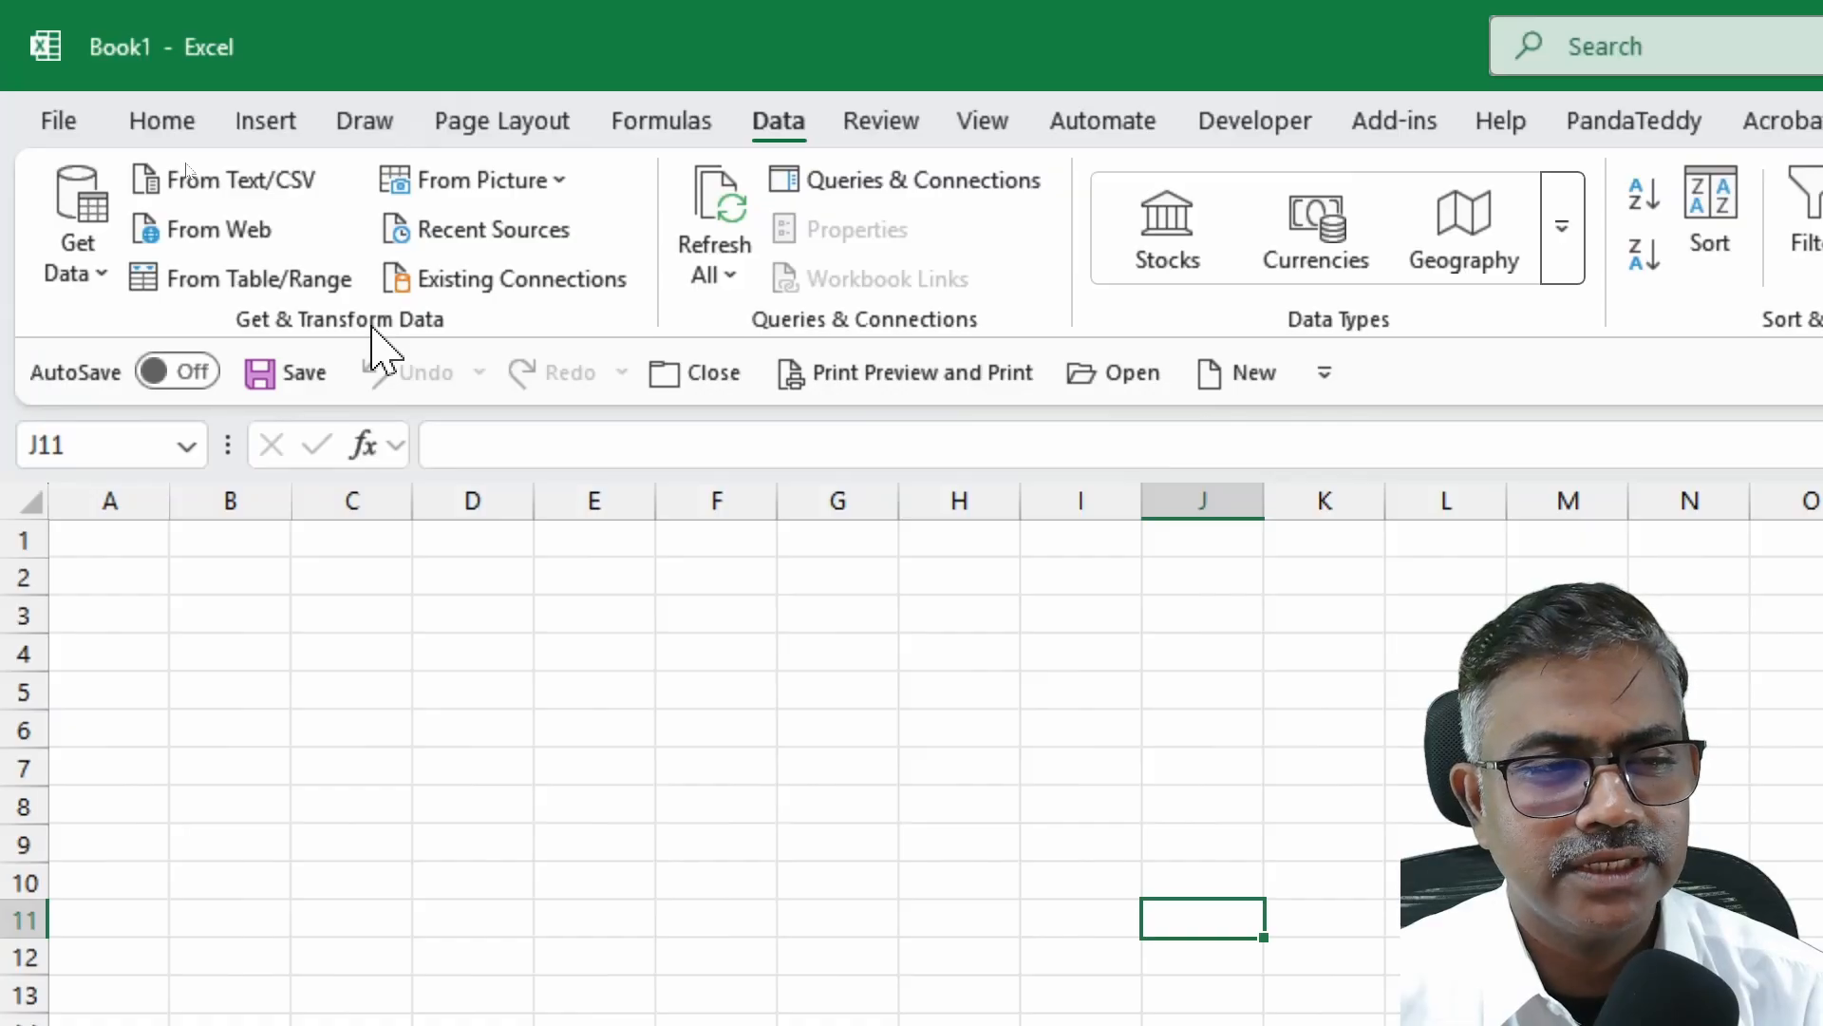
Step: Launch the Power Query Editor and start a new query from an Excel workbook source
{"action": "left_click", "coordinate": [57, 273]}
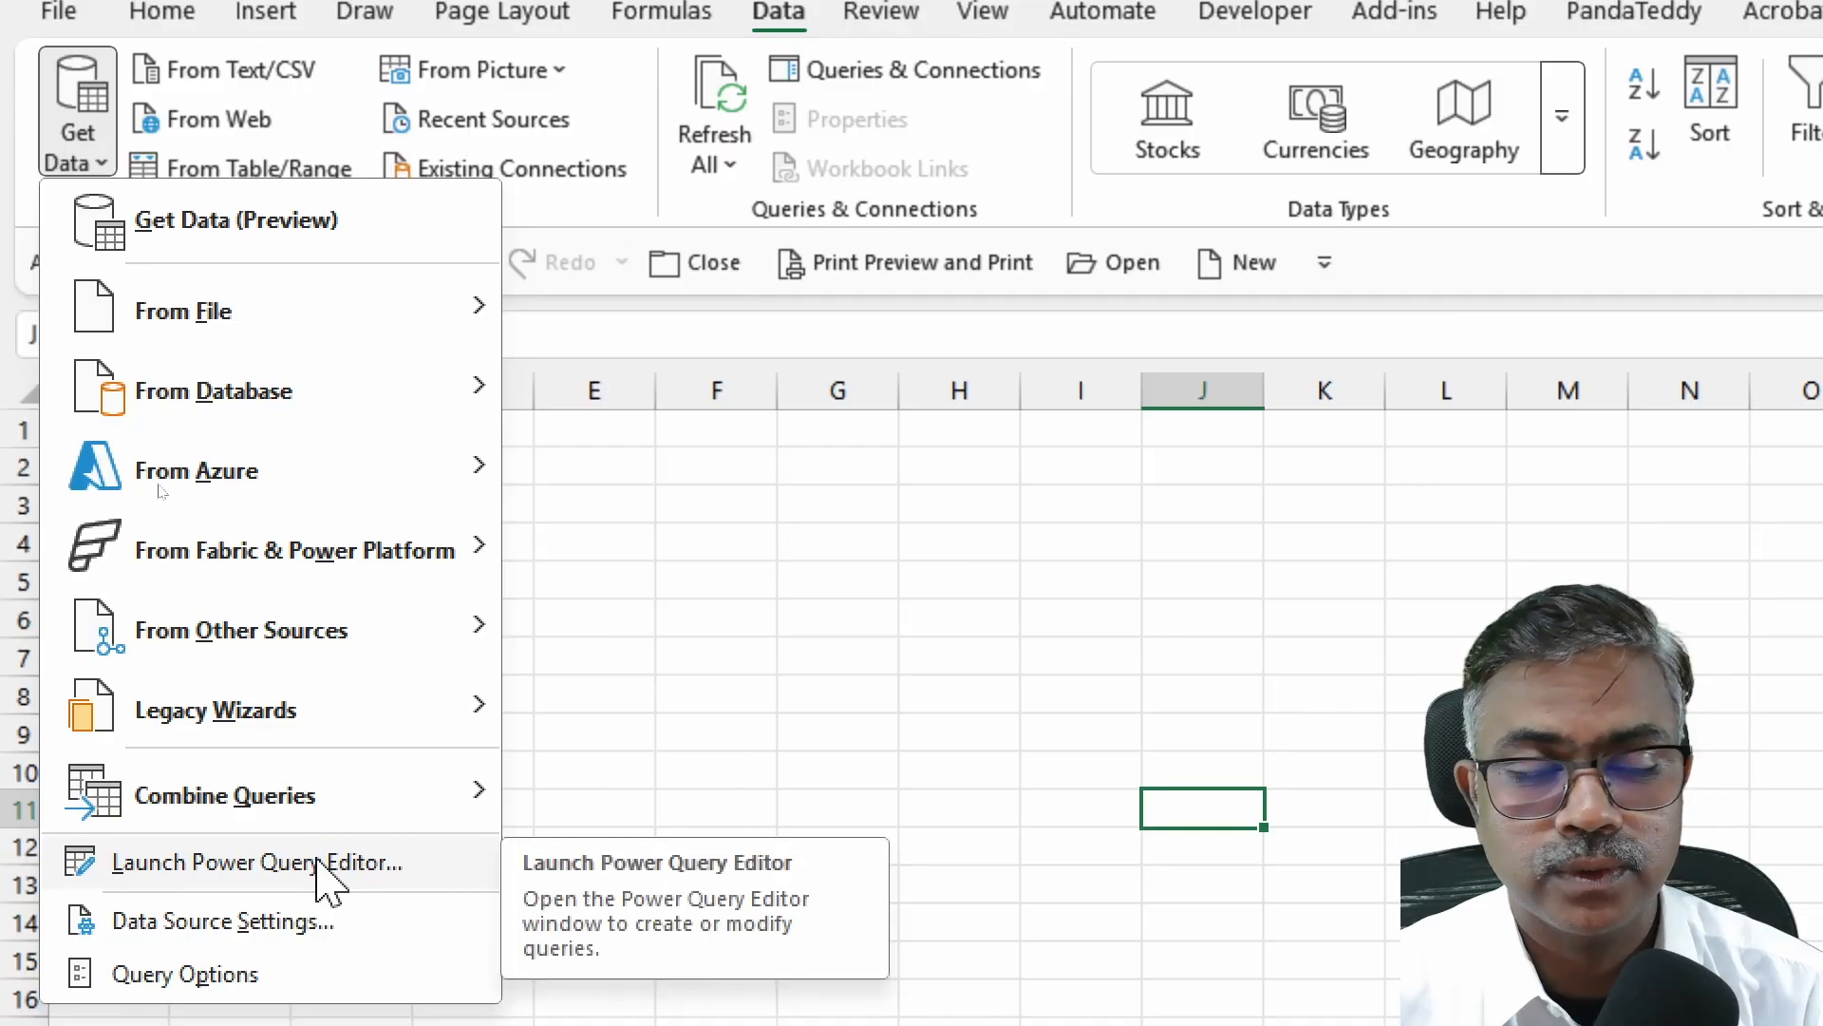
{"action": "left_click", "coordinate": [317, 859]}
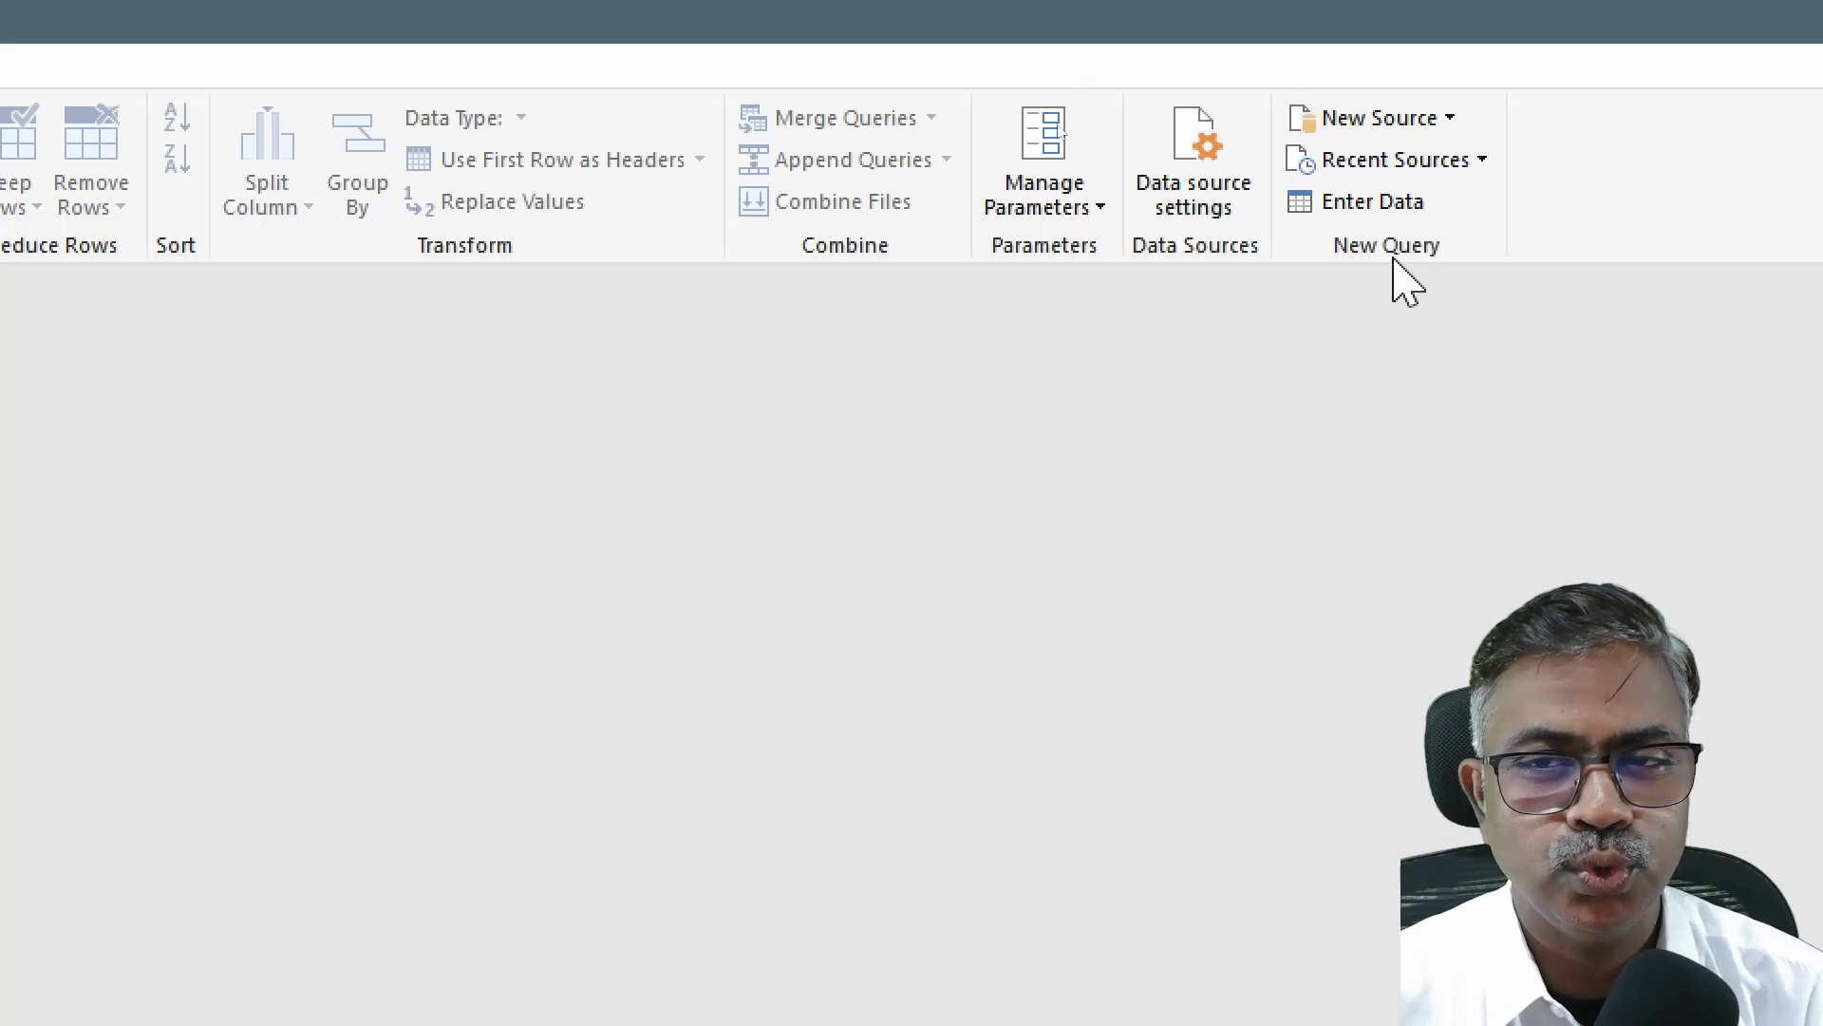
{"action": "left_click", "coordinate": [1443, 121]}
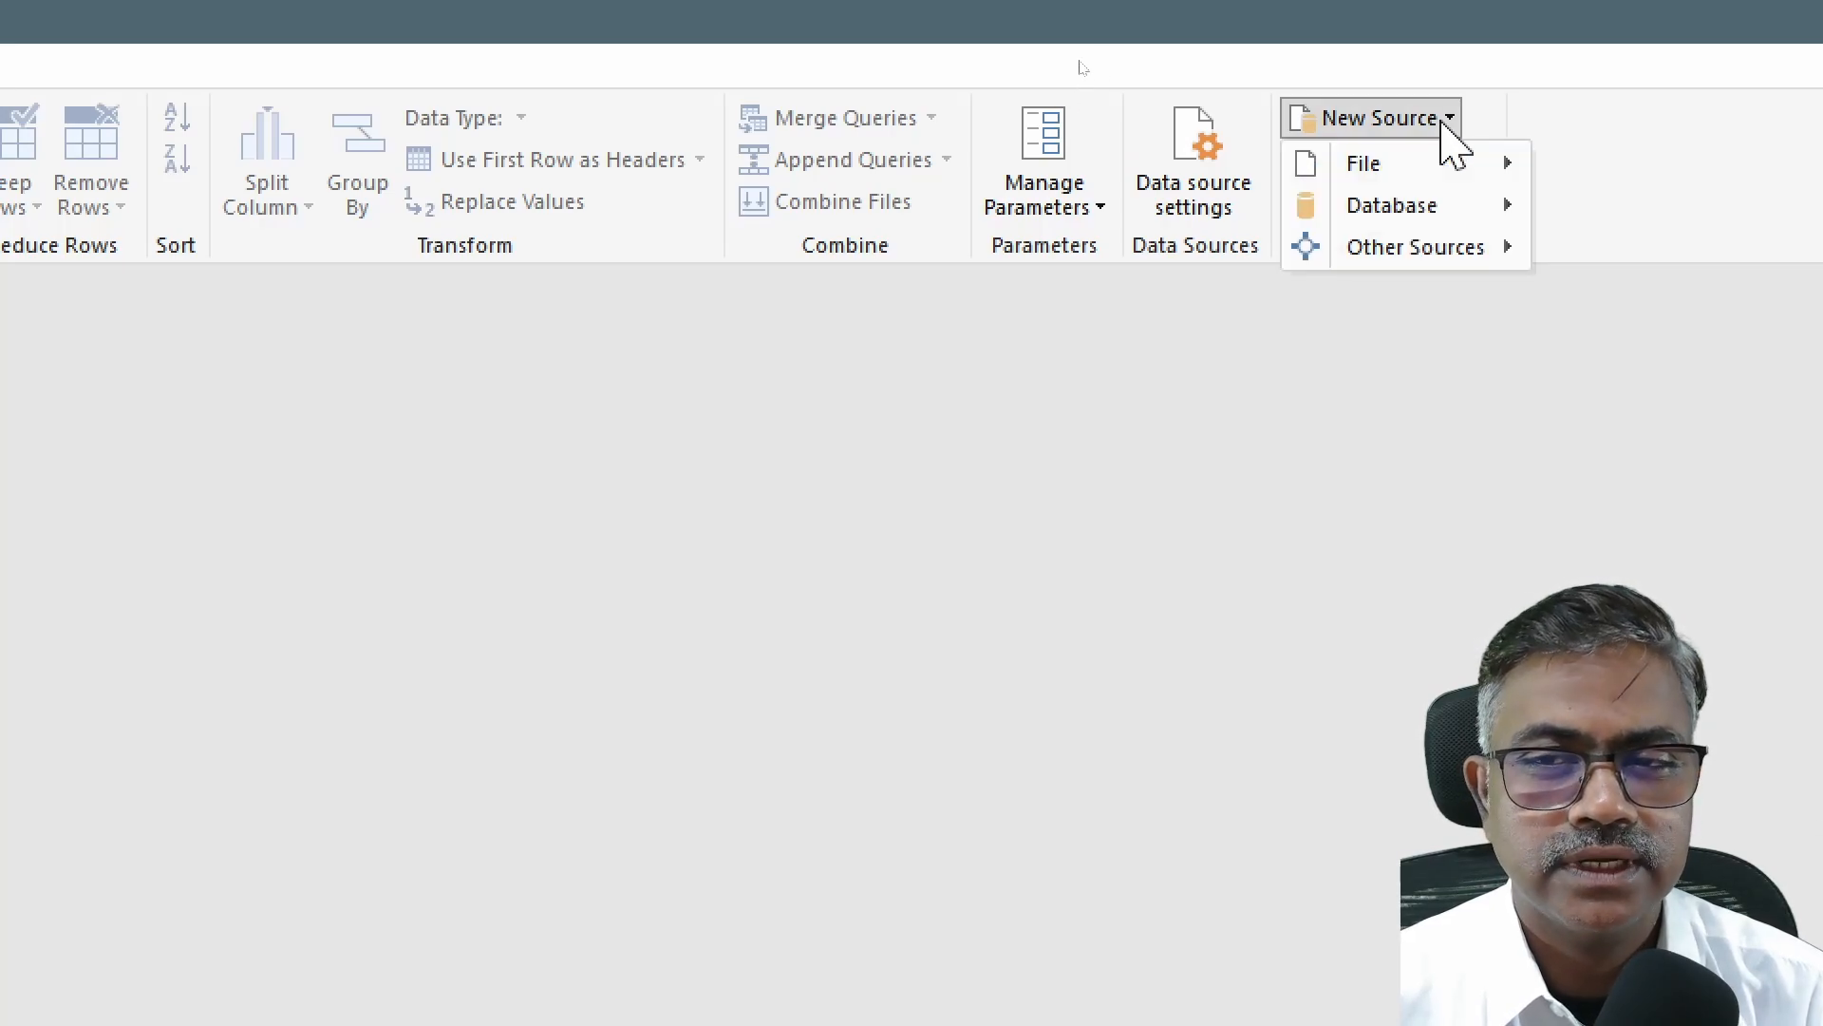
{"action": "mouse_move", "coordinate": [1433, 177]}
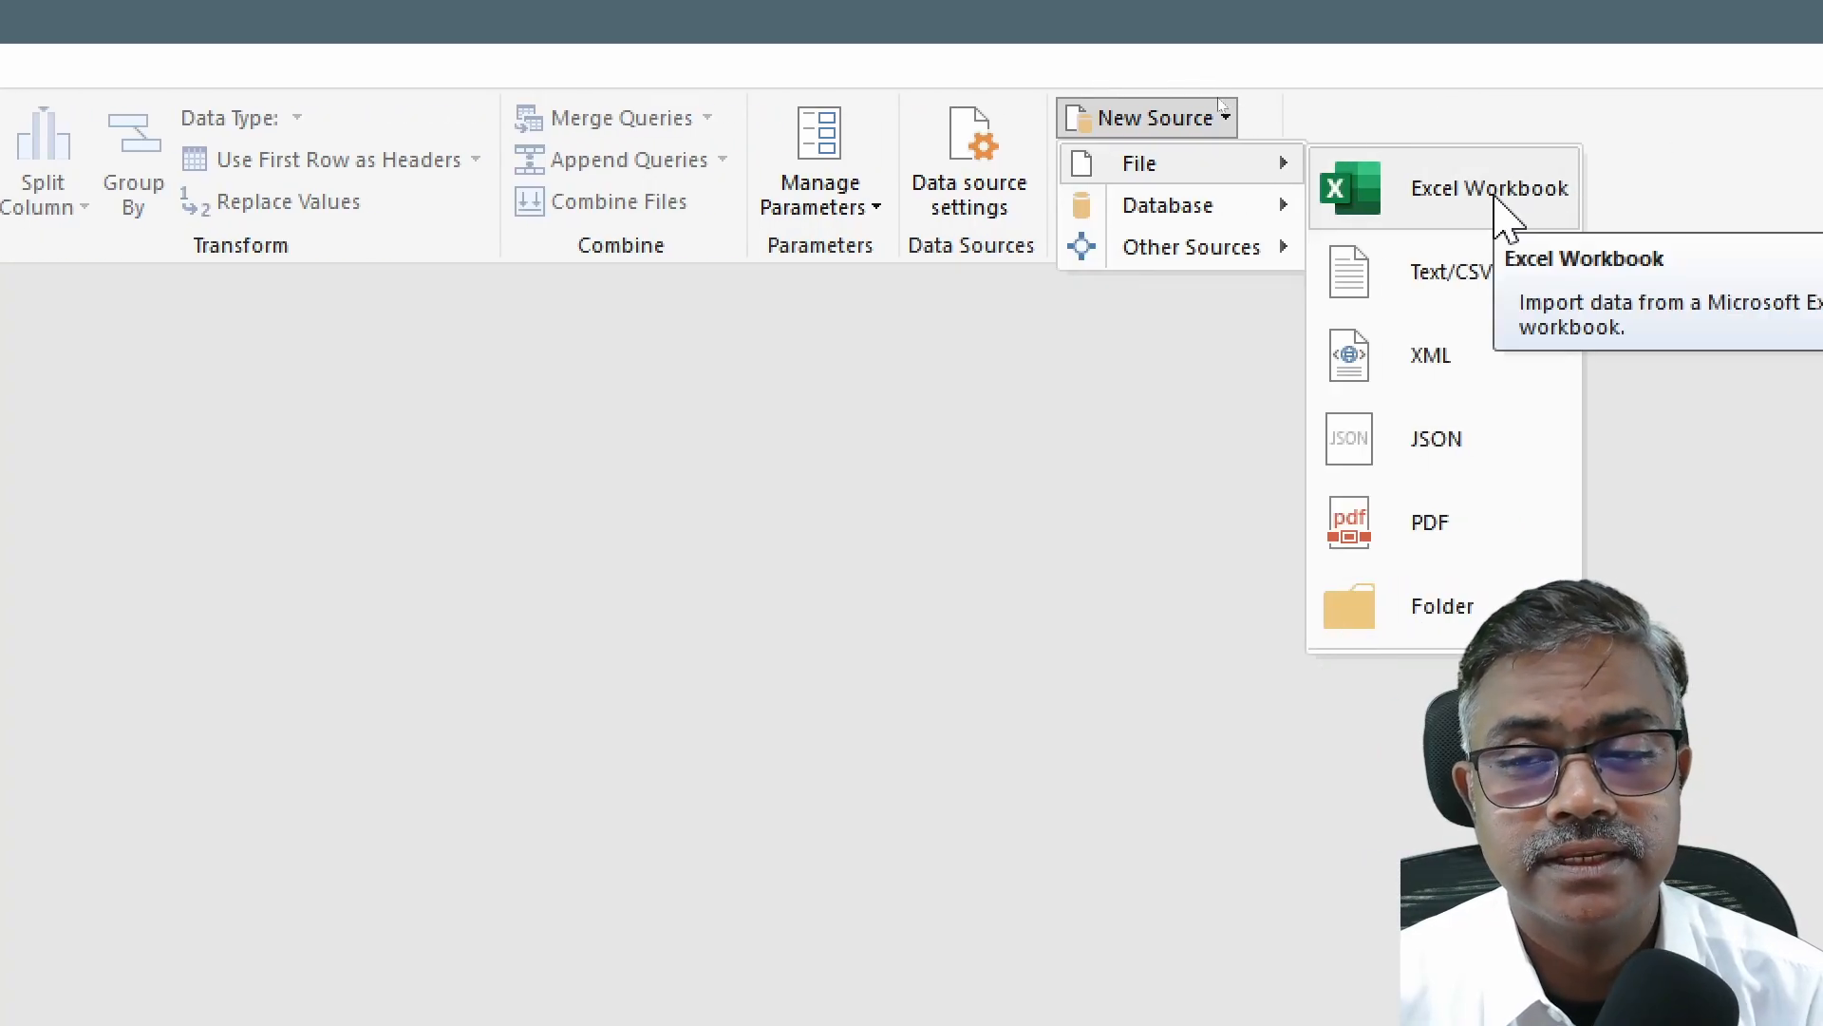
{"action": "left_click", "coordinate": [1501, 211]}
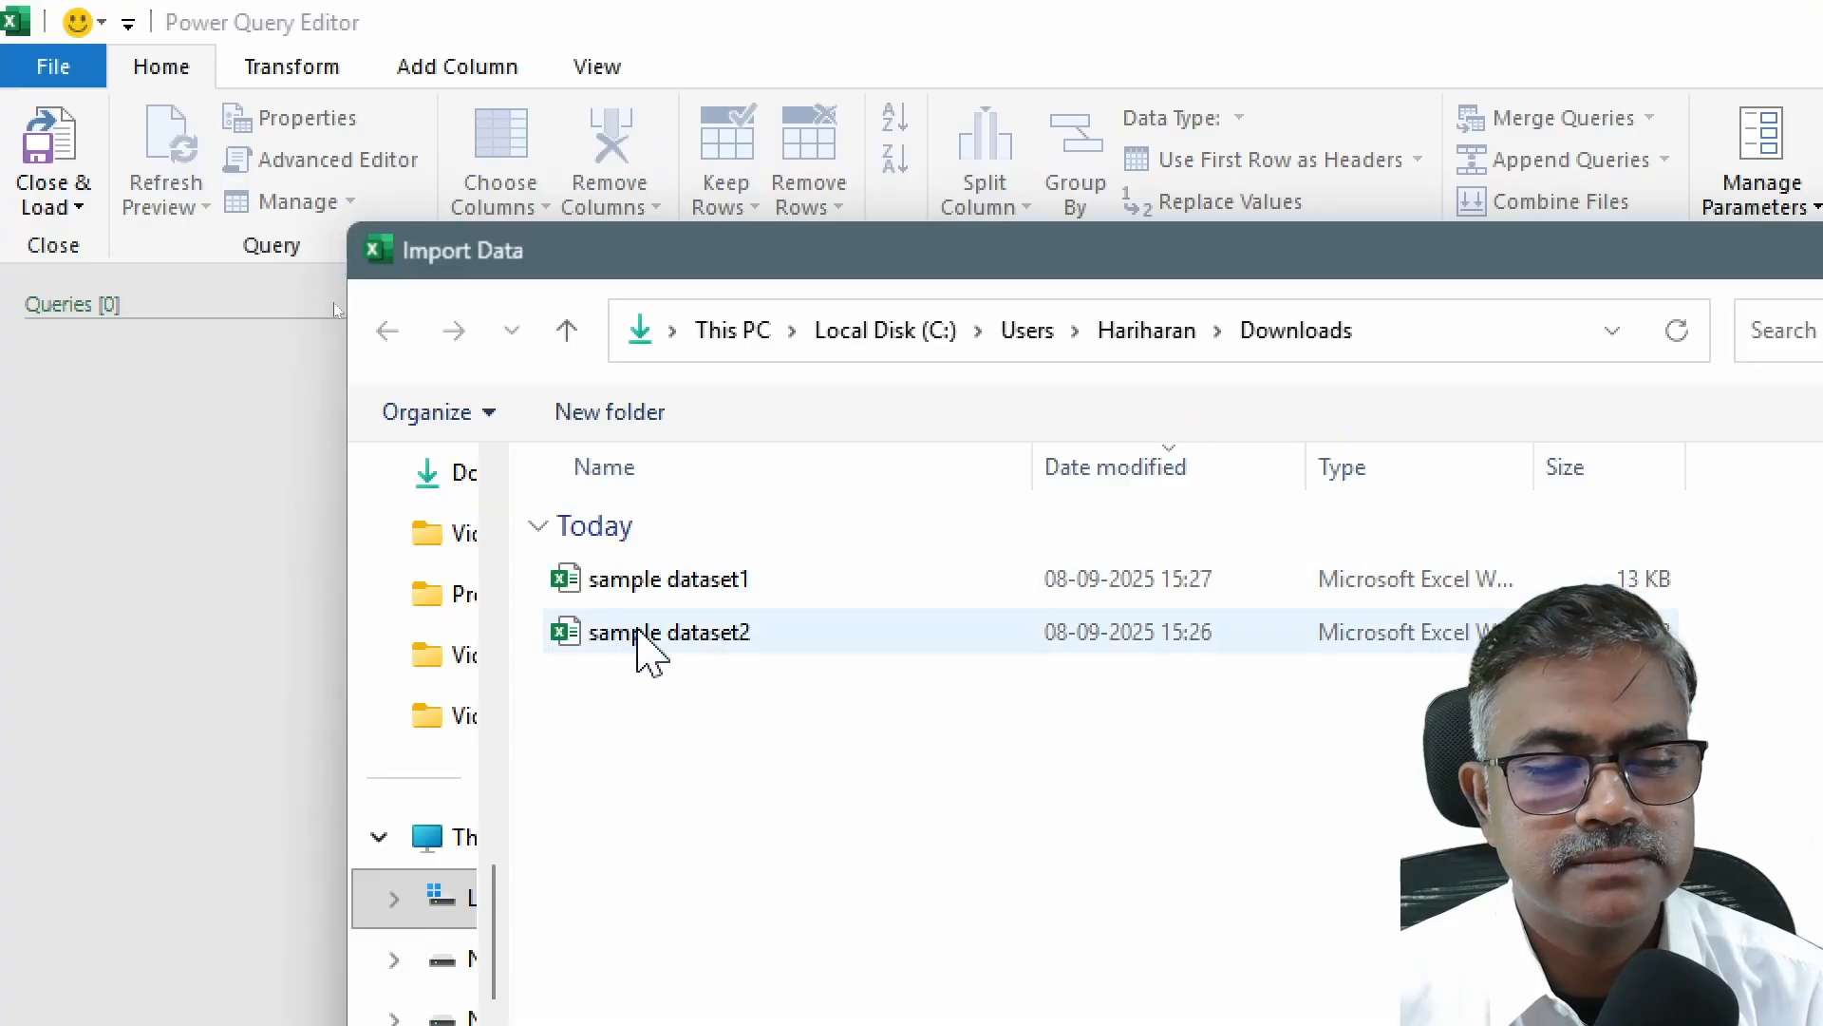
Step: Import Sheet1 from the sample dataset1 workbook in the Downloads folder as a query
{"action": "left_click", "coordinate": [714, 596]}
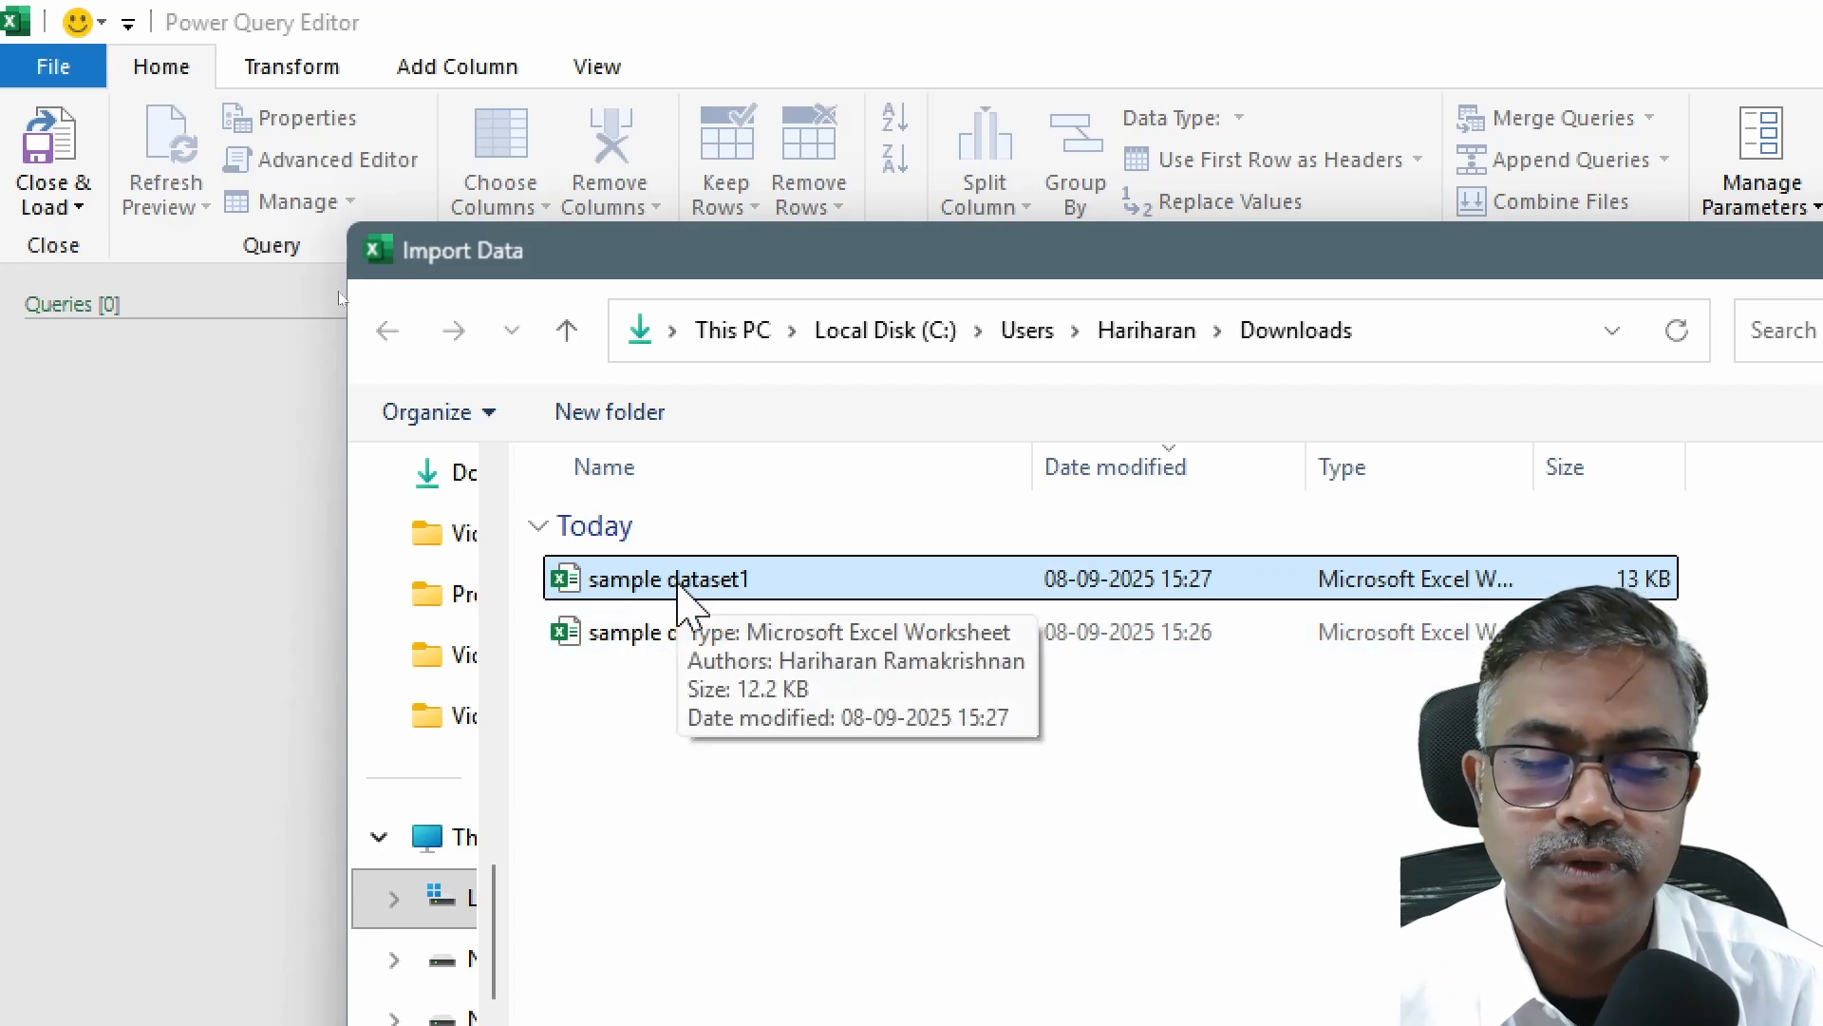
{"action": "left_click", "coordinate": [680, 597]}
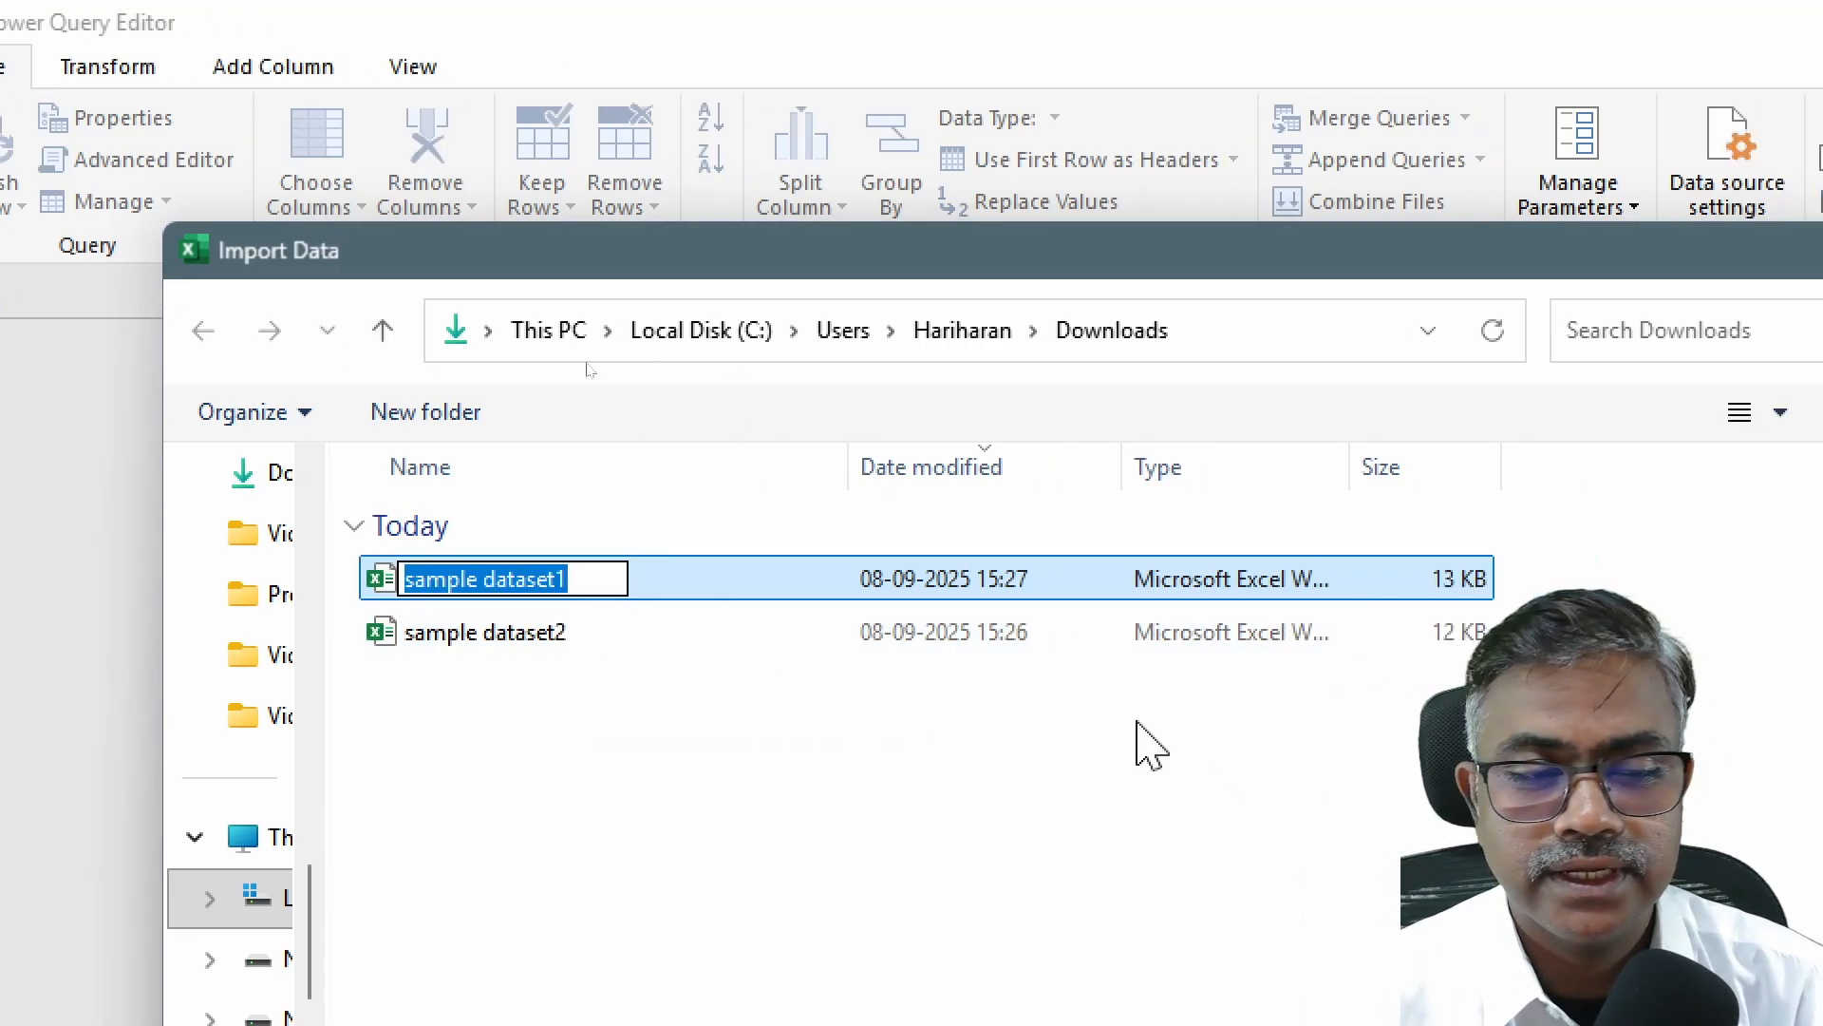
{"action": "left_click", "coordinate": [1067, 824]}
{"action": "left_click", "coordinate": [652, 581]}
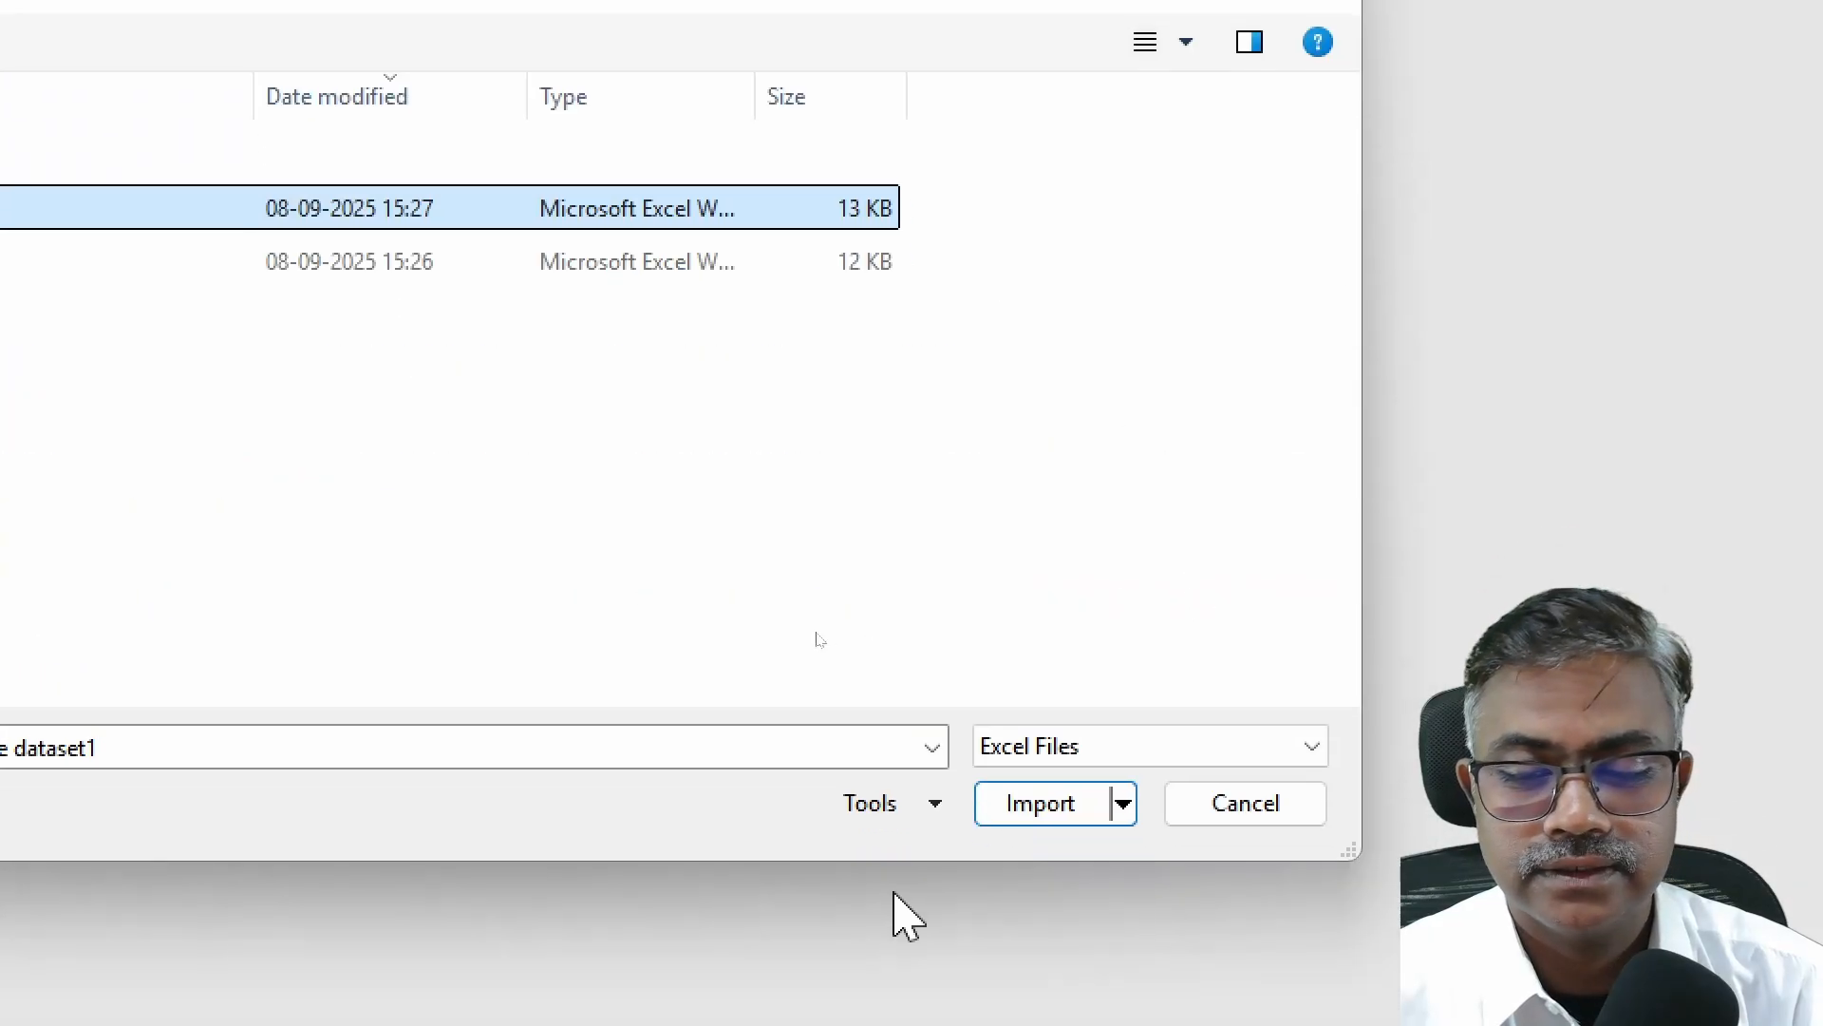
{"action": "left_click", "coordinate": [1004, 815]}
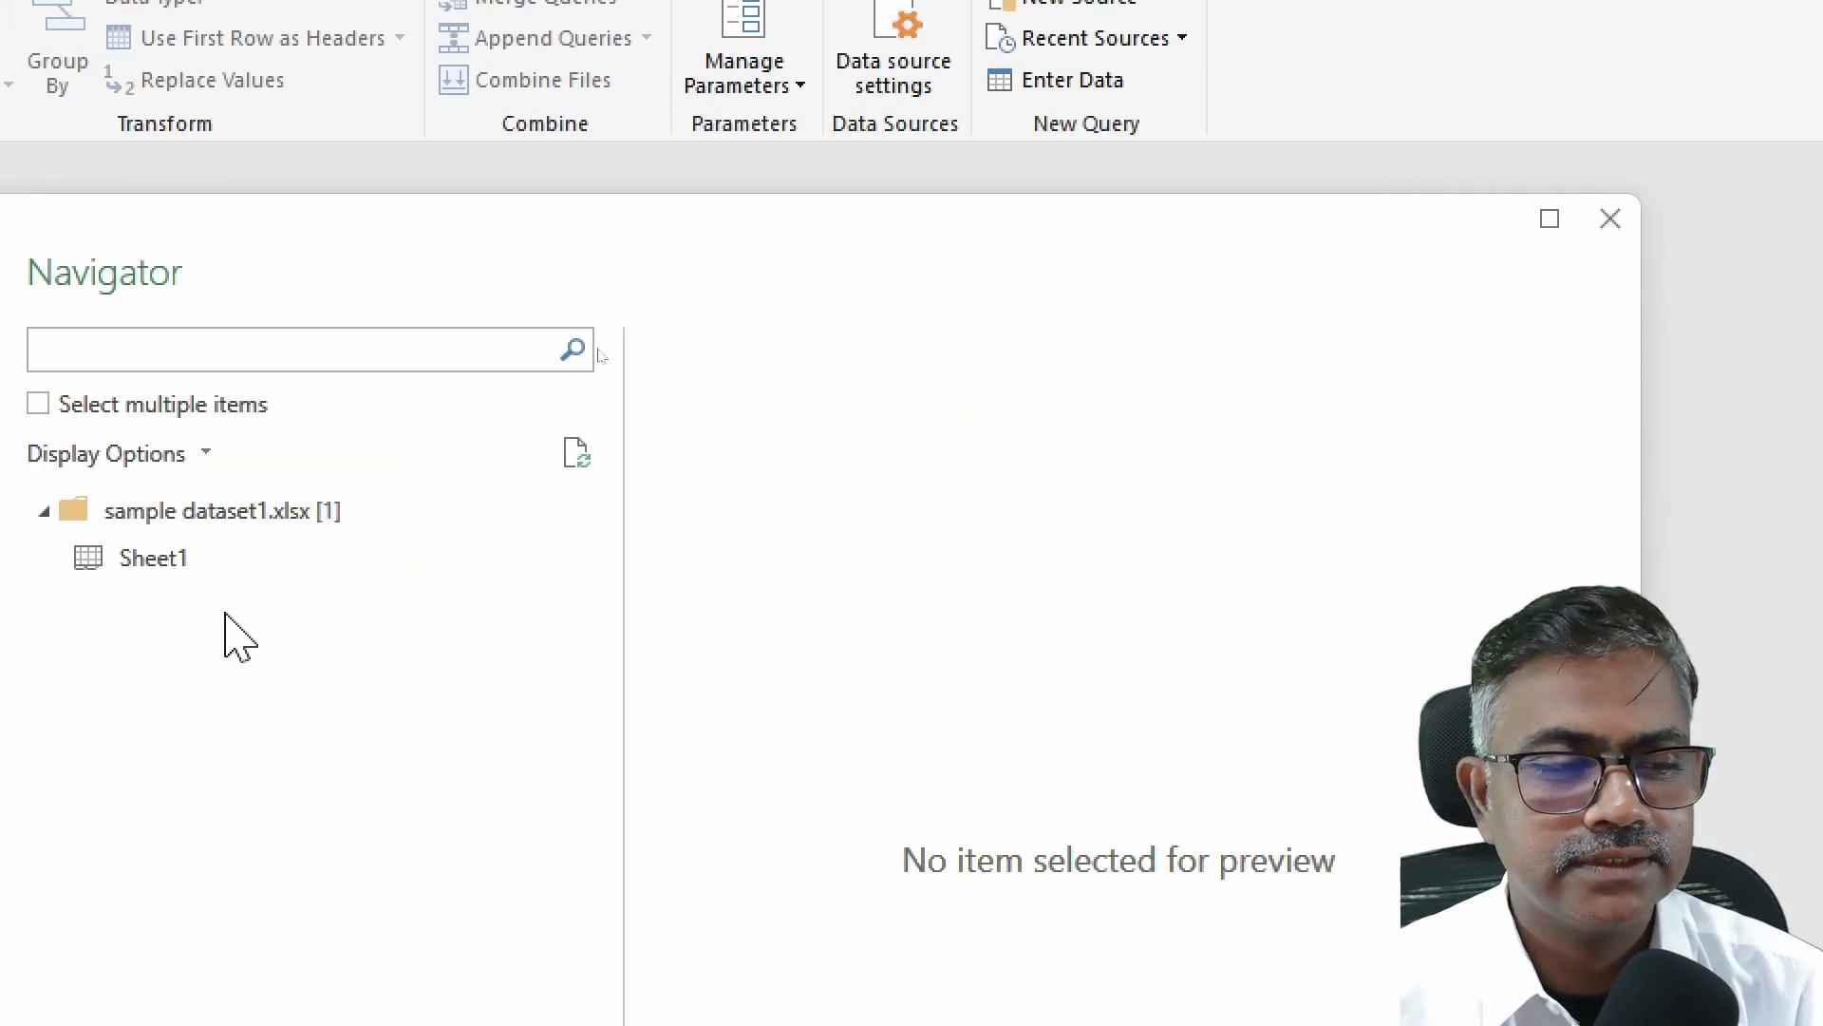
{"action": "left_click", "coordinate": [156, 561]}
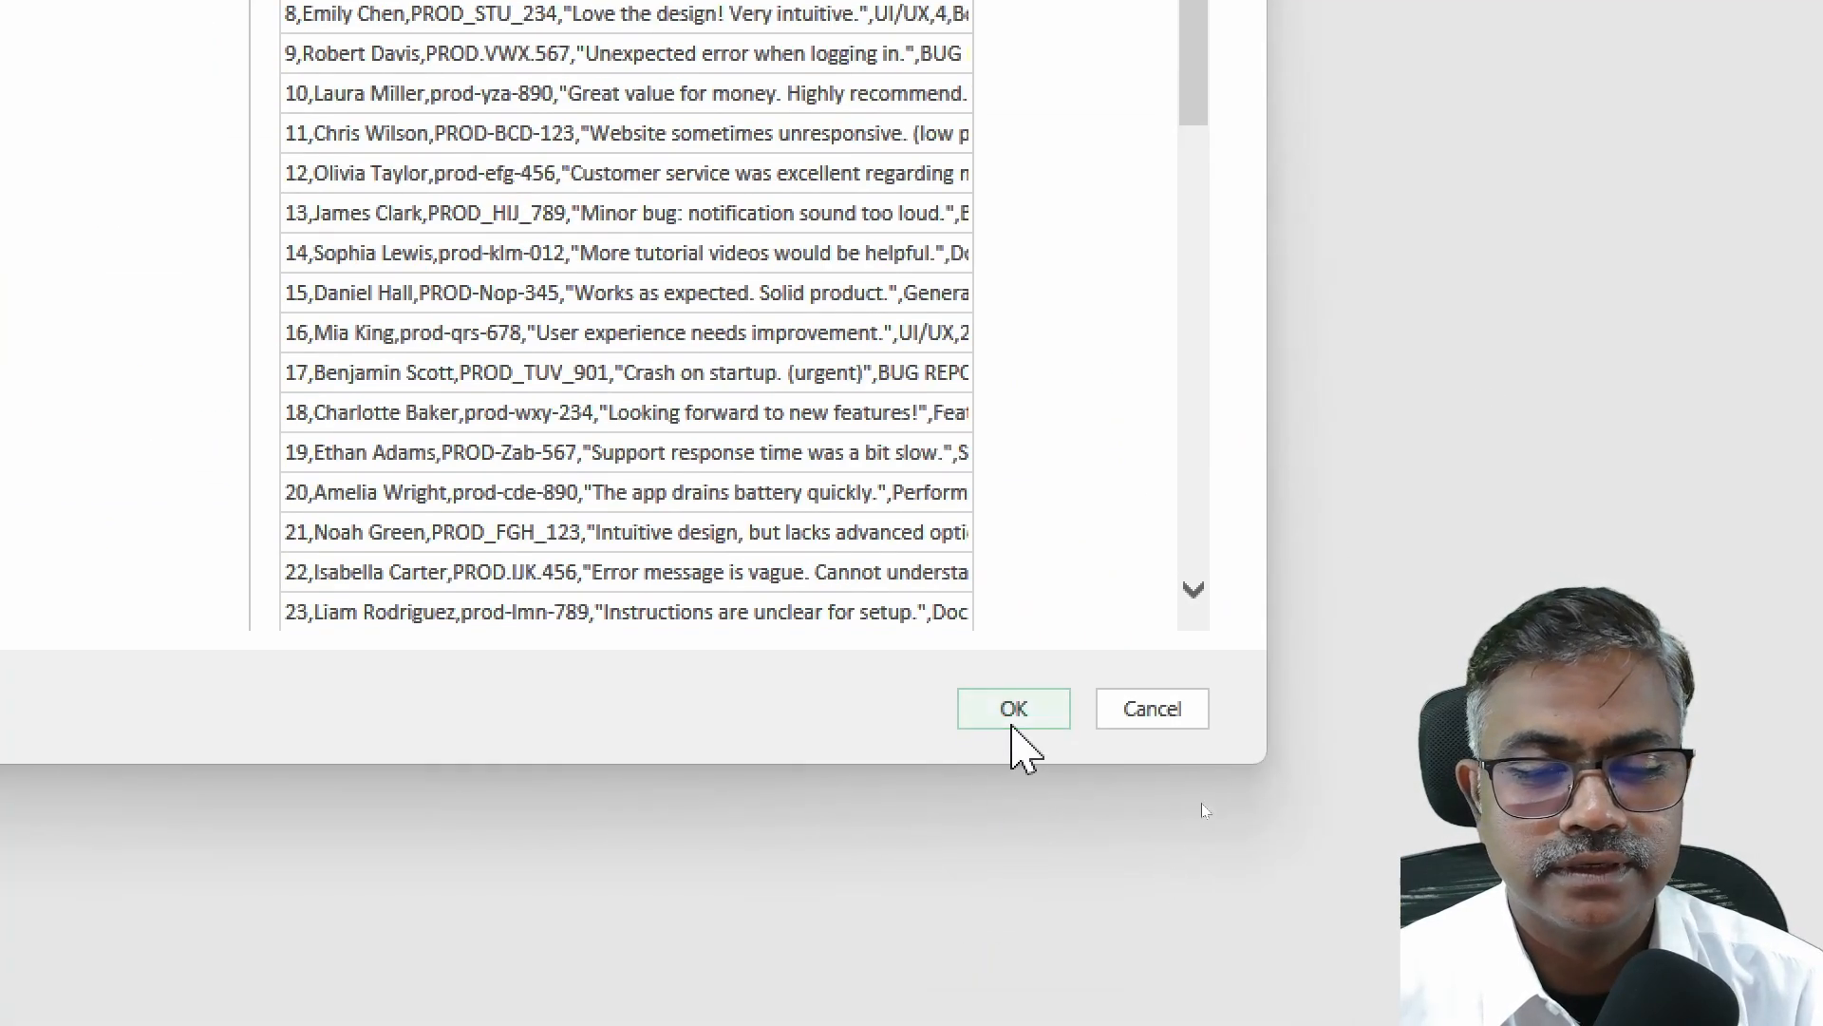
{"action": "left_click", "coordinate": [1014, 712]}
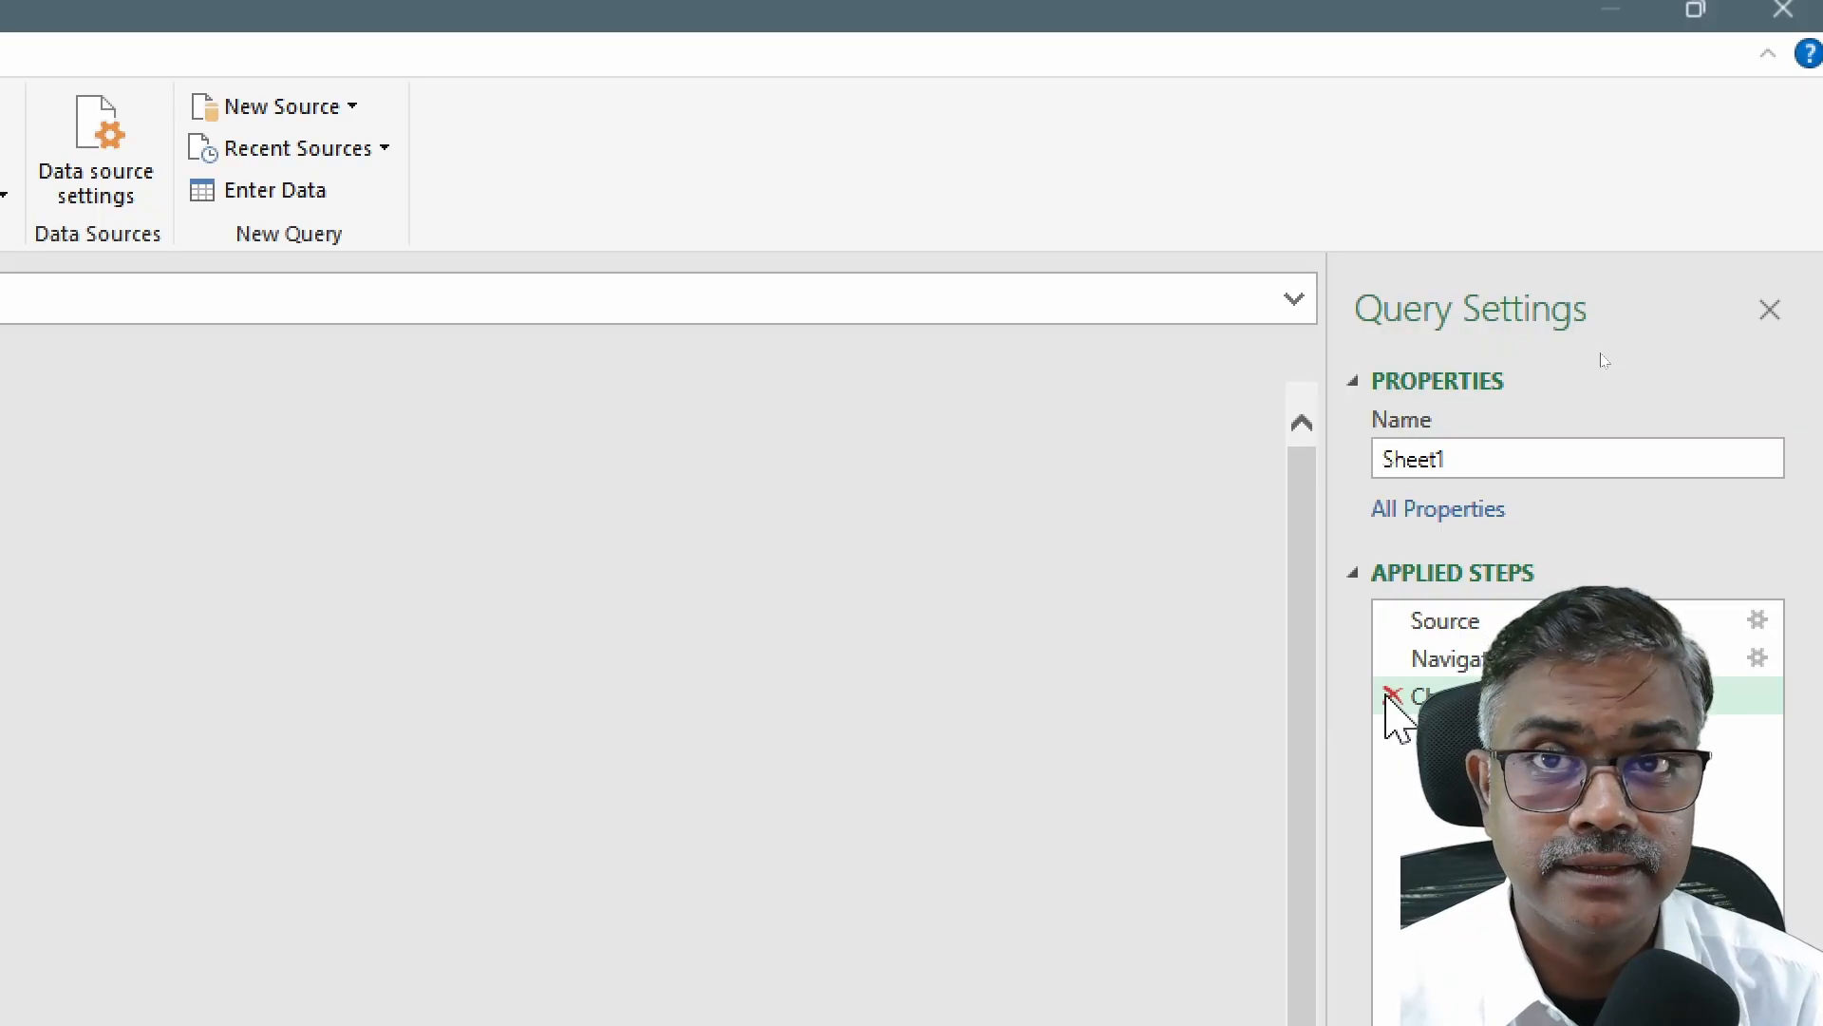
Step: Delete the Changed Type step and split Column1 by comma at each occurrence of the delimiter, with " as quote character
{"action": "left_click", "coordinate": [1392, 696]}
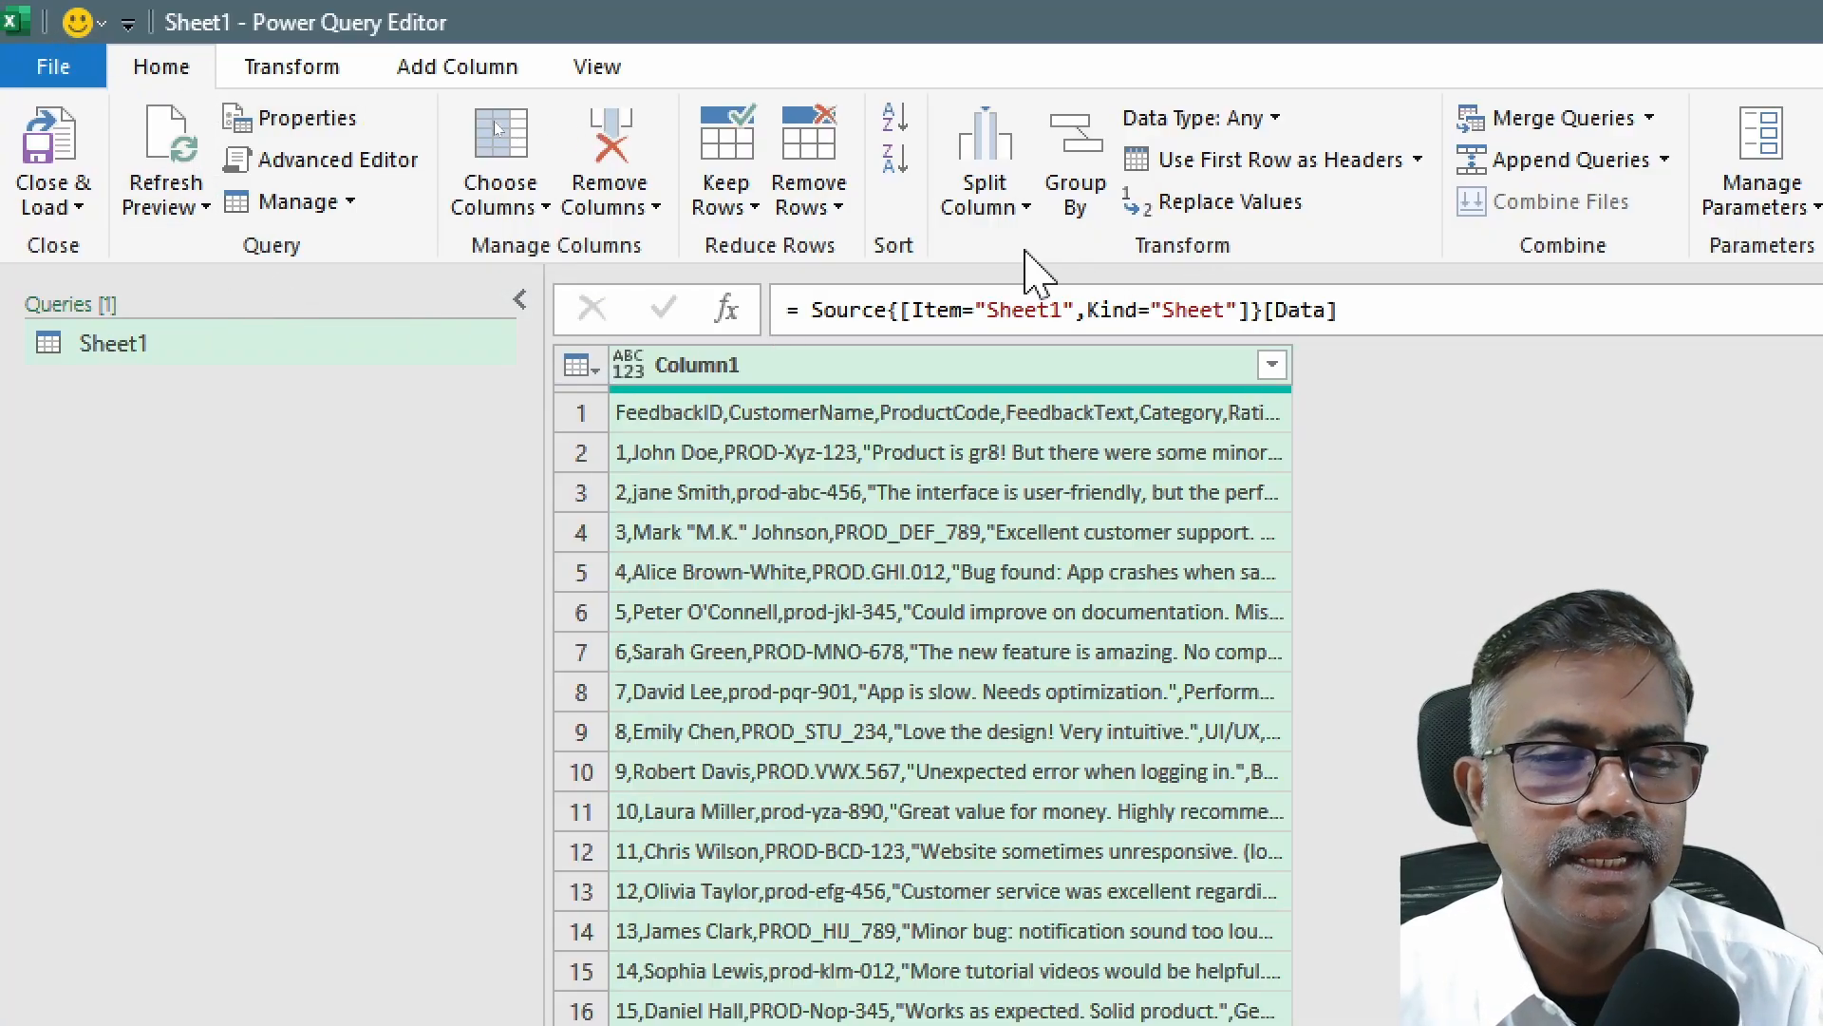
{"action": "left_click", "coordinate": [978, 207]}
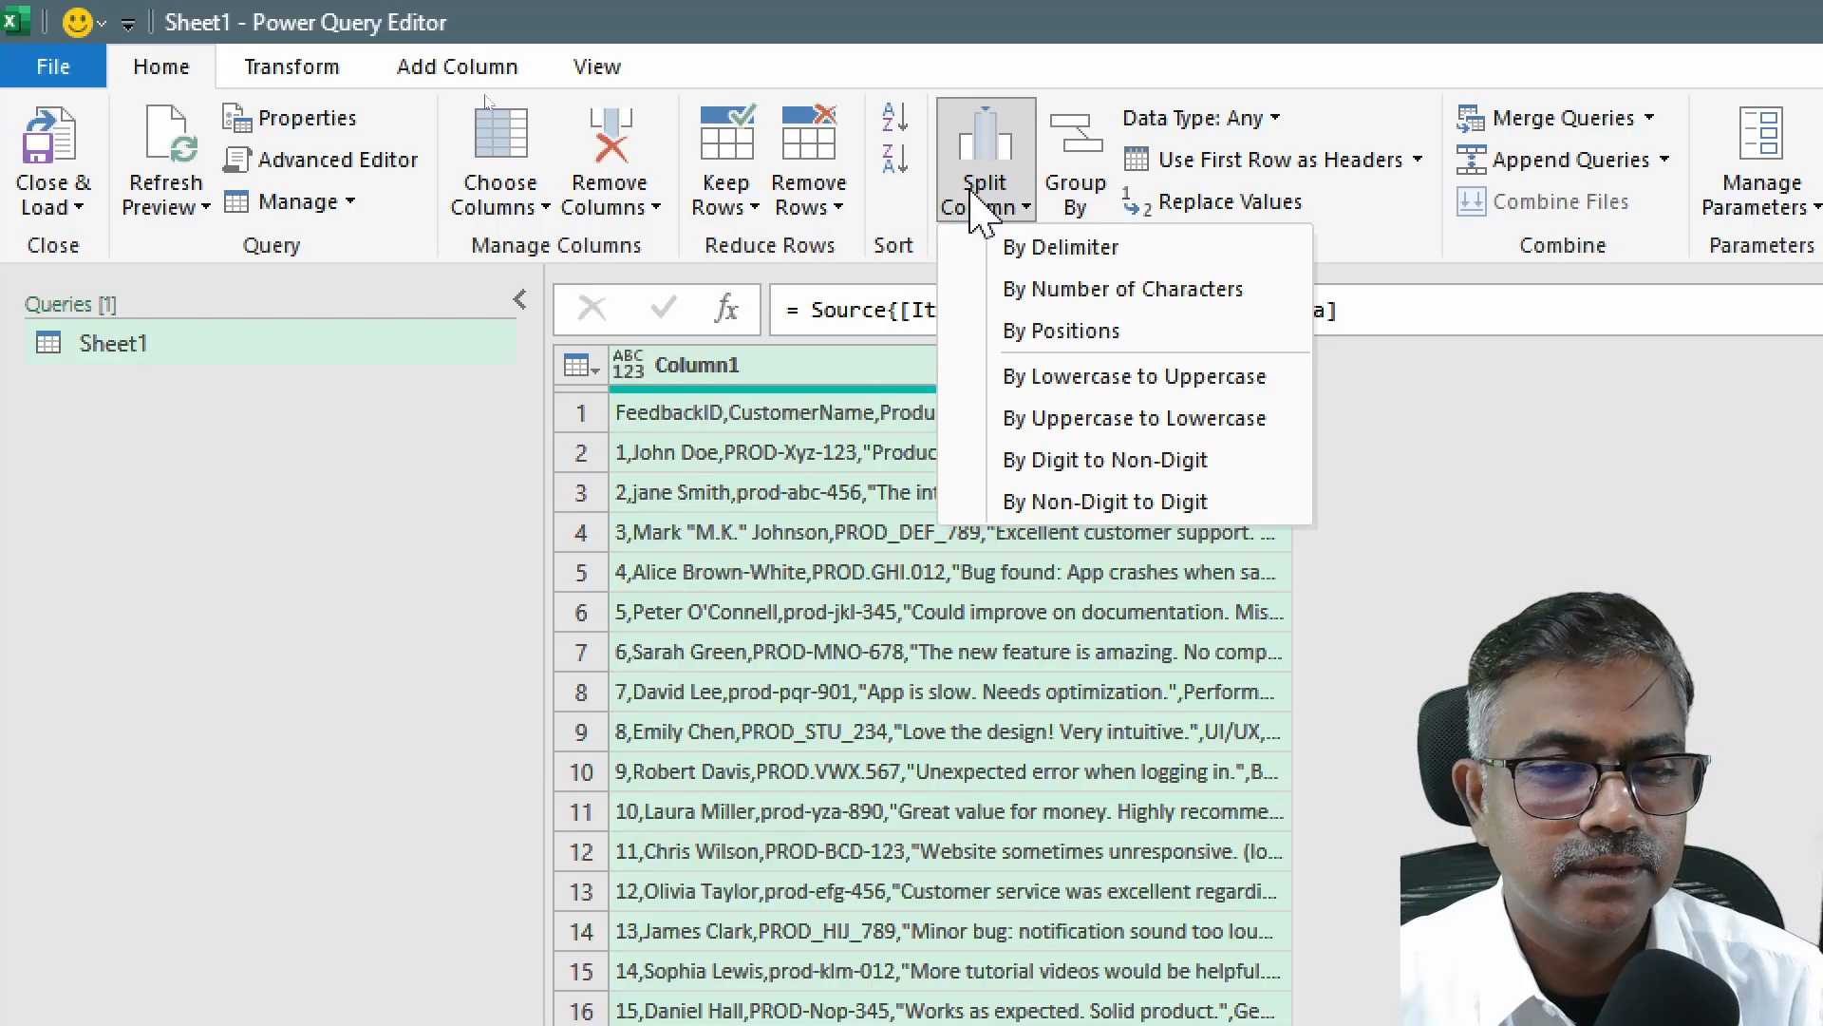
{"action": "left_click", "coordinate": [1057, 249]}
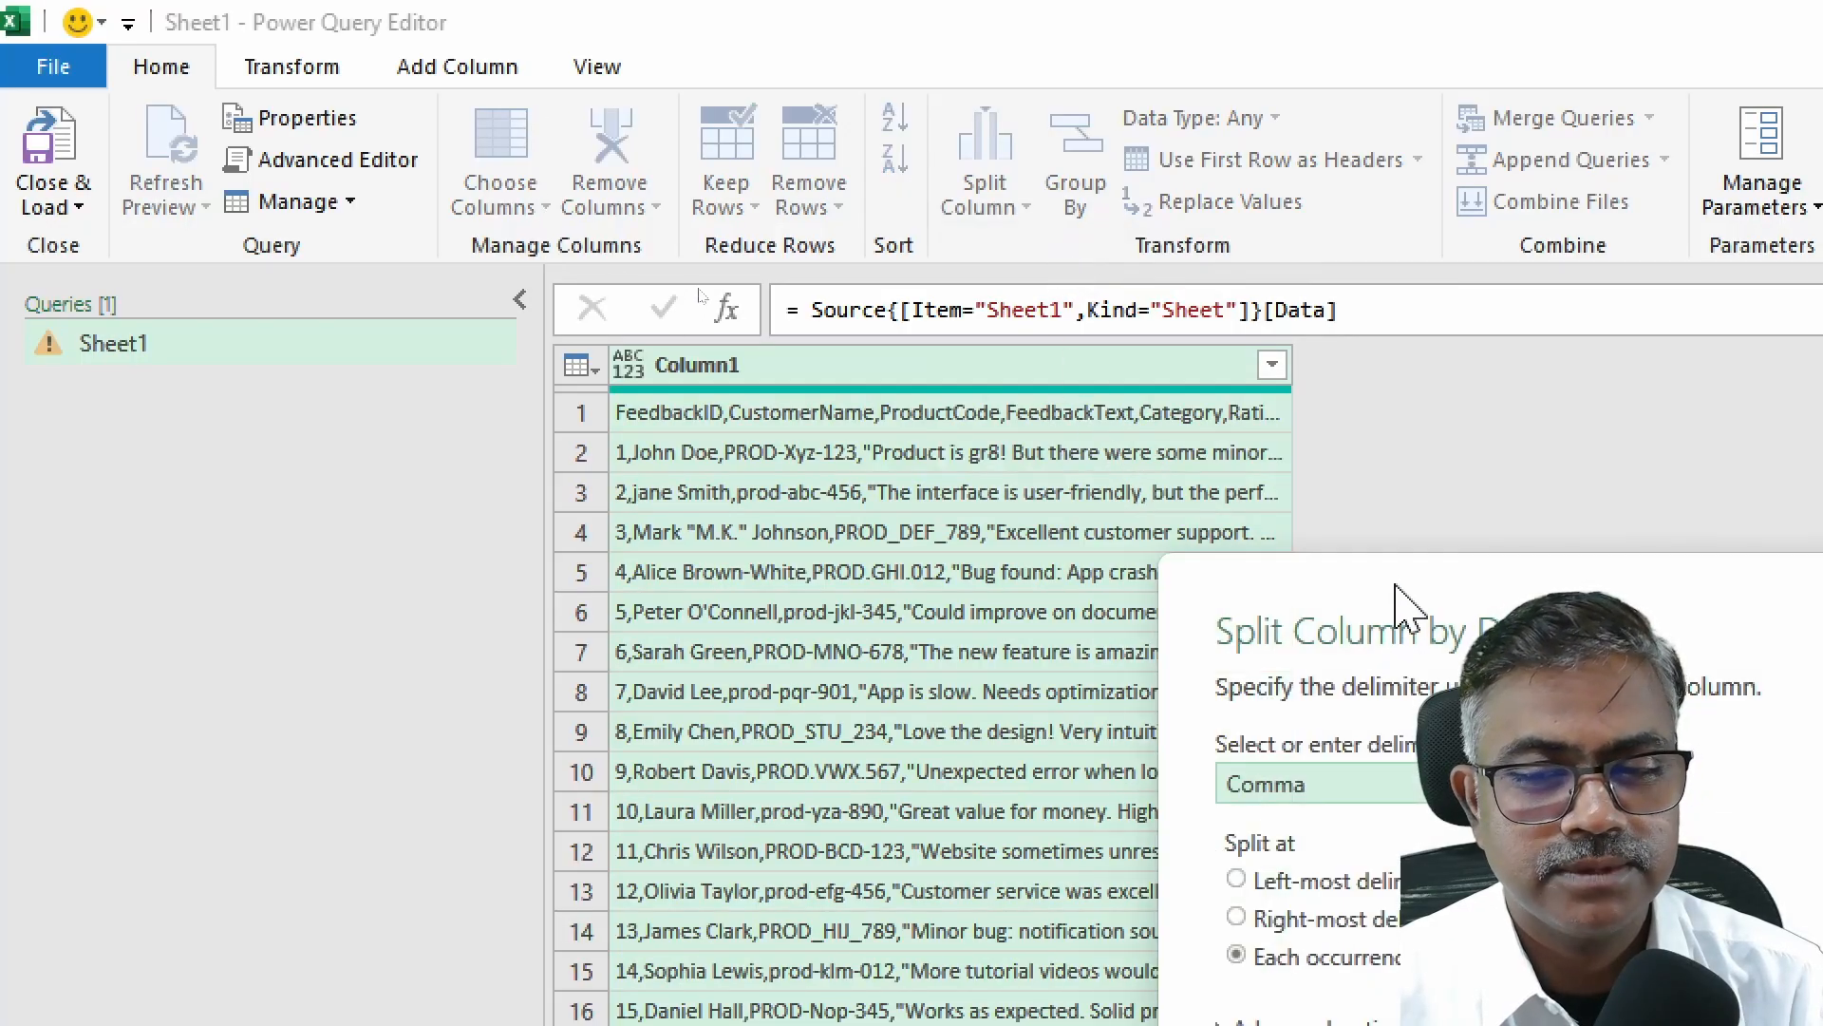
{"action": "left_click_drag", "start_coordinate": [950, 304], "coordinate": [423, 66]}
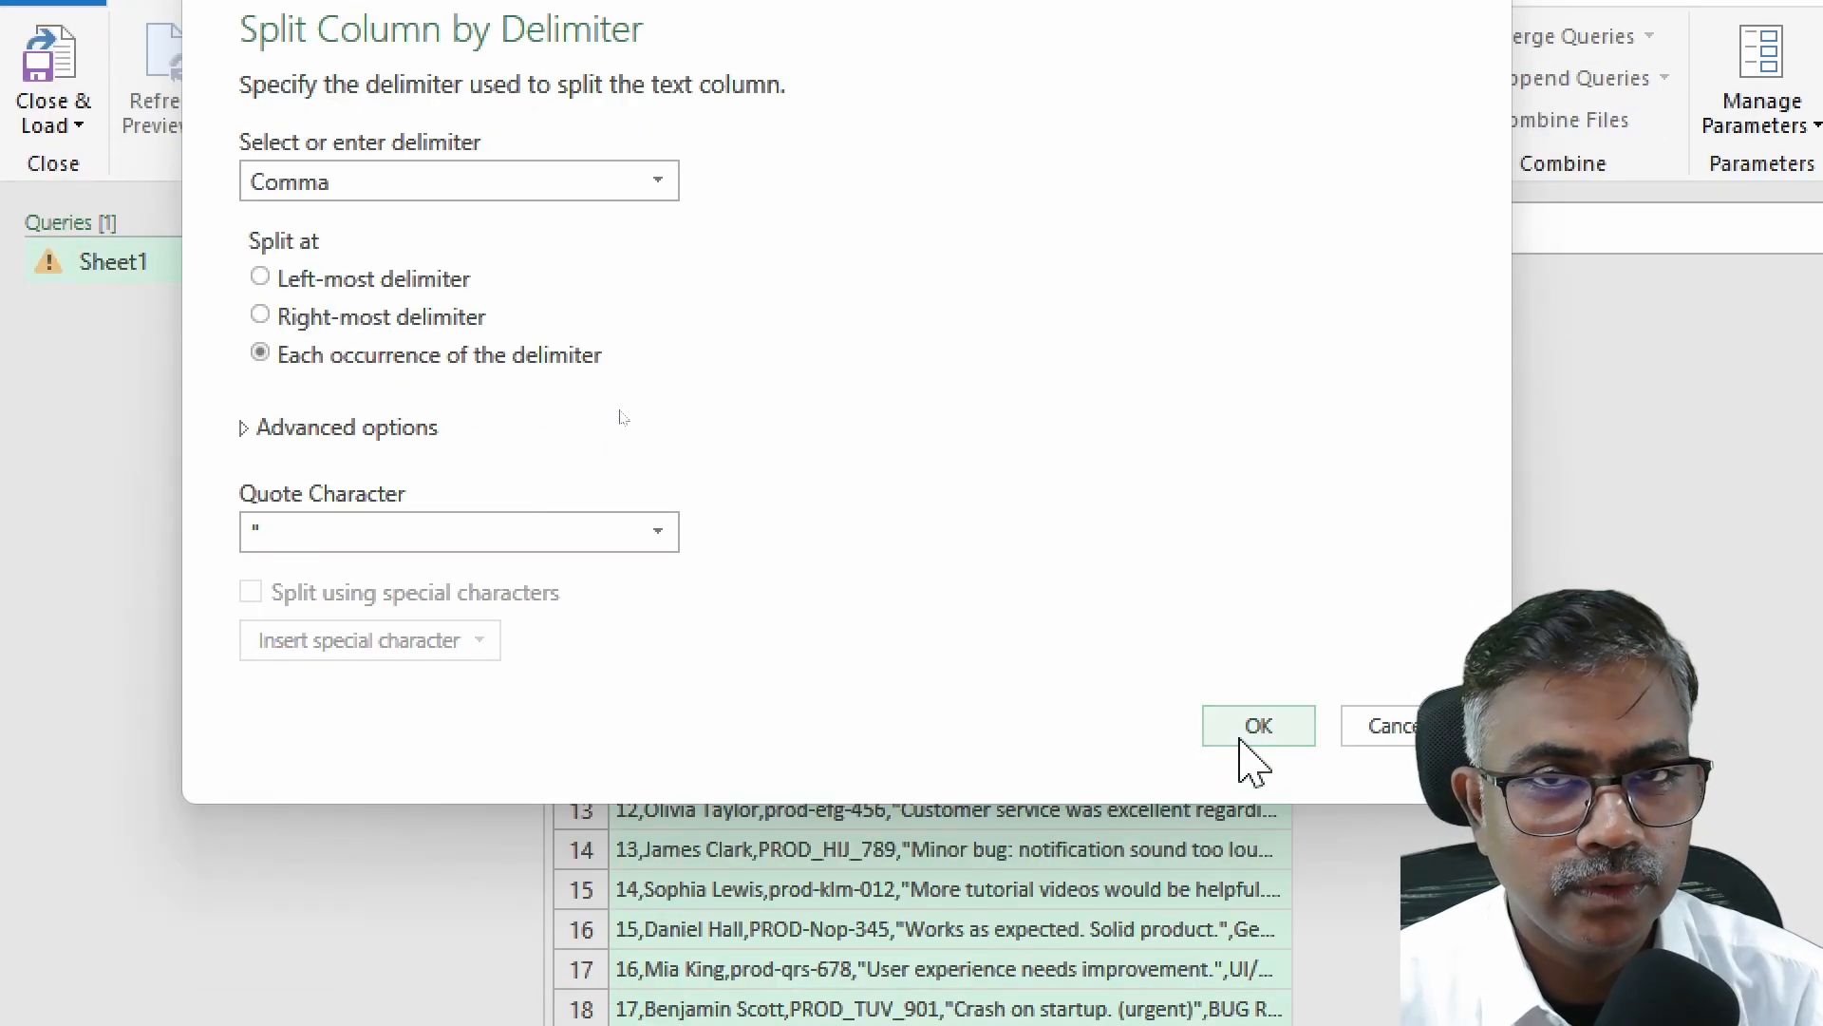
{"action": "left_click", "coordinate": [1244, 745]}
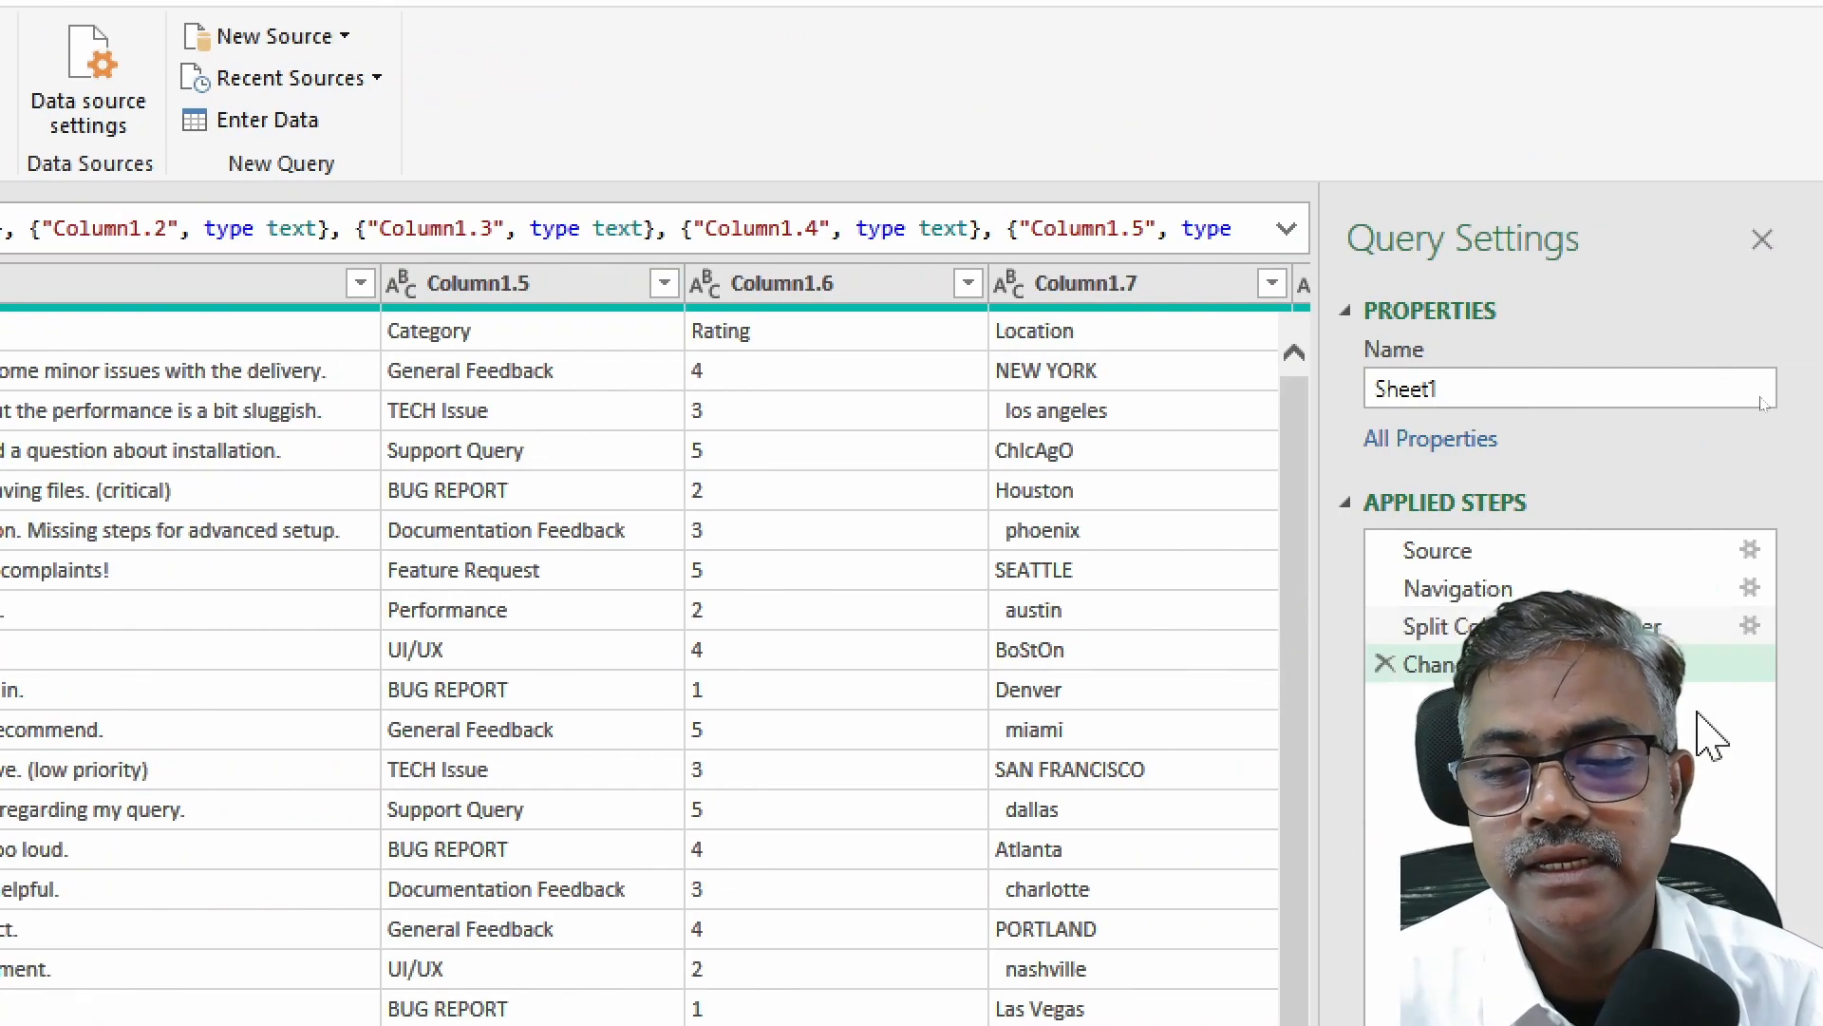
Step: Delete the Changed Type step that follows the column split and promote the first row to headers
{"action": "left_click", "coordinate": [1385, 664]}
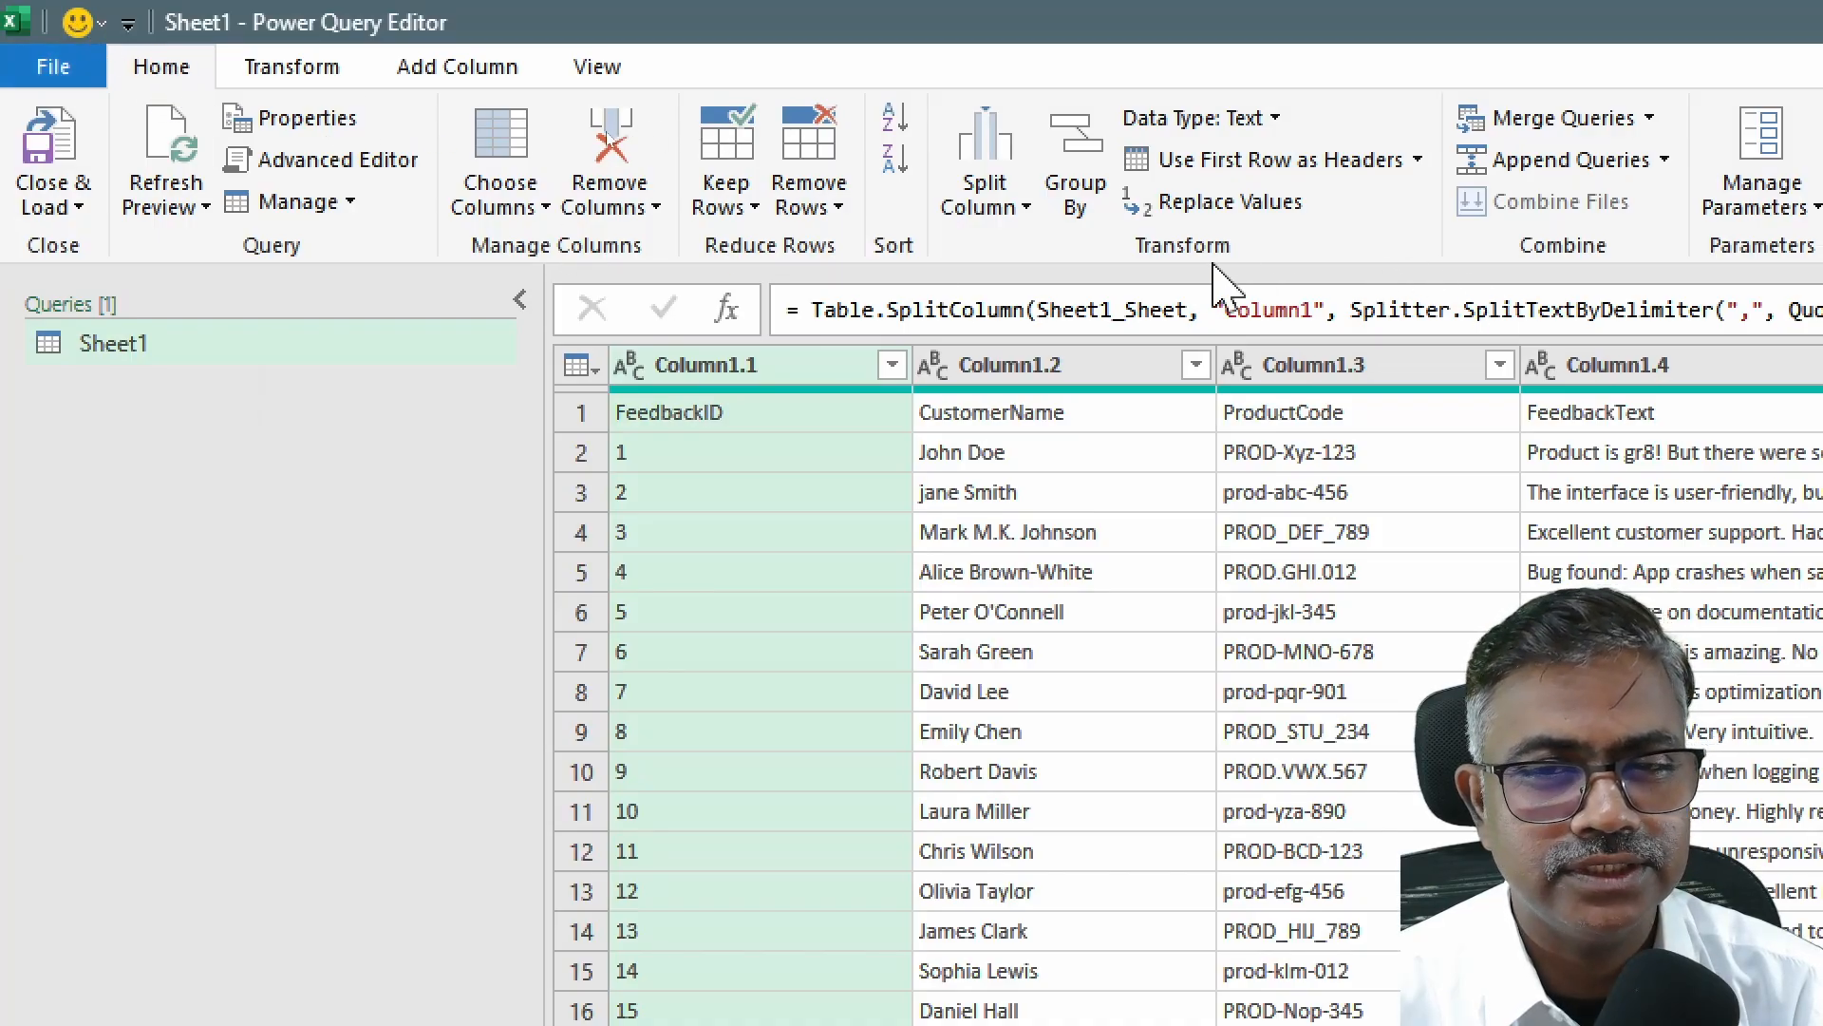
{"action": "left_click", "coordinate": [1269, 176]}
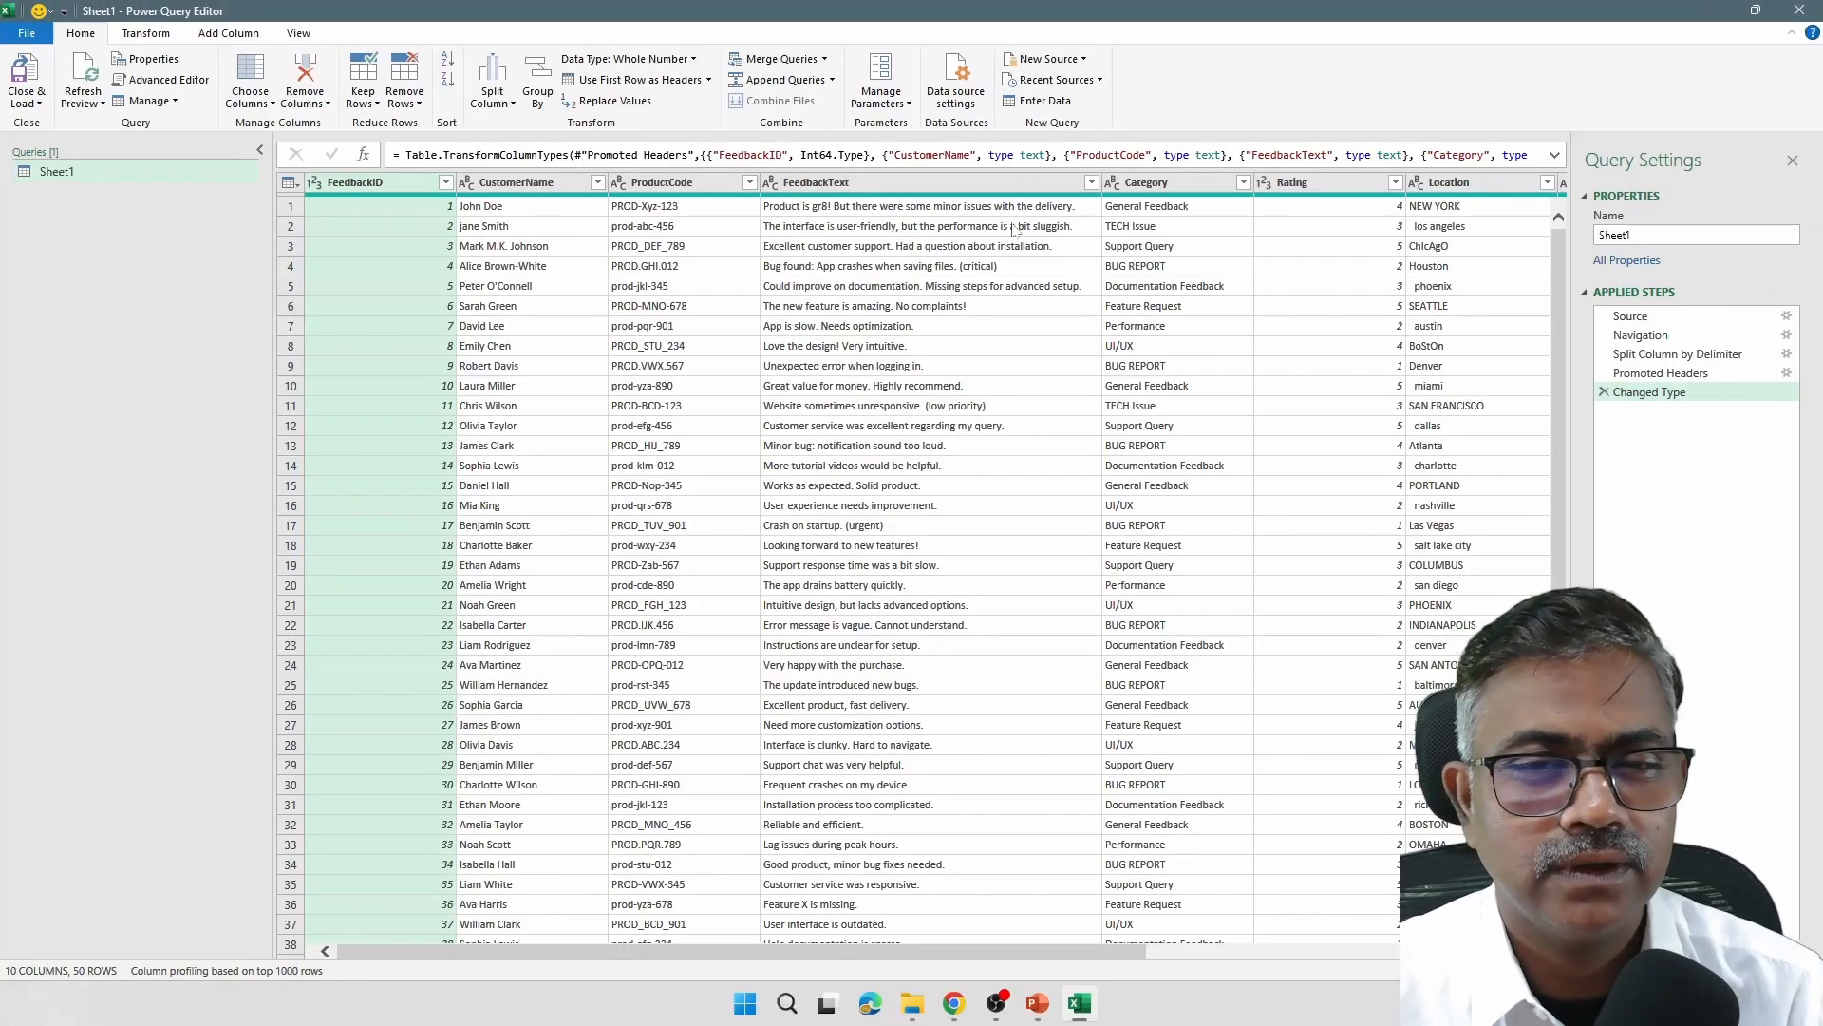
Step: Look over the columns and rows of the split table and select the ProductCode column
{"action": "left_click_drag", "start_coordinate": [774, 954], "coordinate": [1125, 968]}
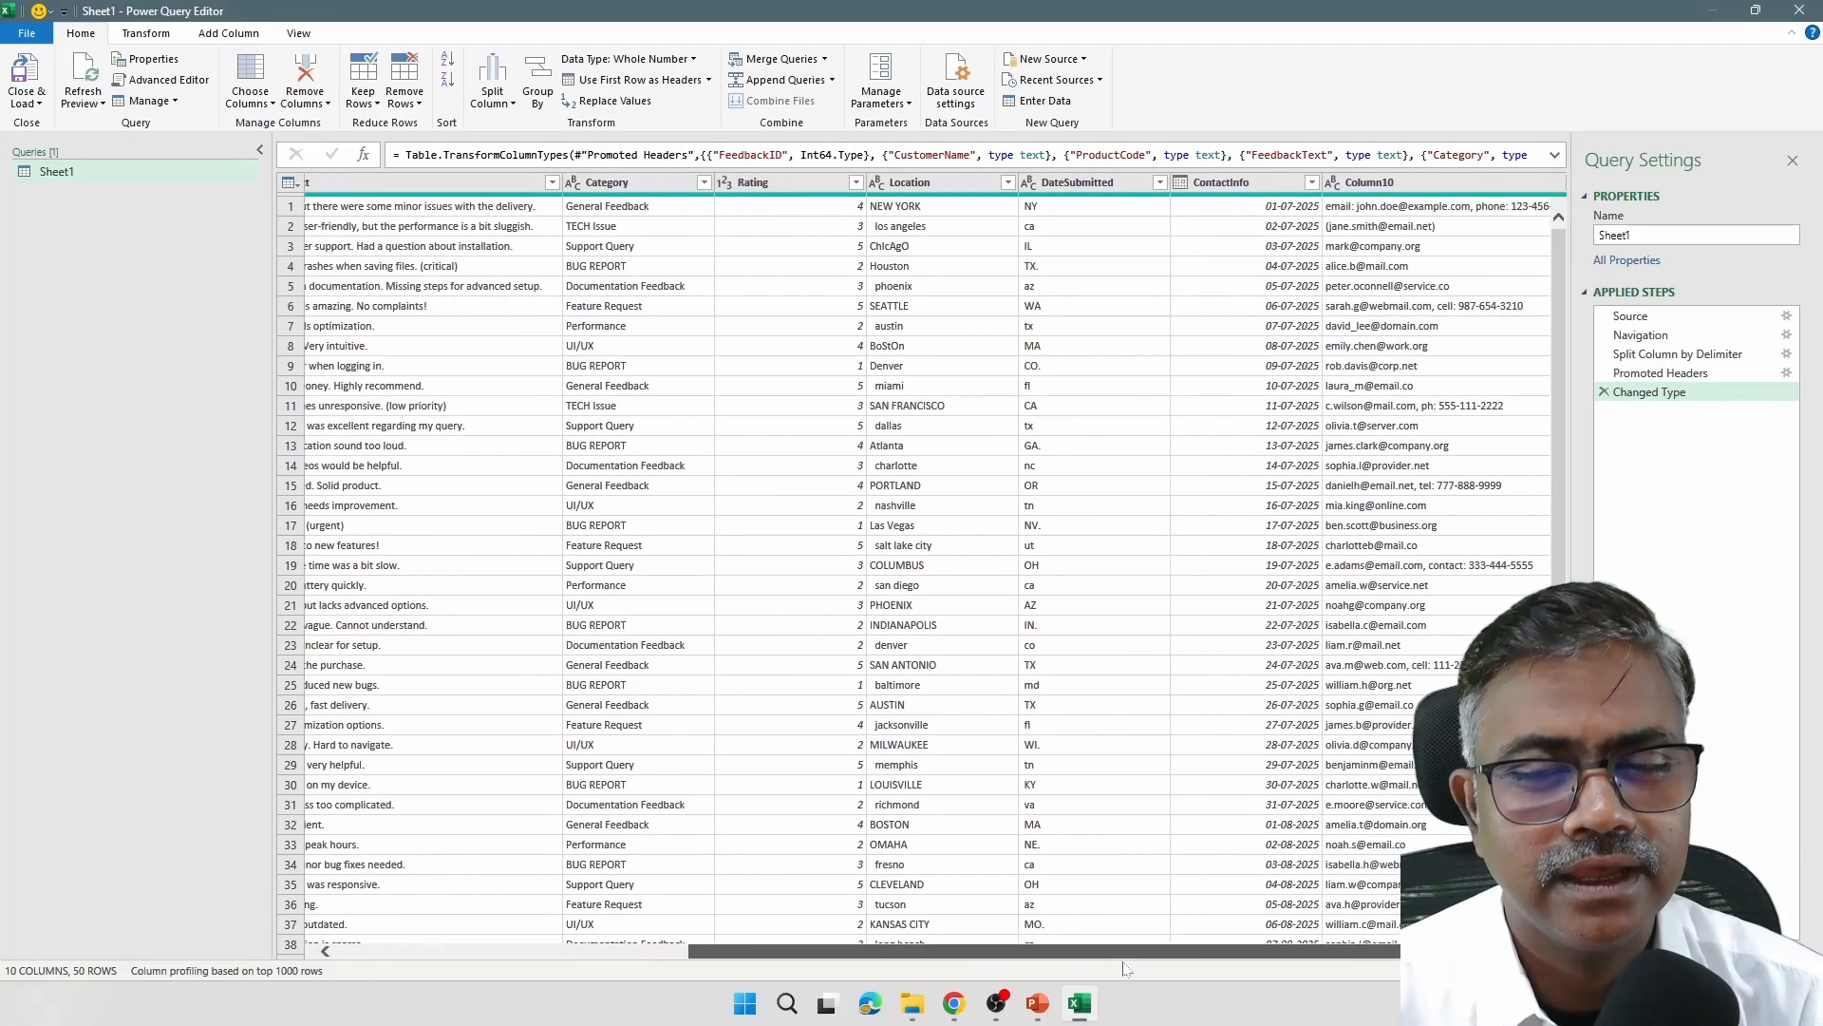
{"action": "left_click_drag", "start_coordinate": [1125, 967], "coordinate": [630, 905]}
{"action": "scroll", "coordinate": [518, 604], "scroll_direction": "down", "scroll_amount": 4}
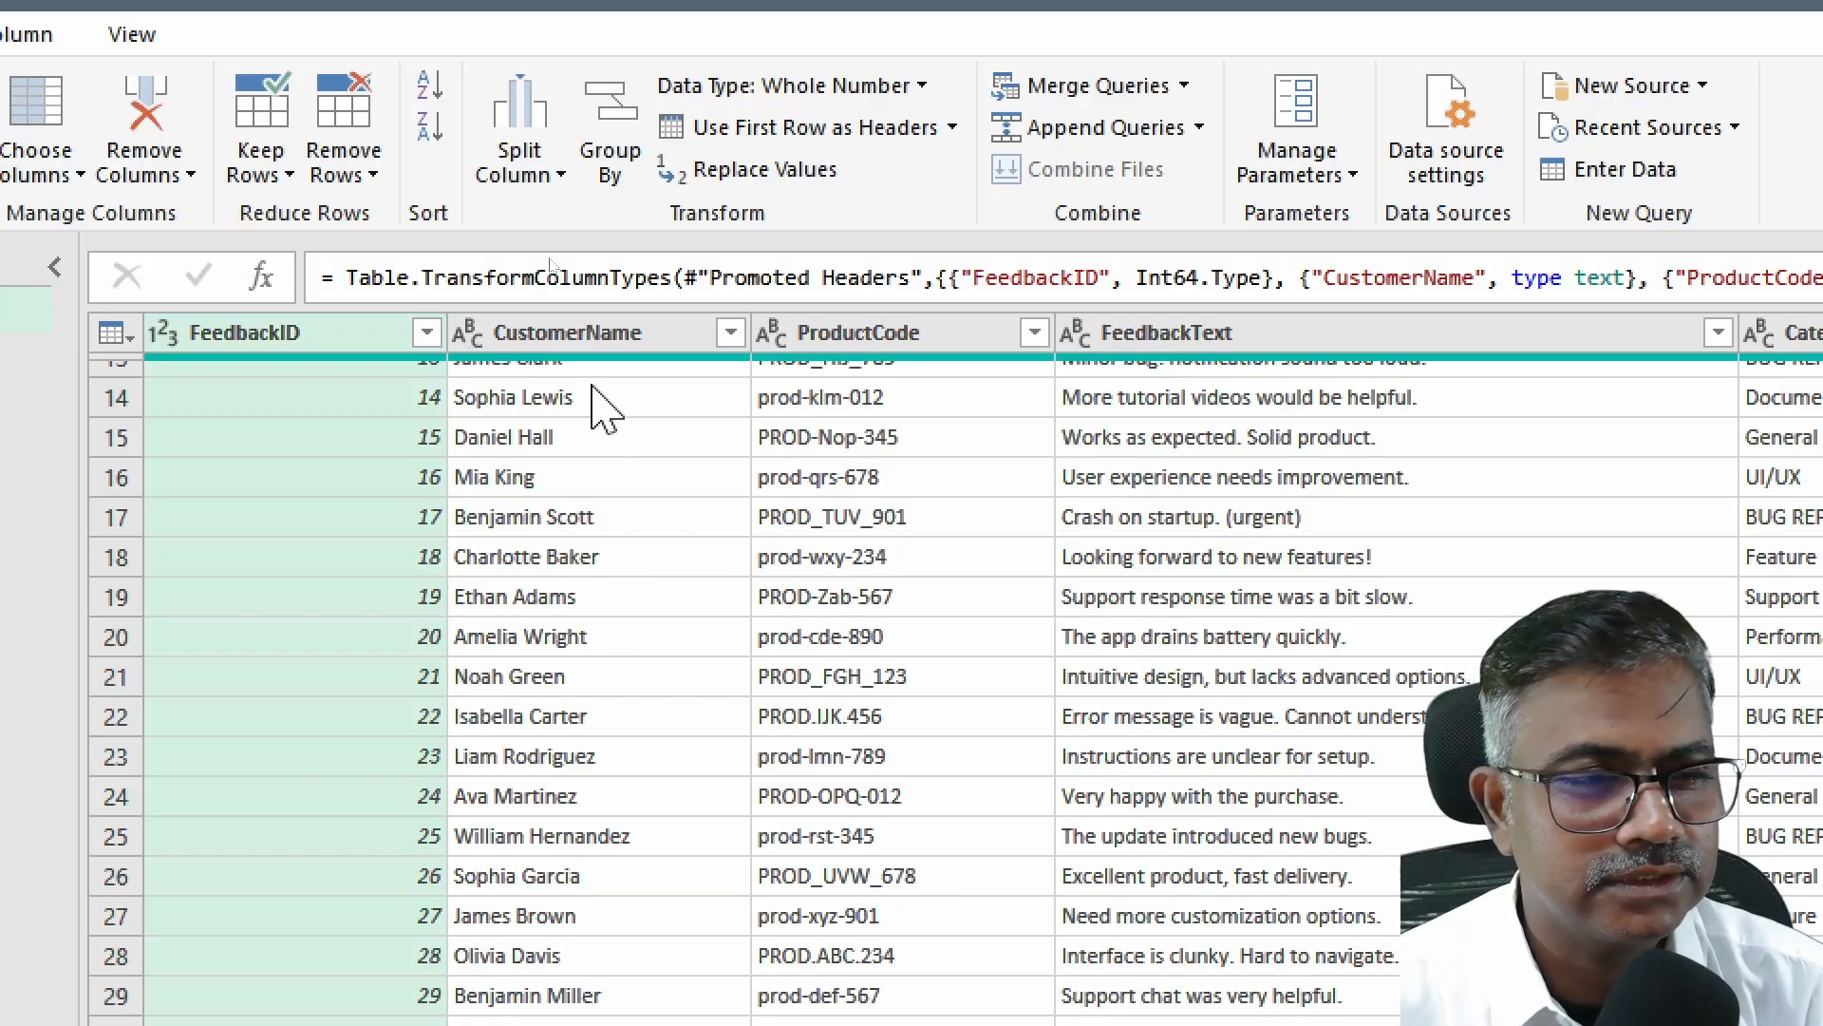
{"action": "scroll", "coordinate": [703, 660], "scroll_direction": "up", "scroll_amount": 4}
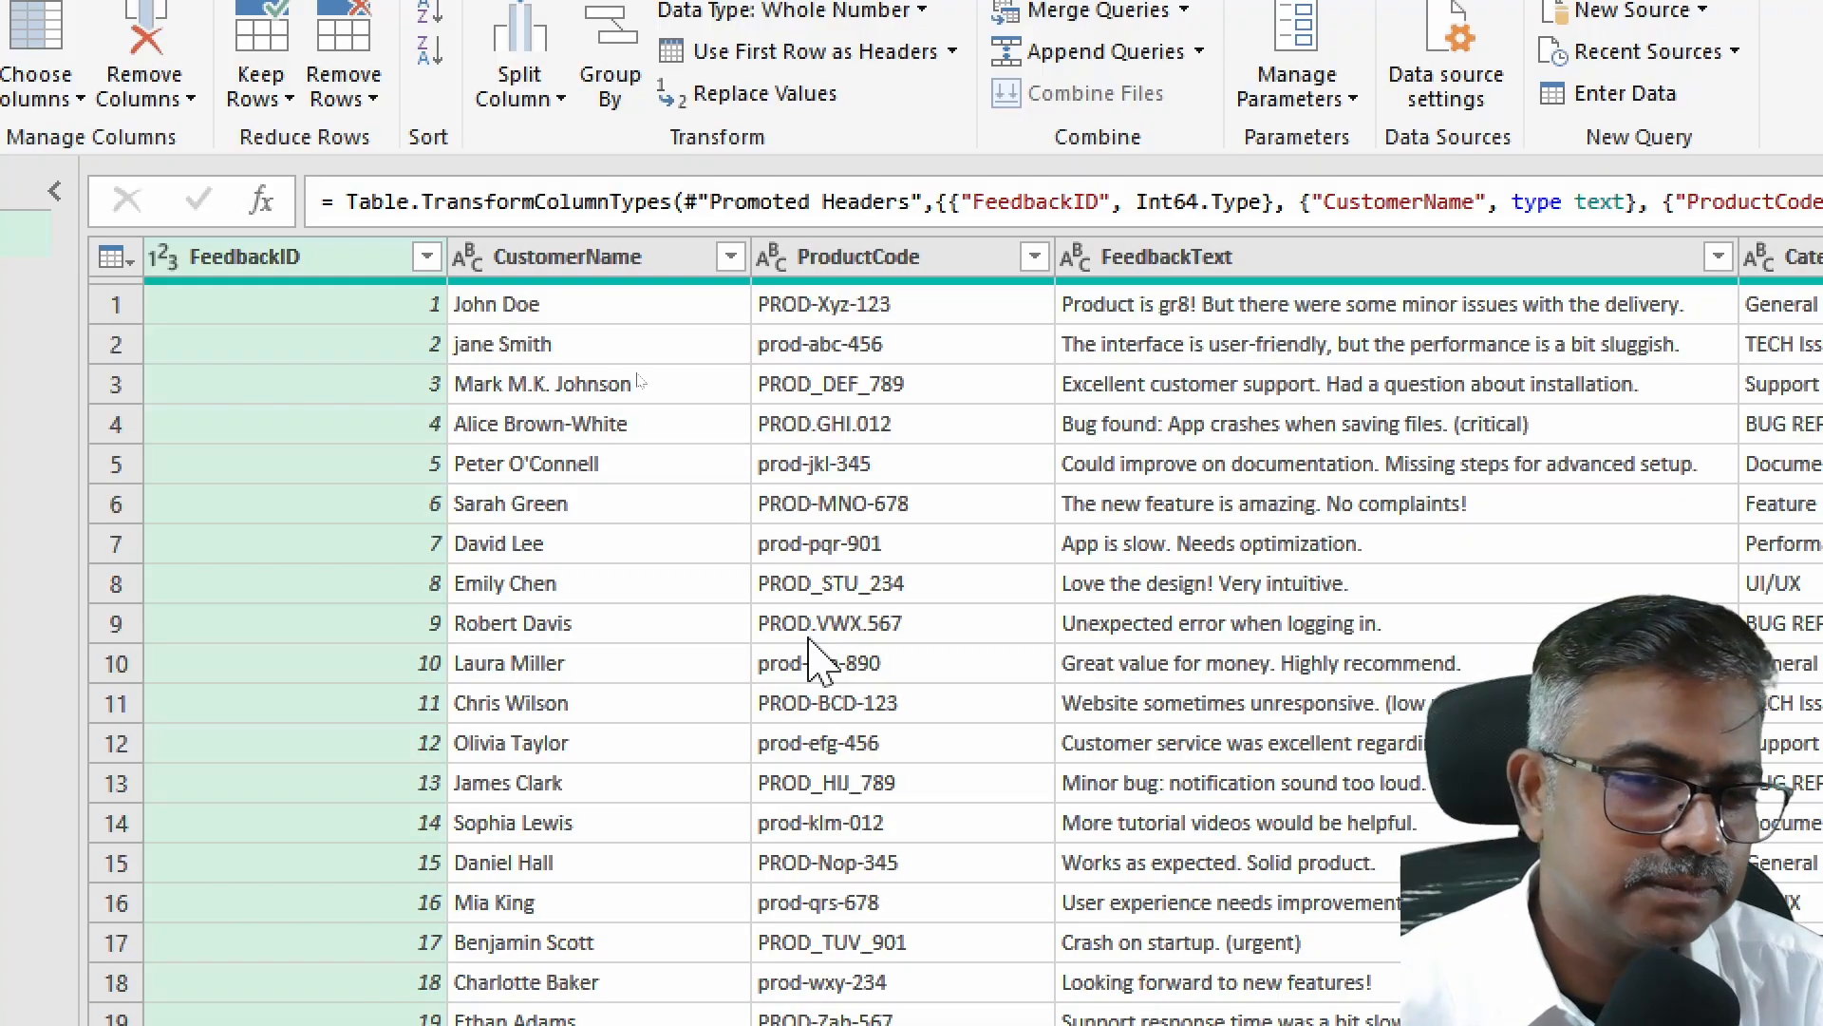
{"action": "left_click", "coordinate": [845, 275]}
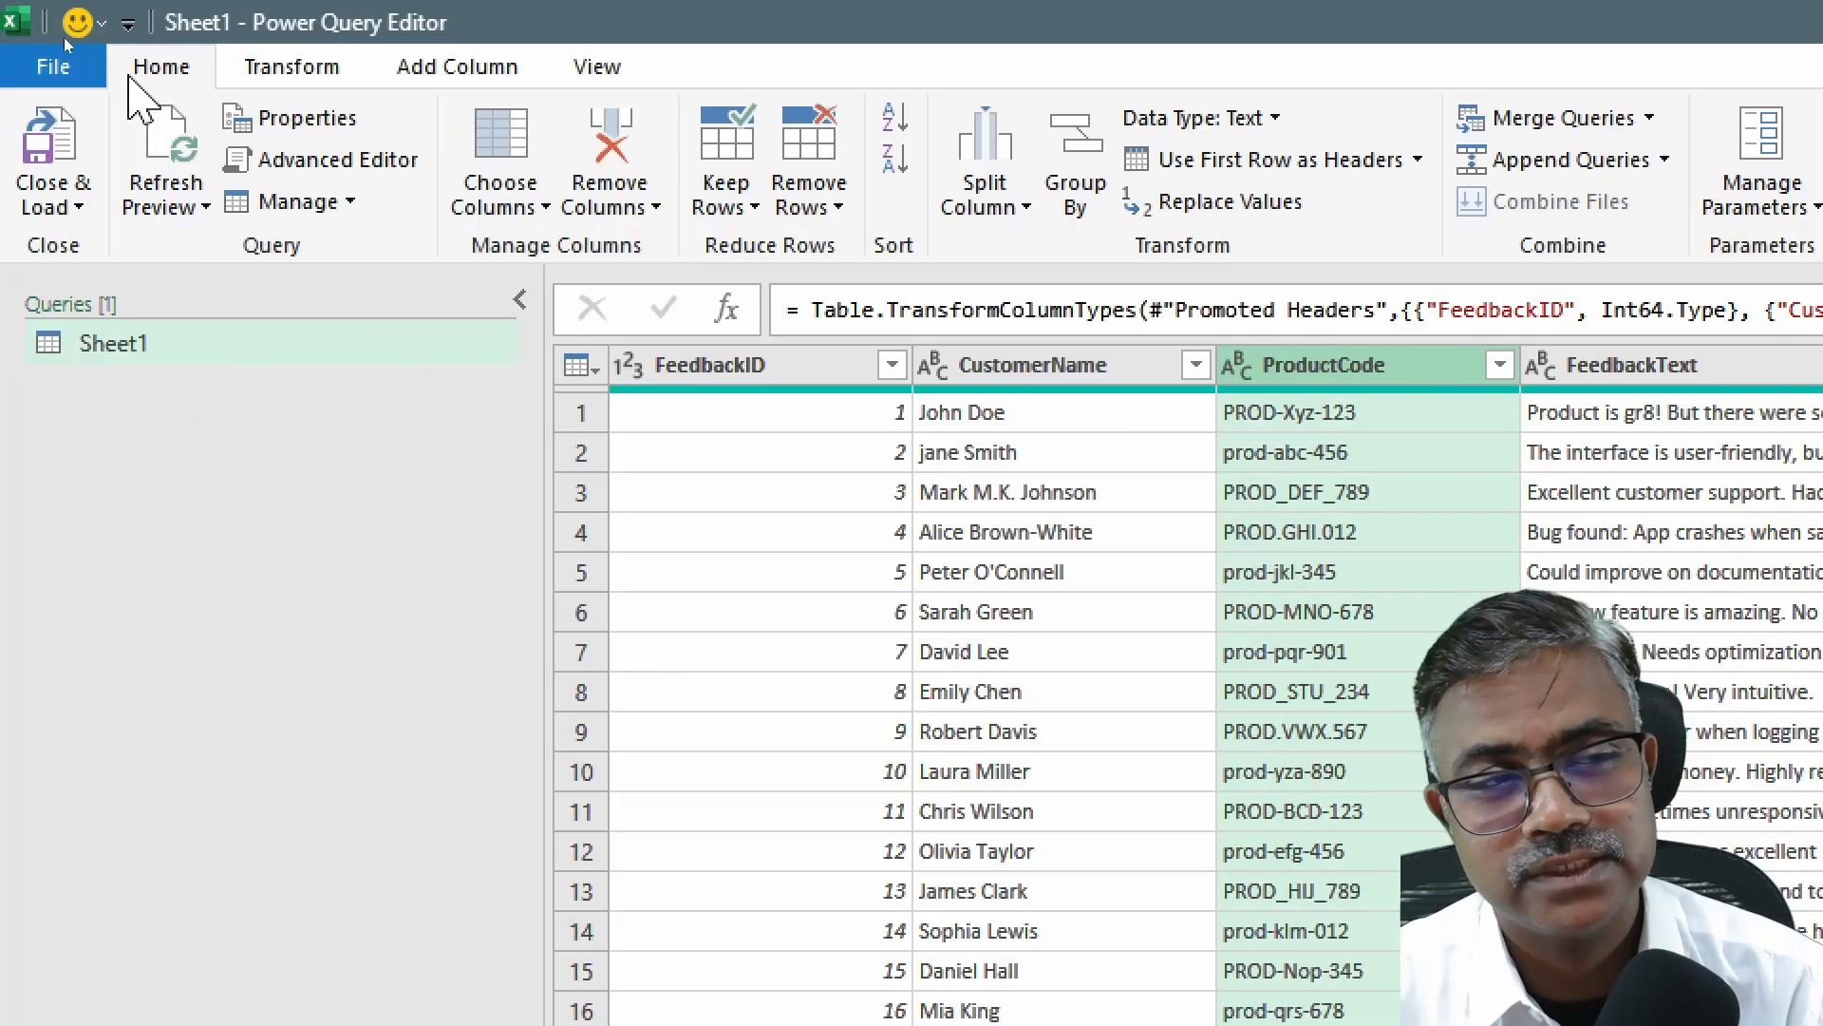
{"action": "left_click", "coordinate": [269, 74]}
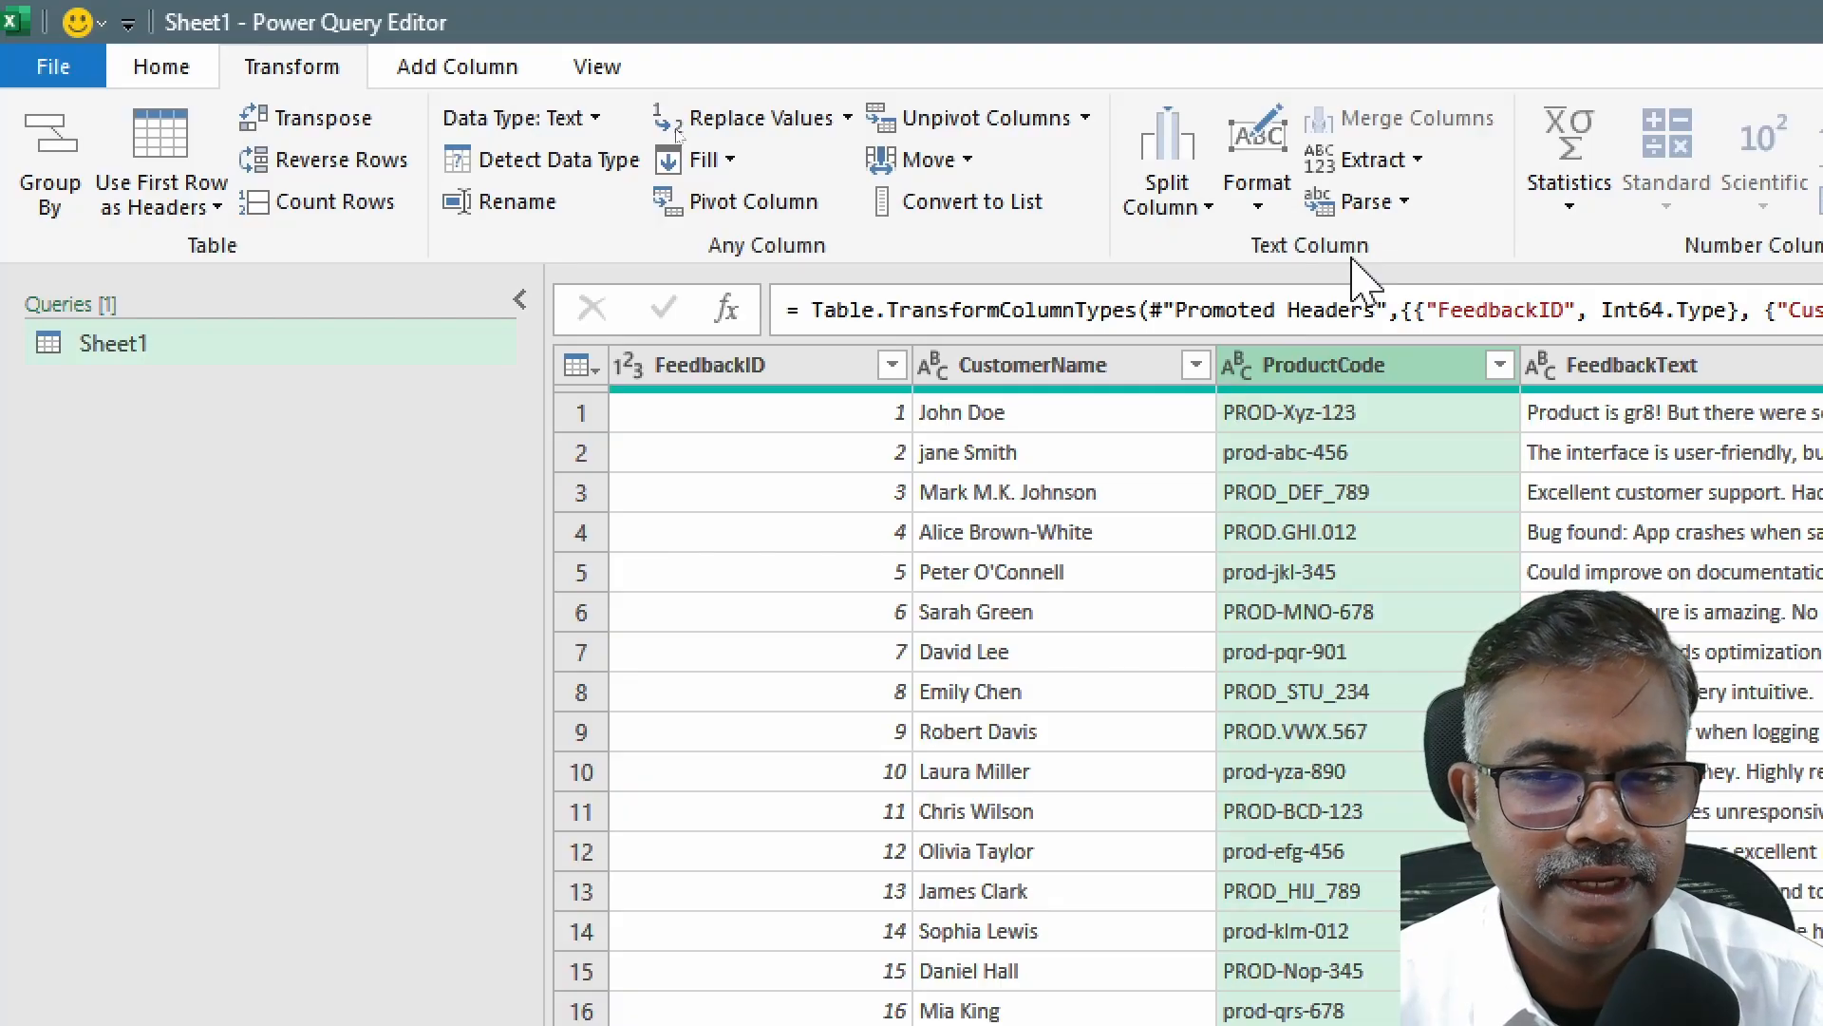
{"action": "left_click", "coordinate": [1259, 210]}
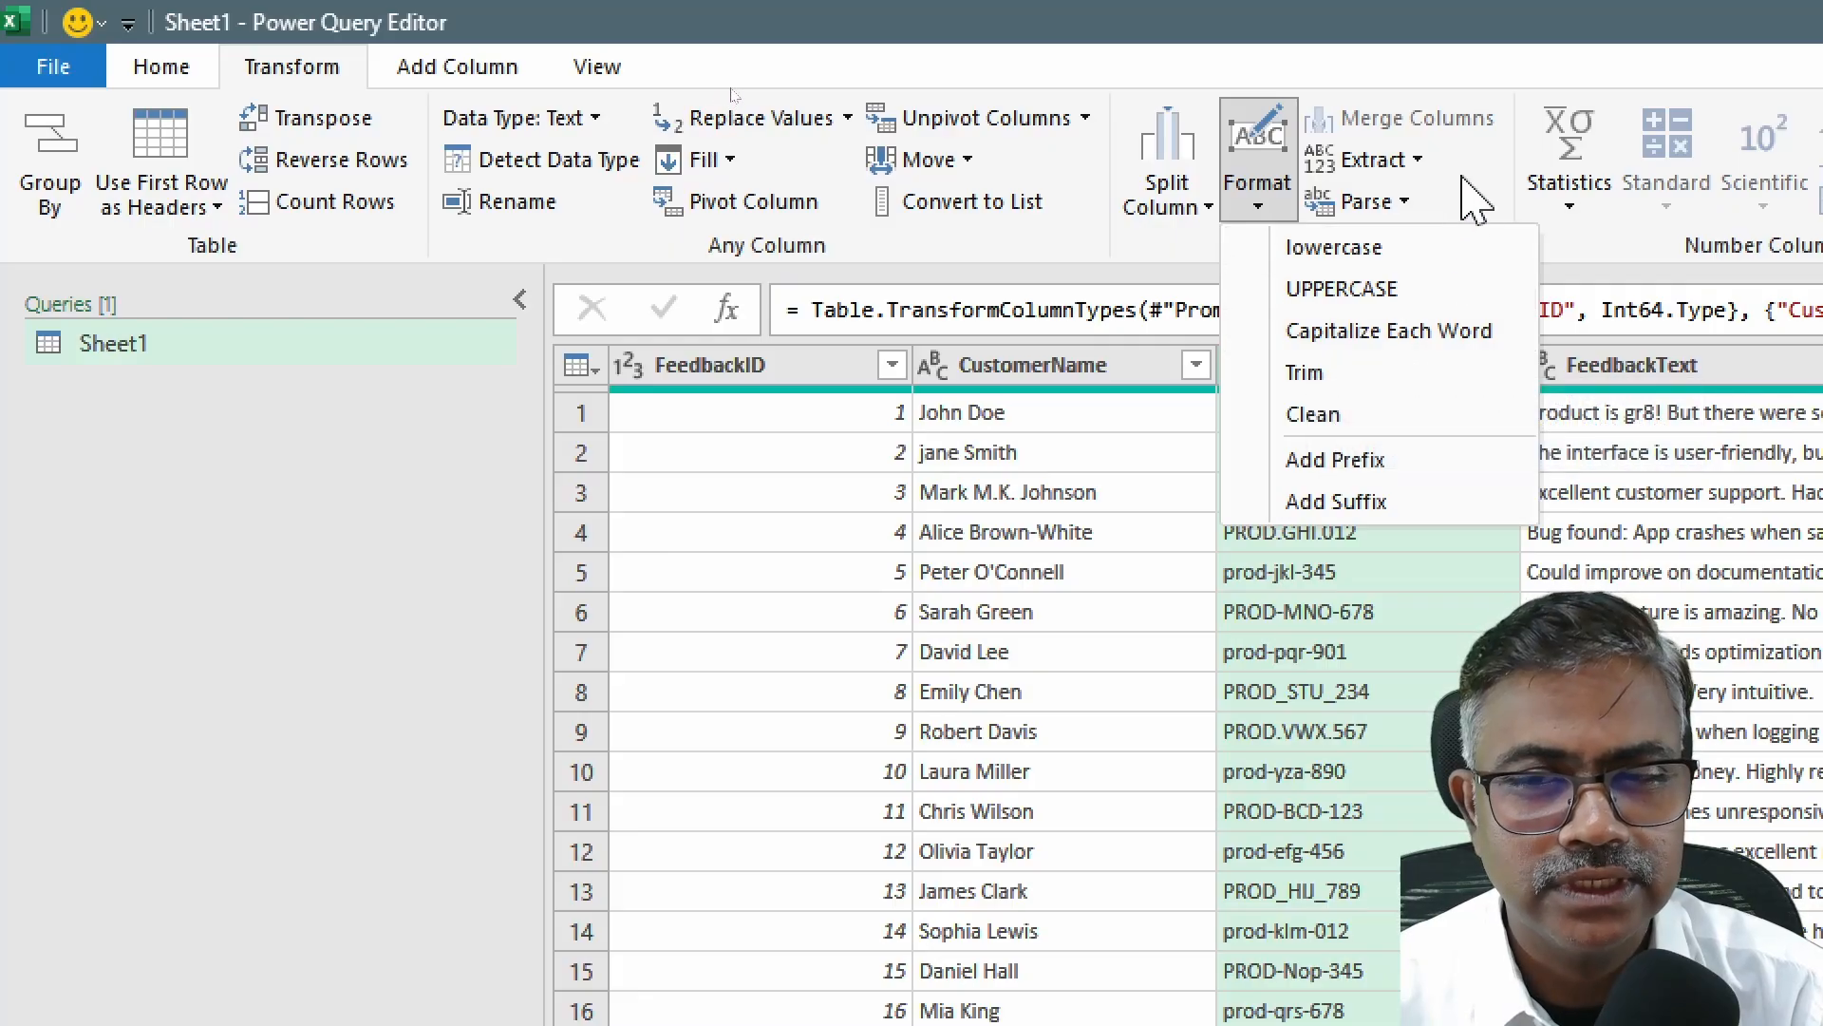
{"action": "left_click", "coordinate": [1183, 273]}
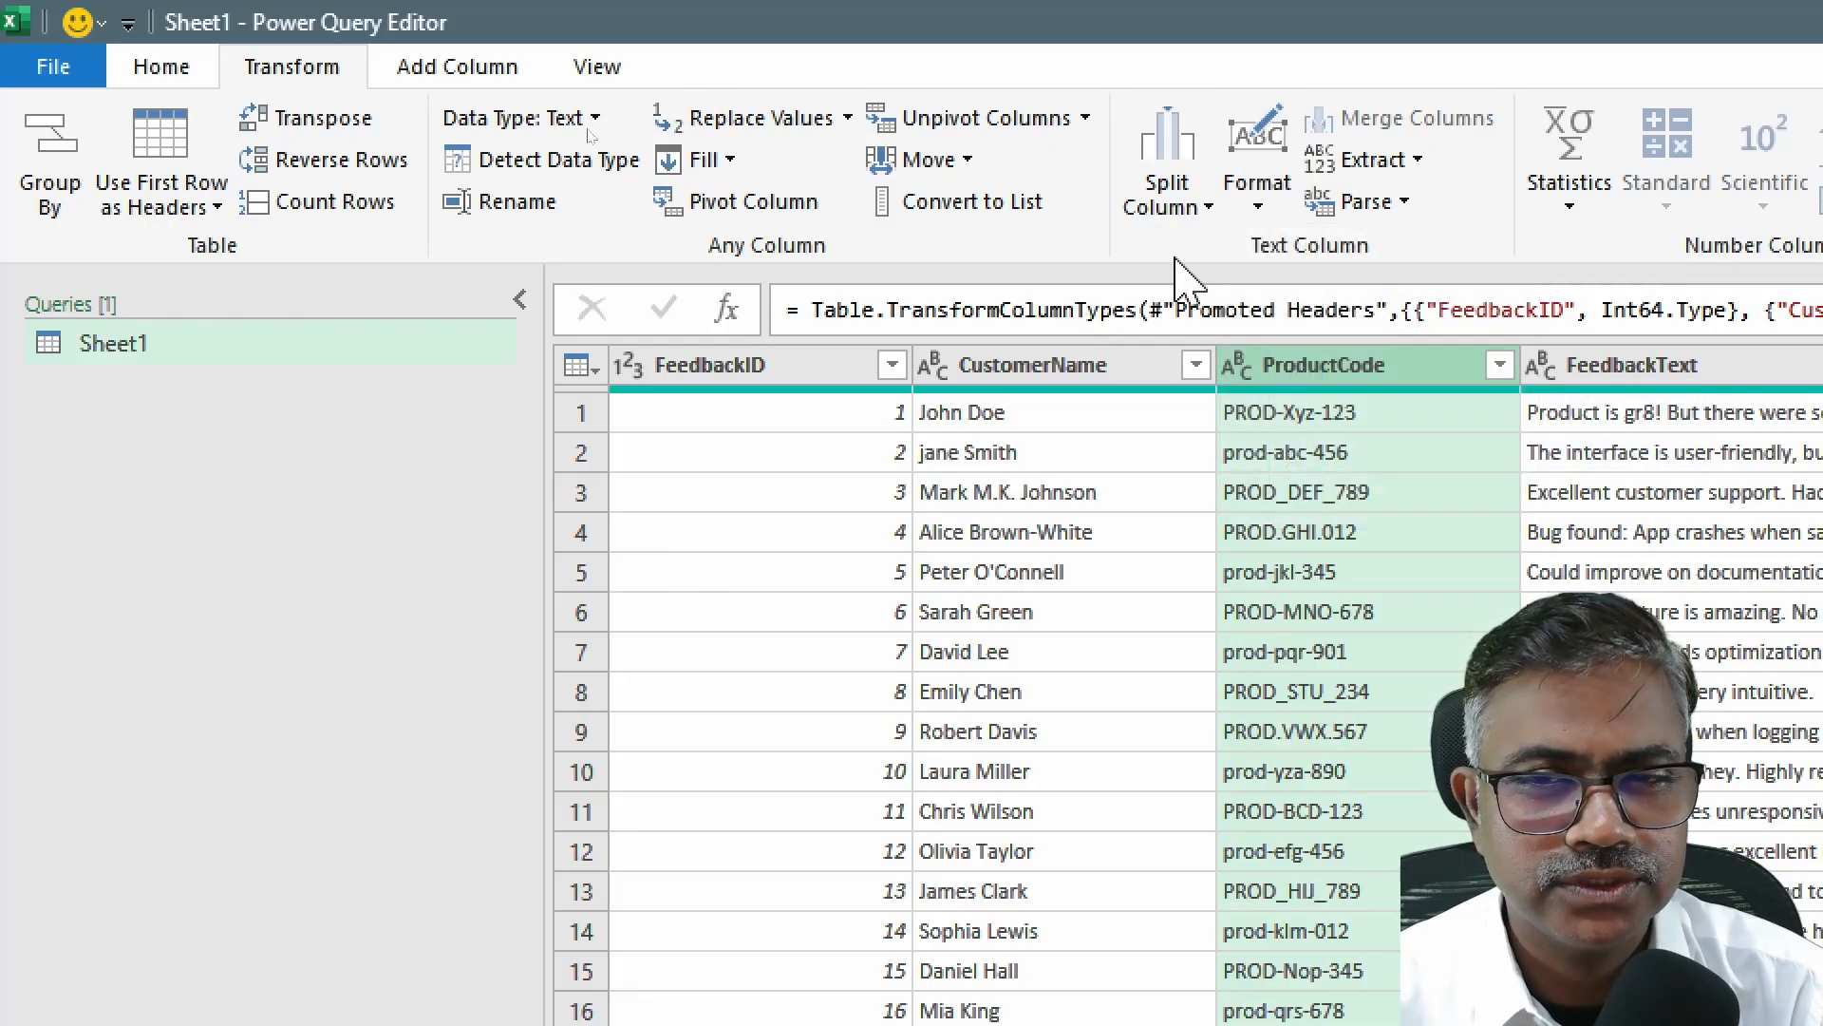
{"action": "left_click", "coordinate": [1415, 163]}
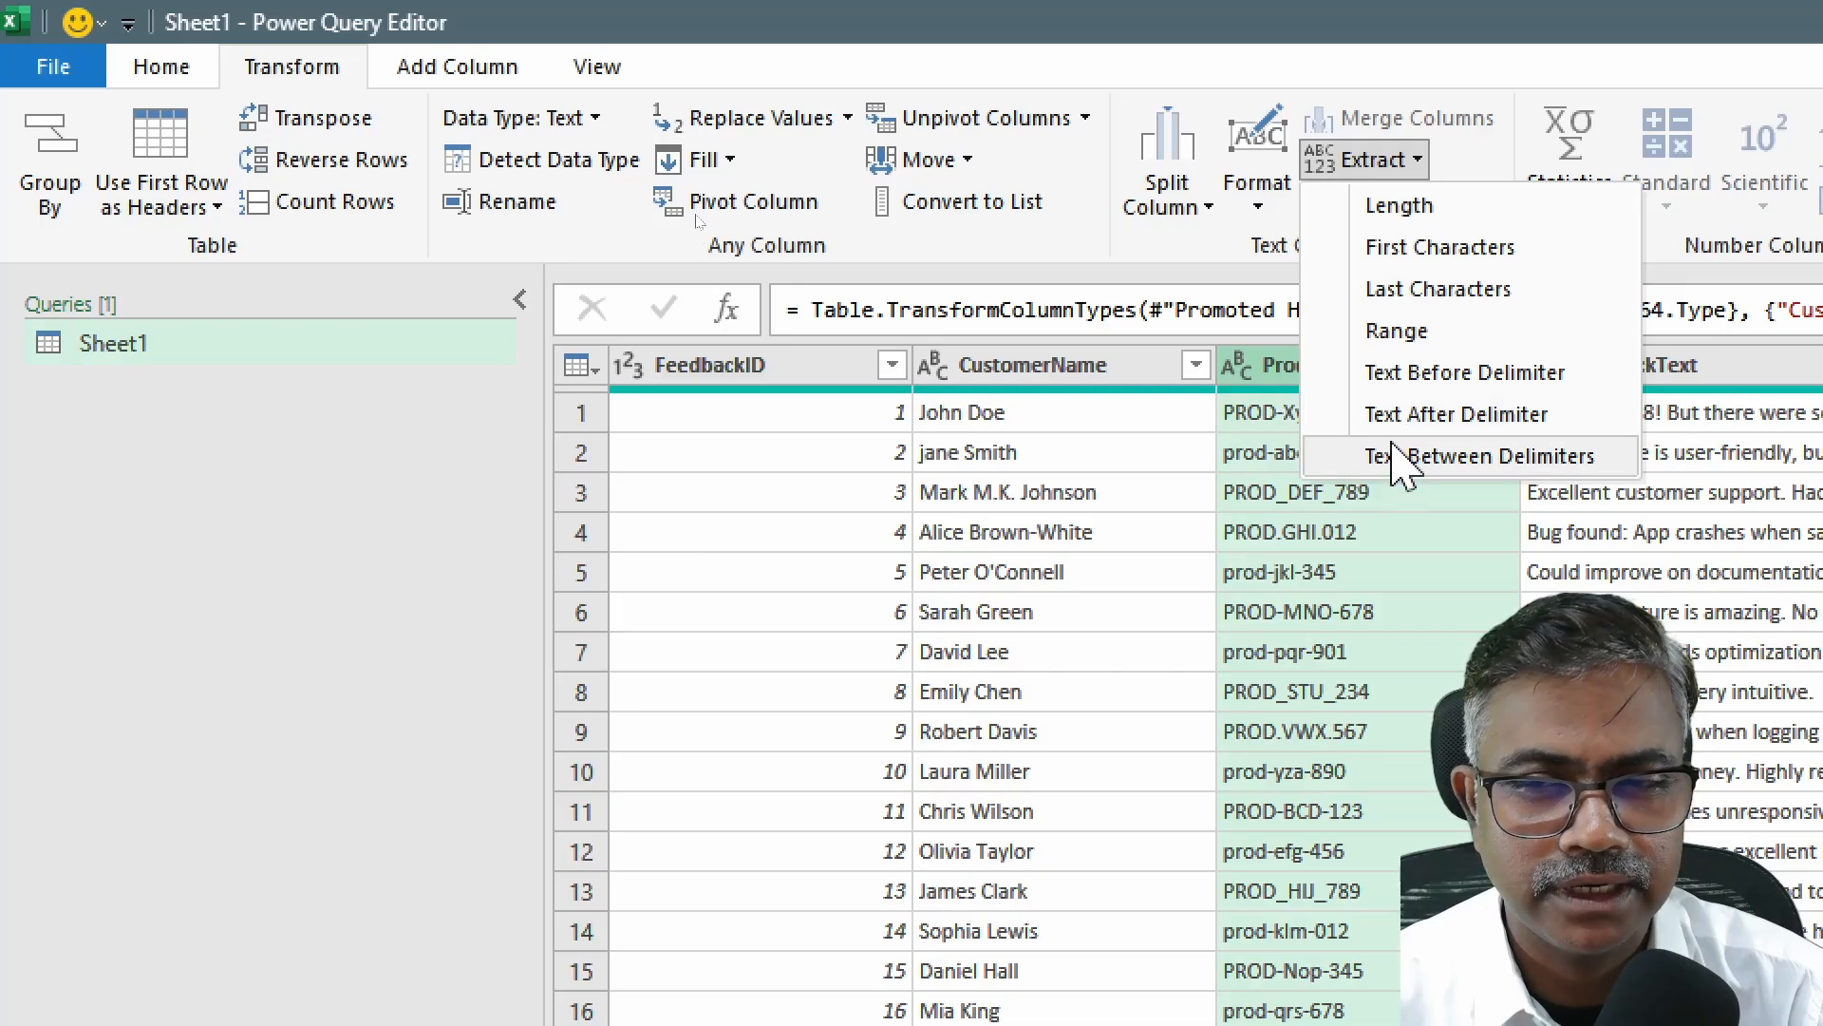
{"action": "left_click", "coordinate": [1254, 253]}
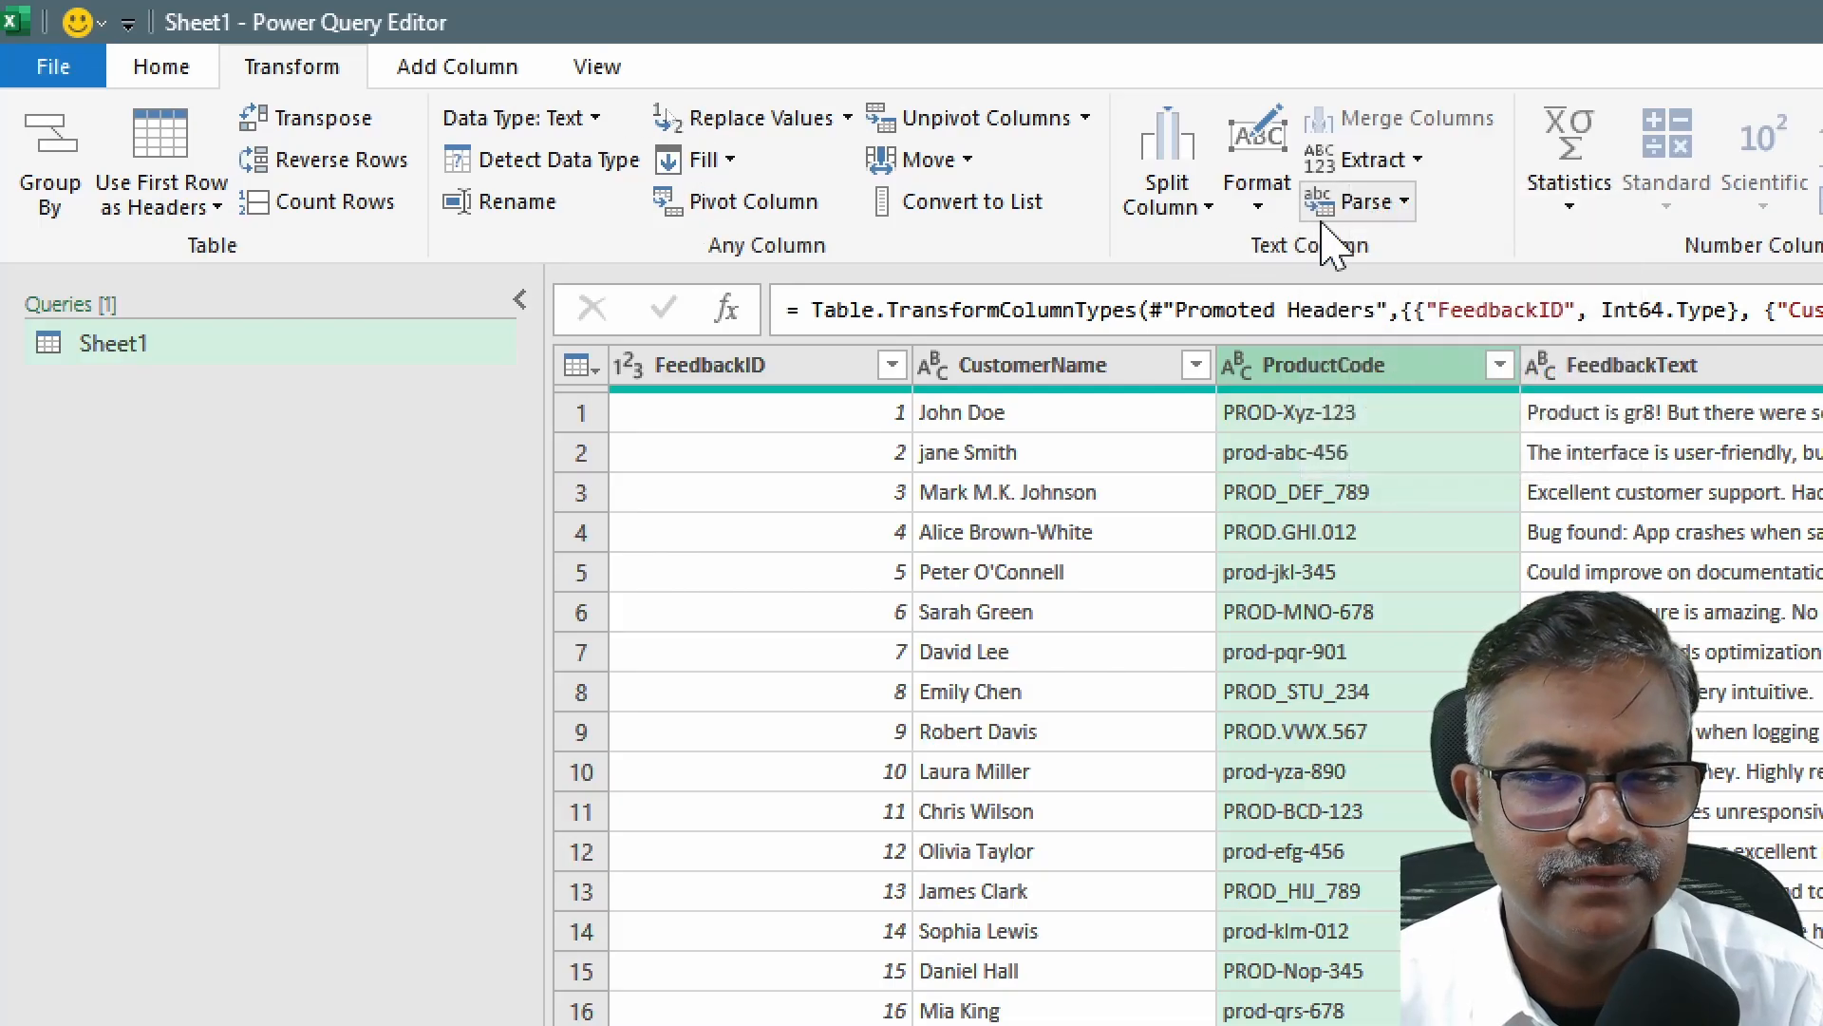
{"action": "left_click", "coordinate": [1405, 204]}
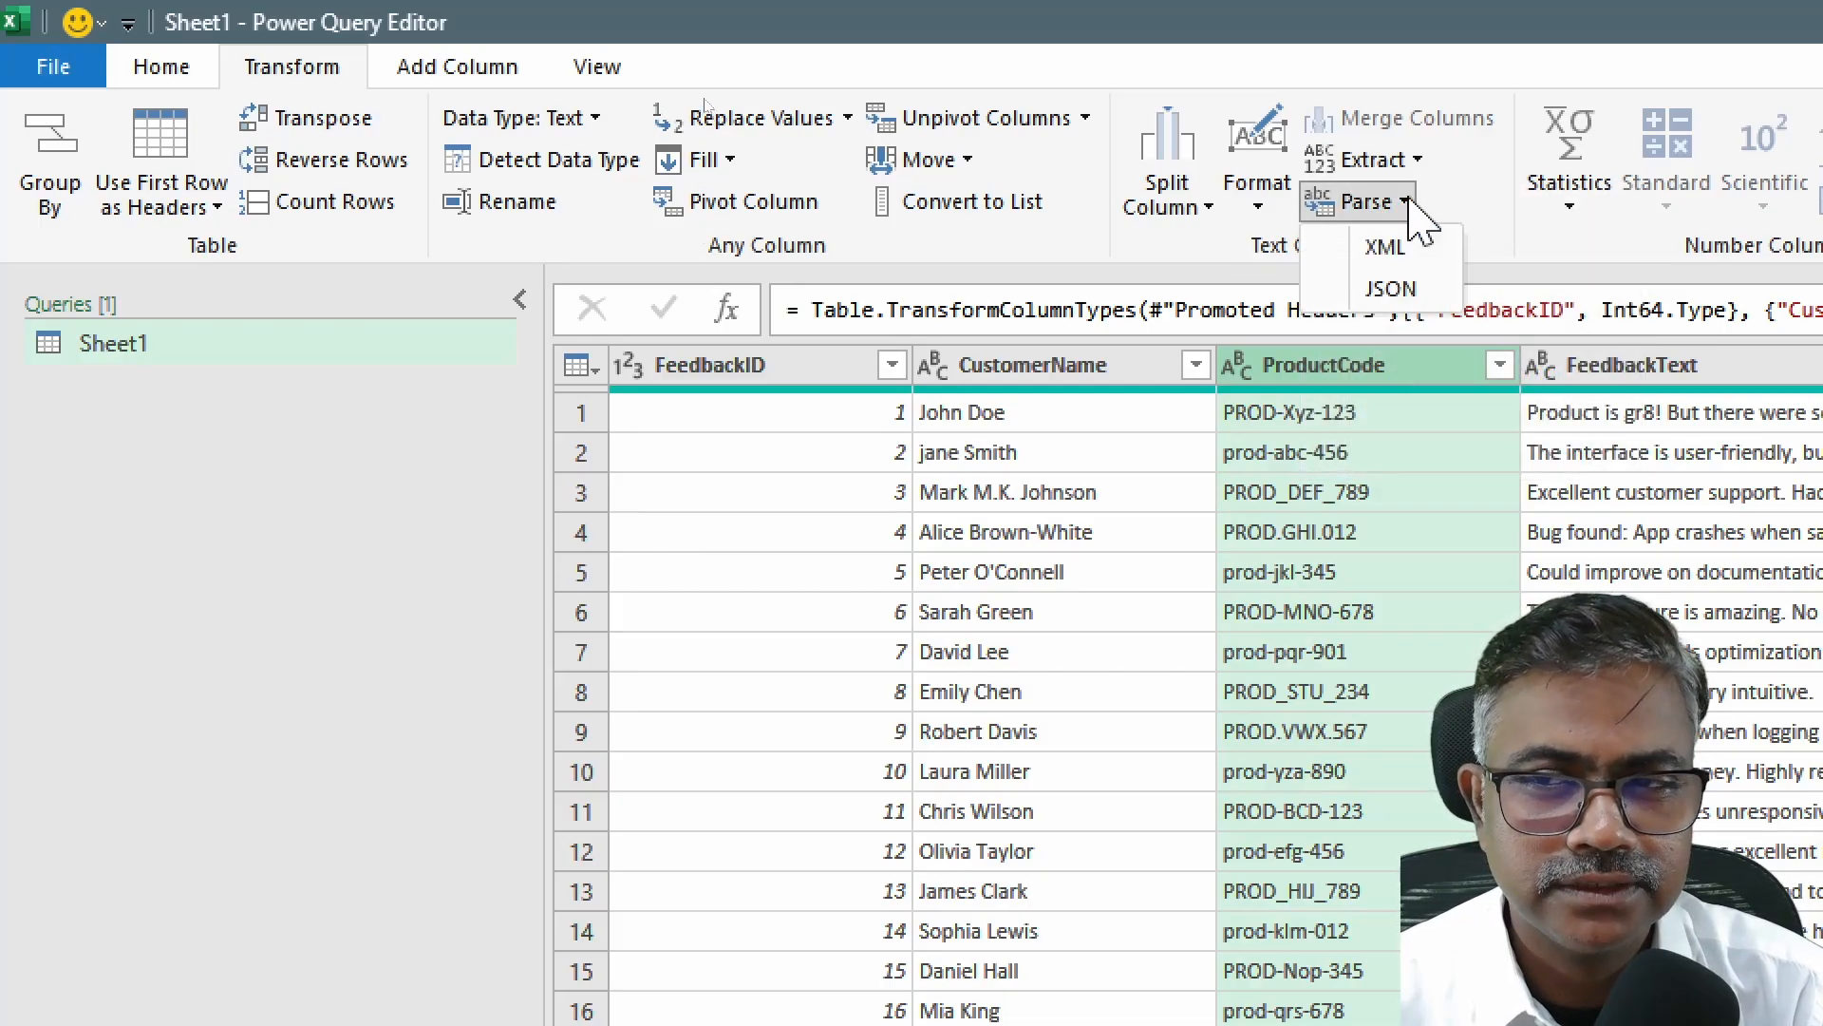
{"action": "left_click", "coordinate": [1201, 213]}
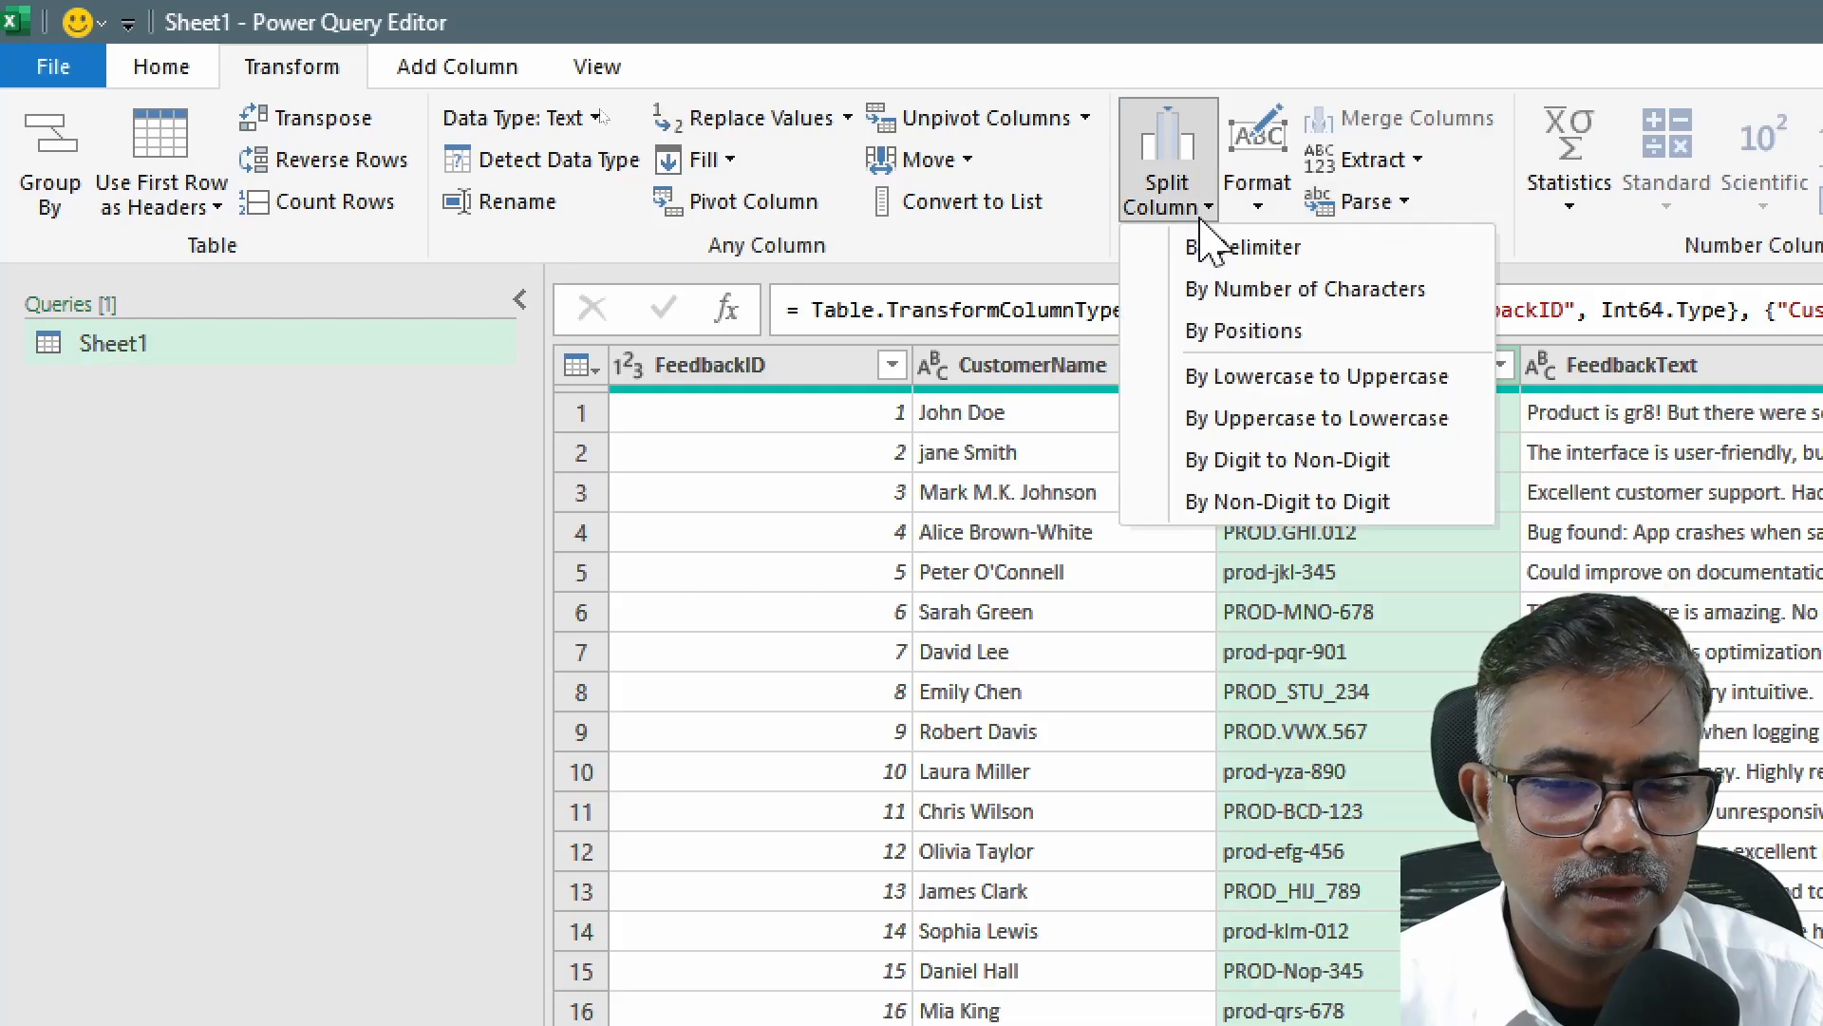
{"action": "left_click", "coordinate": [1081, 271]}
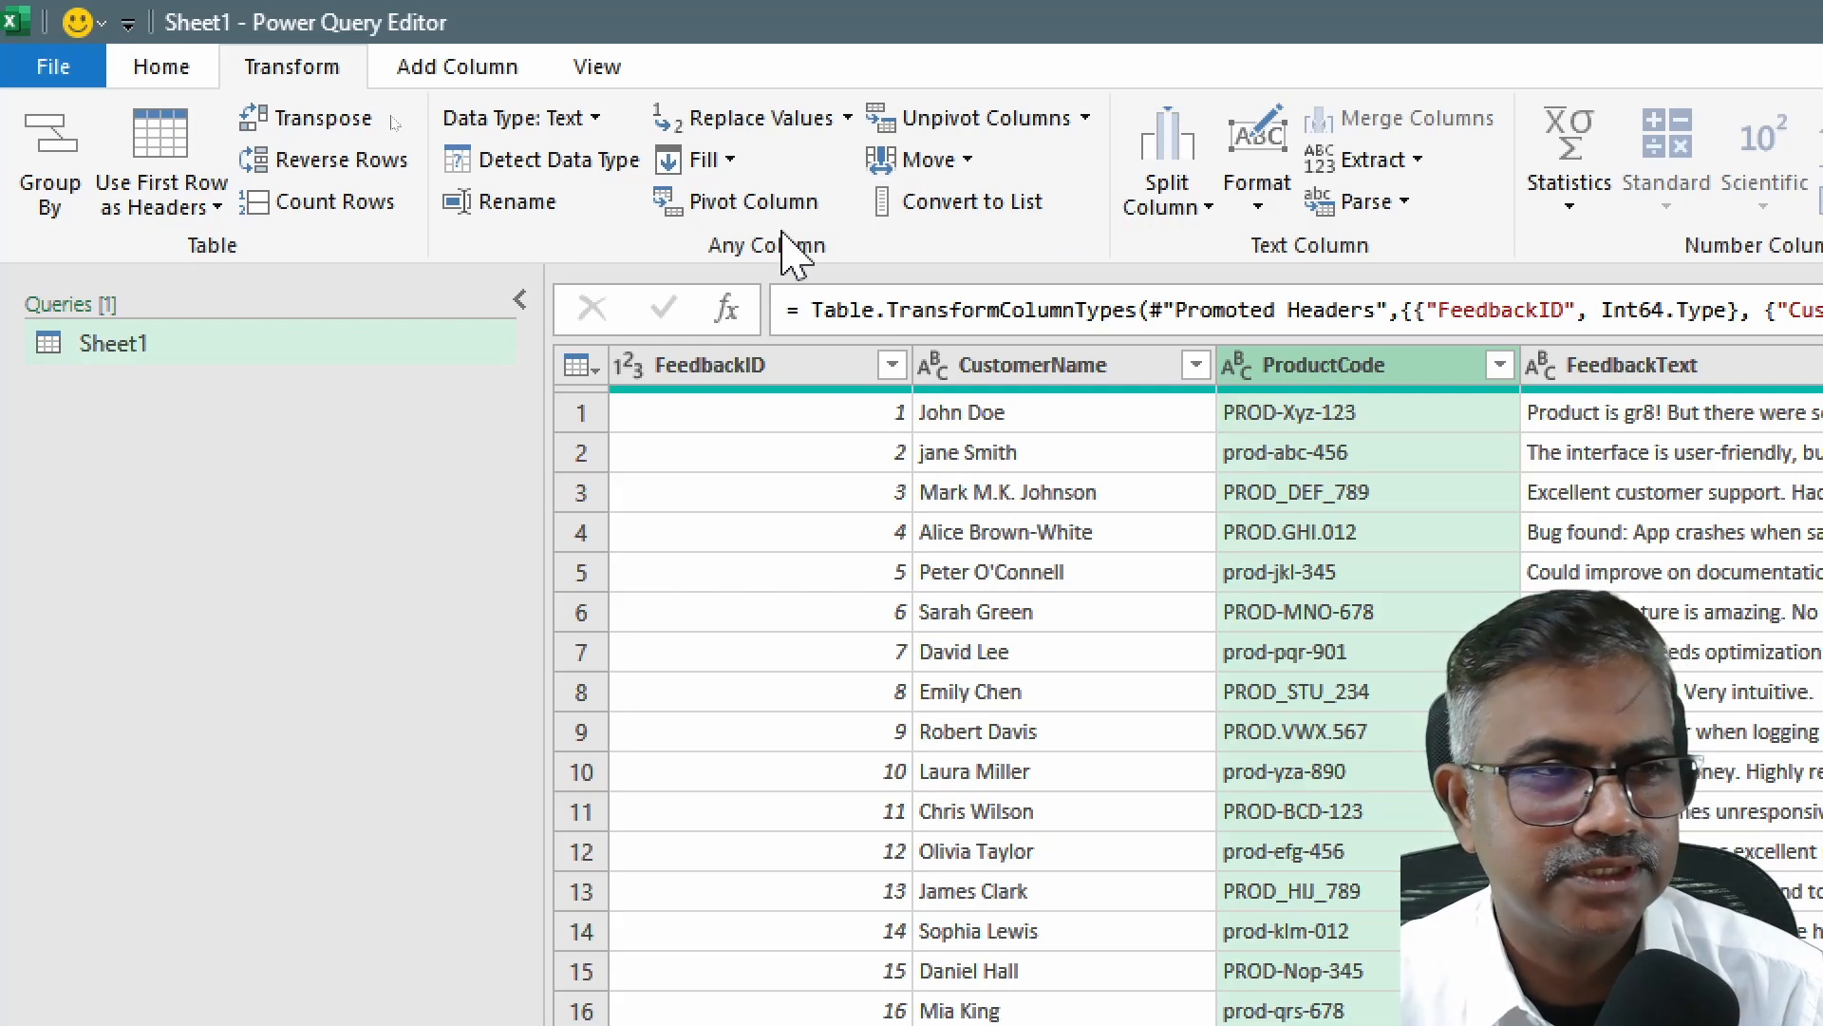
Step: Replace every underscore in the ProductCode column with a hyphen
{"action": "left_click", "coordinate": [201, 76]}
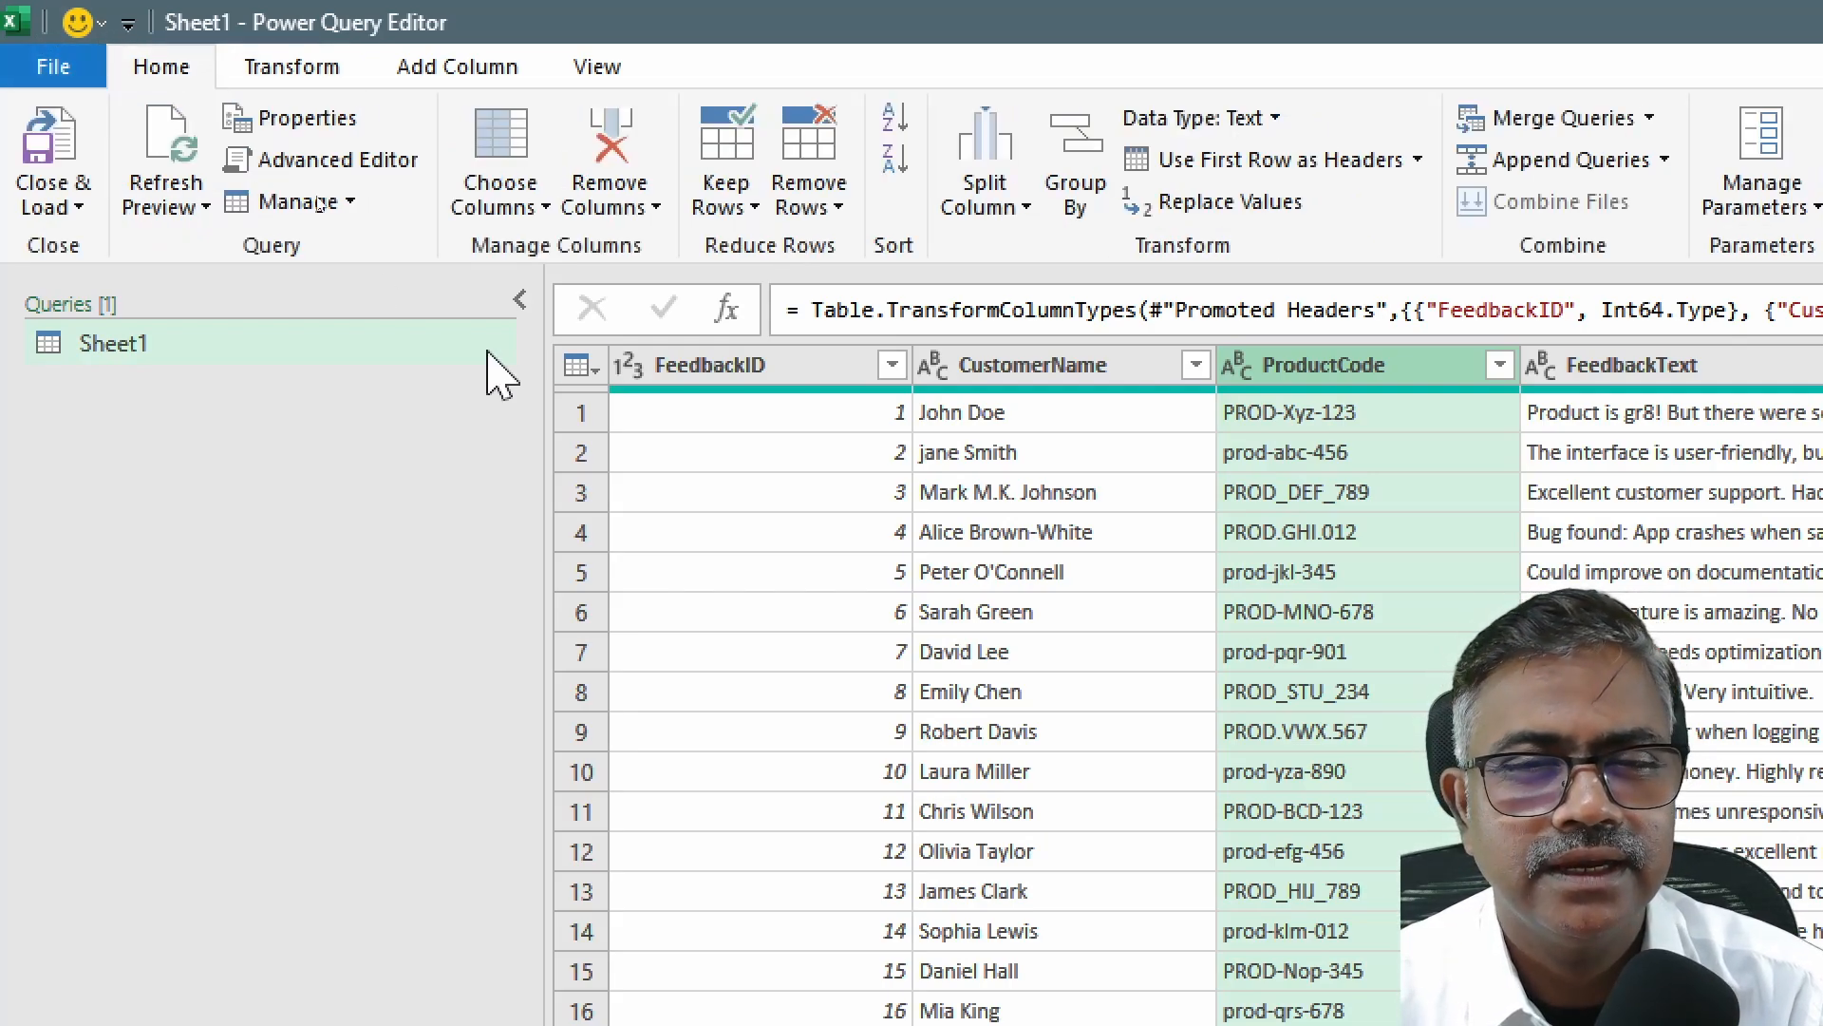
{"action": "left_click", "coordinate": [1229, 211]}
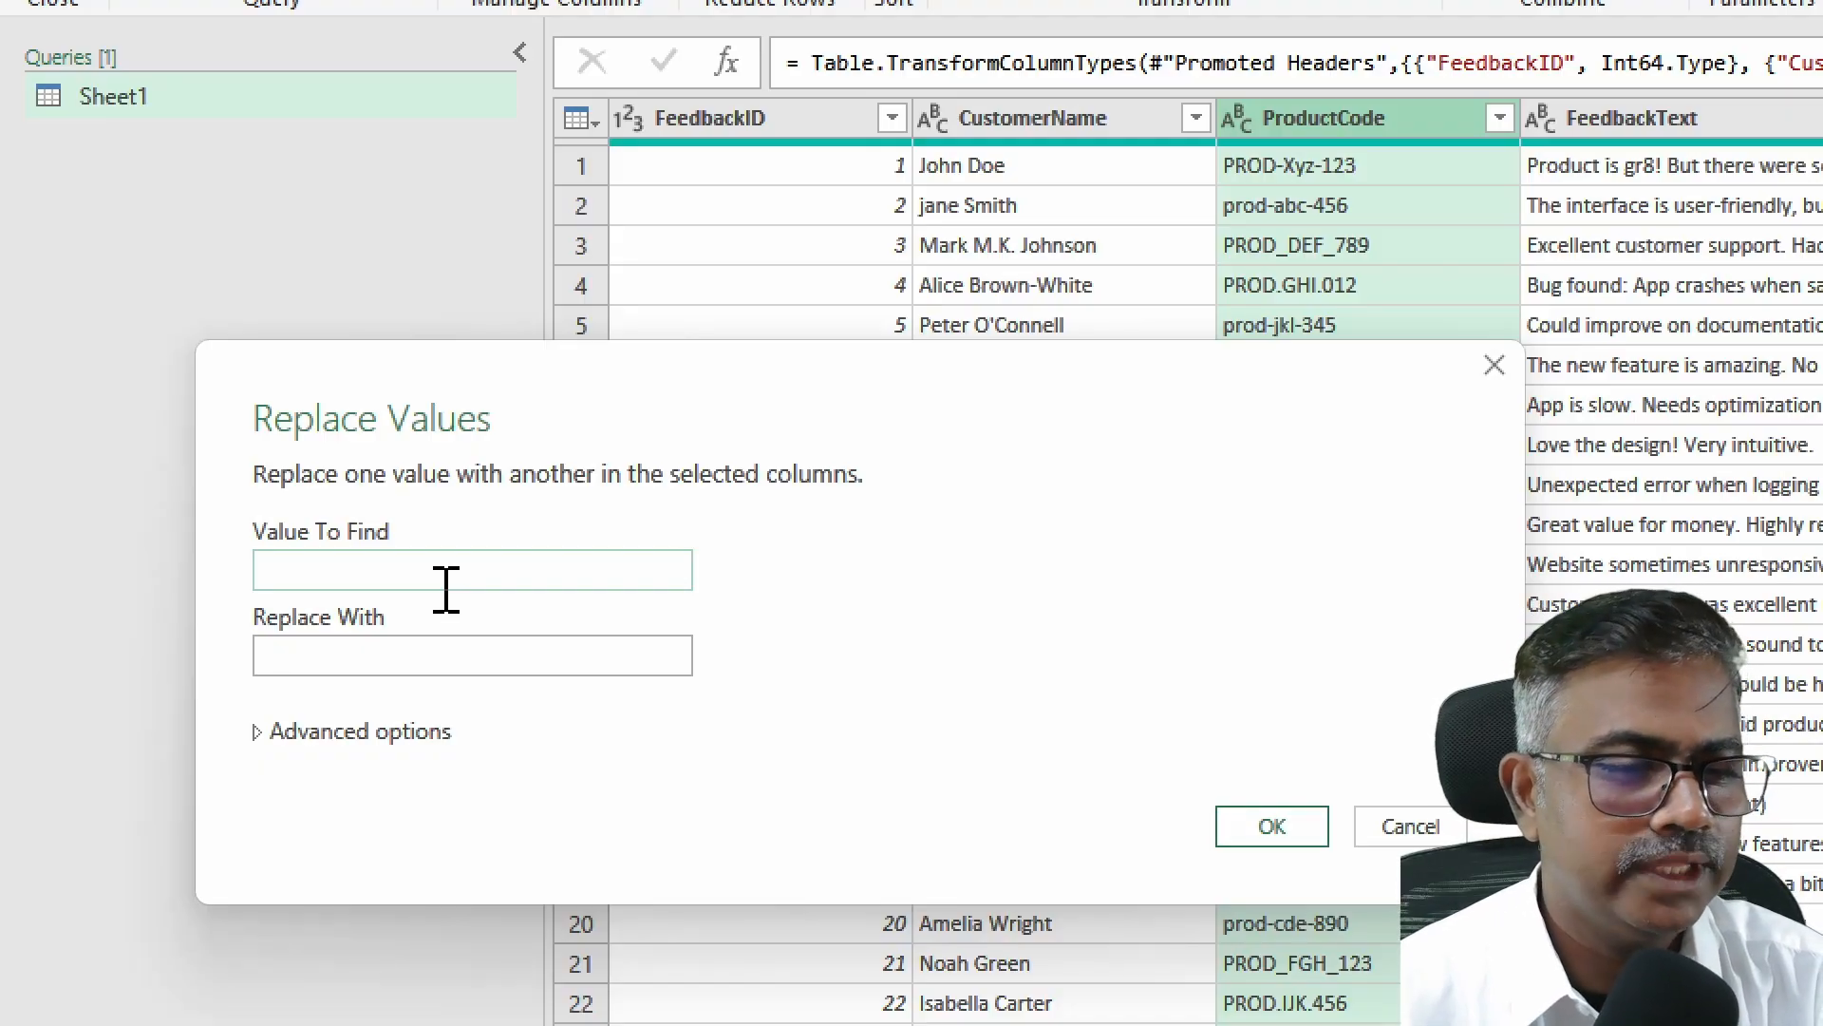
{"action": "type", "text": "_"}
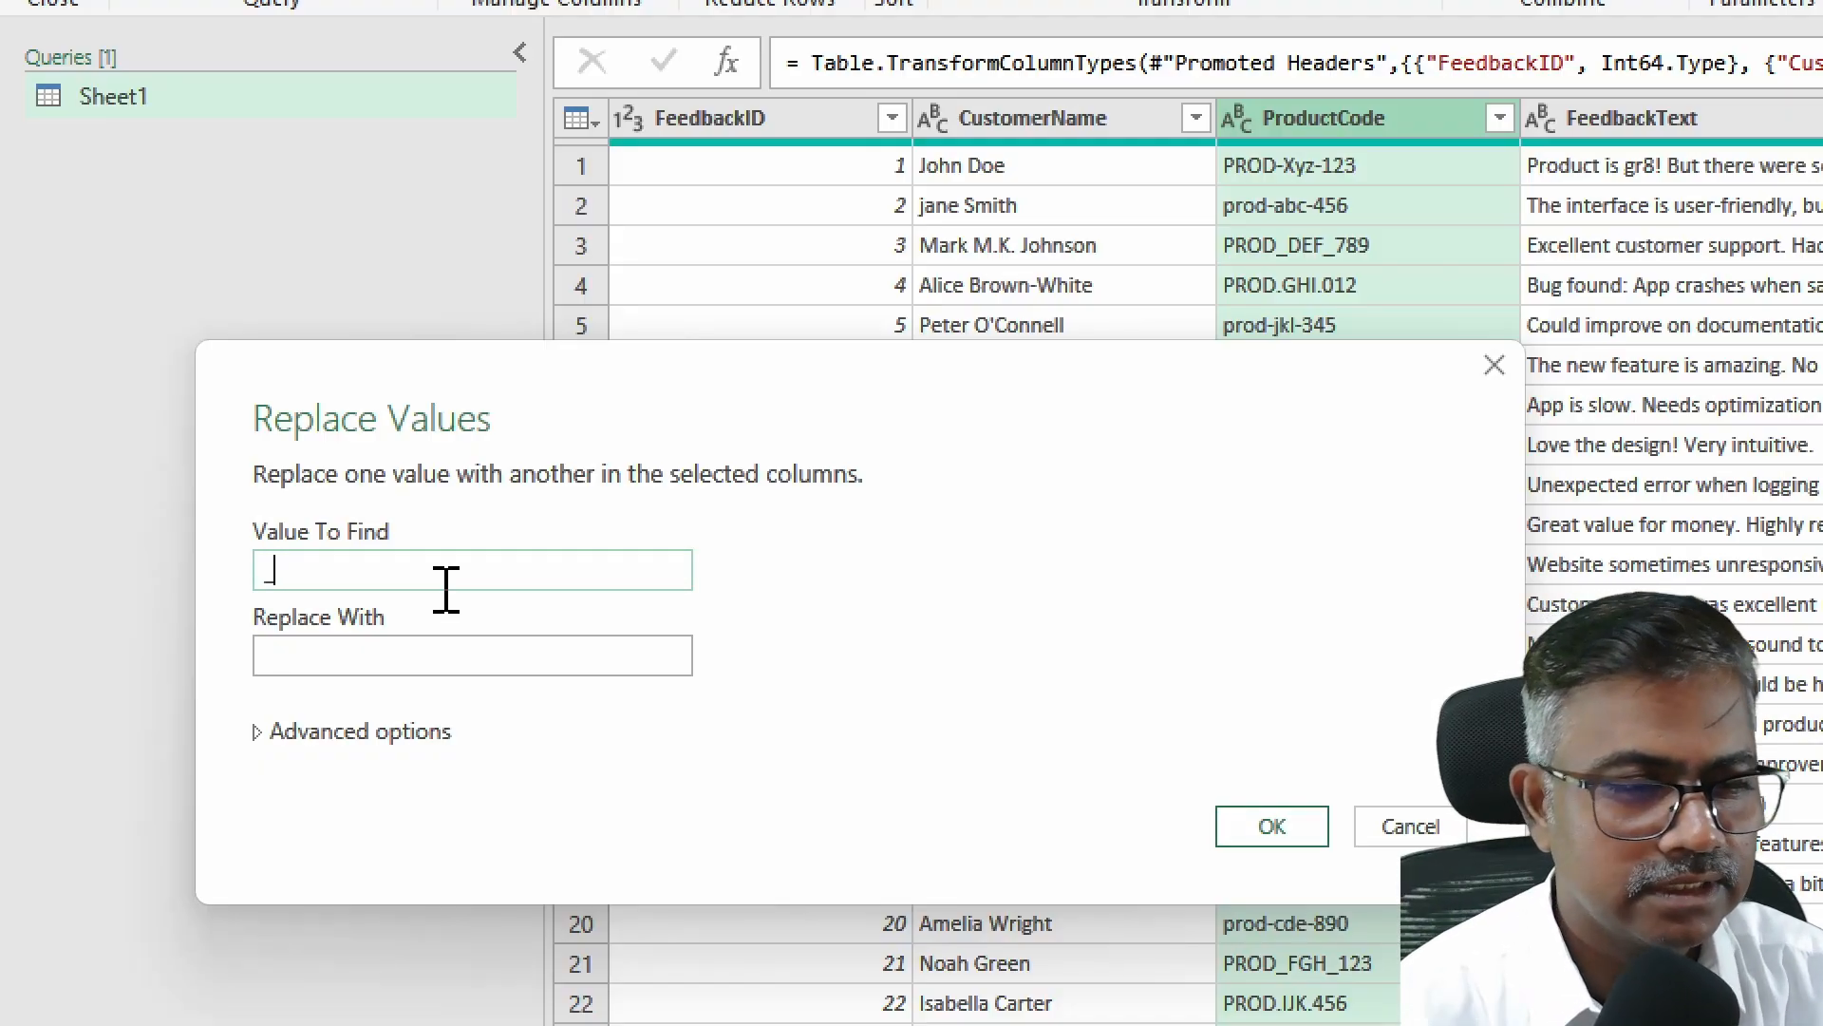
{"action": "left_click", "coordinate": [365, 670]}
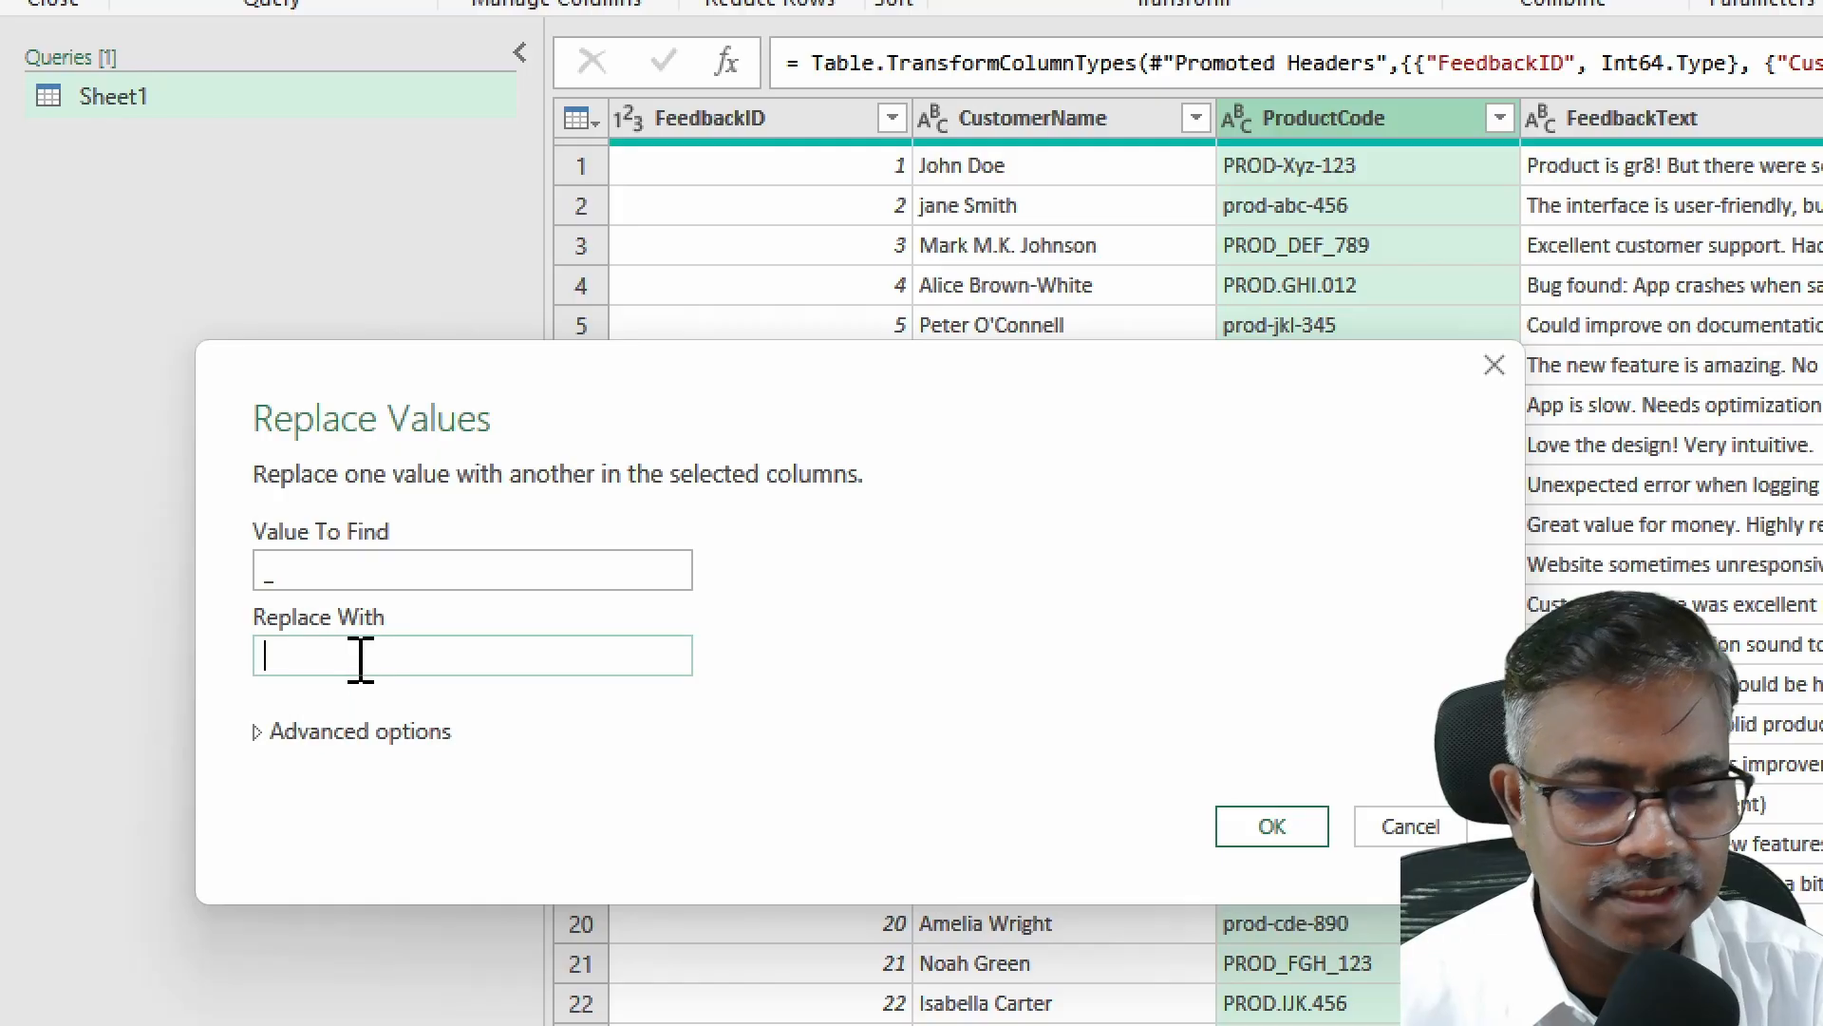
{"action": "type", "text": "-"}
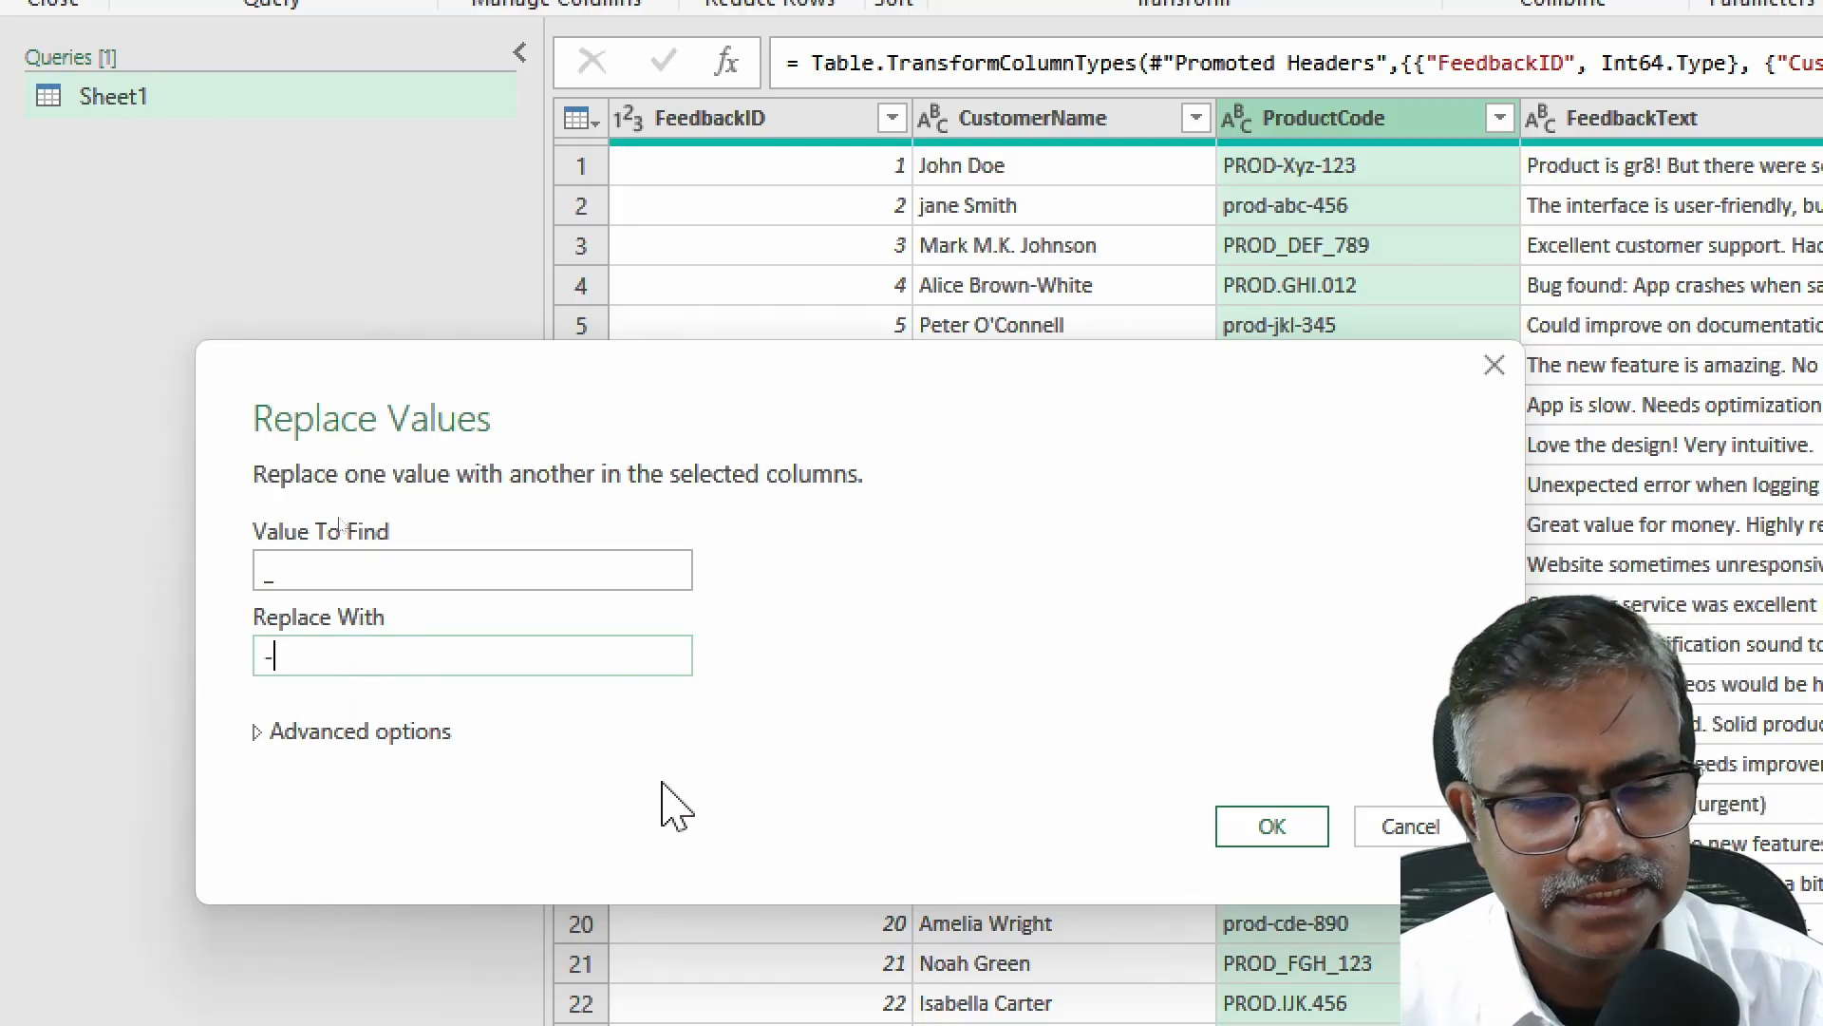
{"action": "left_click", "coordinate": [1269, 828]}
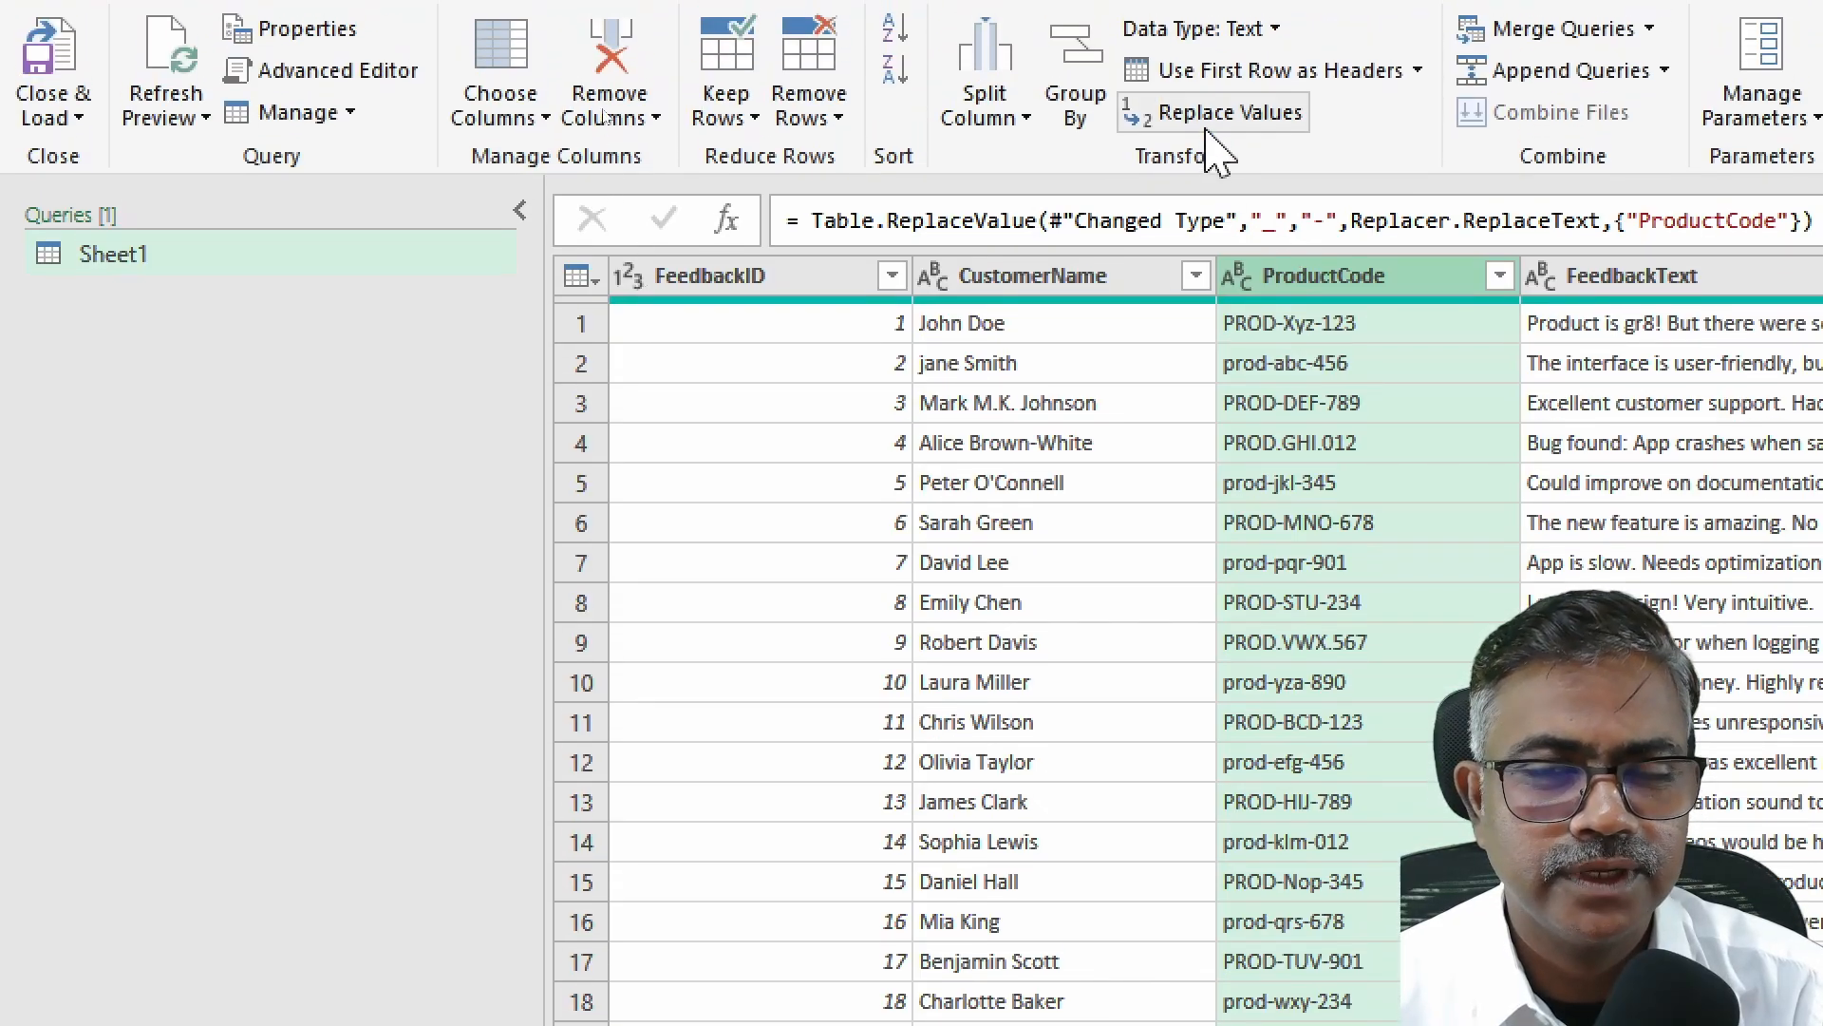
Step: Replace every period in the ProductCode column with a hyphen and convert the product codes to UPPERCASE
{"action": "left_click", "coordinate": [1207, 129]}
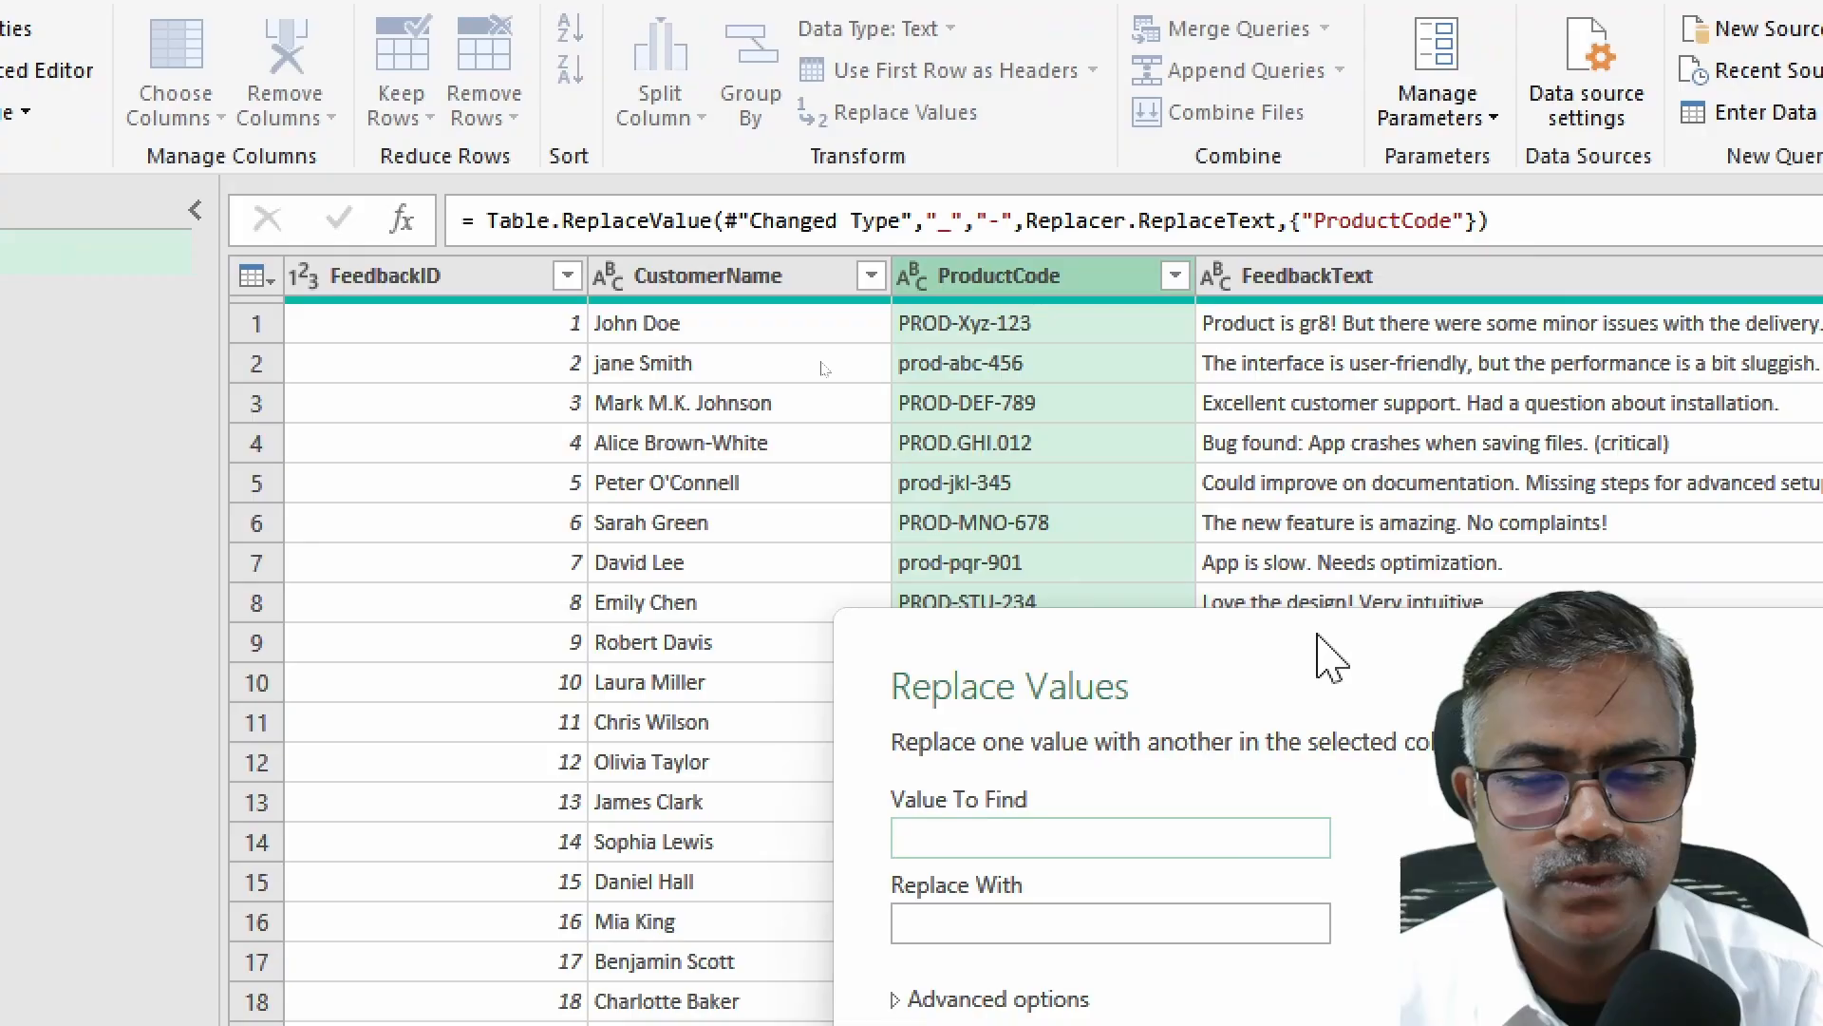
{"action": "left_click_drag", "start_coordinate": [1645, 651], "coordinate": [1128, 204]}
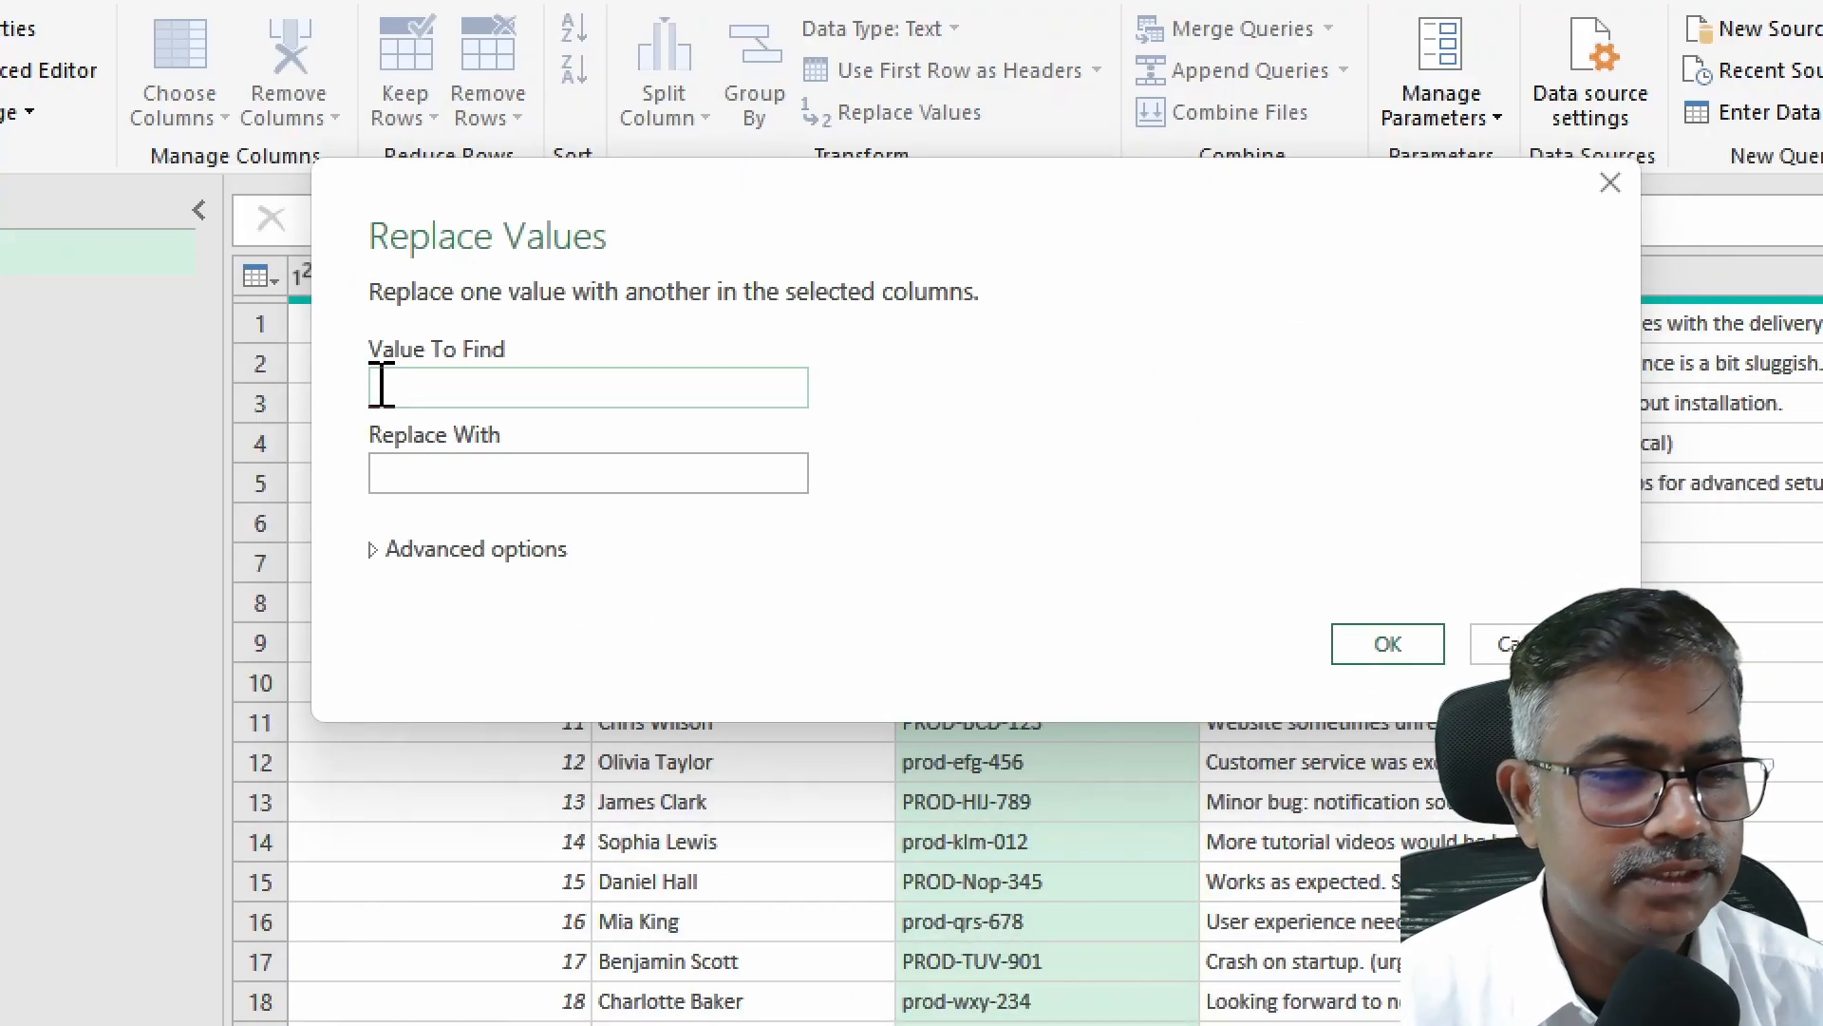
{"action": "left_click", "coordinate": [395, 388]}
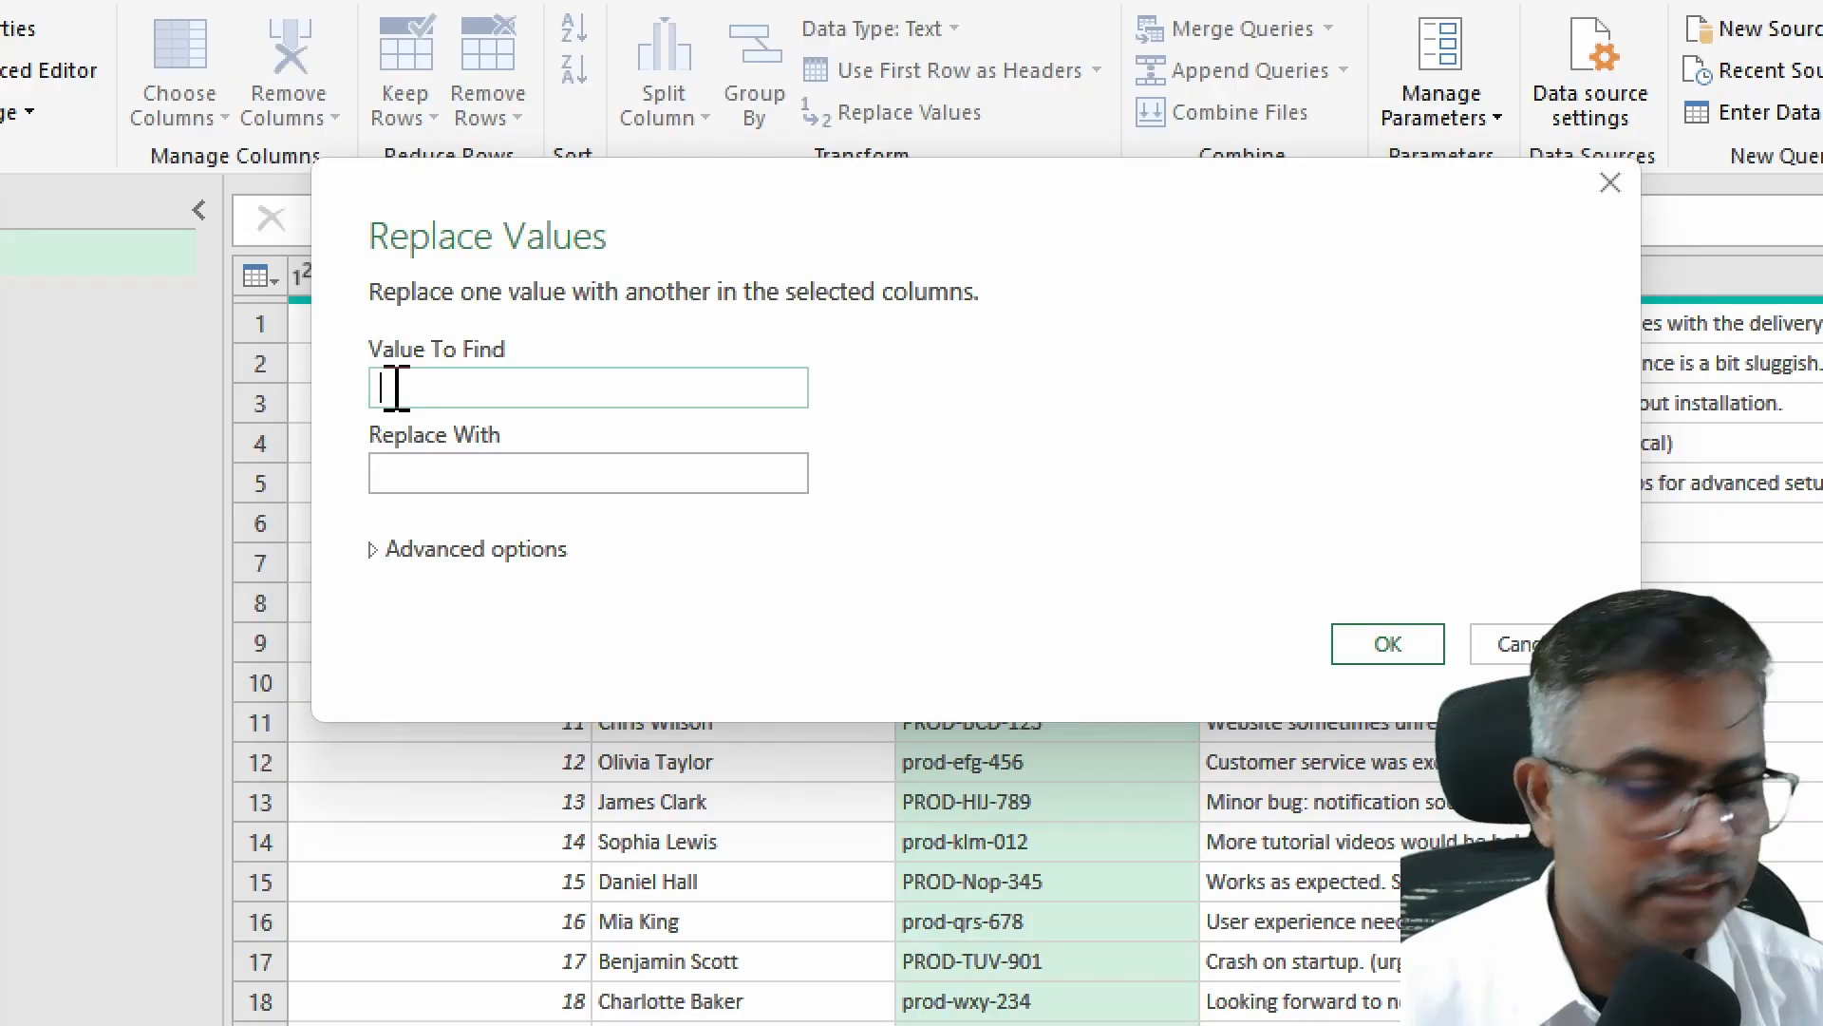
{"action": "type", "text": "."}
{"action": "left_click", "coordinate": [426, 459]}
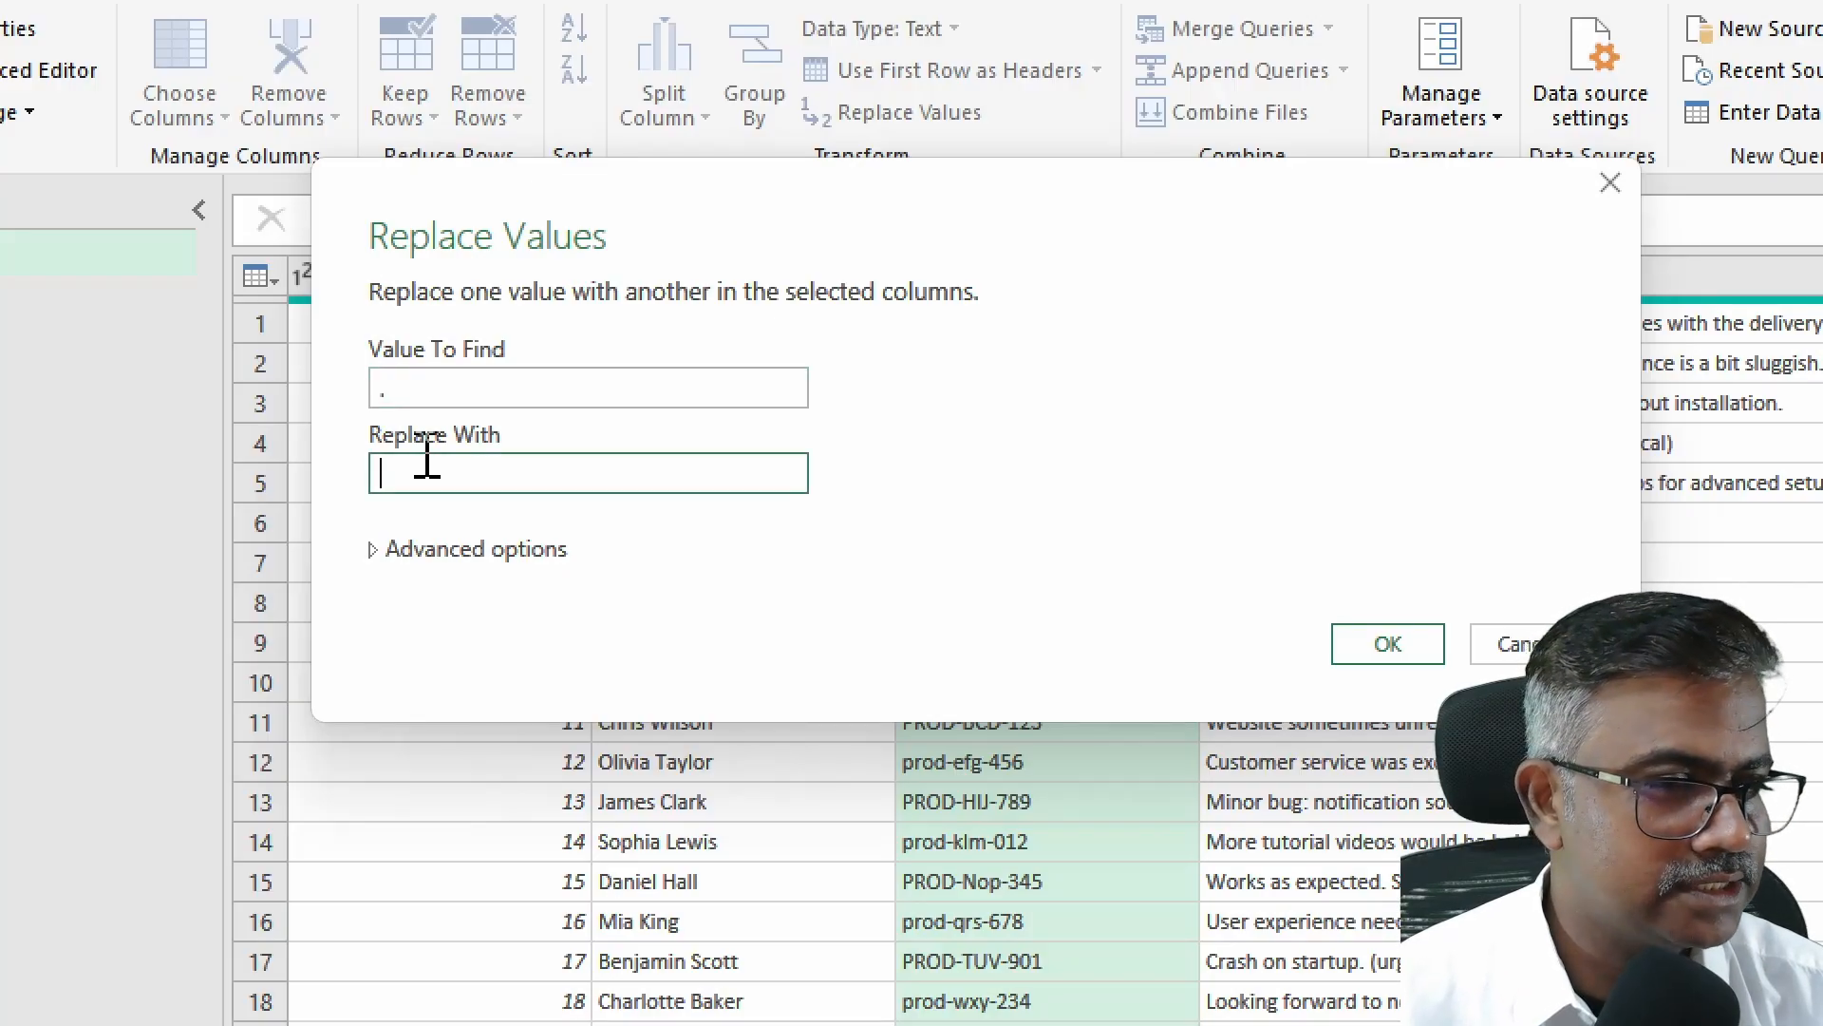
{"action": "type", "text": "-"}
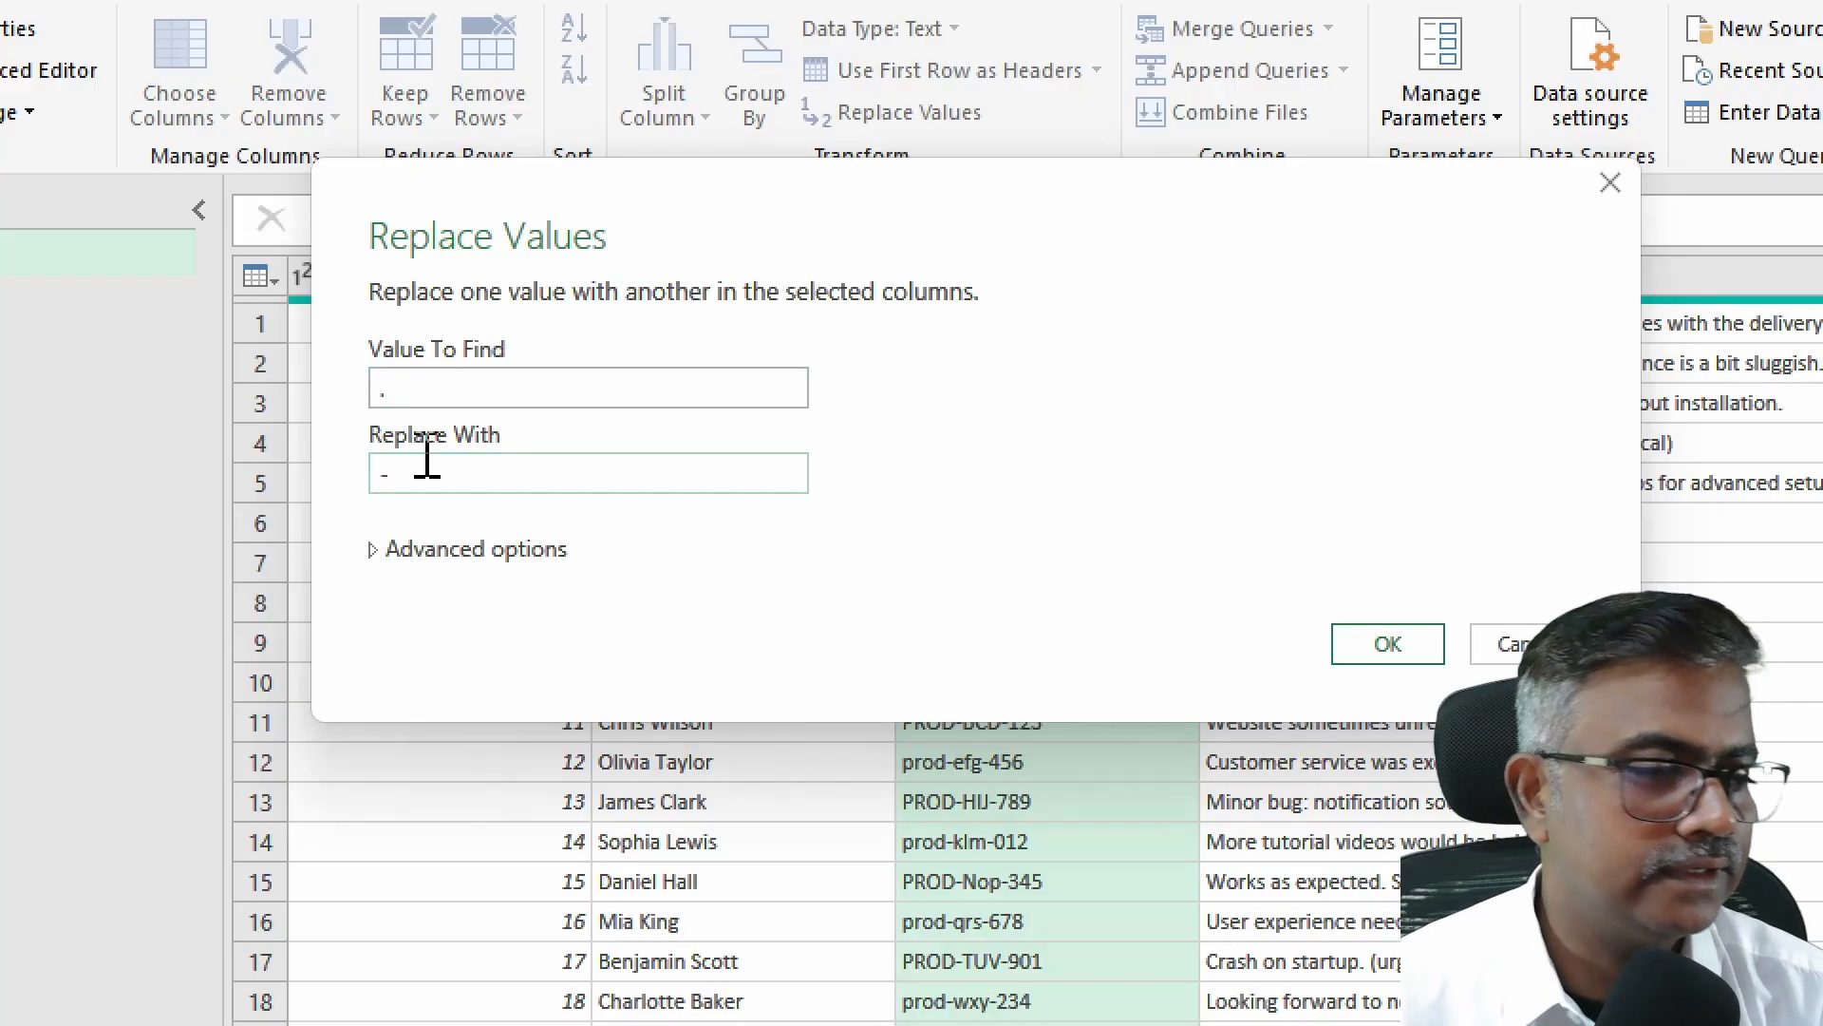
{"action": "left_click", "coordinate": [1379, 653]}
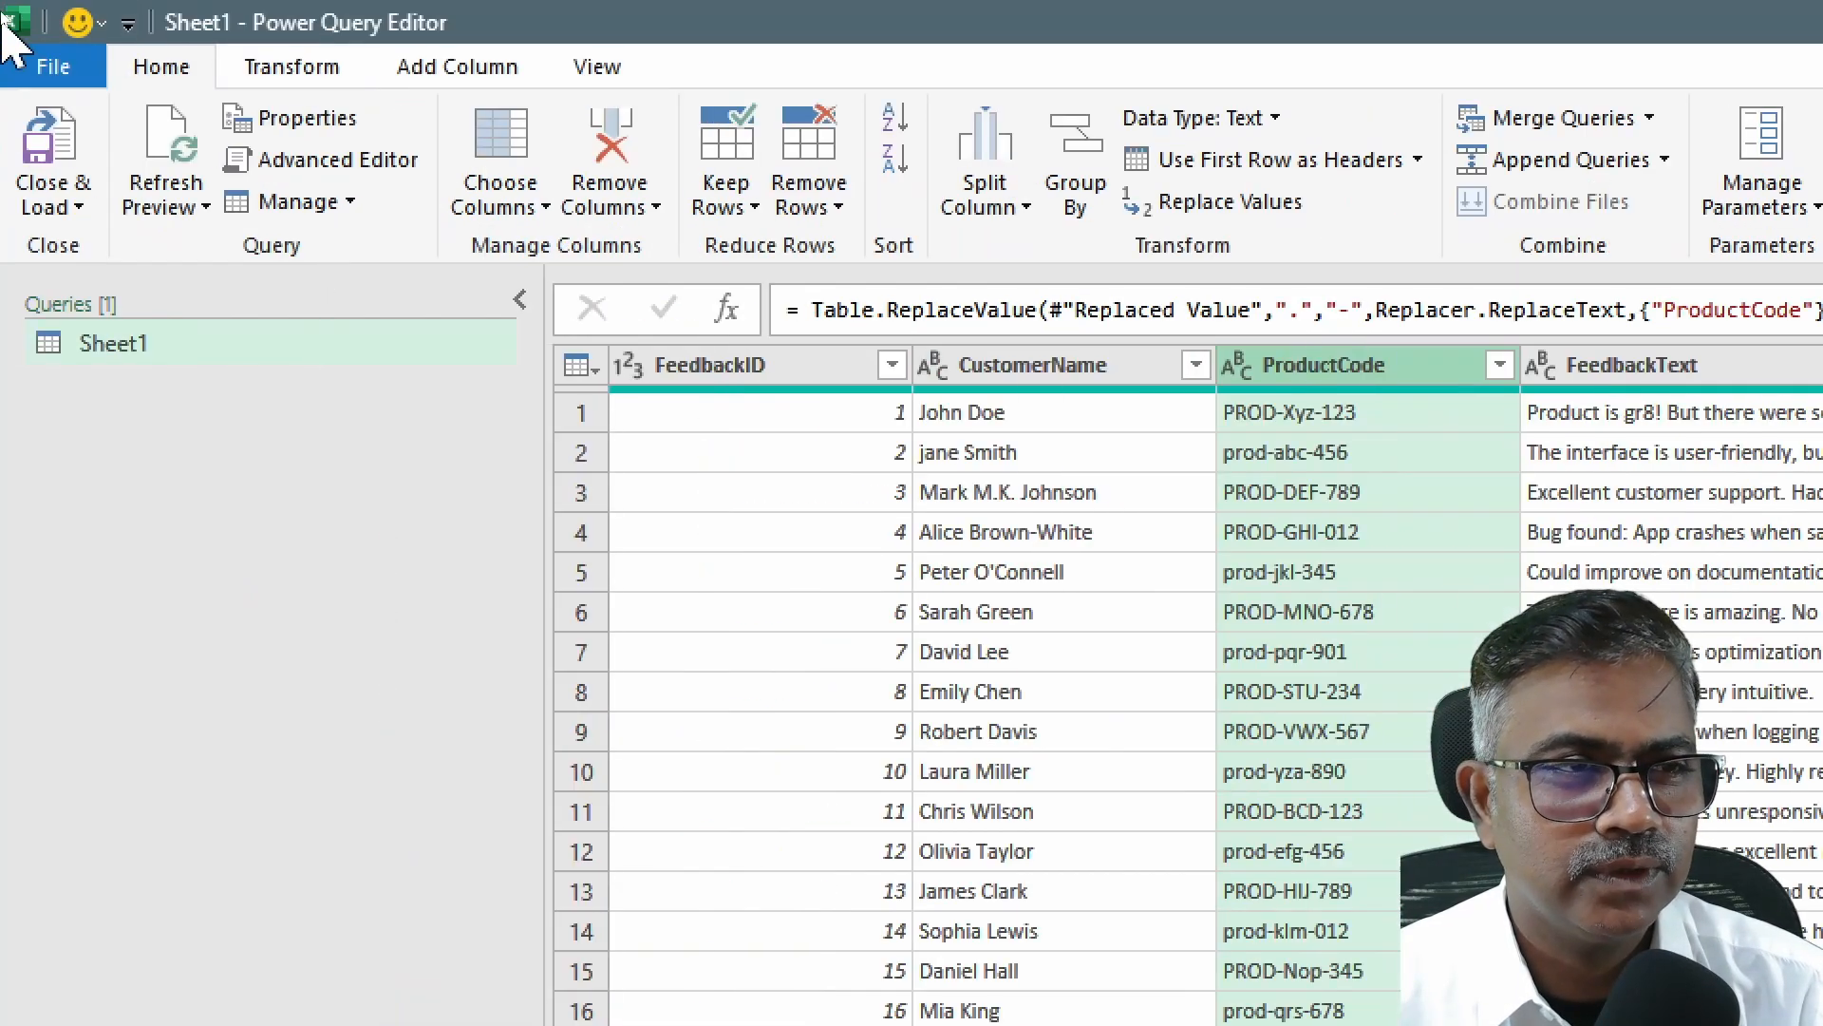
{"action": "left_click", "coordinate": [318, 65]}
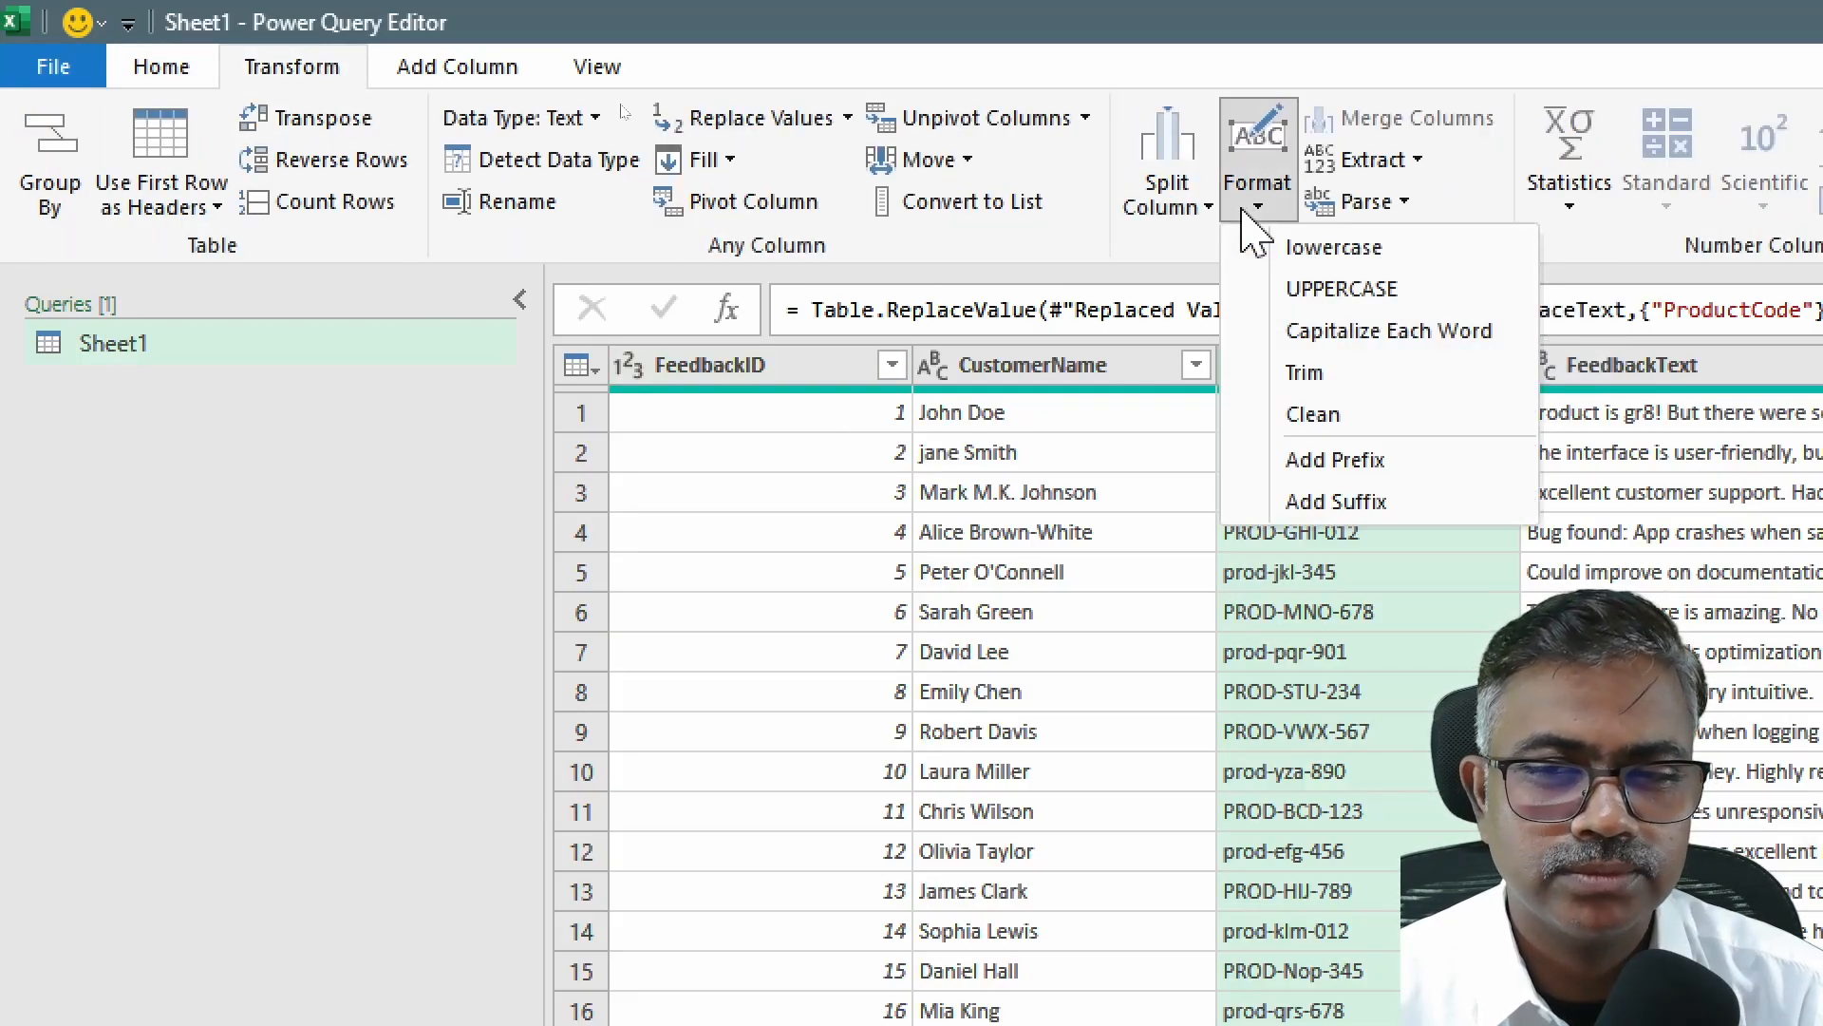
{"action": "left_click", "coordinate": [1318, 300]}
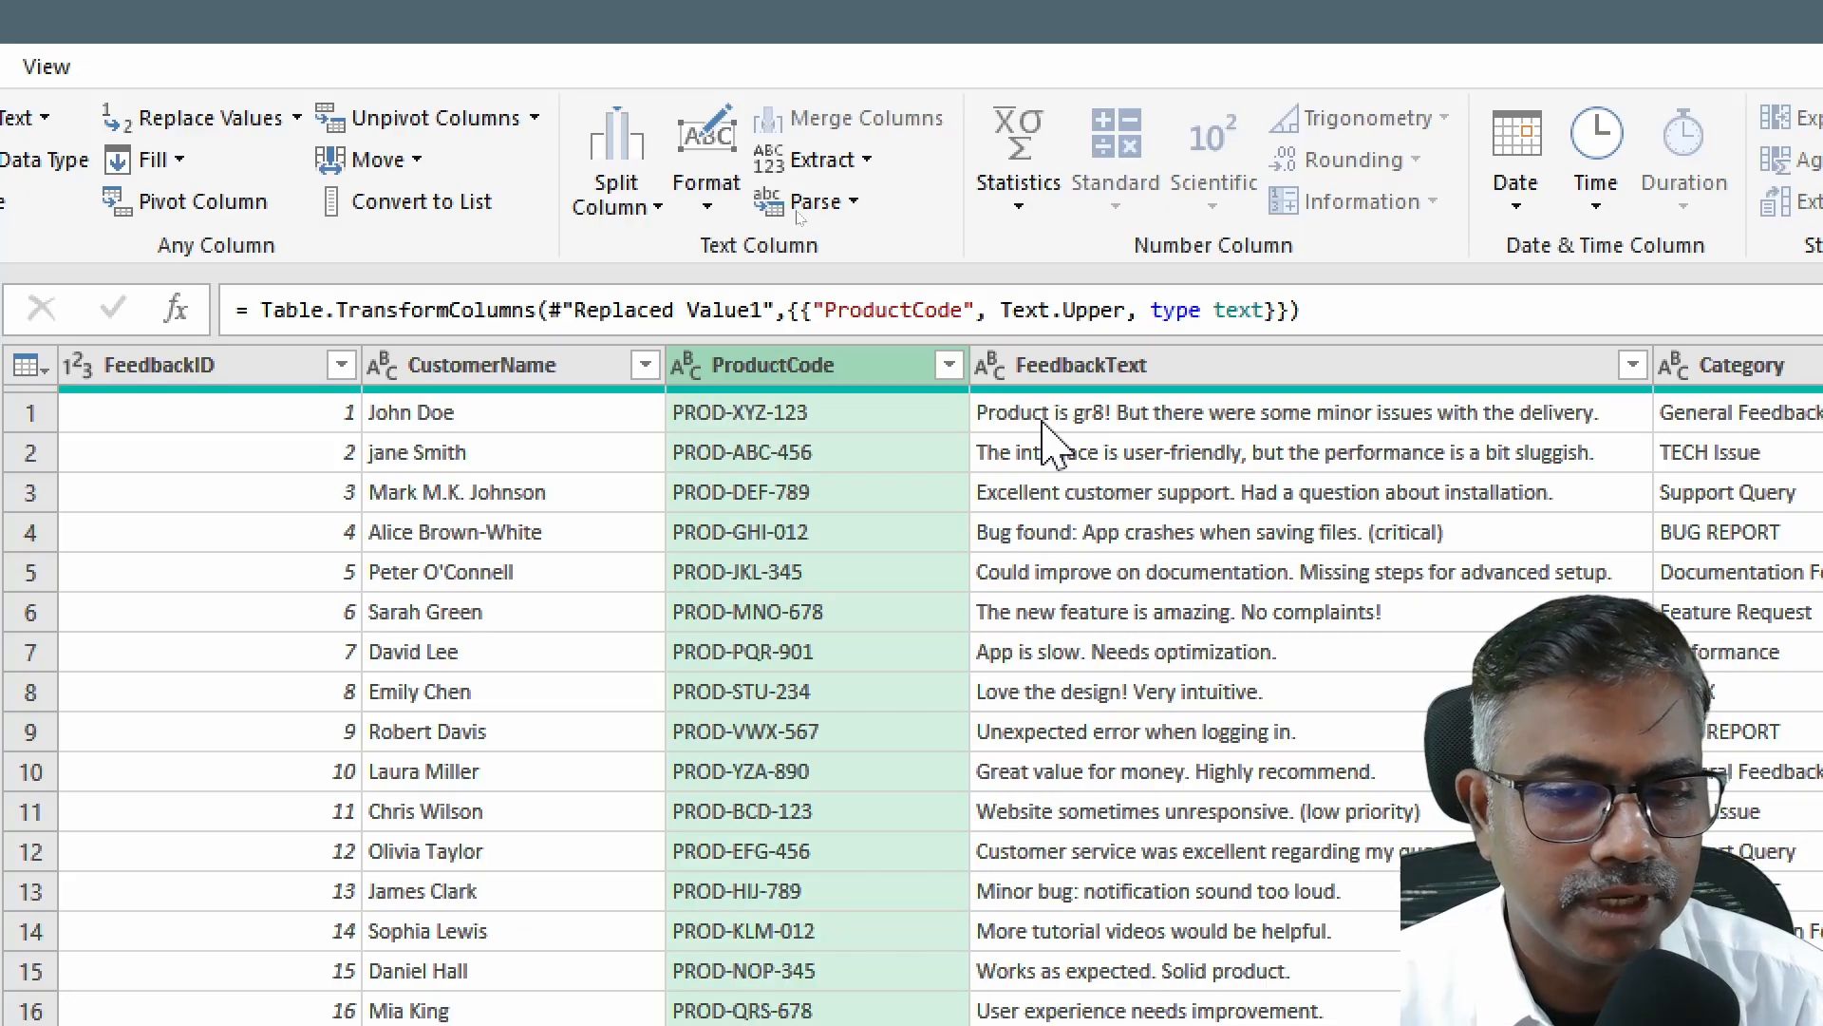
Step: Replace "gr8" with "great" in the FeedbackText column
{"action": "left_click", "coordinate": [1146, 365]}
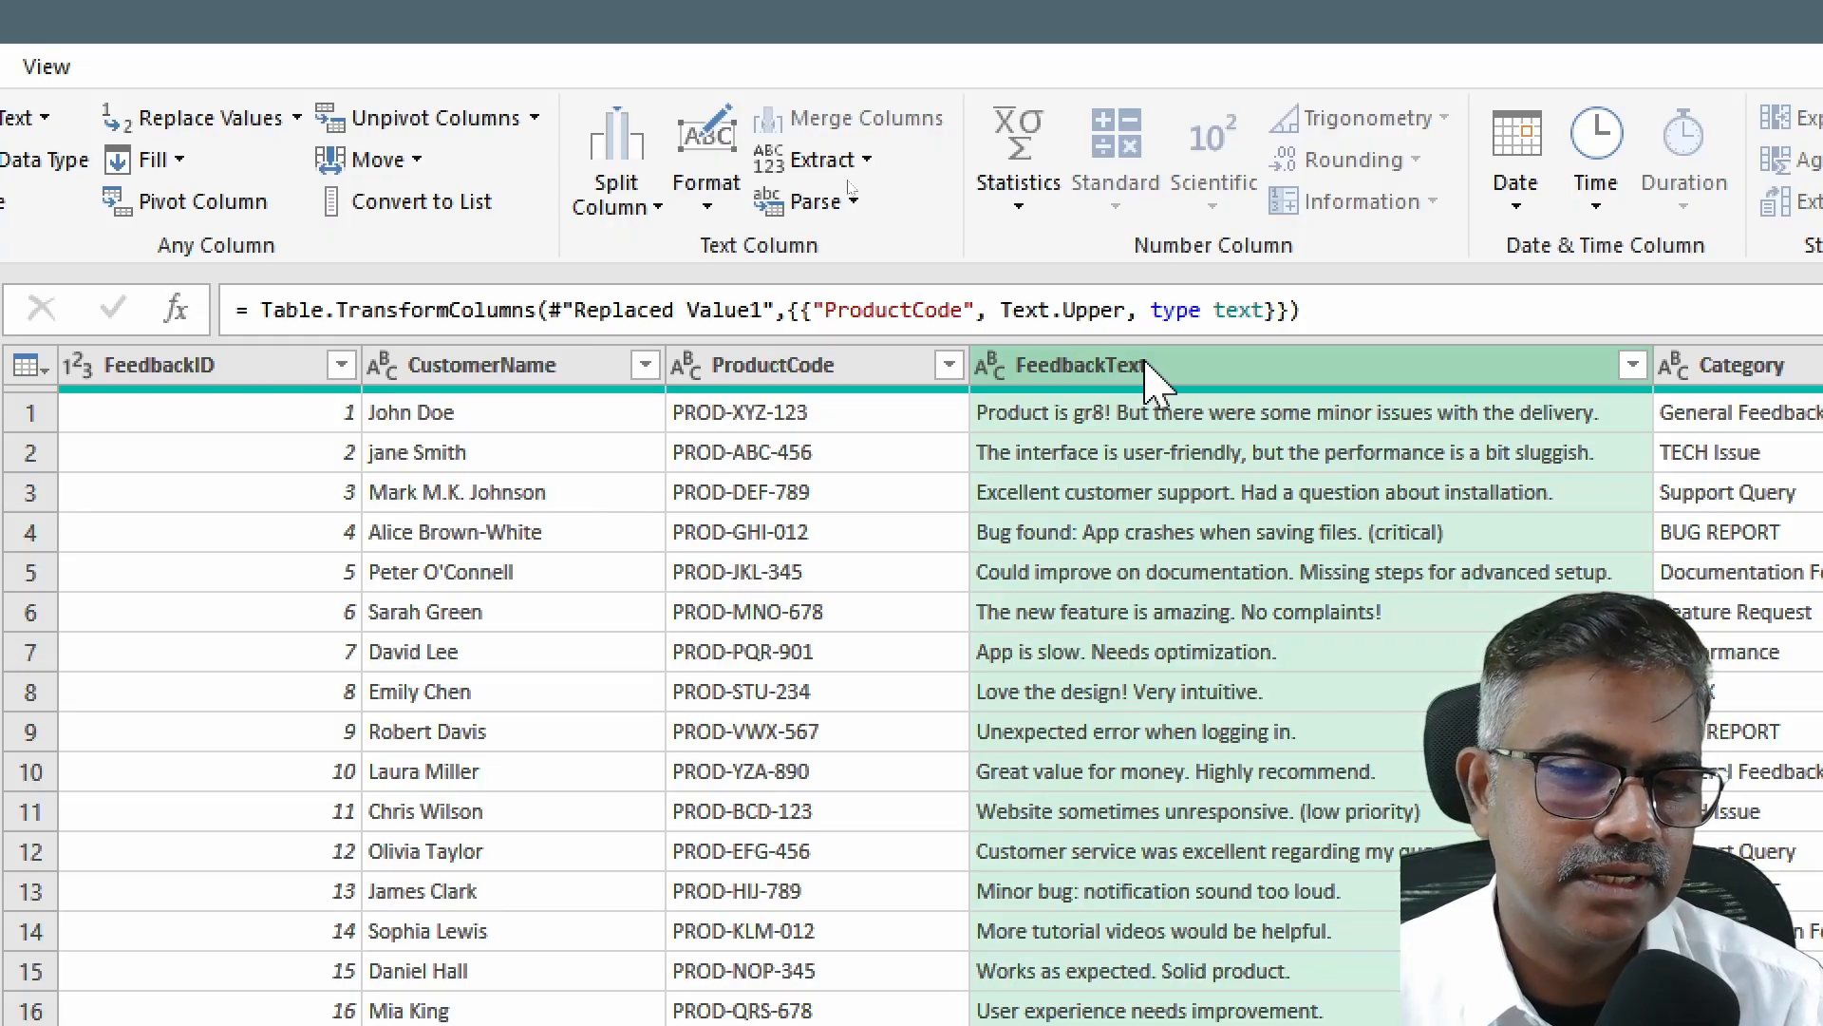
{"action": "right_click", "coordinate": [1147, 365]}
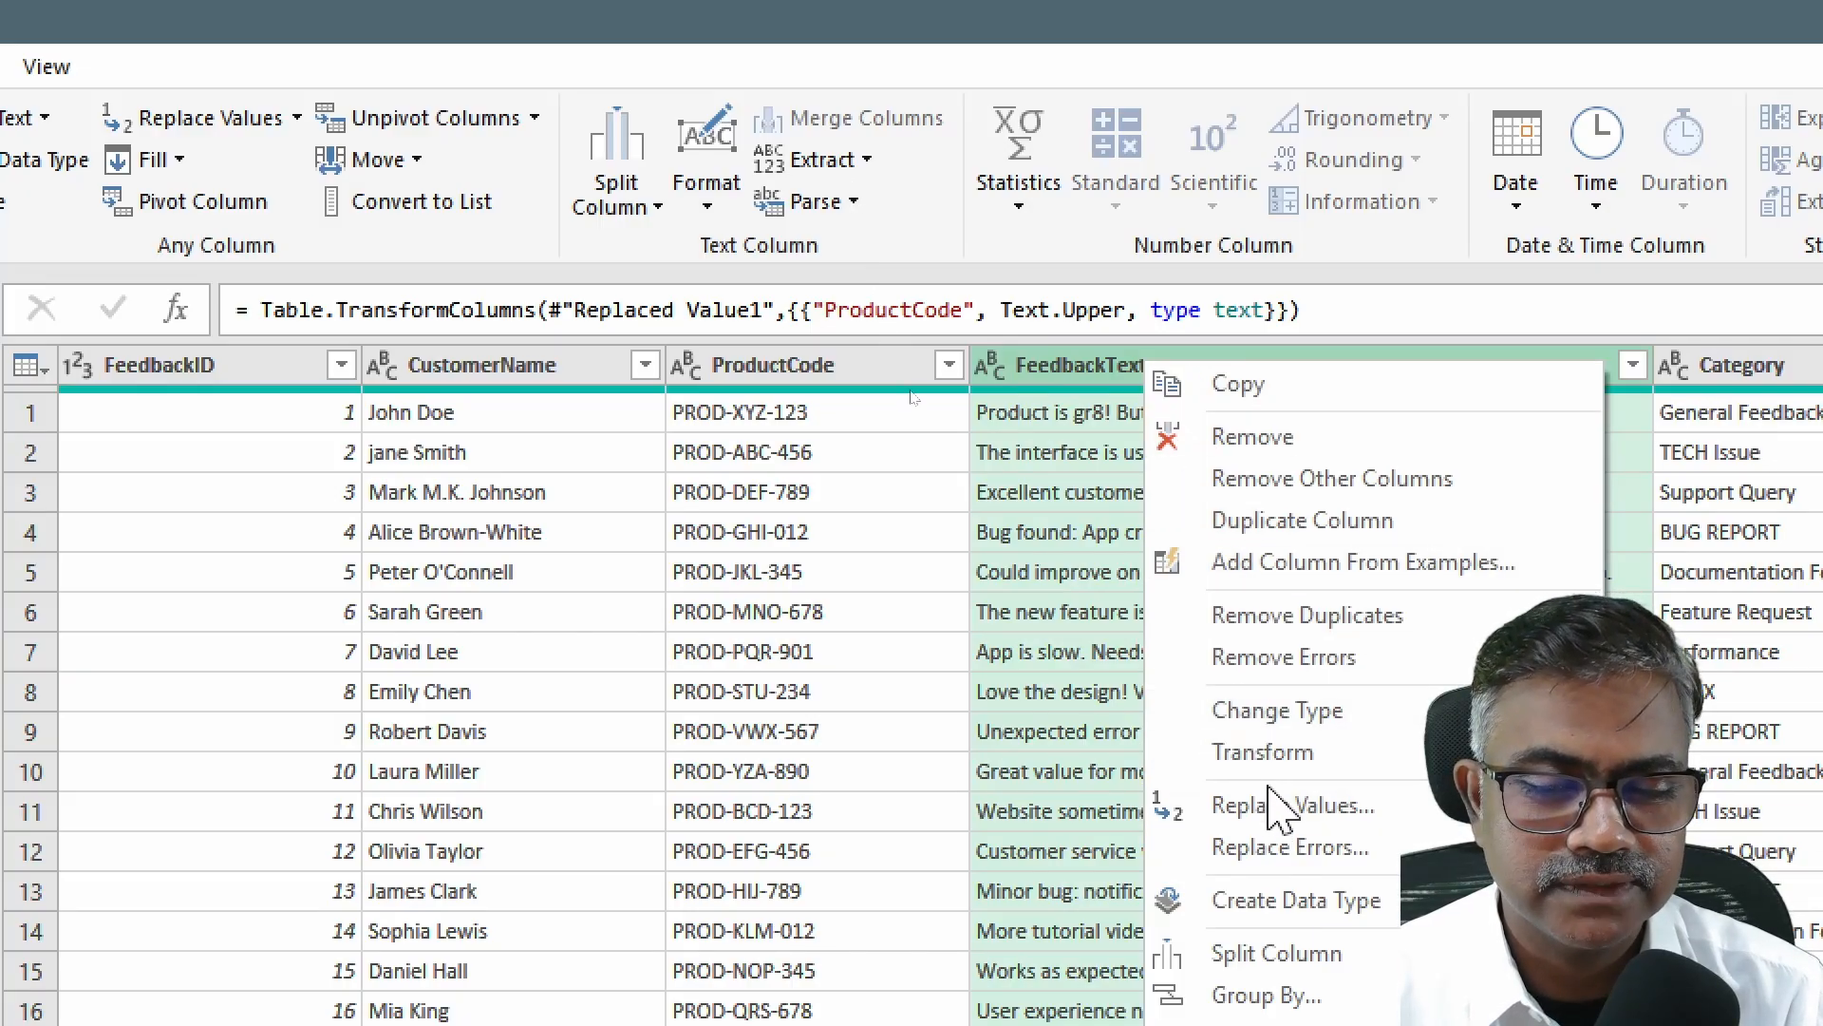
{"action": "mouse_move", "coordinate": [1284, 755]}
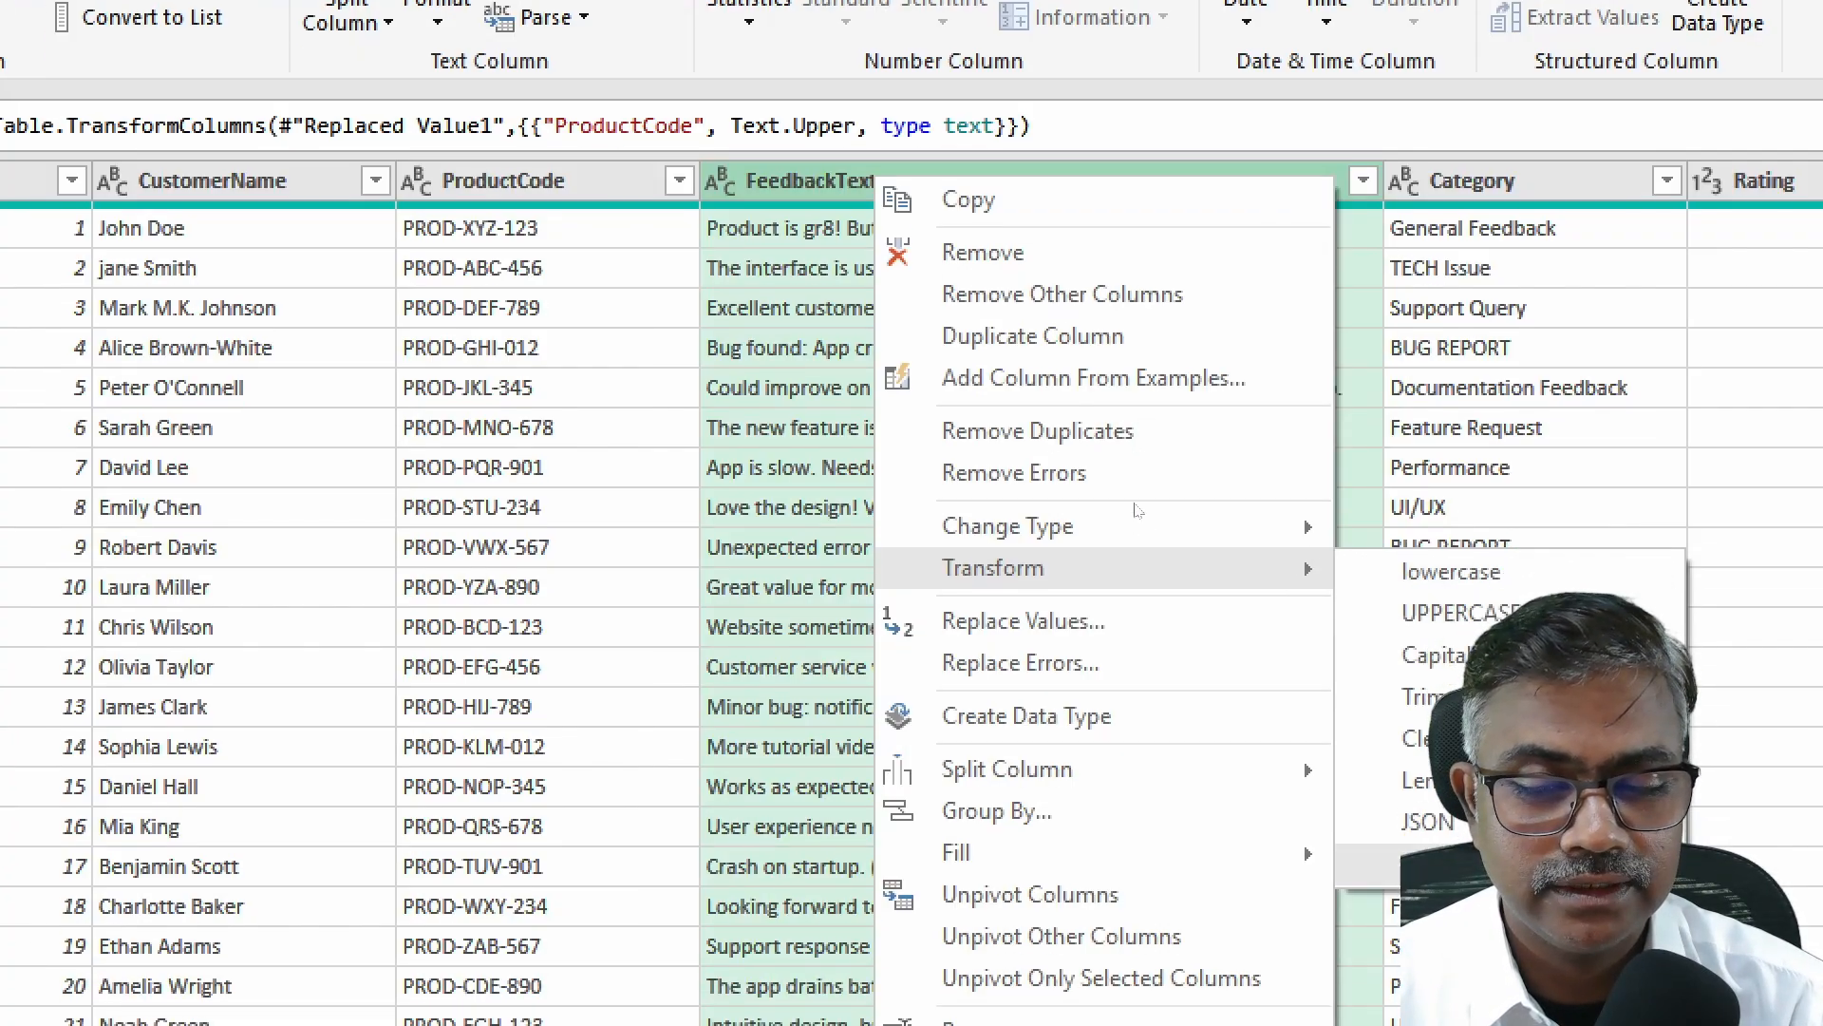
{"action": "left_click", "coordinate": [1135, 622]}
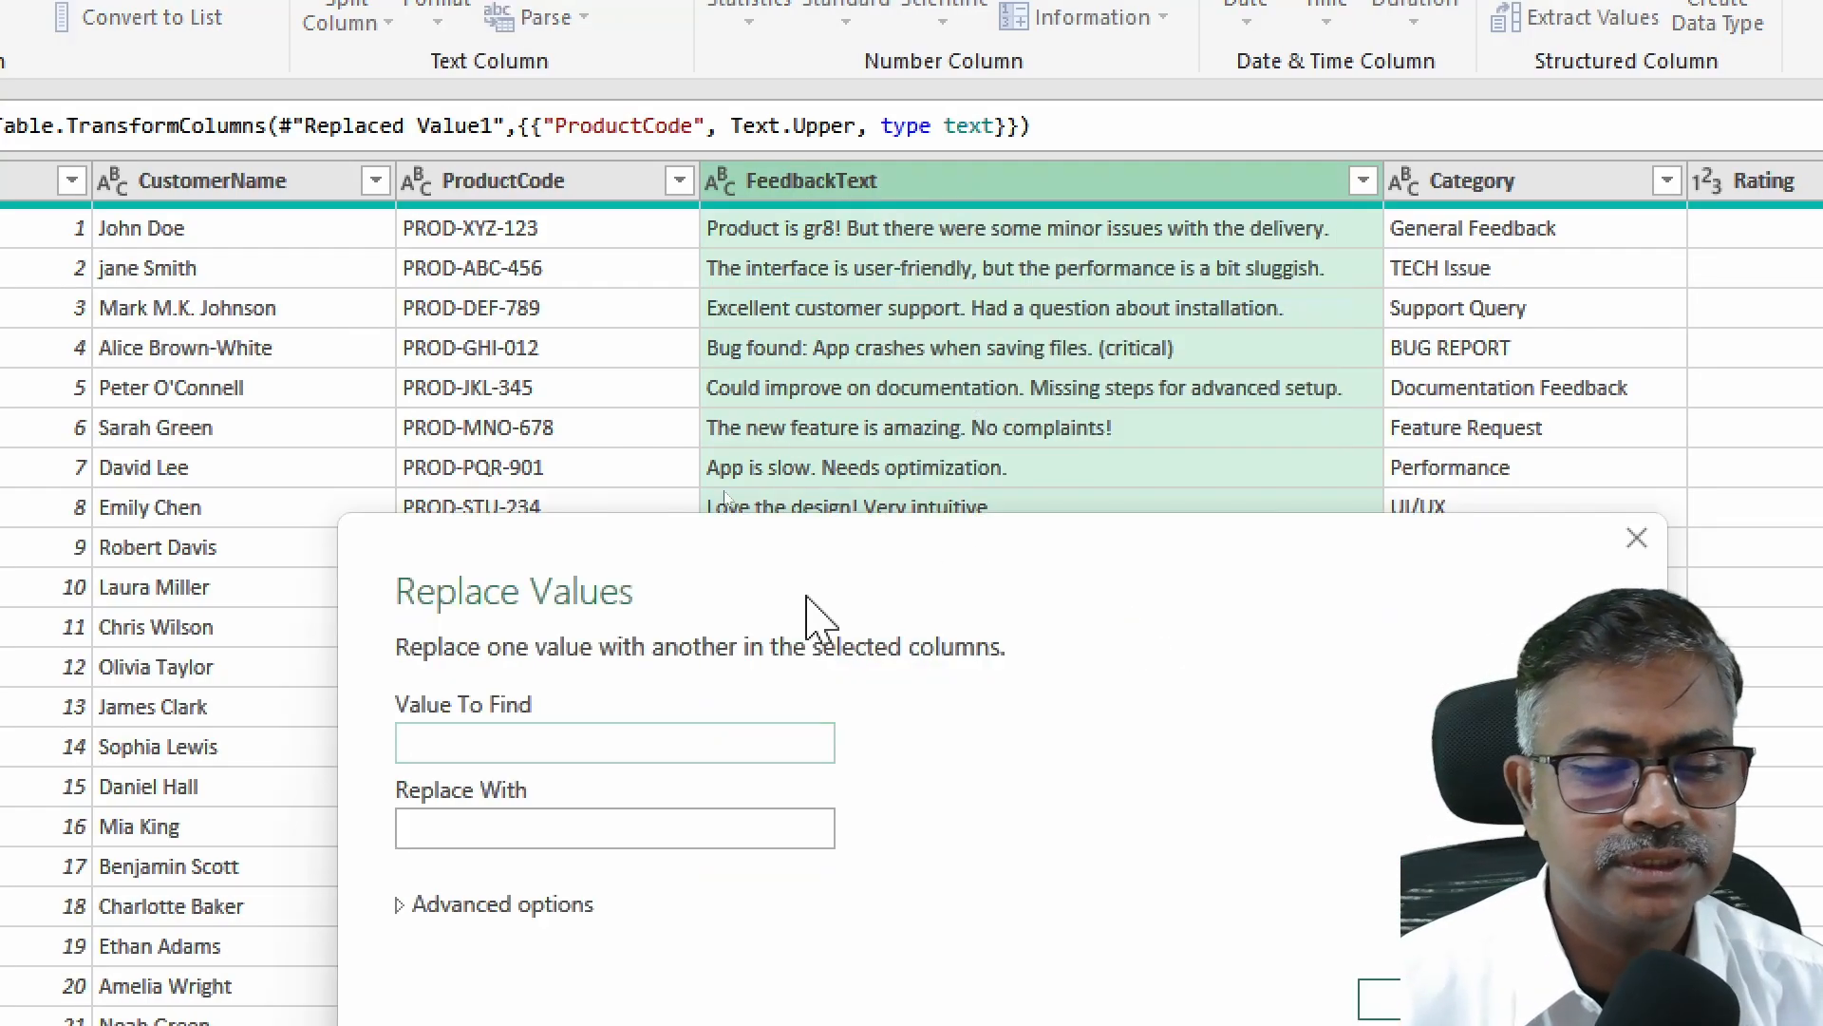
{"action": "type", "text": "gr"}
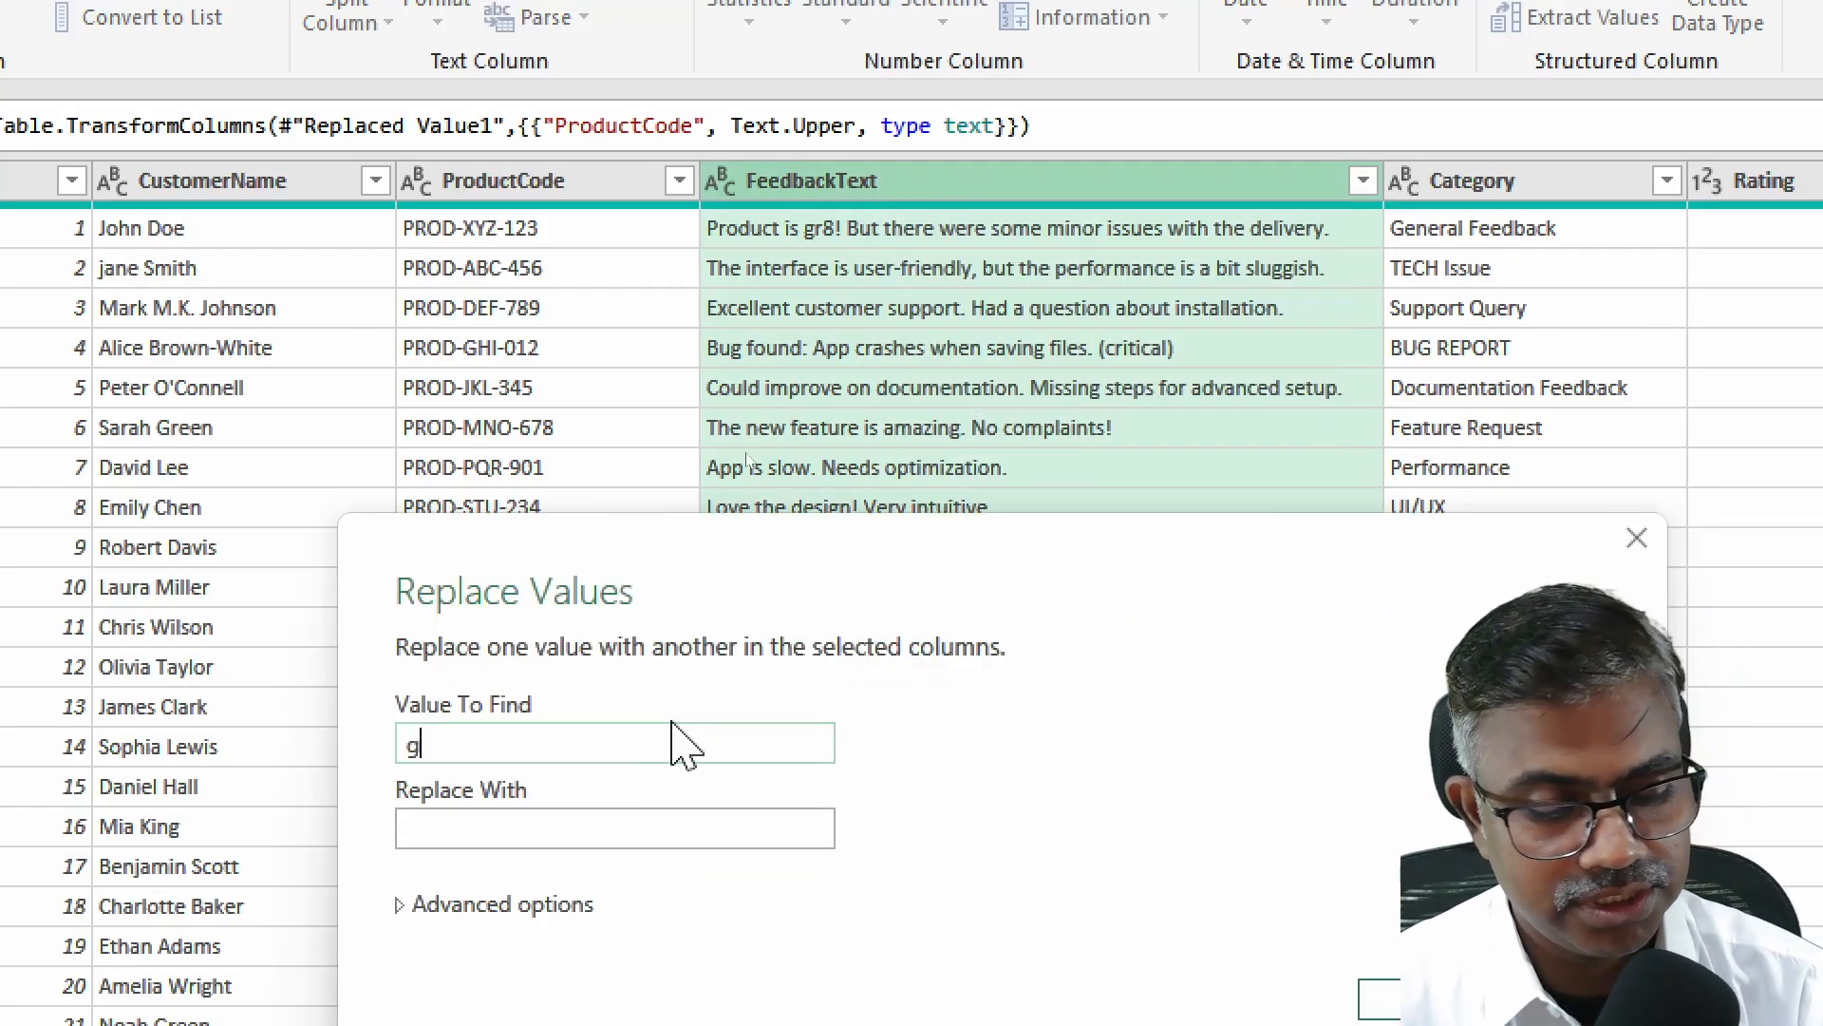
{"action": "type", "text": "8"}
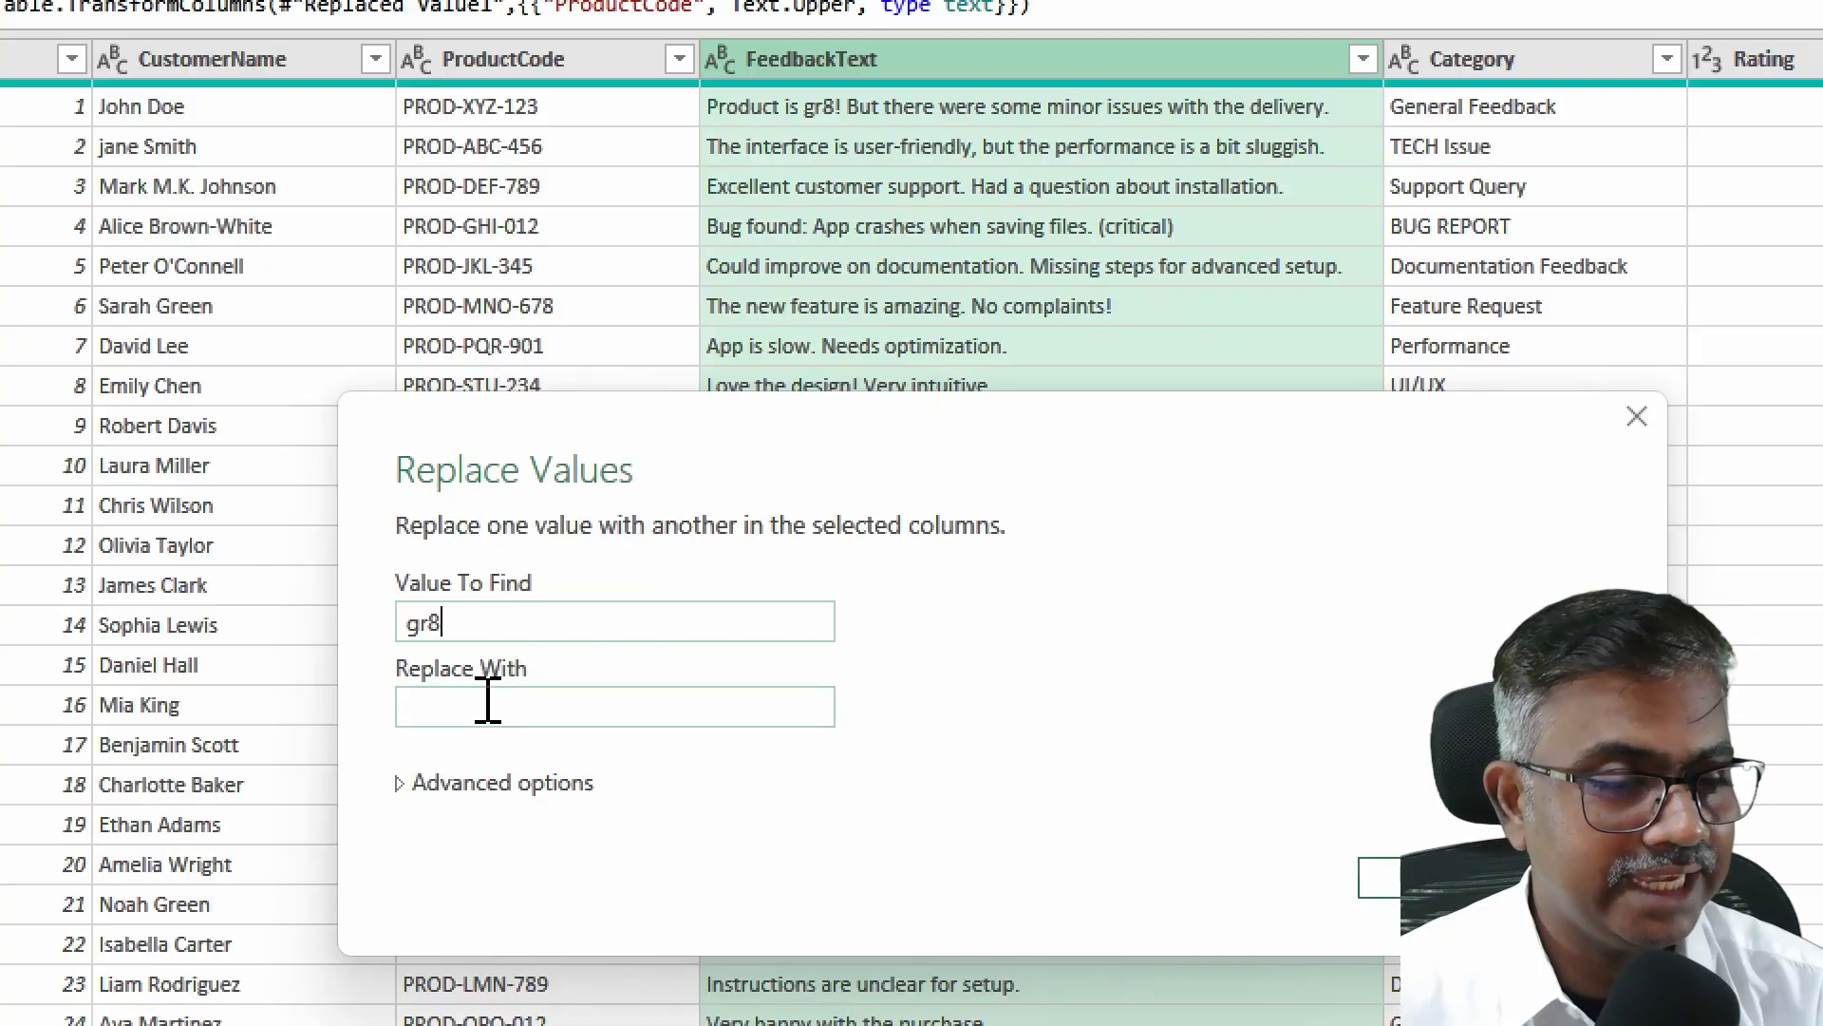
{"action": "left_click", "coordinate": [487, 826]}
{"action": "type", "text": "great"}
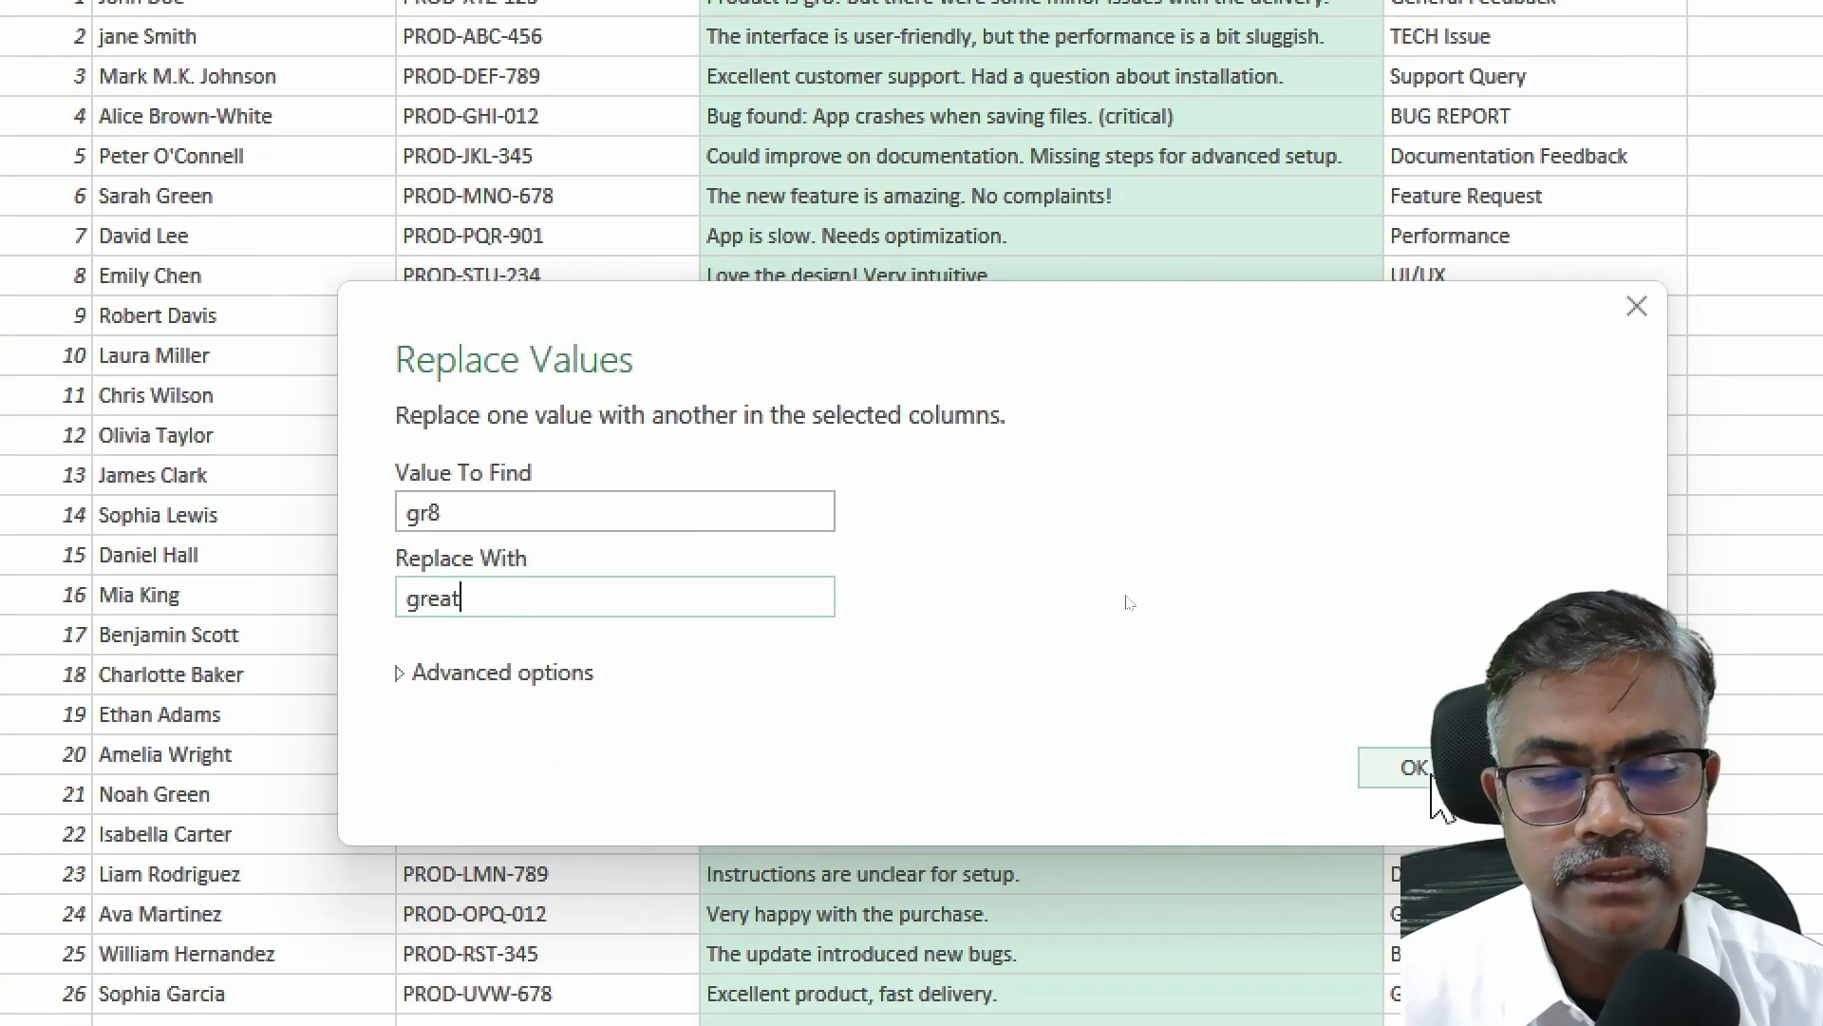
{"action": "left_click", "coordinate": [1379, 878]}
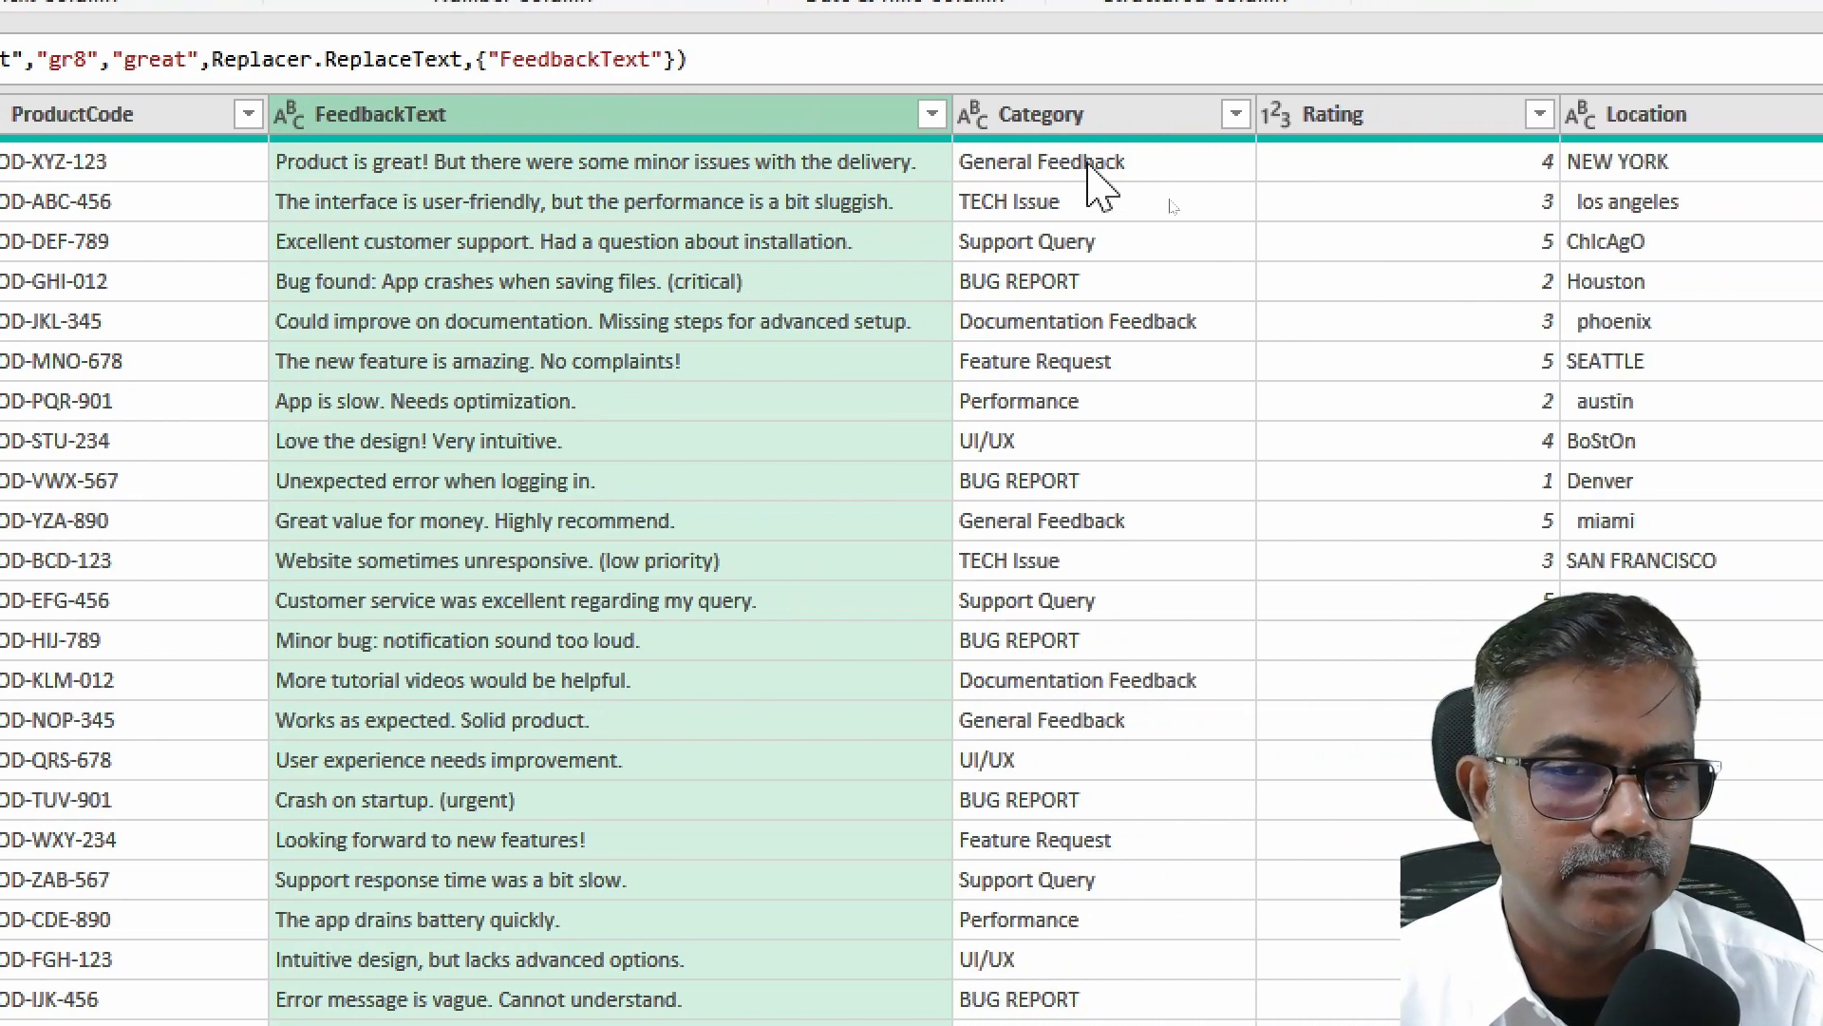
Step: Apply the Capitalize Each Word transformation to the Category column
{"action": "left_click", "coordinate": [1414, 117]}
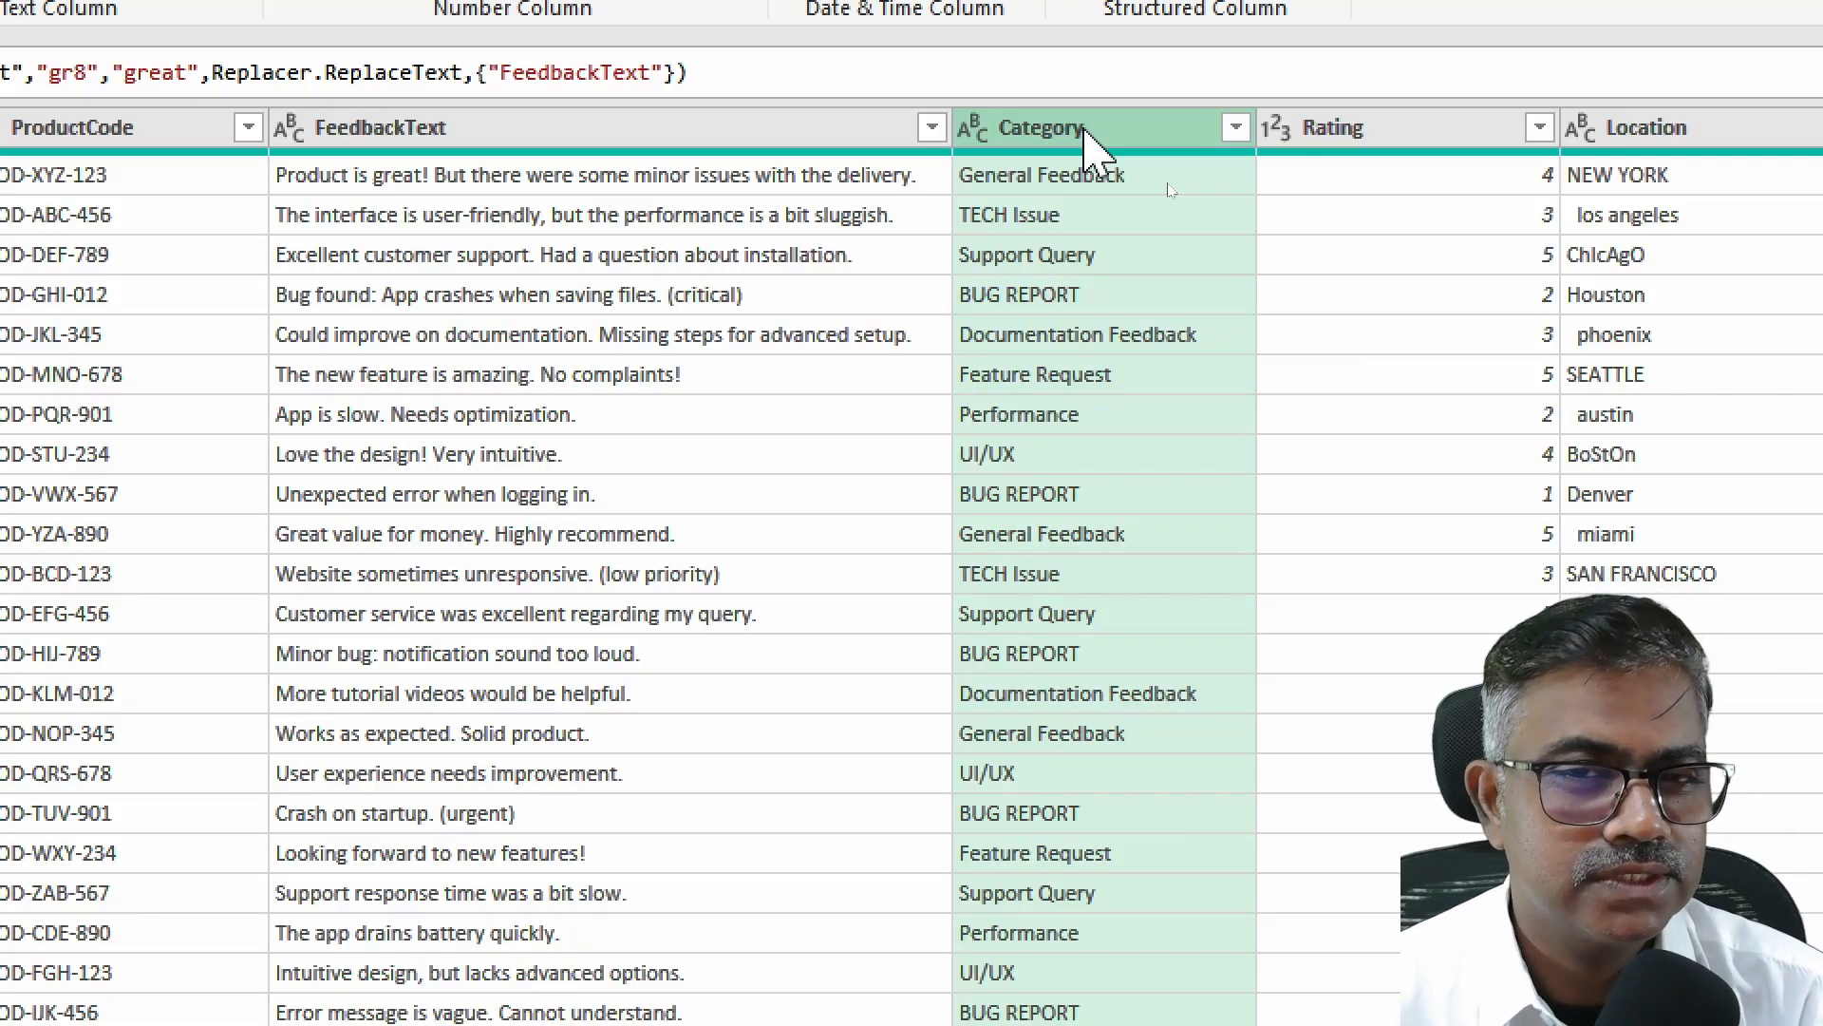
{"action": "right_click", "coordinate": [1085, 130]}
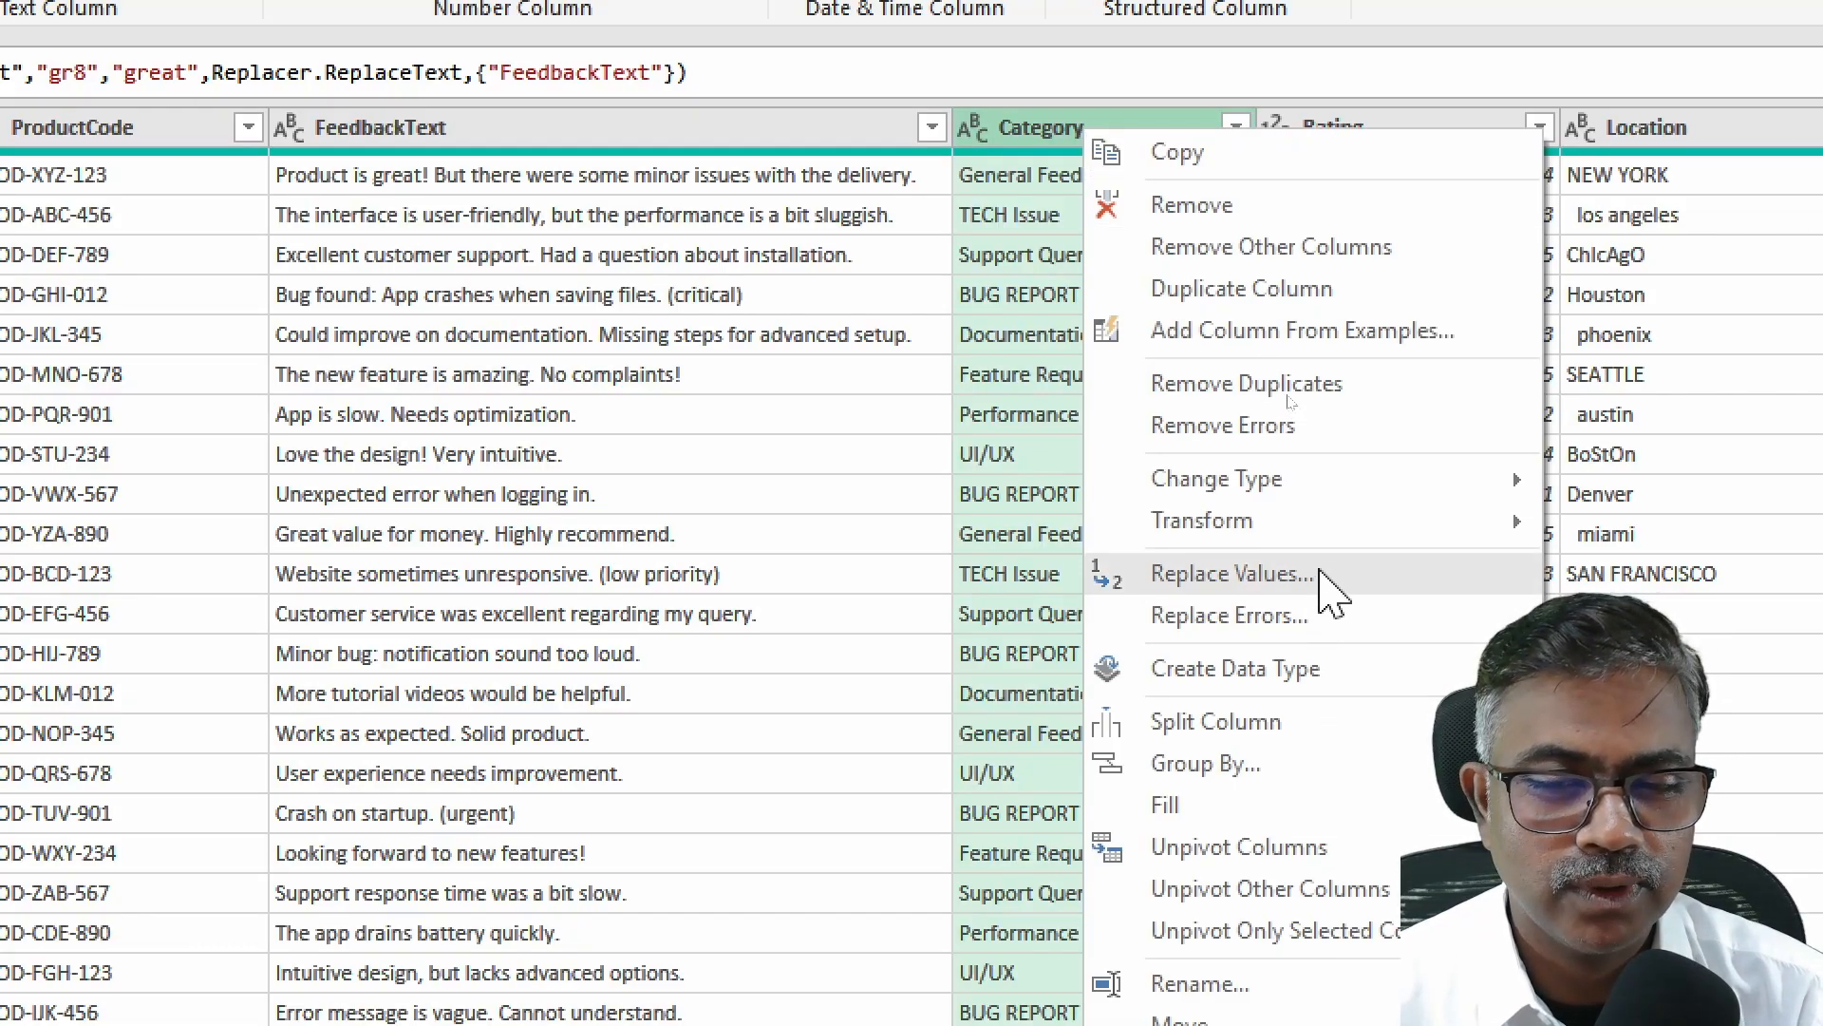
{"action": "mouse_move", "coordinate": [1329, 537]}
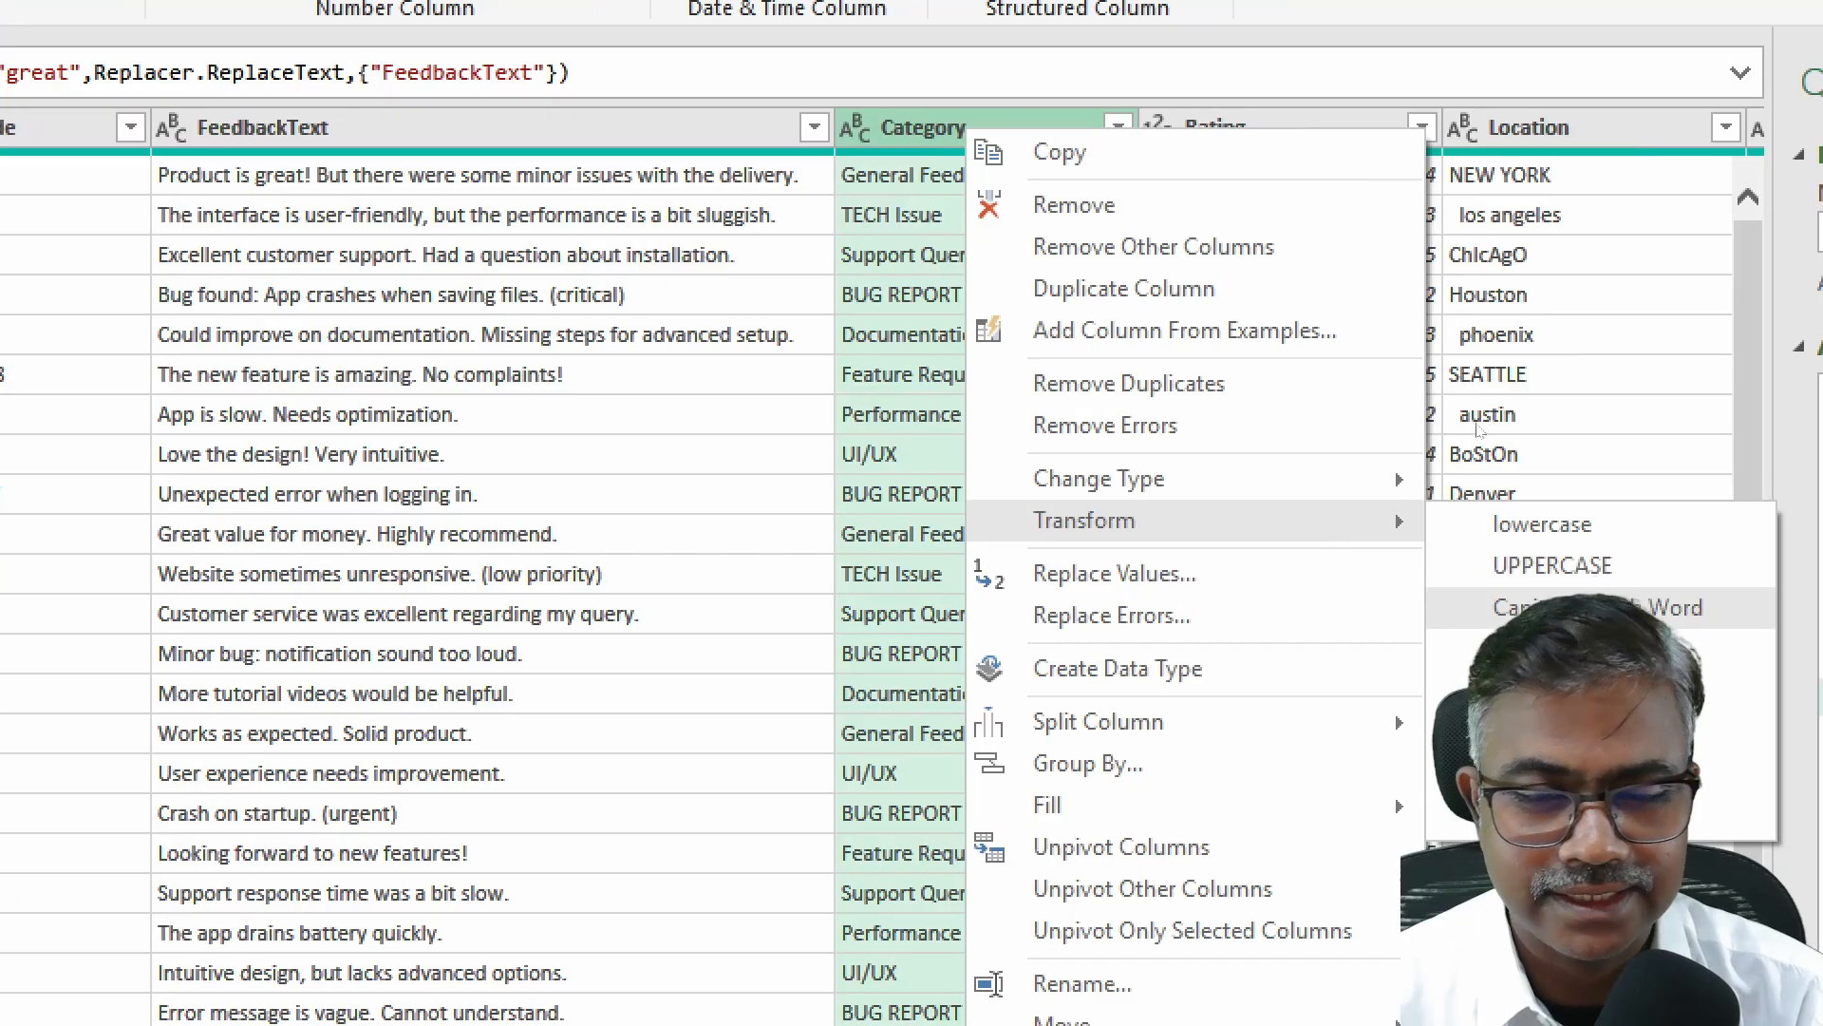
{"action": "left_click", "coordinate": [1596, 607]}
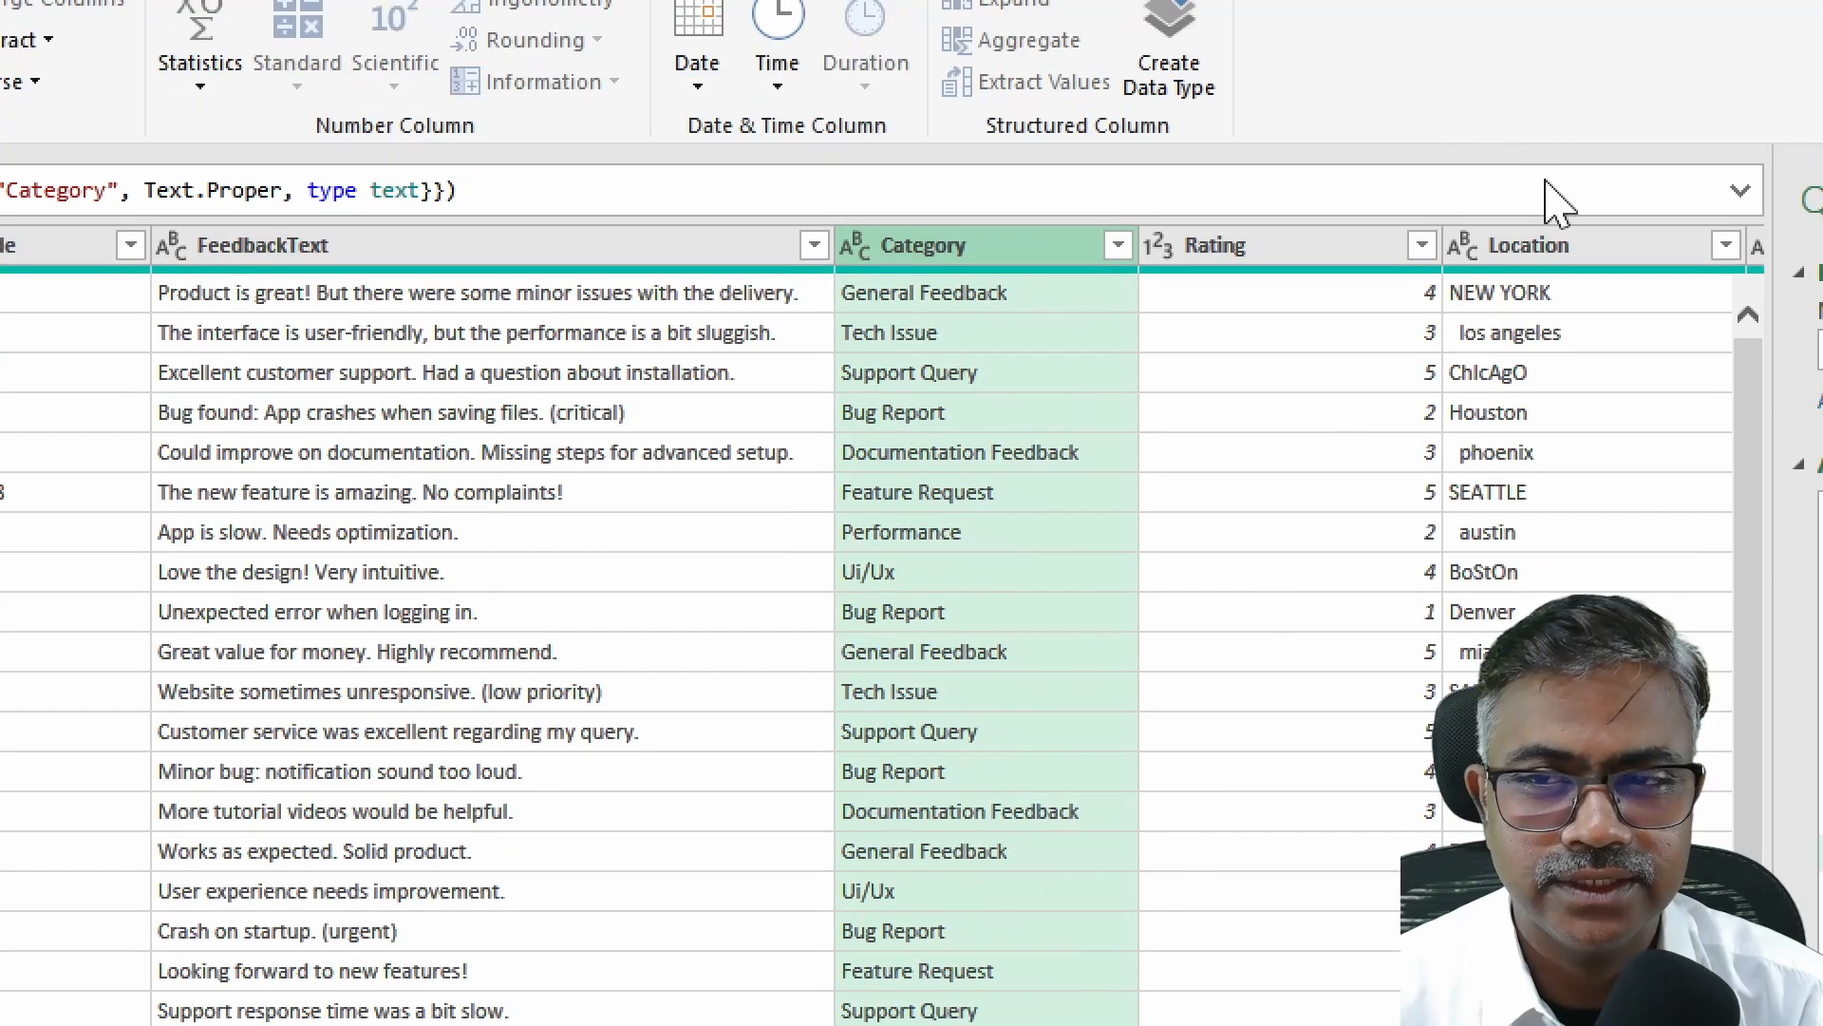
Step: Apply the Trim and Clean transformations to the text in the Location column
{"action": "left_click", "coordinate": [1605, 141]}
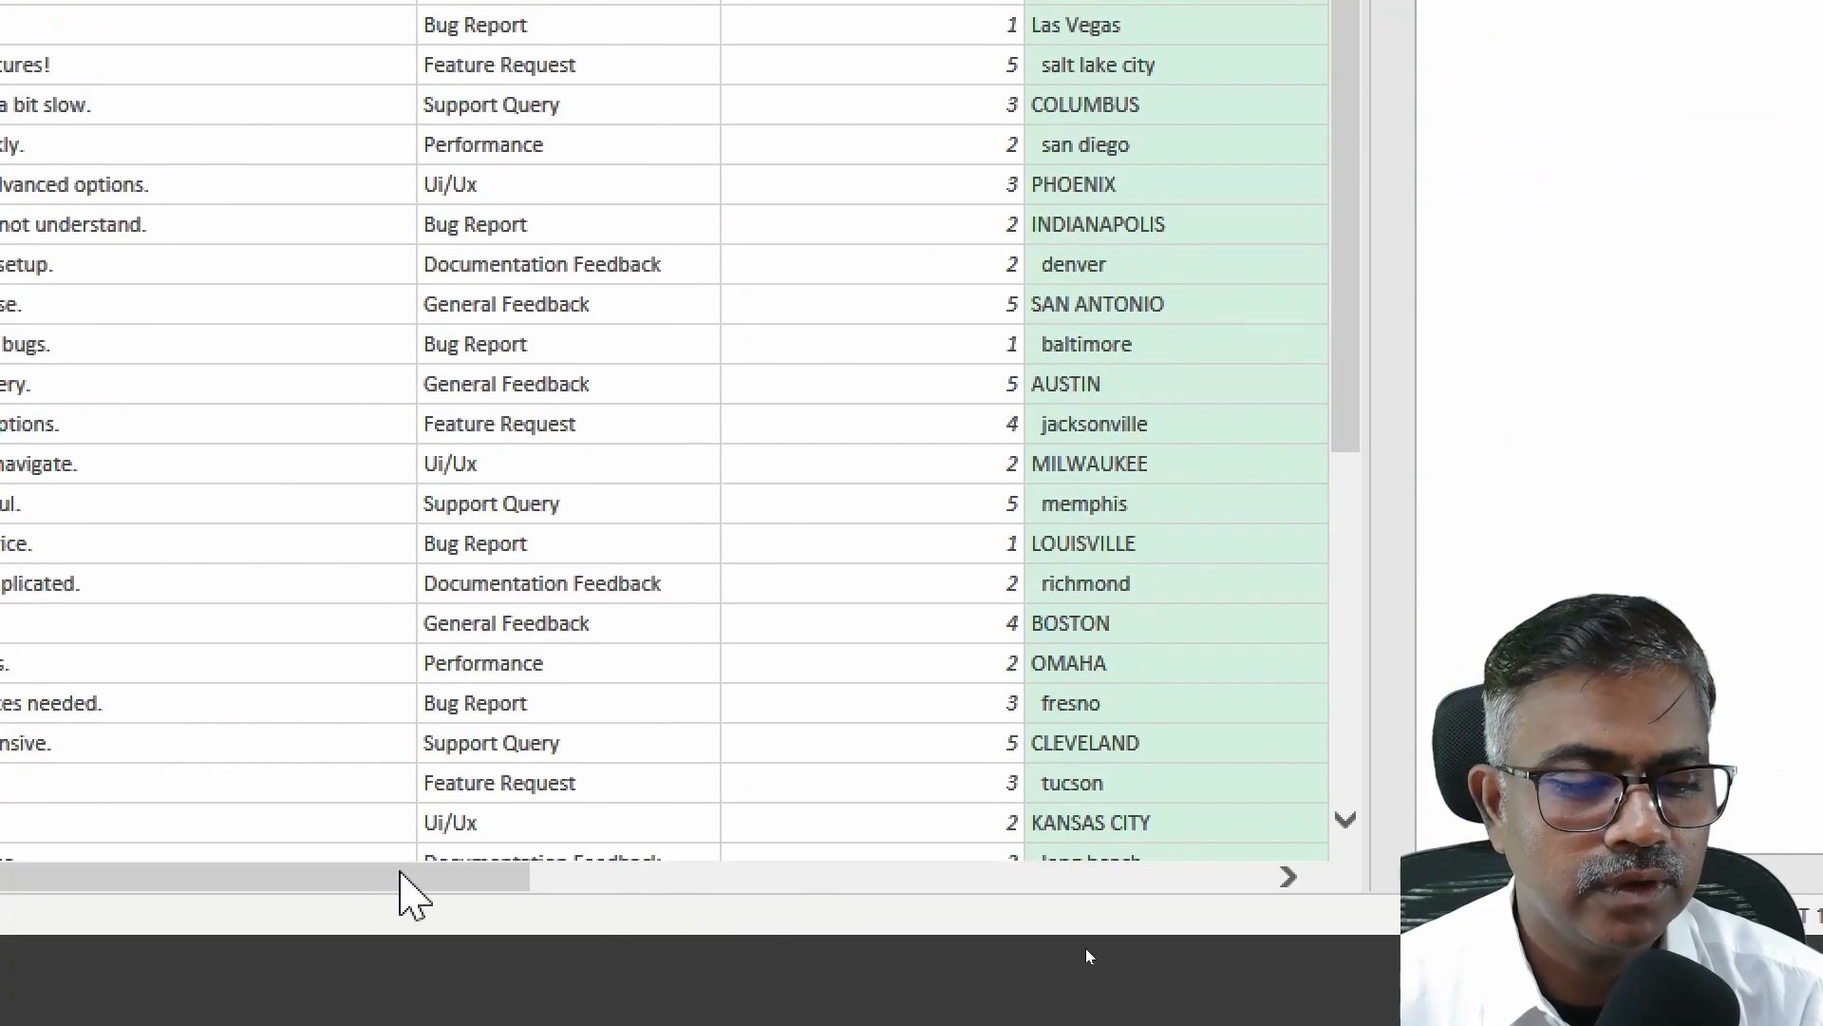
{"action": "left_click_drag", "start_coordinate": [408, 887], "coordinate": [518, 878]}
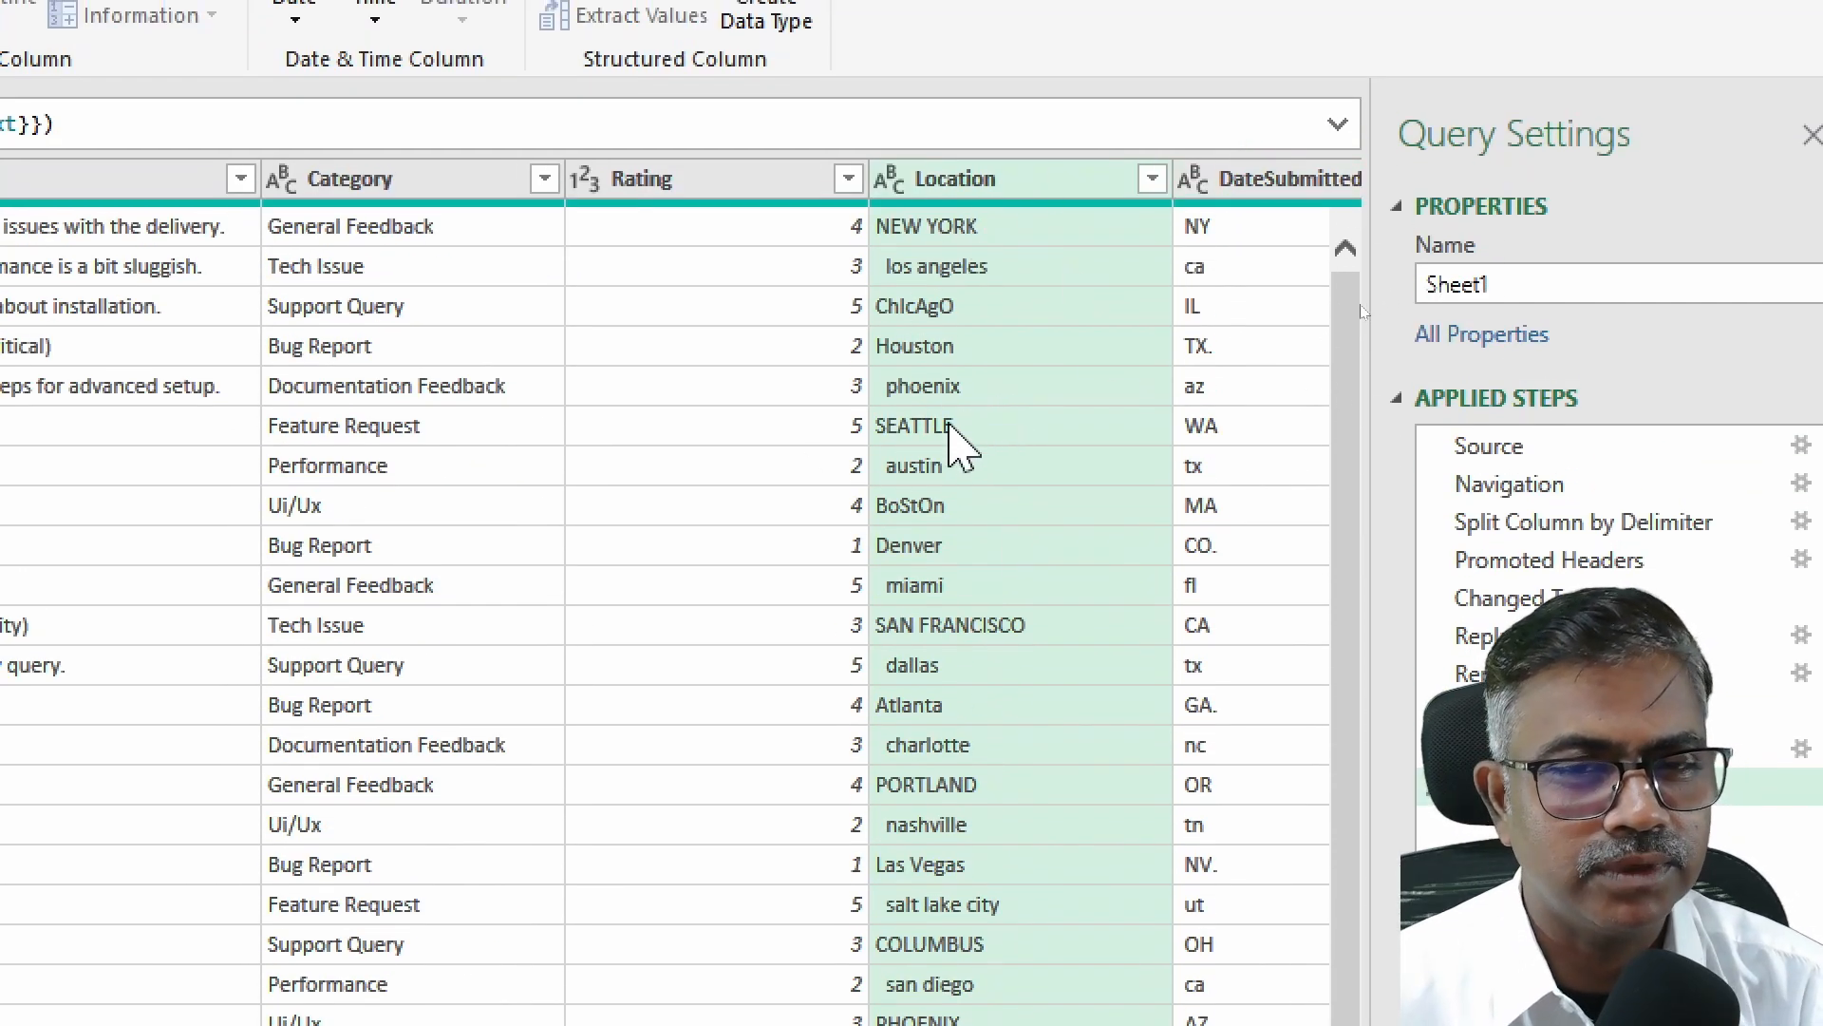
{"action": "right_click", "coordinate": [1011, 182]}
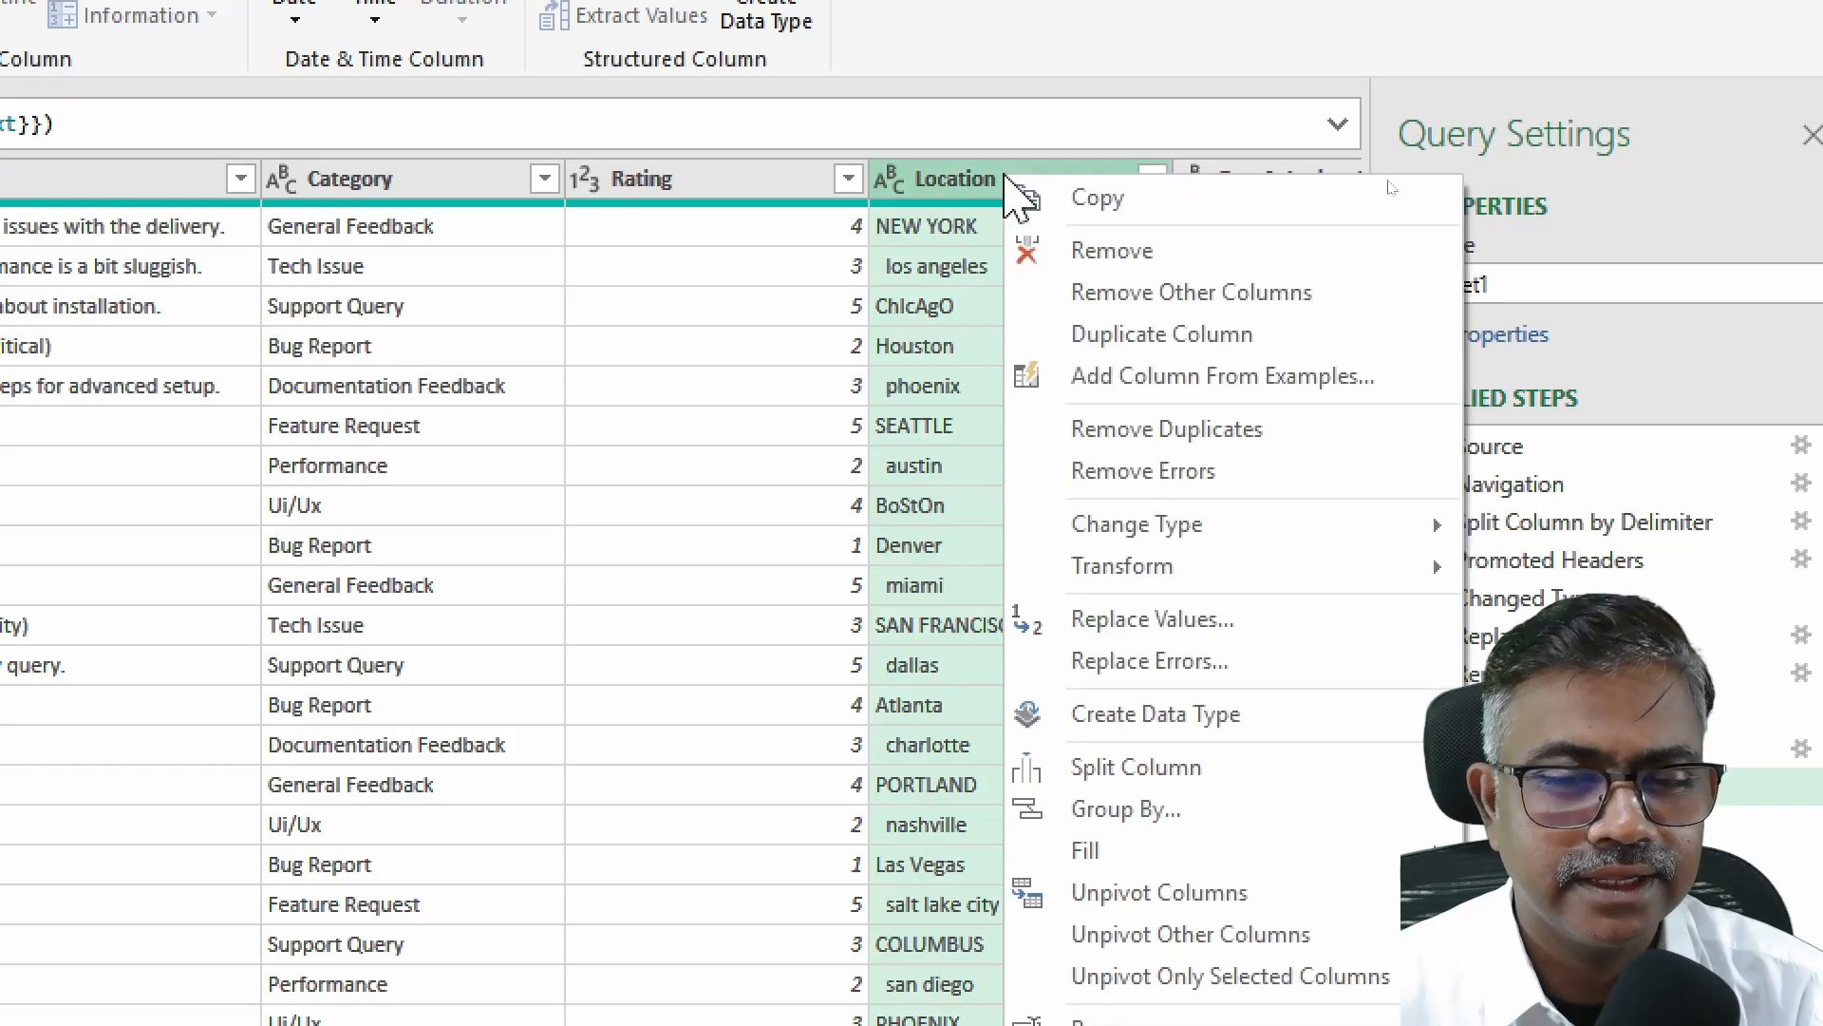
{"action": "mouse_move", "coordinate": [1170, 596]}
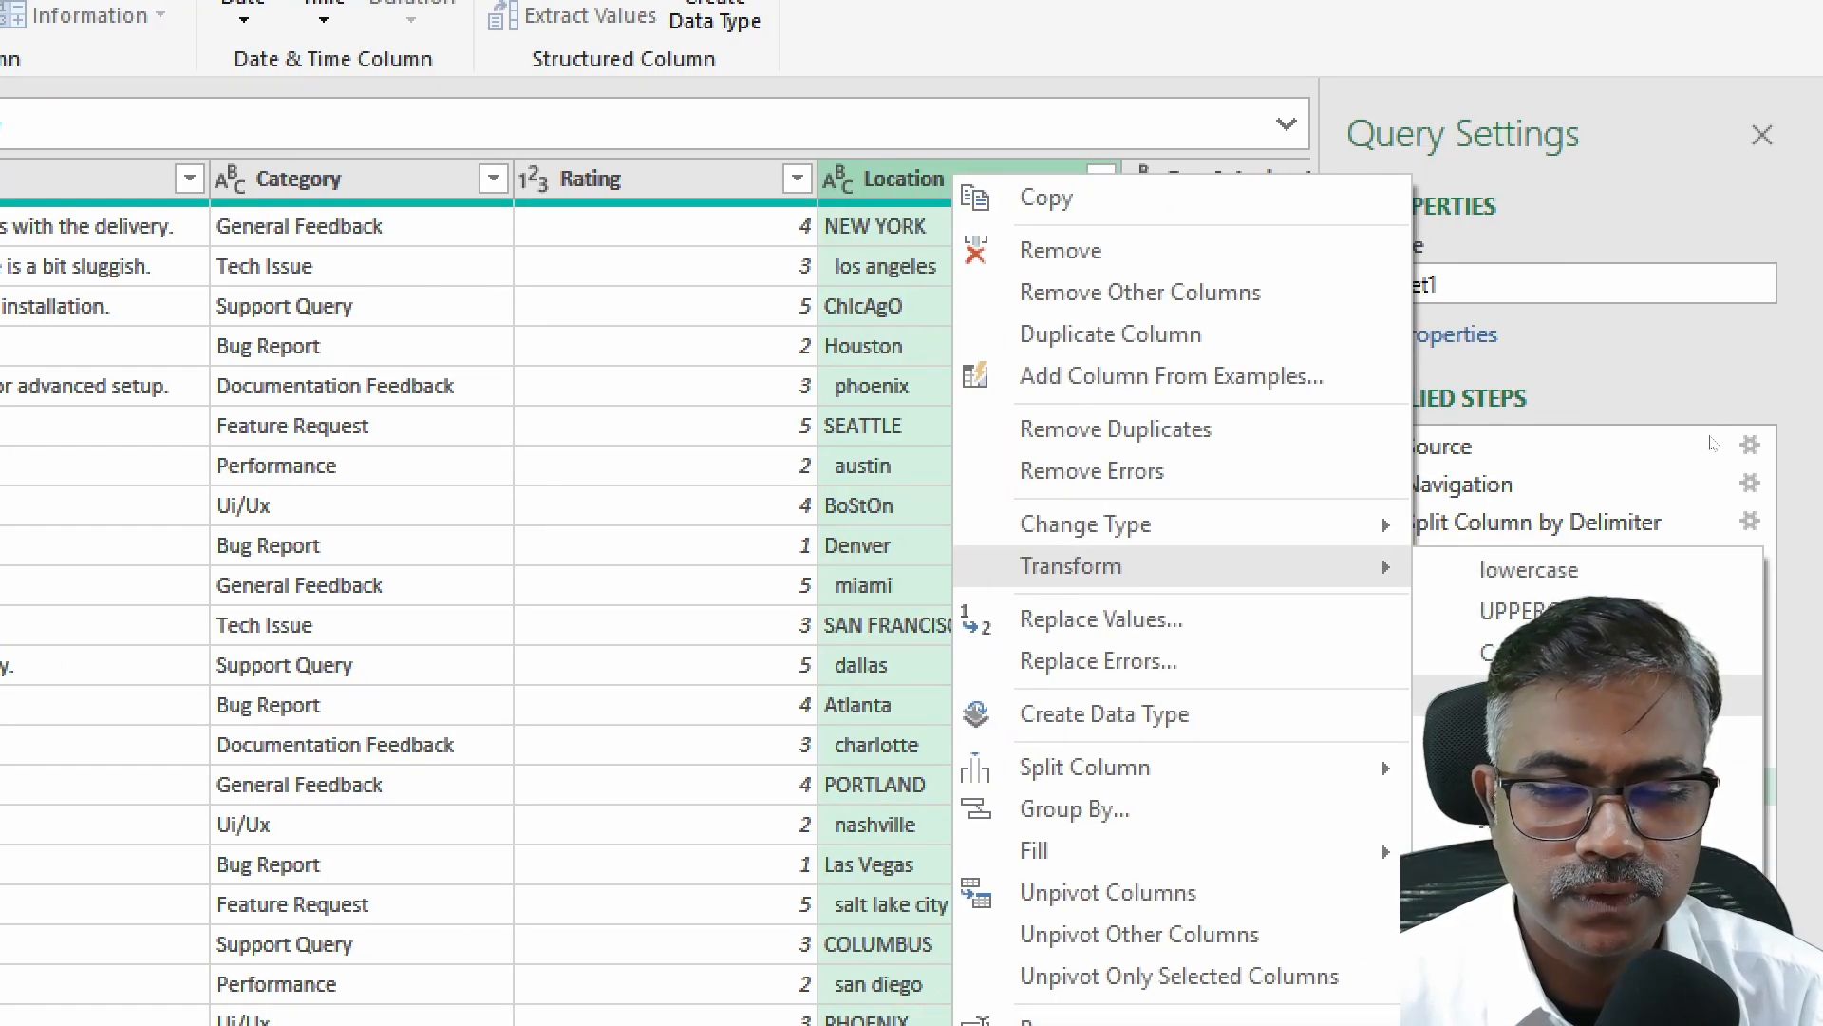
{"action": "left_click", "coordinate": [1519, 696]}
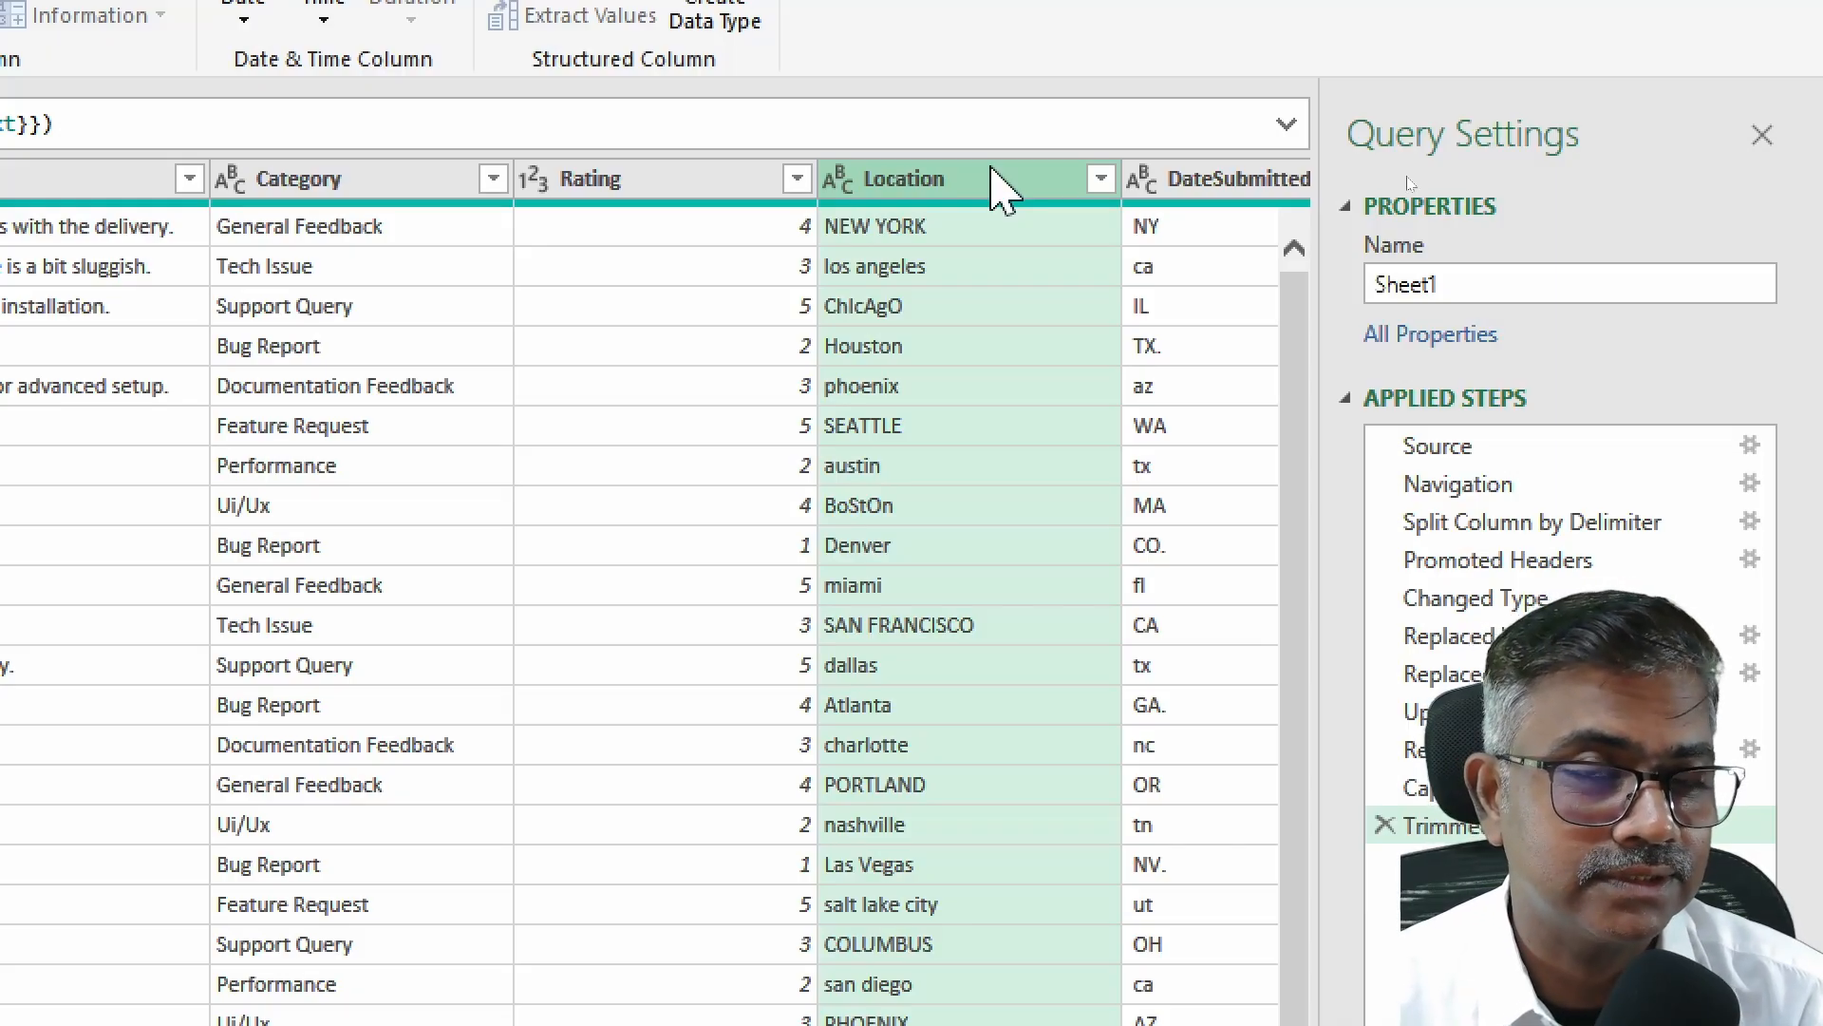
{"action": "right_click", "coordinate": [999, 187]}
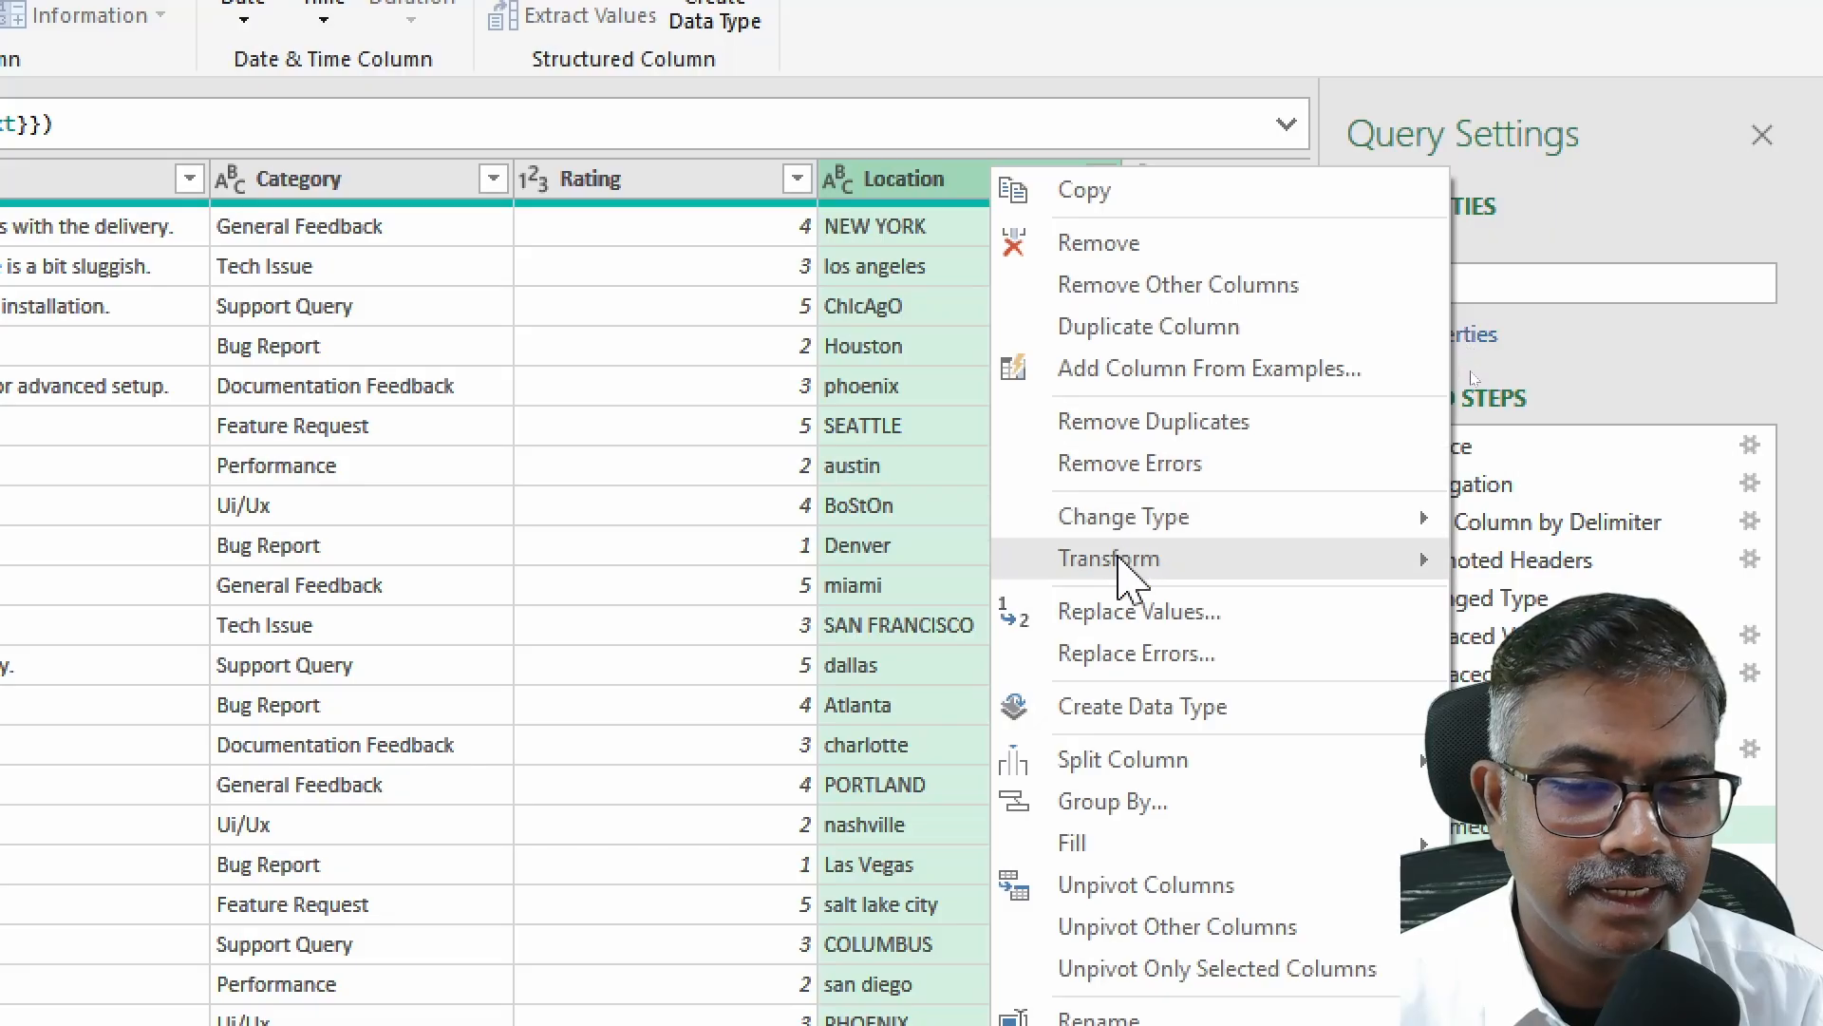
{"action": "mouse_move", "coordinate": [1119, 561]}
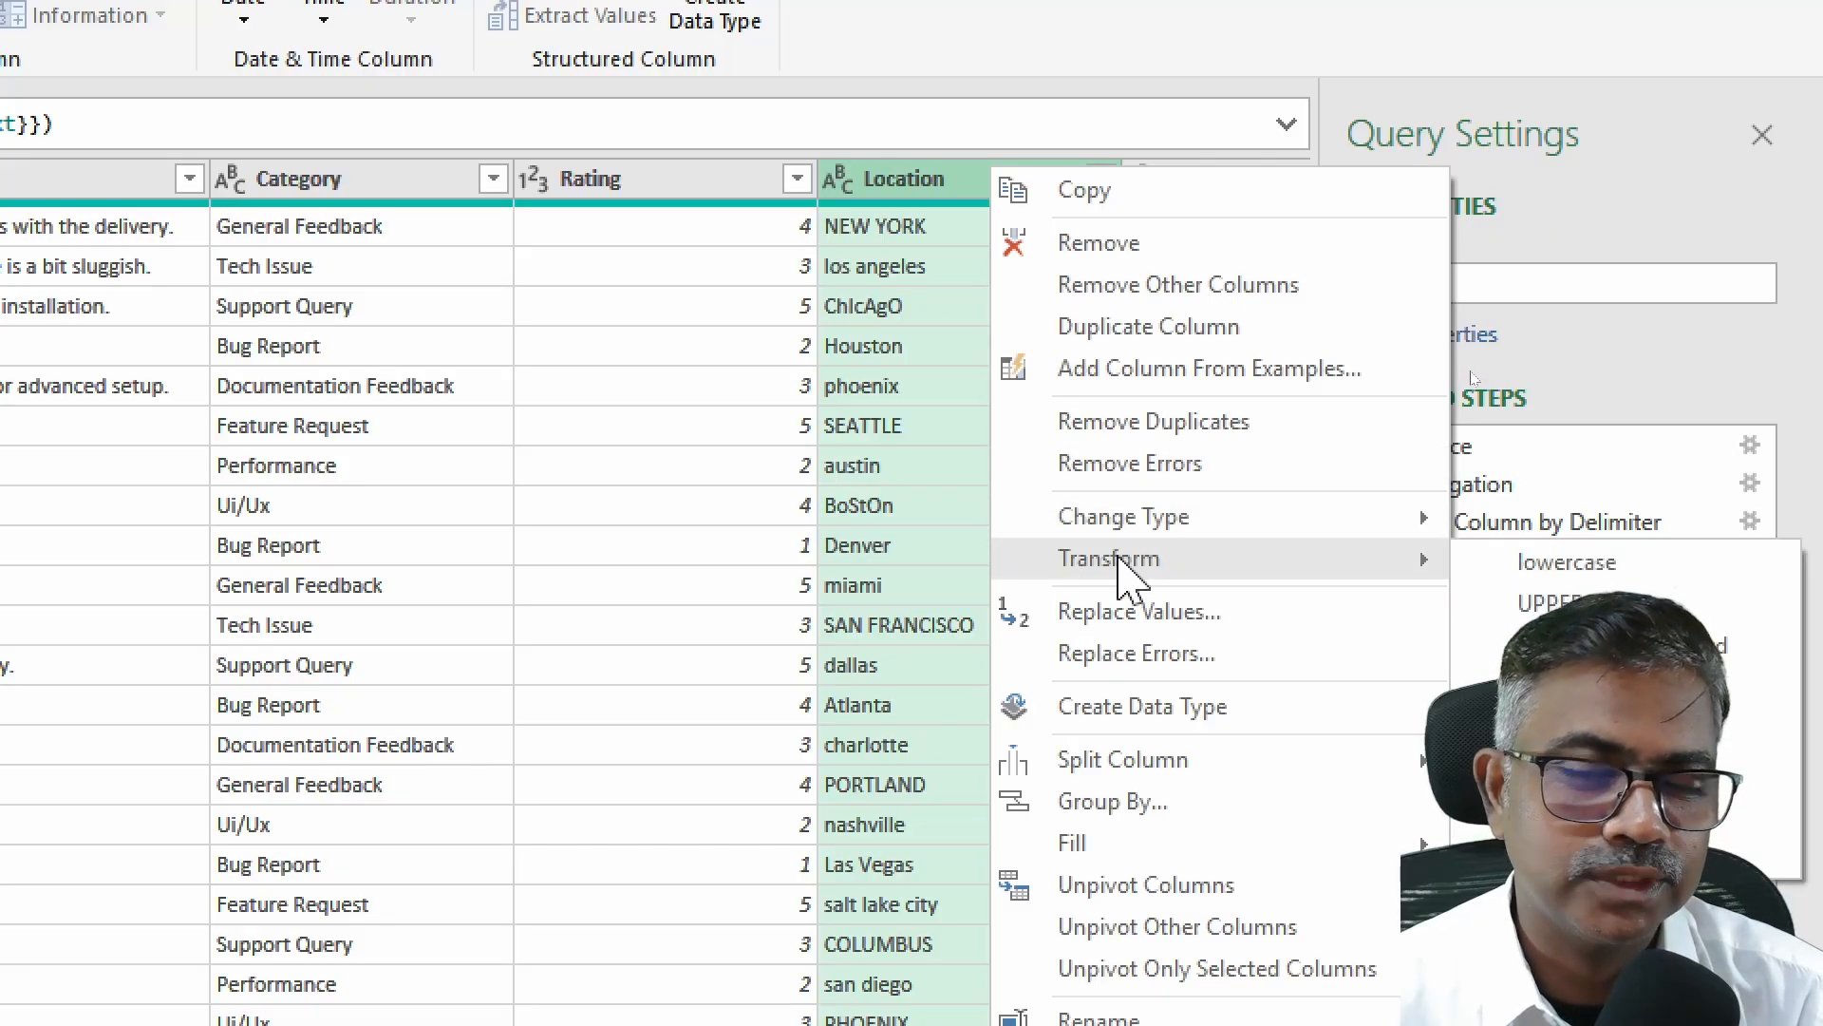
{"action": "left_click", "coordinate": [1581, 728]}
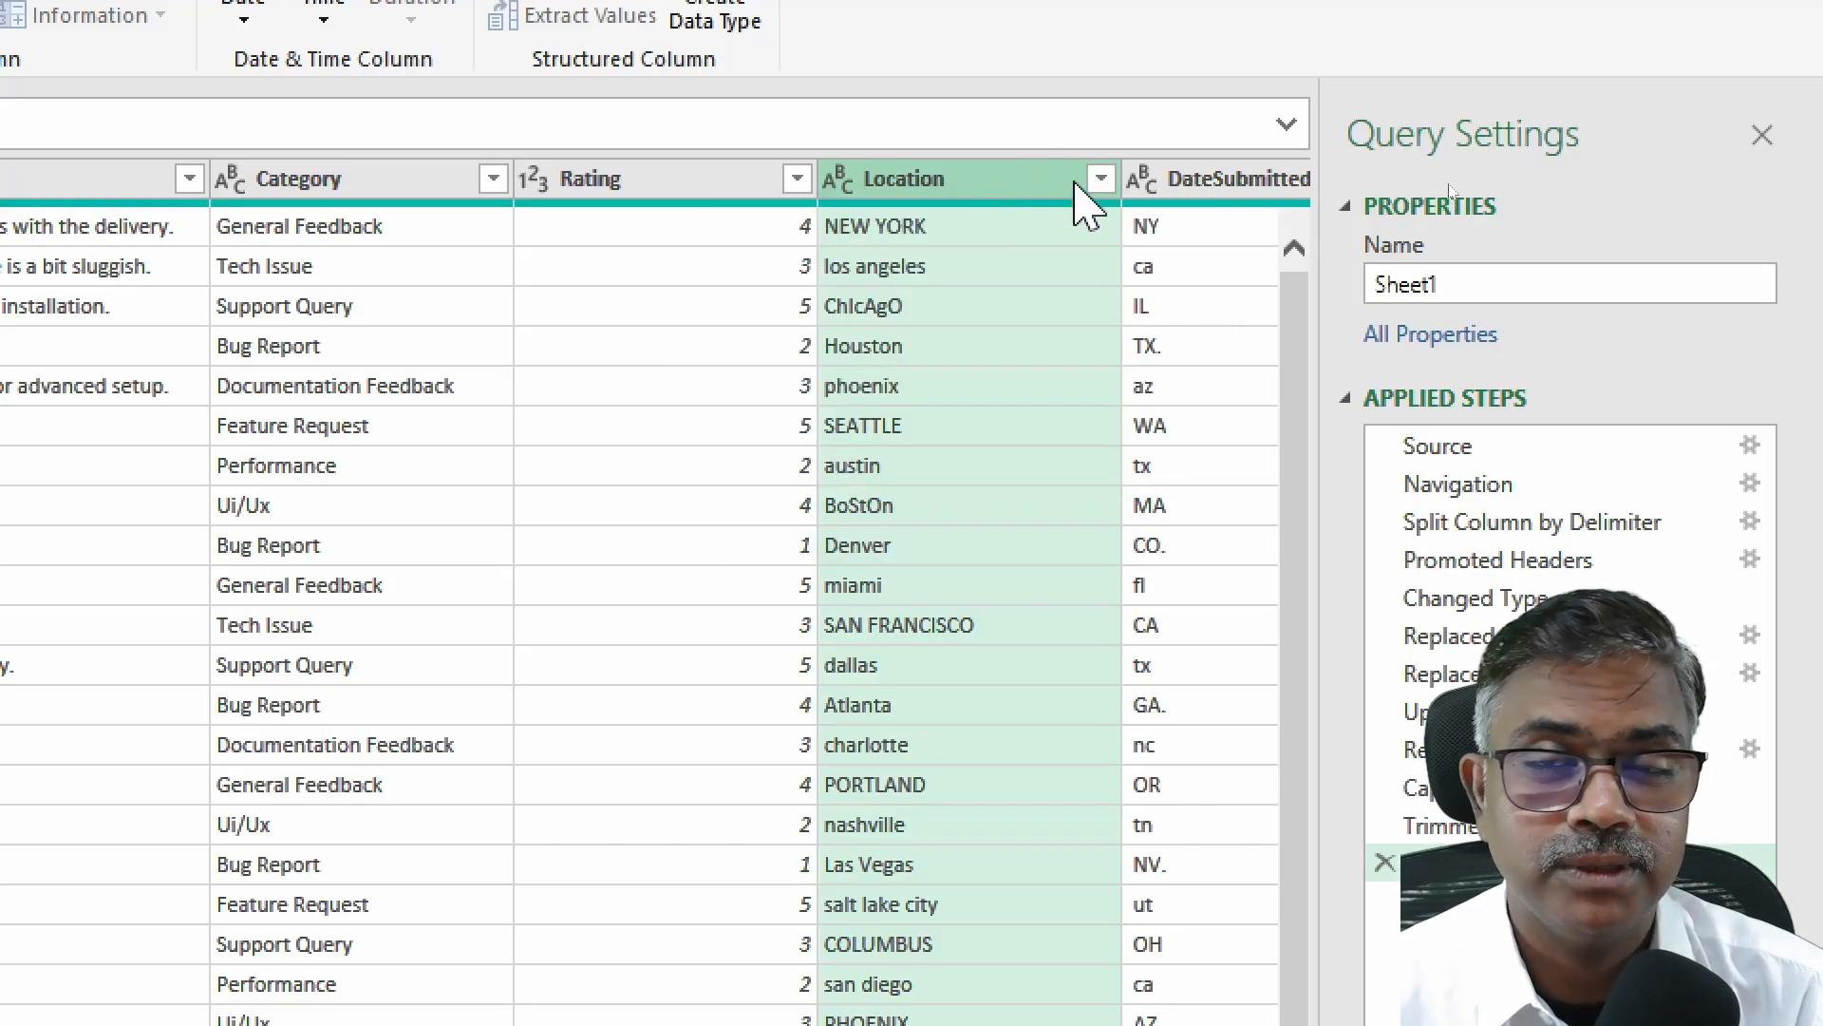
Step: Apply the Capitalize Each Word transformation to the Location column
{"action": "right_click", "coordinate": [892, 180]}
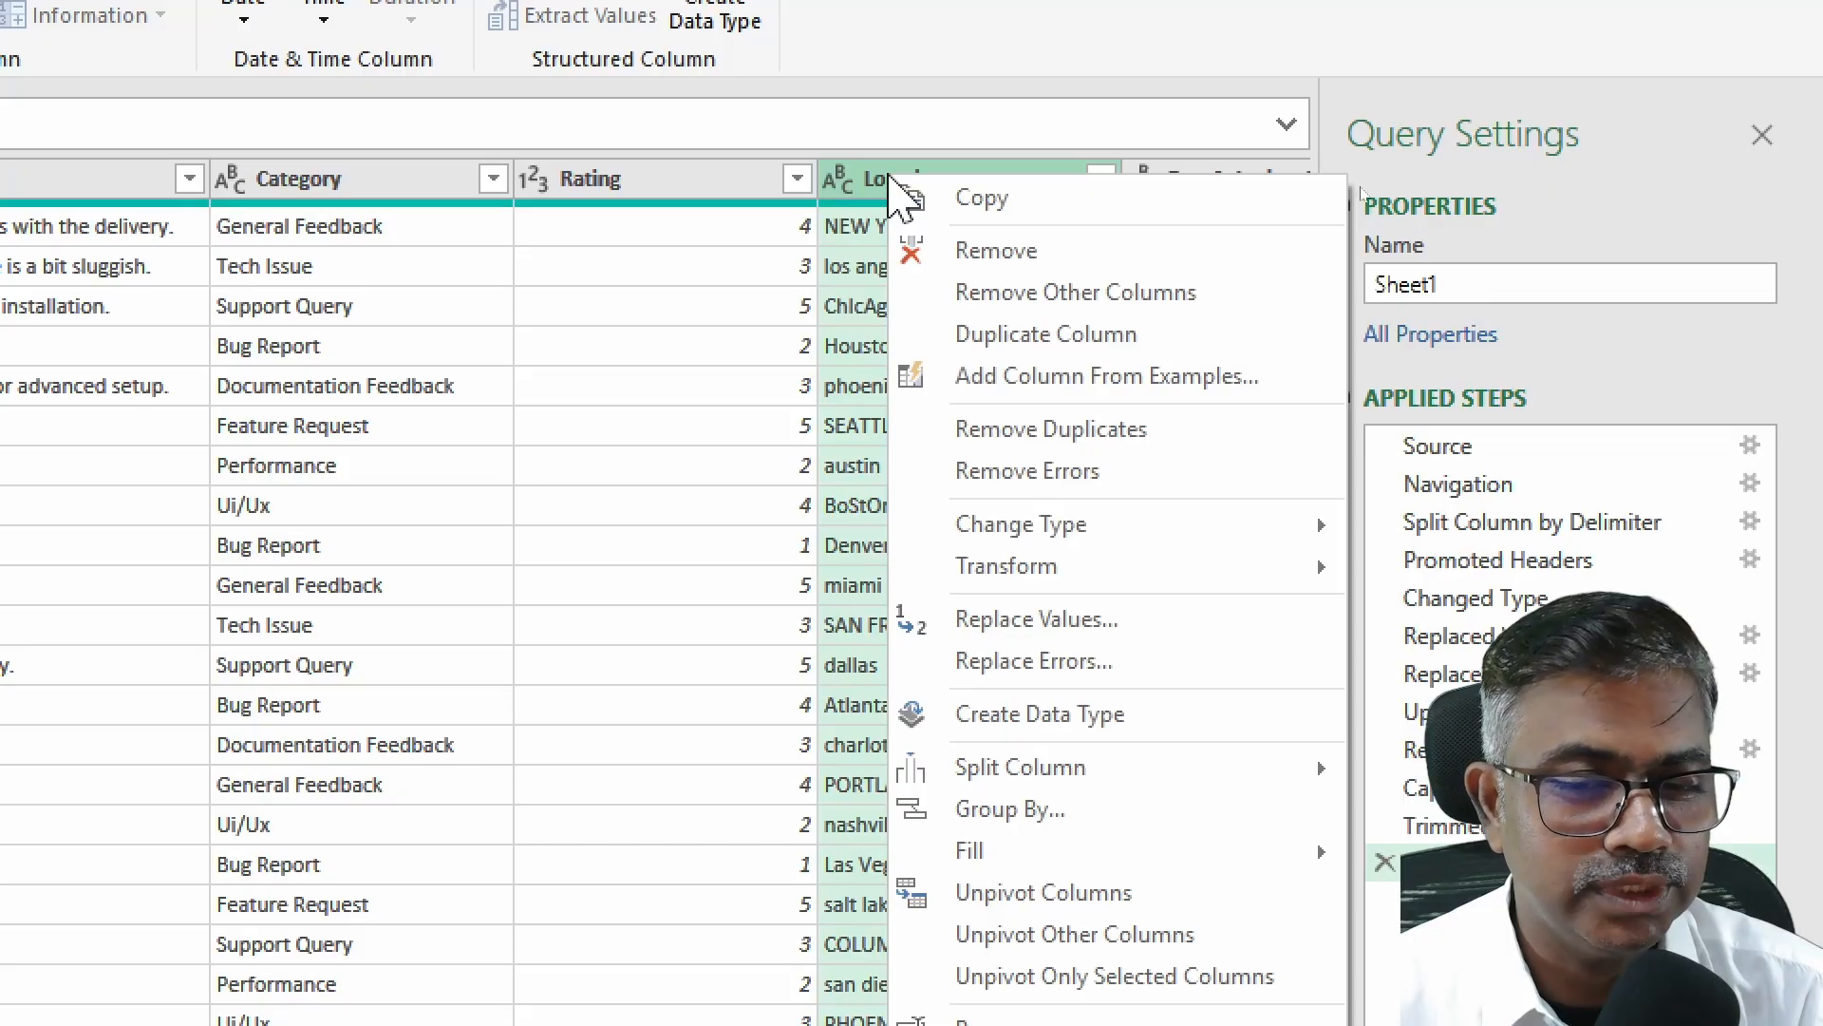
{"action": "mouse_move", "coordinate": [1035, 570]}
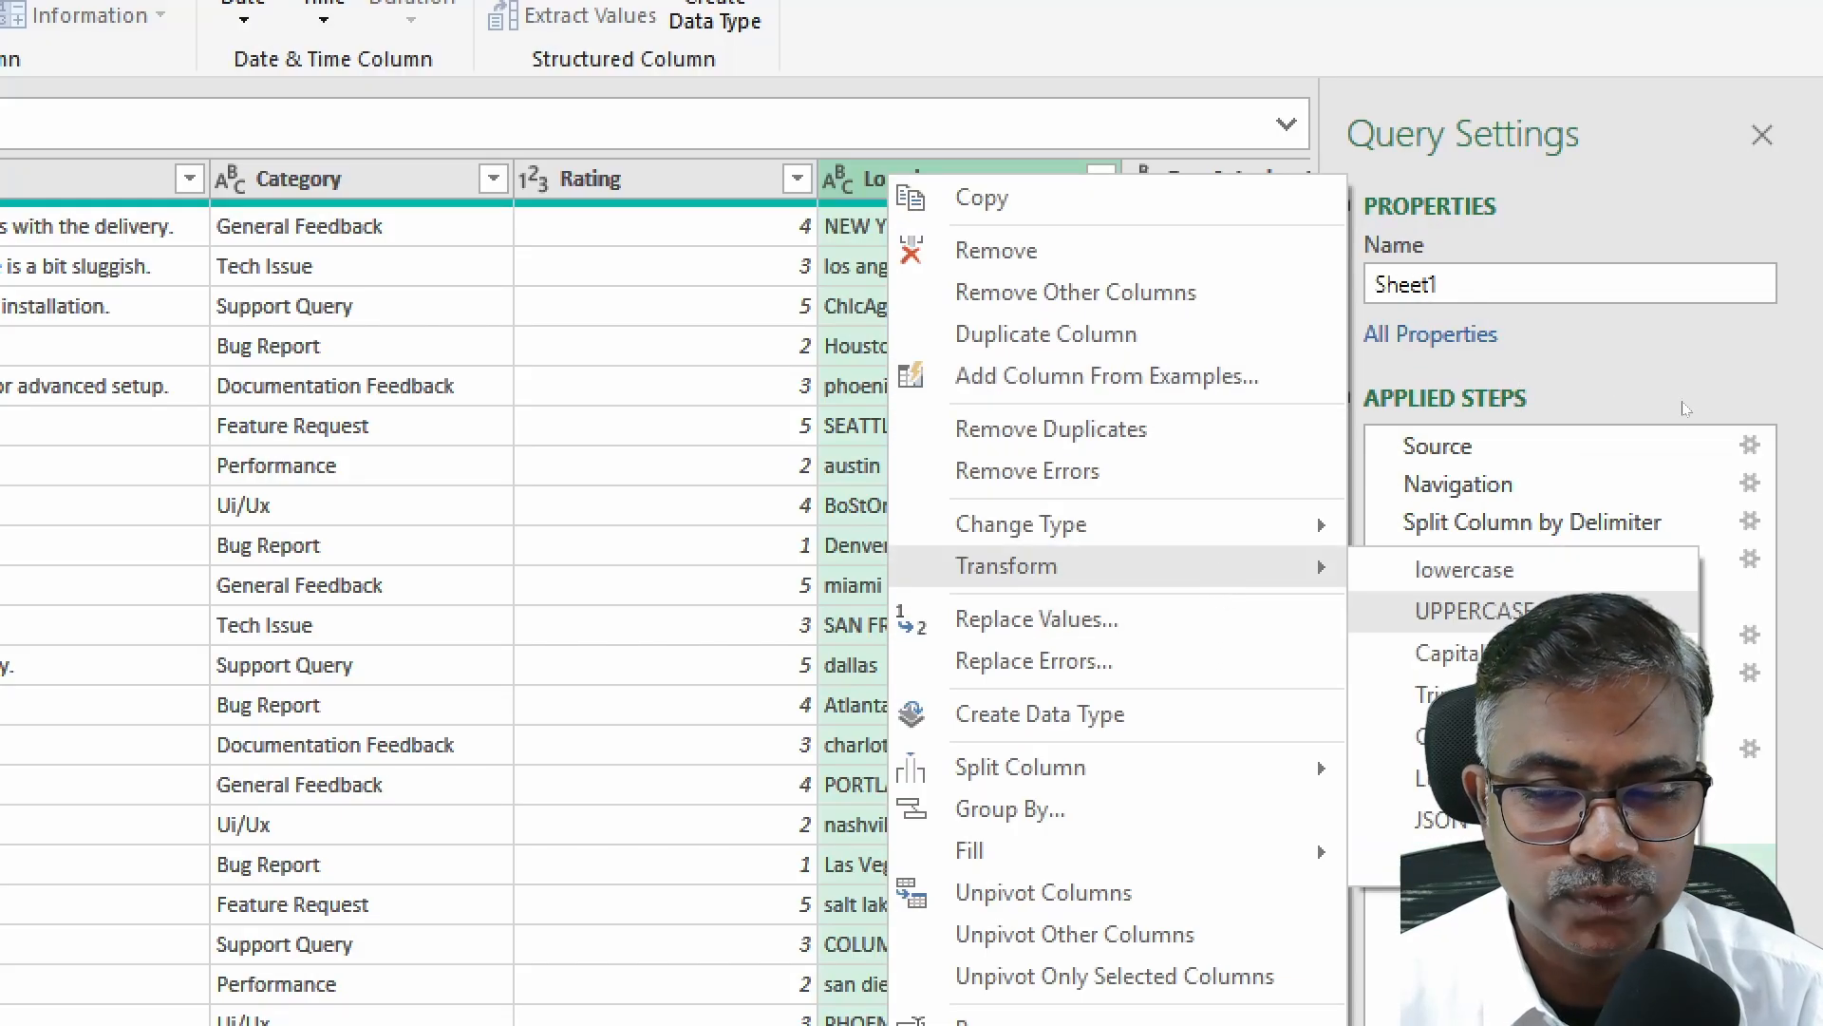
{"action": "left_click", "coordinate": [1453, 652]}
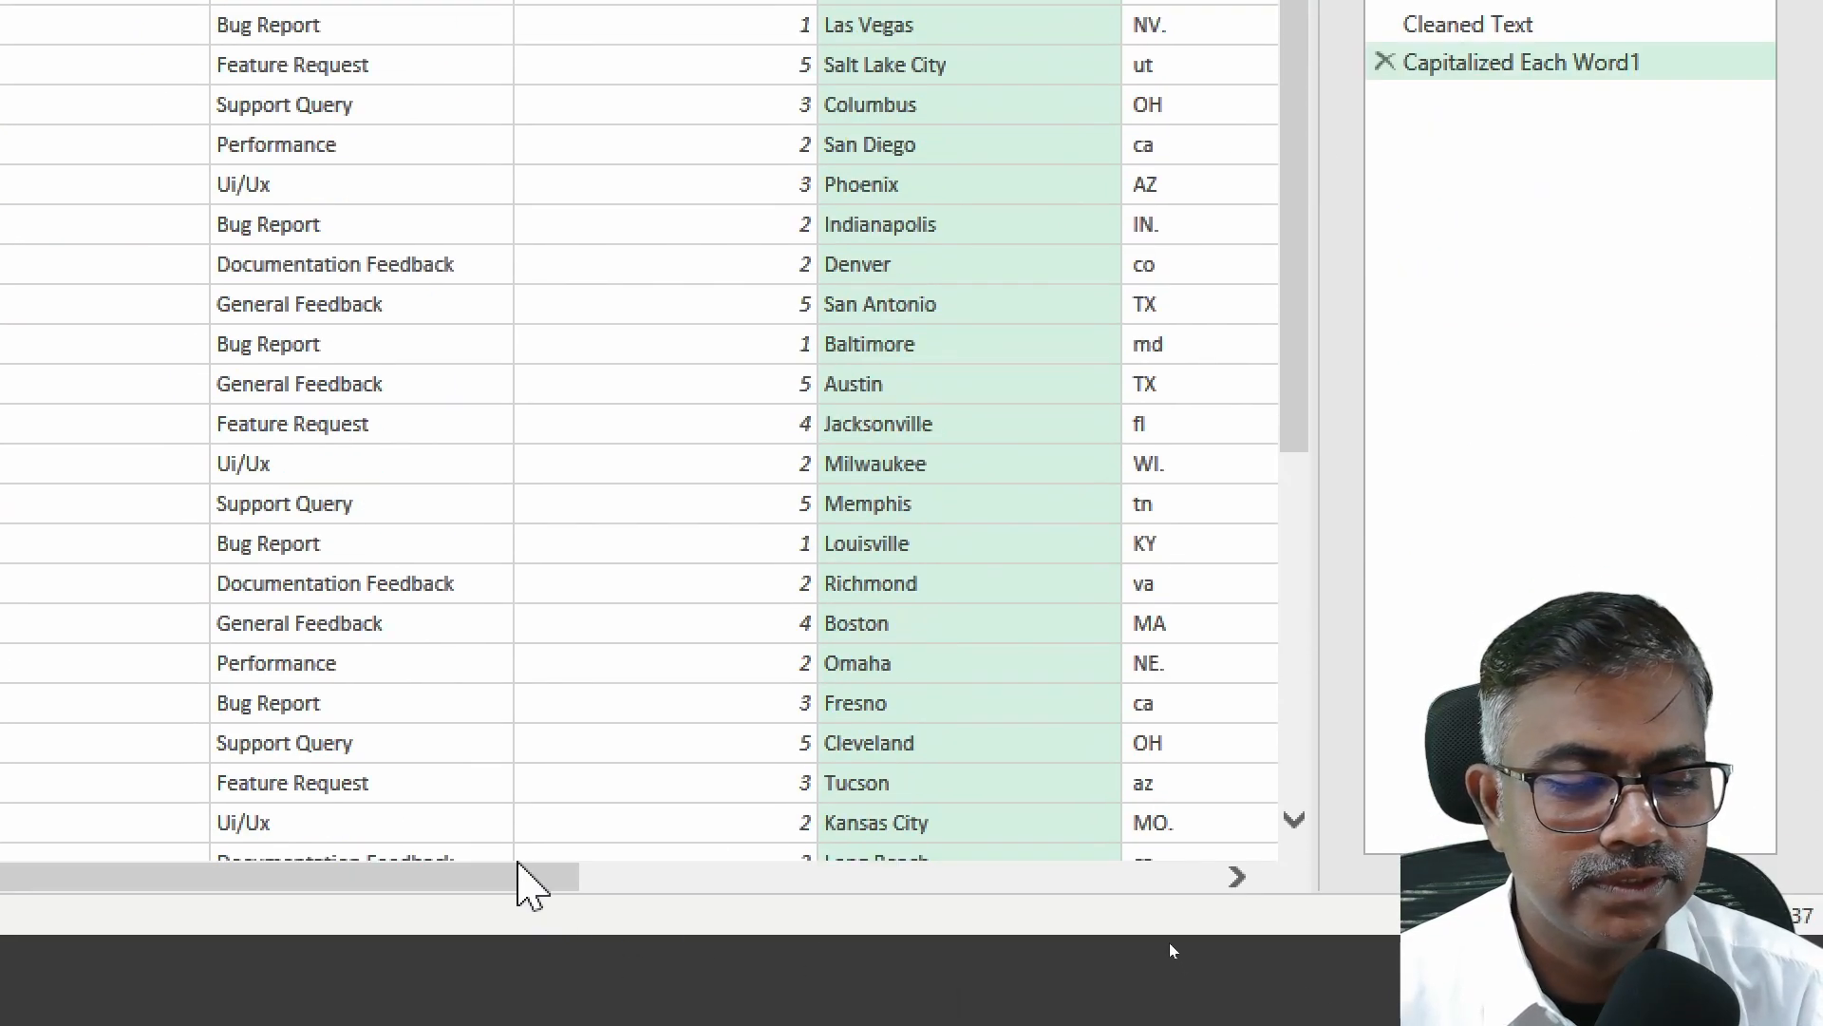
Step: Convert the state codes in the DateSubmitted column to UPPERCASE
{"action": "left_click", "coordinate": [520, 863]}
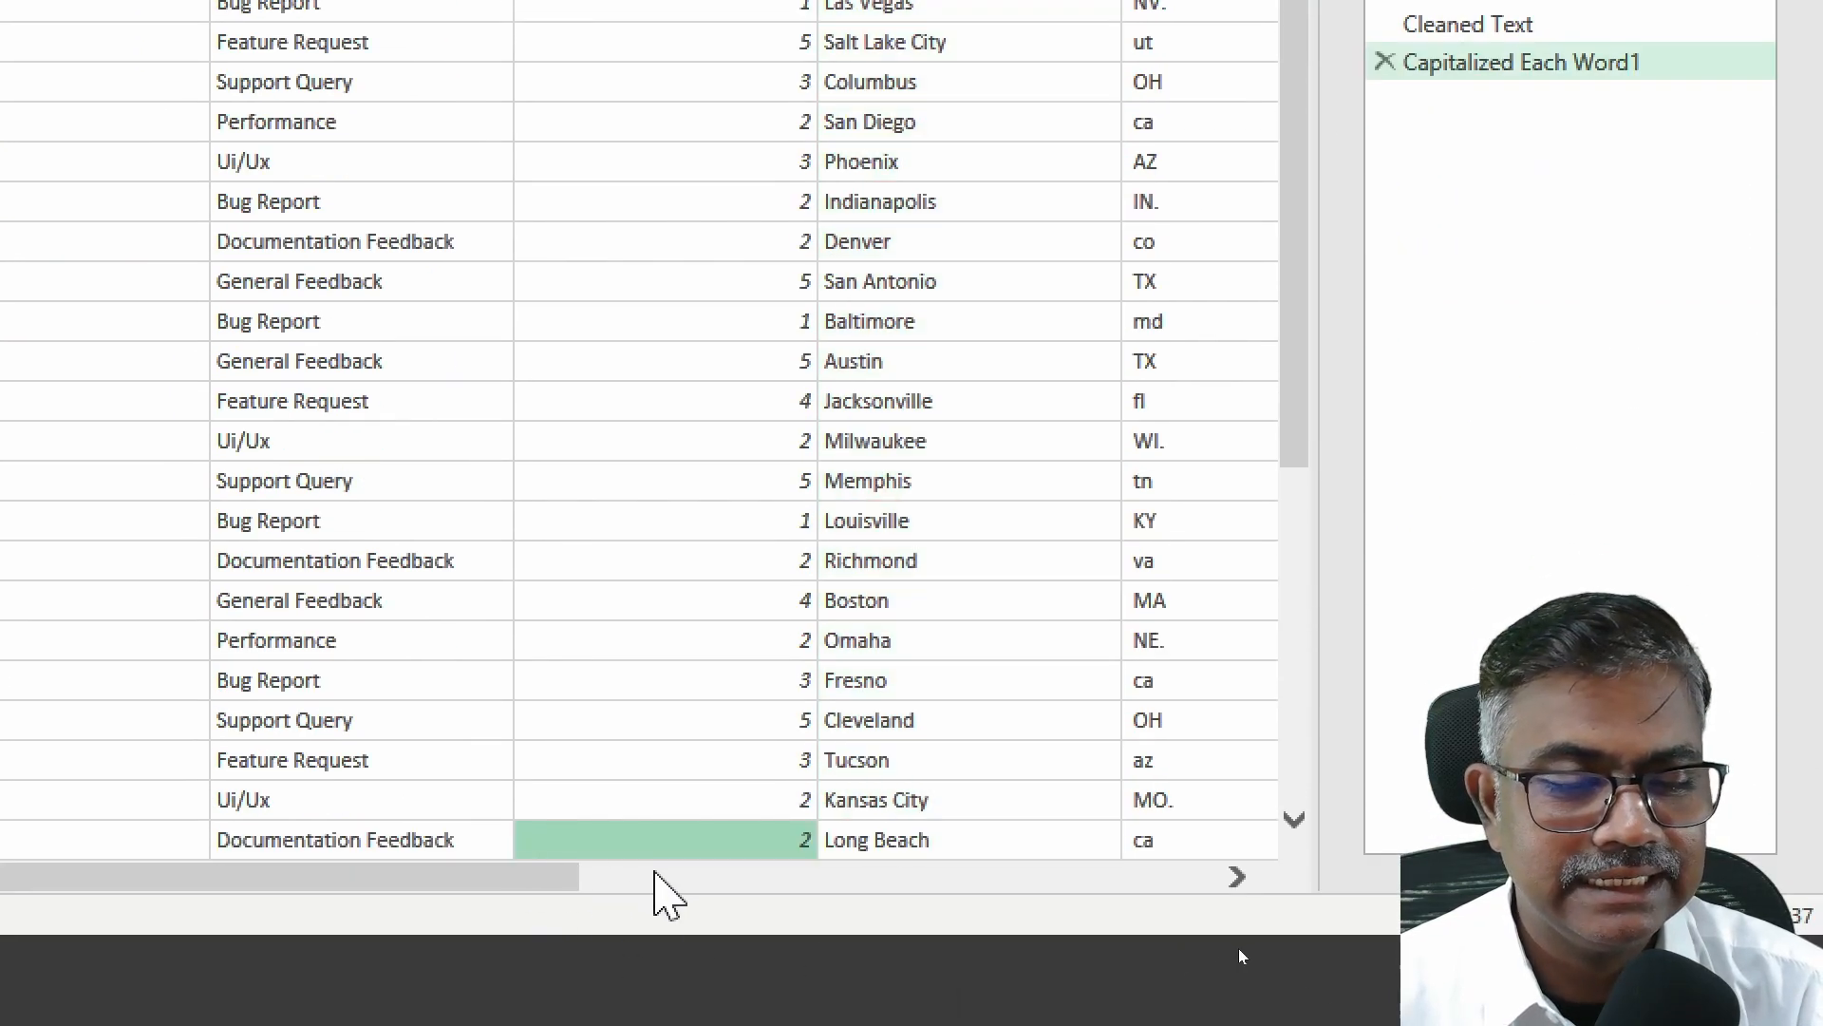
{"action": "left_click_drag", "start_coordinate": [518, 876], "coordinate": [744, 892]}
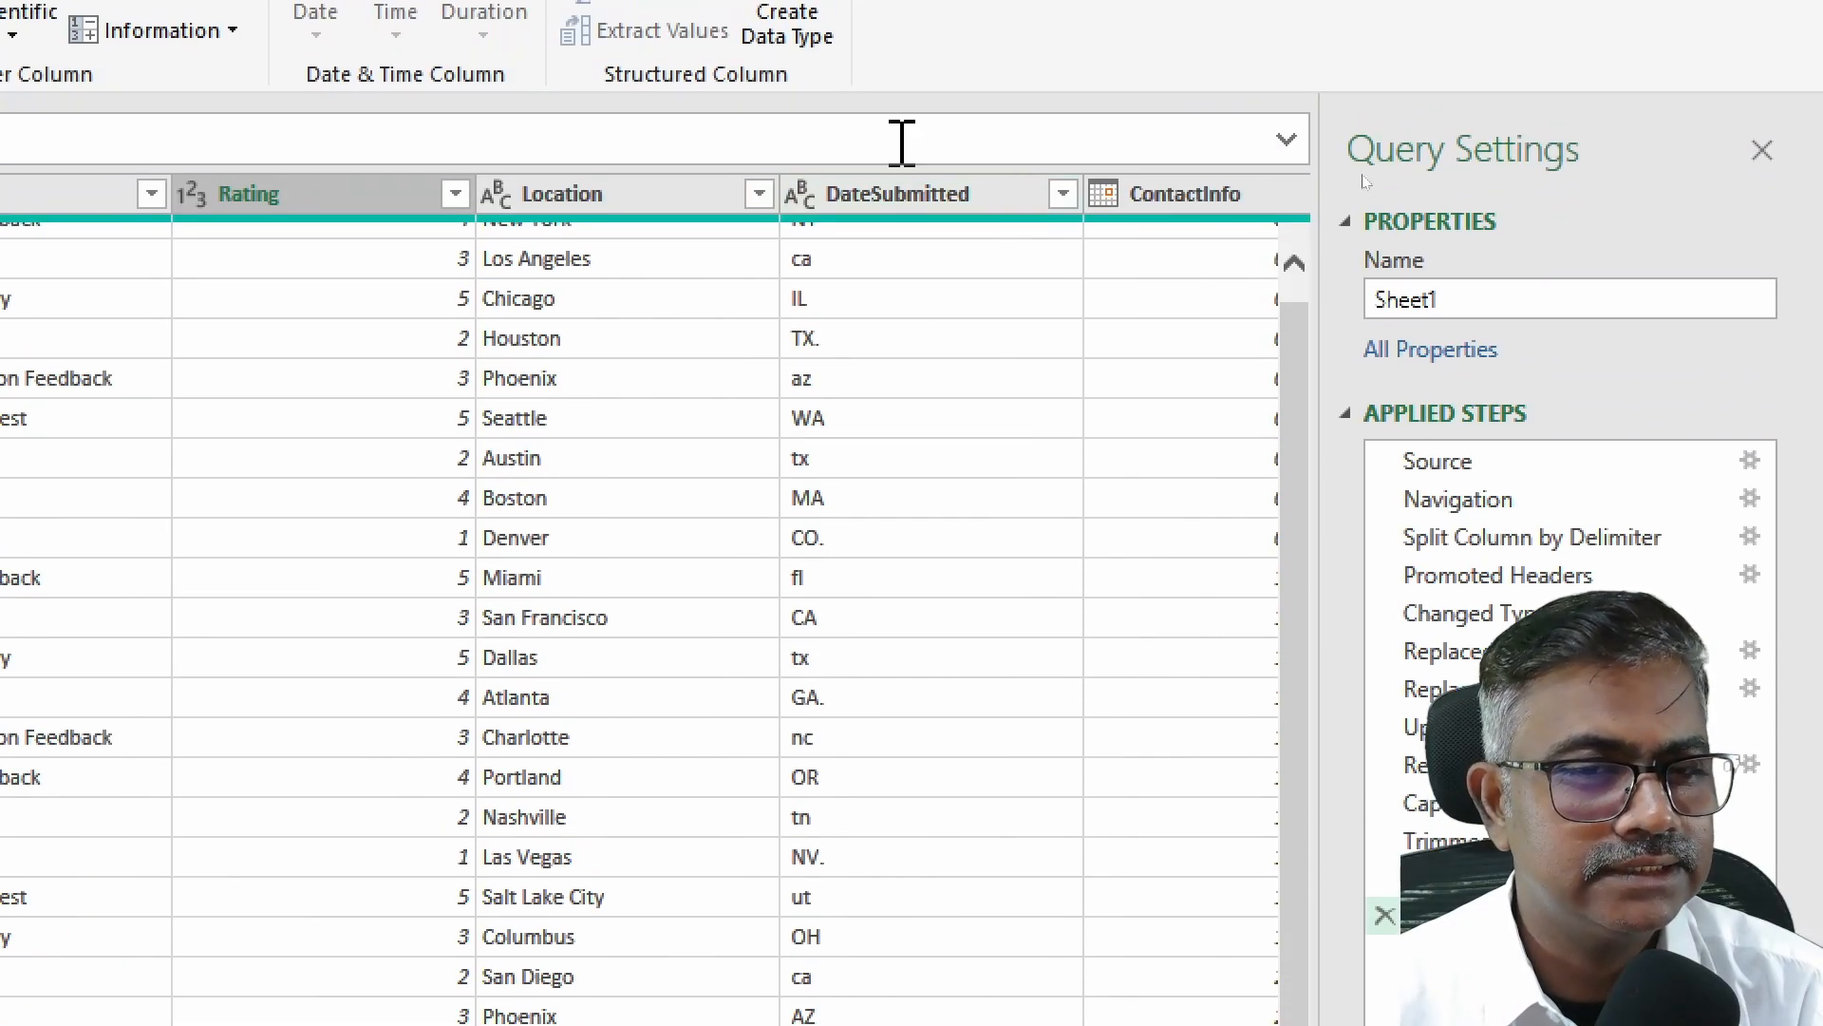
{"action": "scroll", "coordinate": [928, 351], "scroll_direction": "up", "scroll_amount": 1}
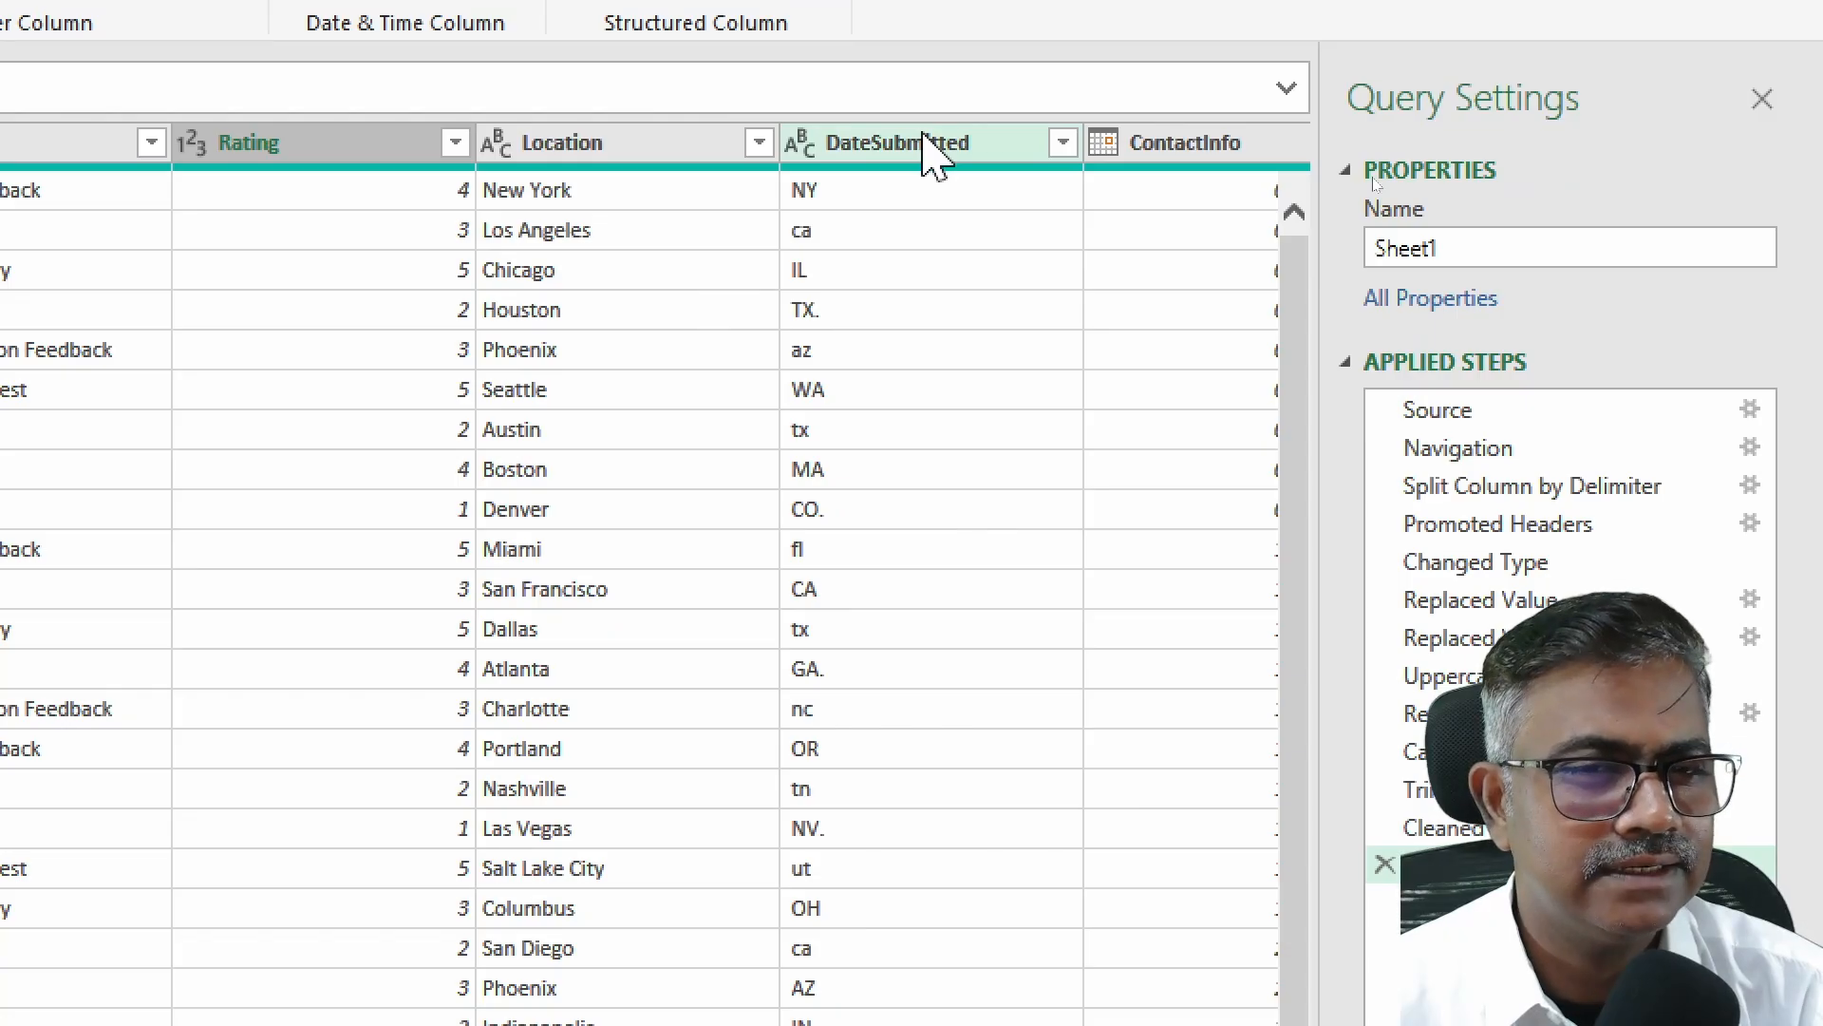
{"action": "left_click", "coordinate": [926, 144]}
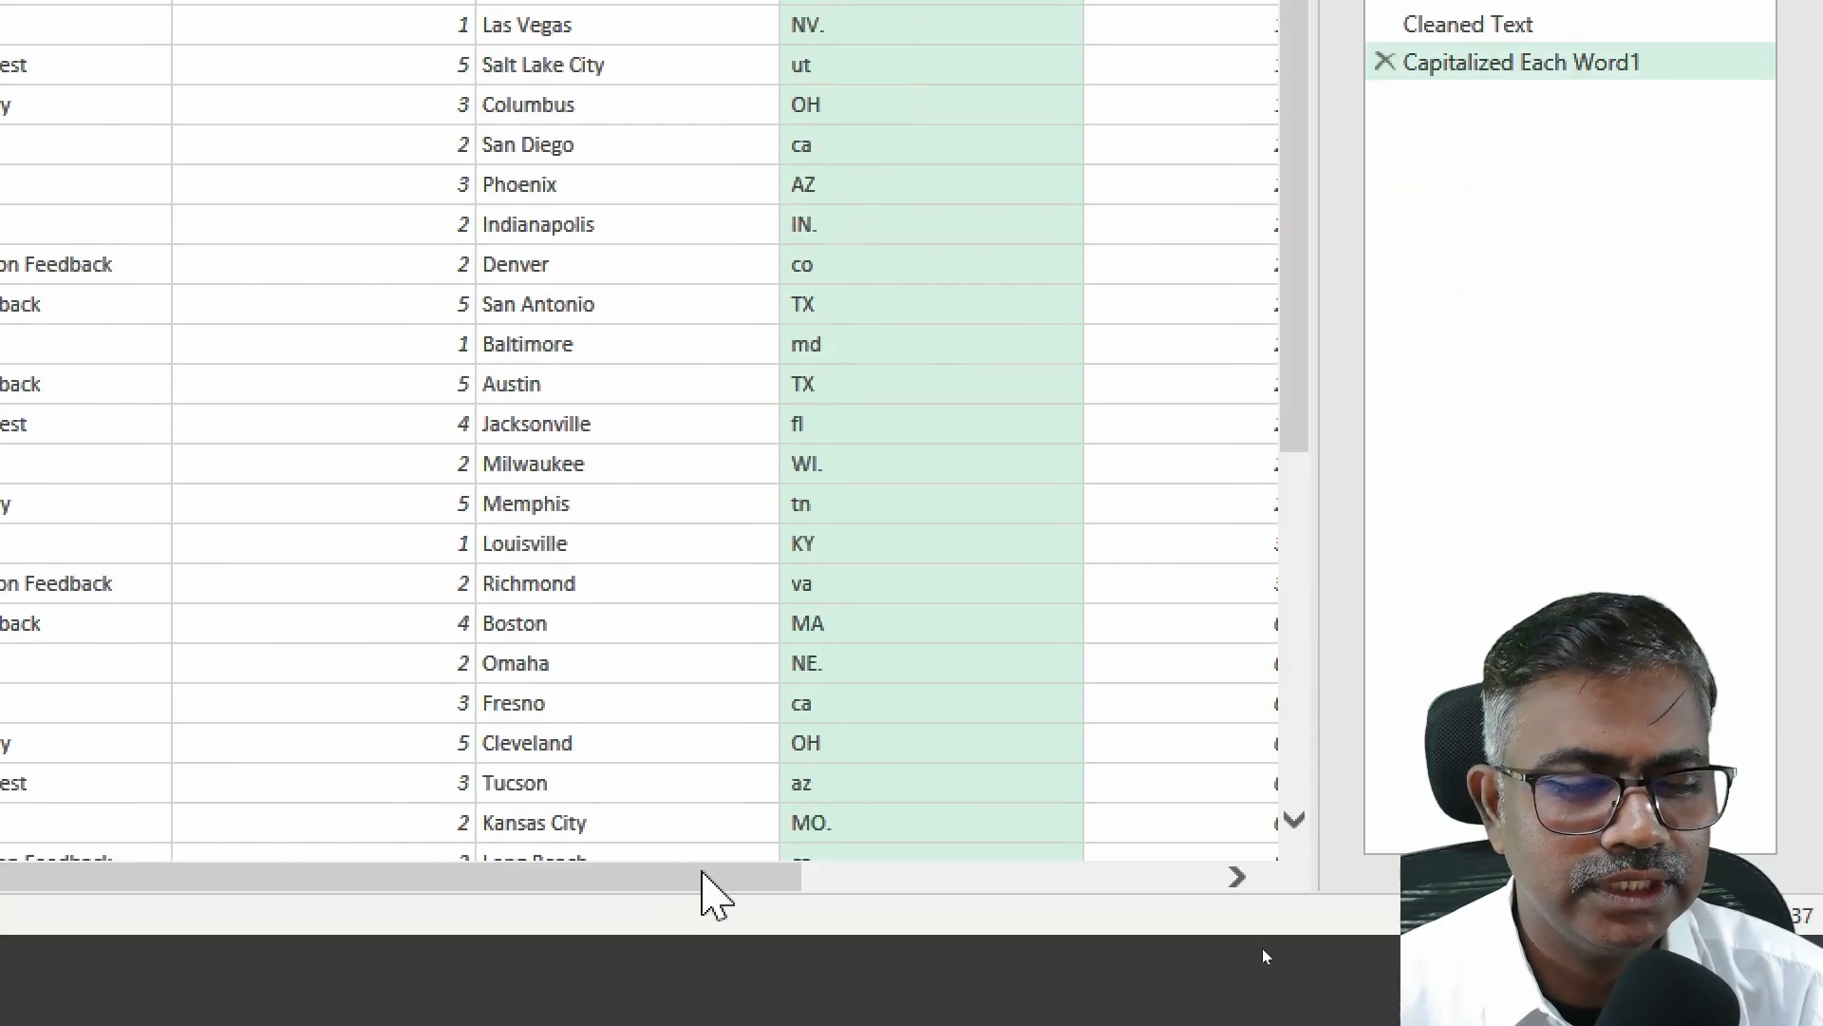
{"action": "left_click_drag", "start_coordinate": [704, 873], "coordinate": [1009, 888]}
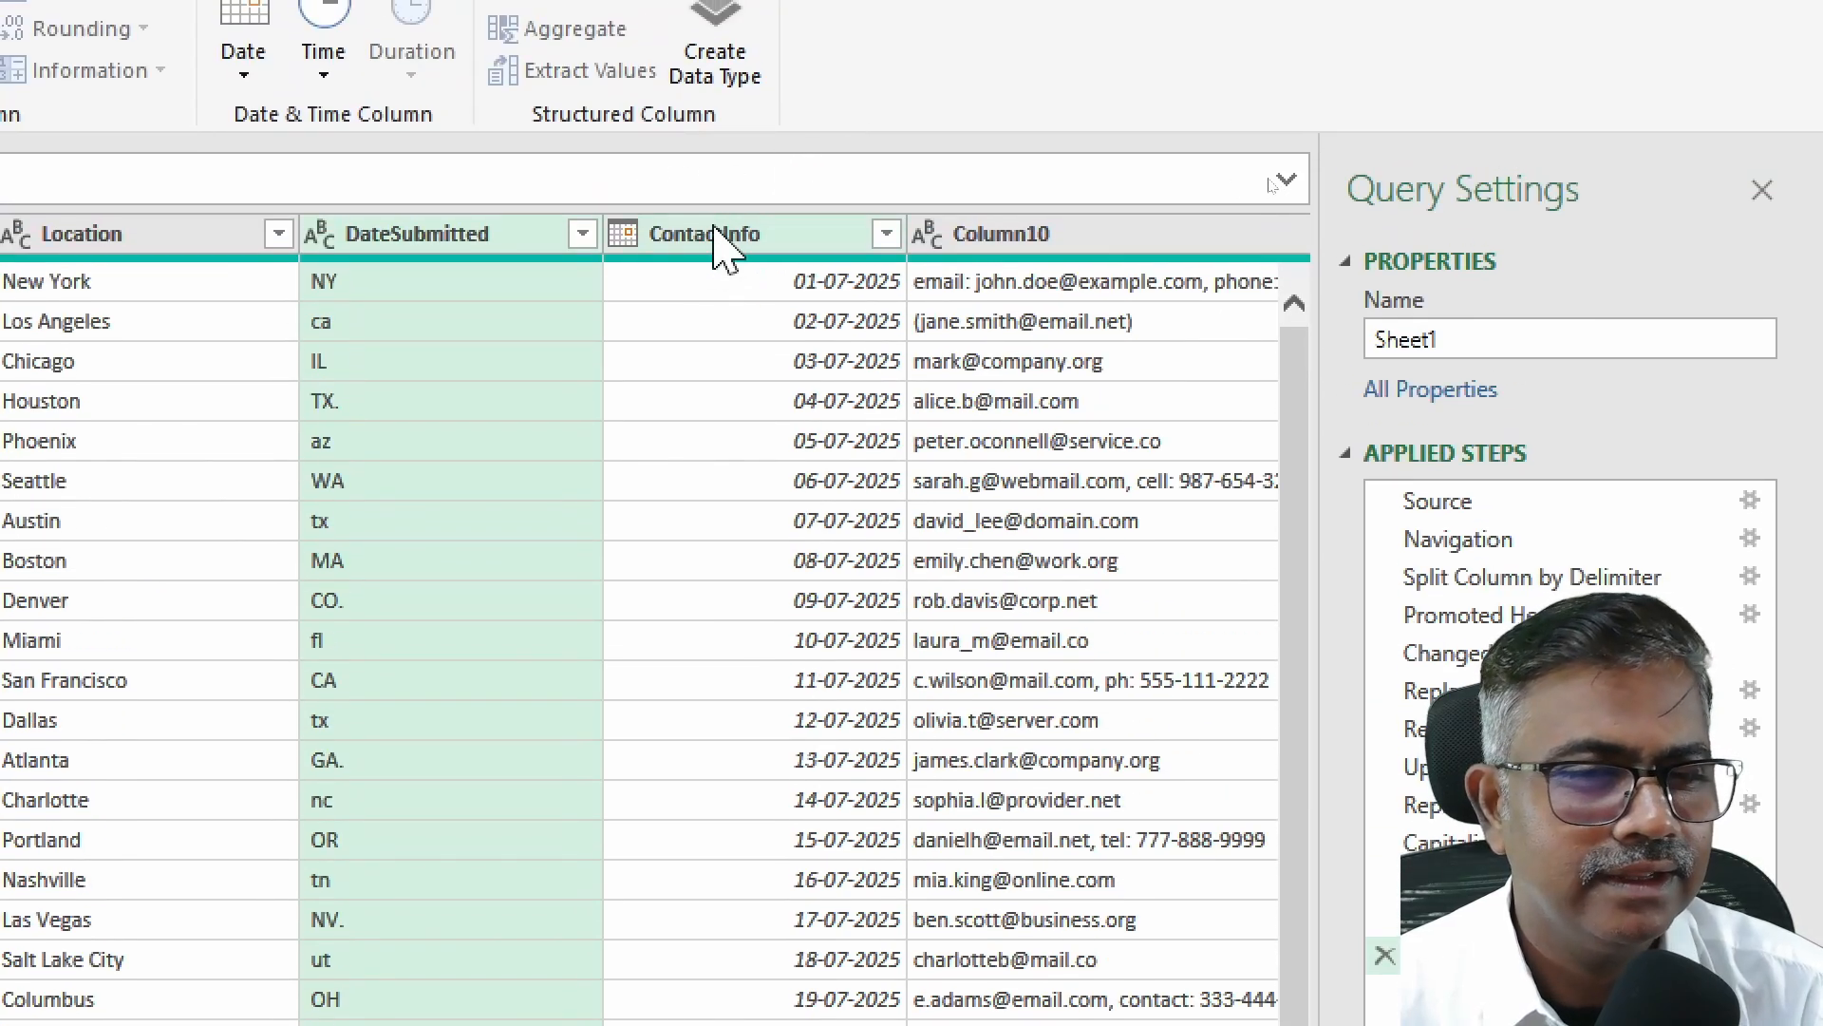
{"action": "mouse_move", "coordinate": [773, 275]}
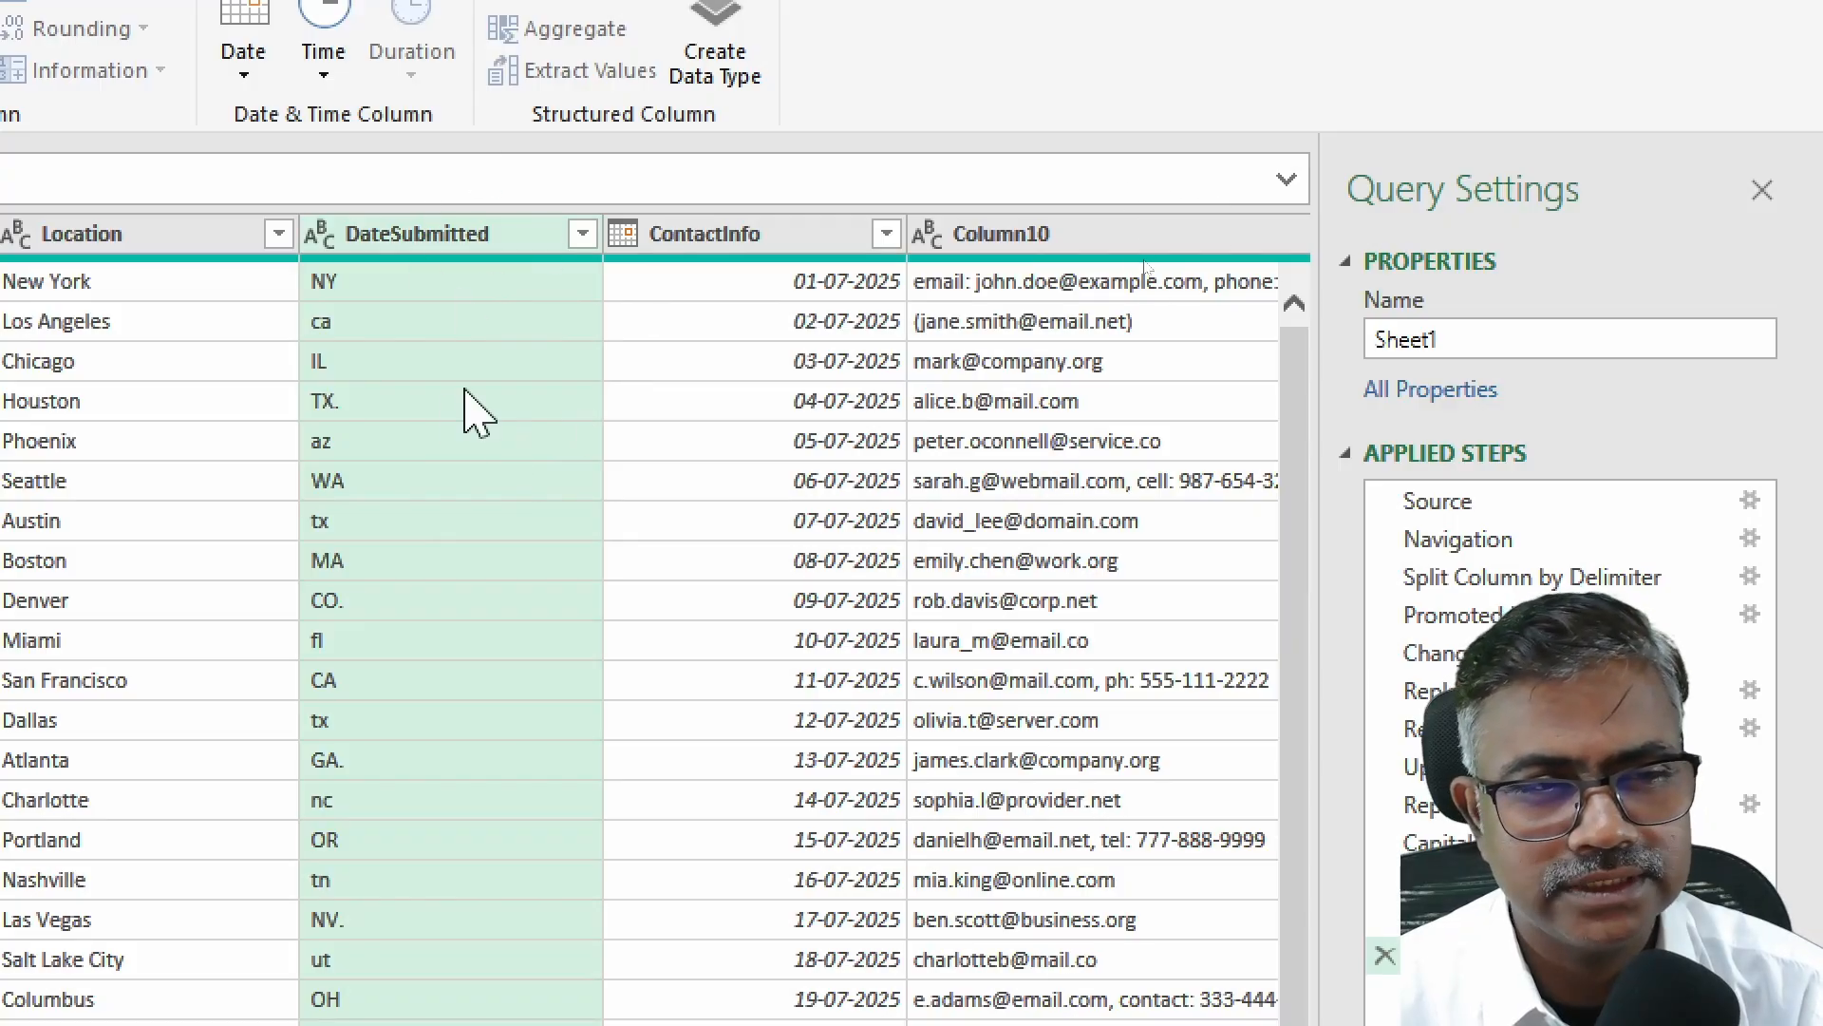
{"action": "right_click", "coordinate": [424, 235]}
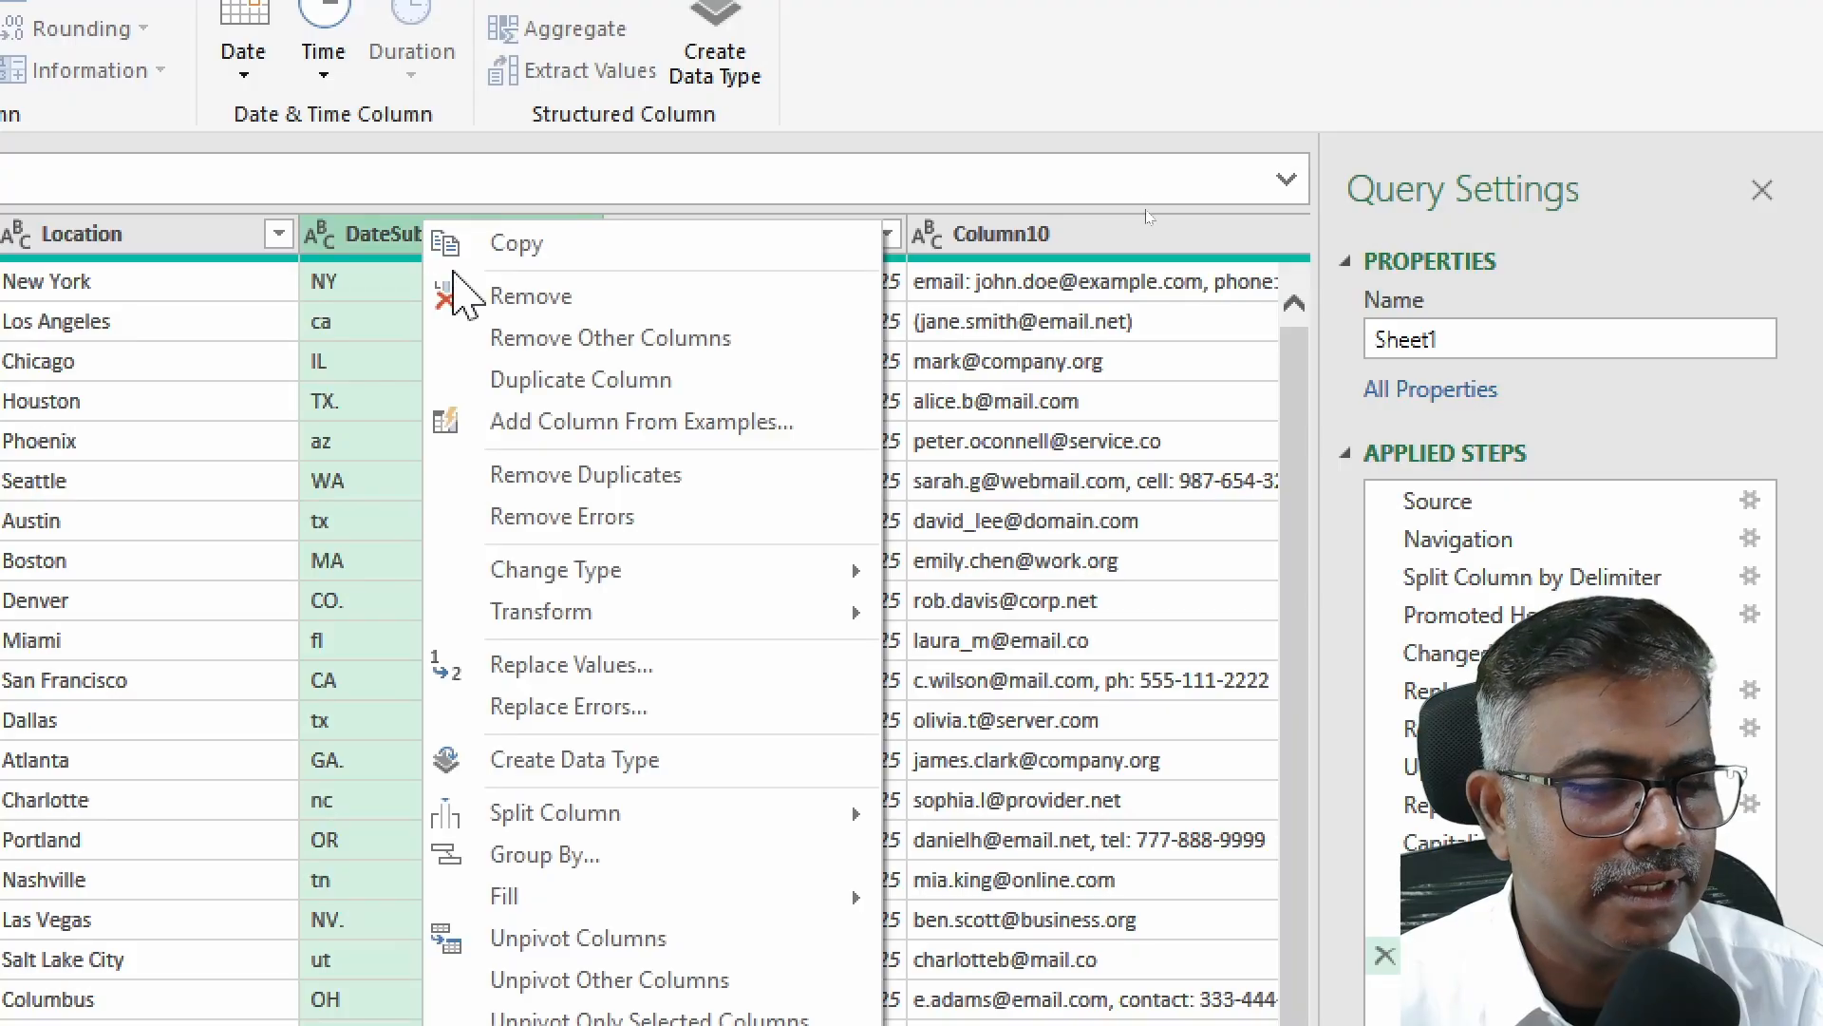
{"action": "mouse_move", "coordinate": [815, 616]}
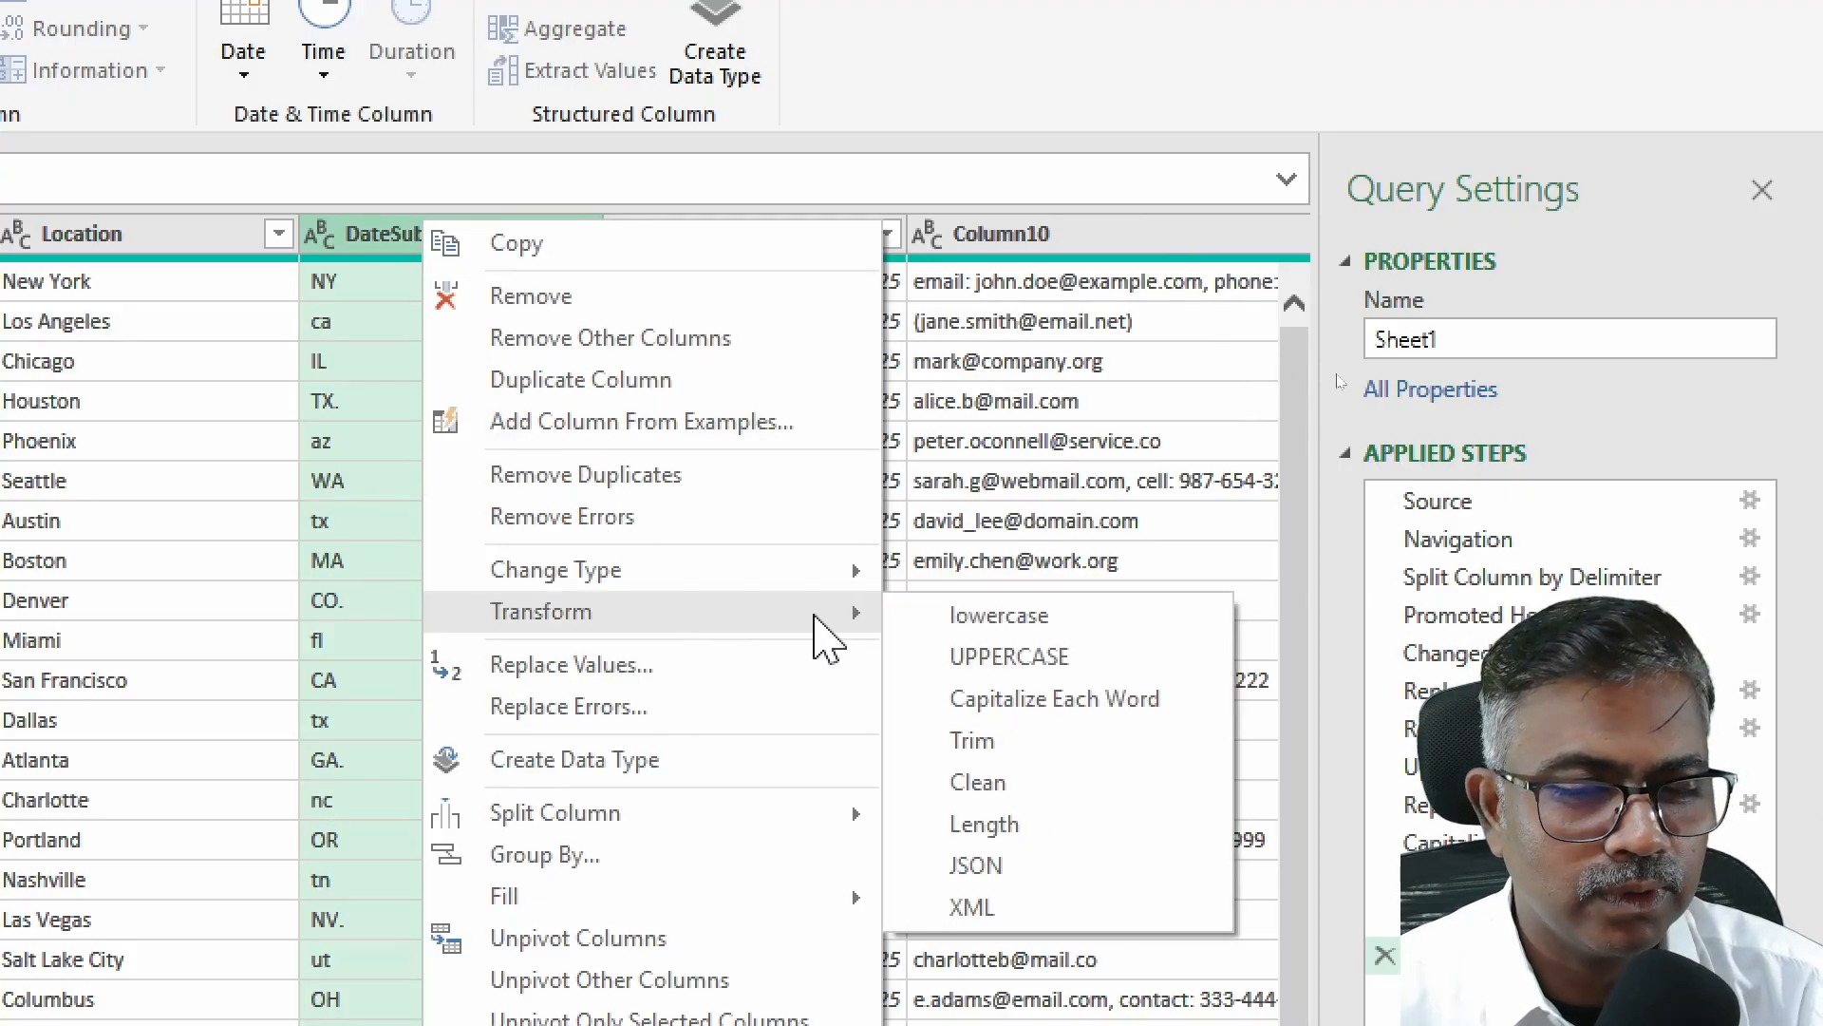
{"action": "left_click", "coordinate": [984, 672]}
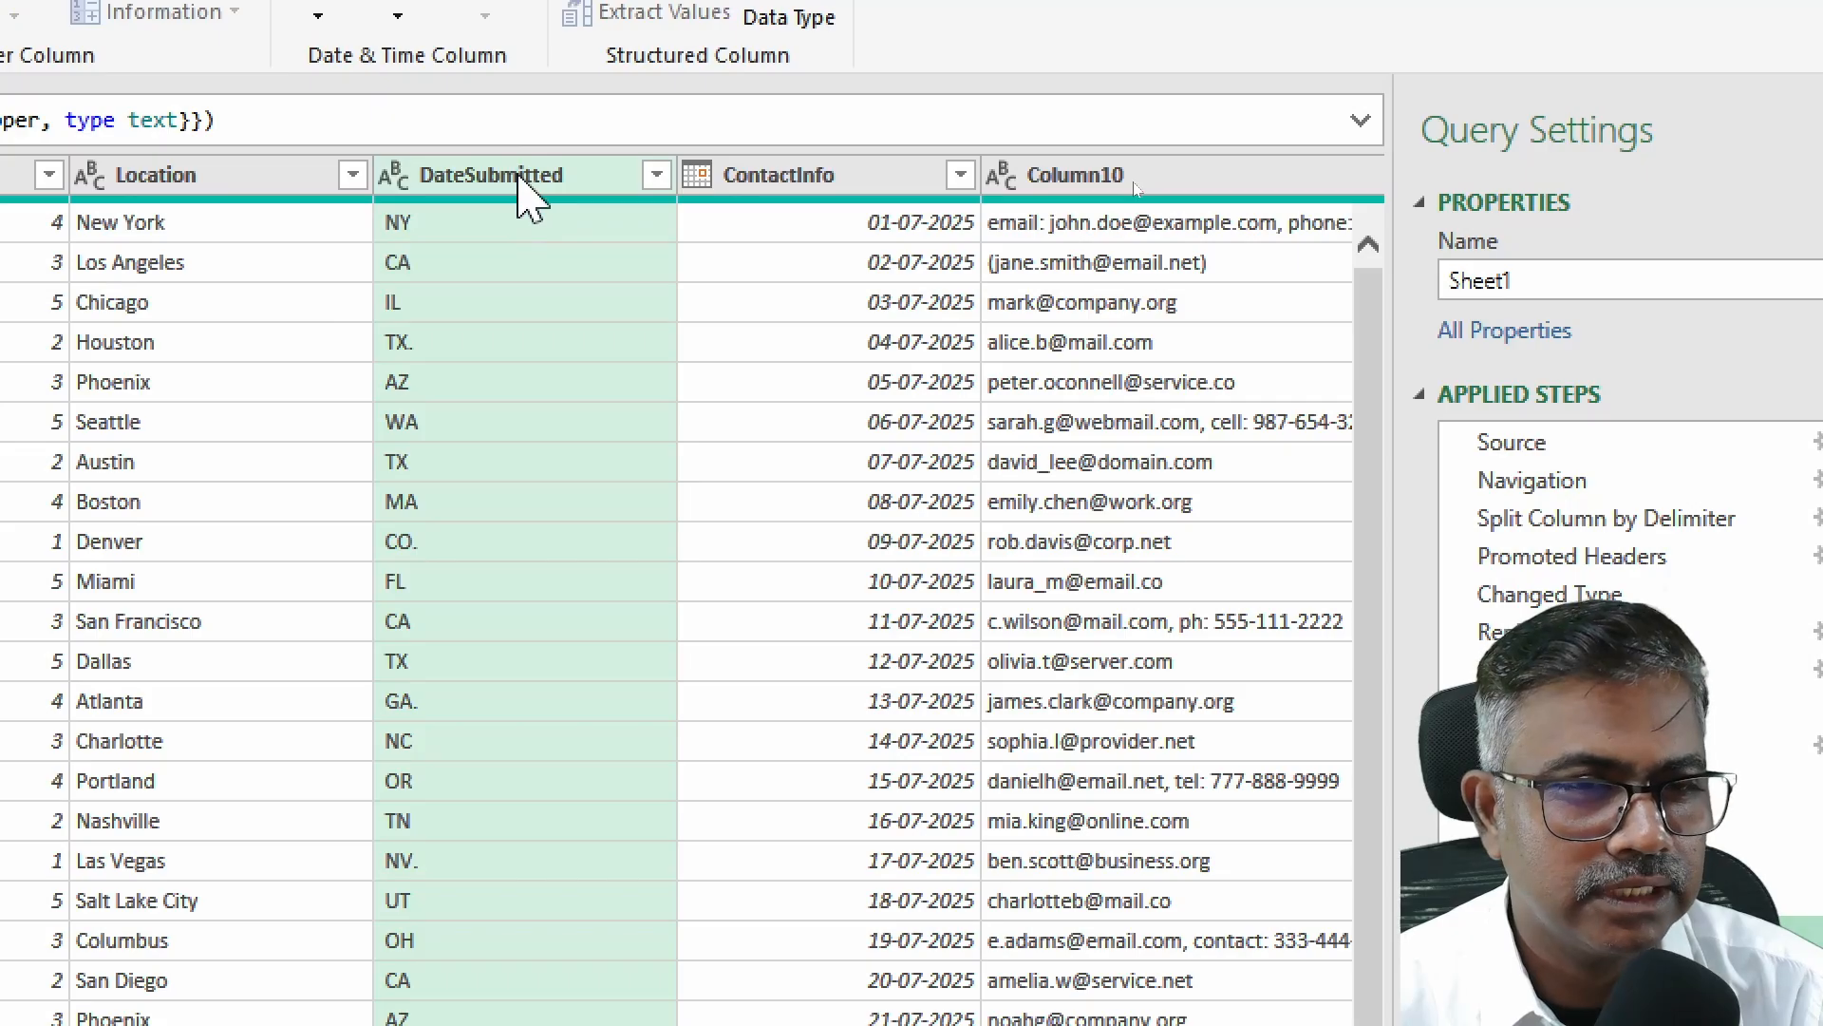
Step: Remove every period from the state codes in the DateSubmitted column by replacing "." with nothing
{"action": "right_click", "coordinate": [520, 158]}
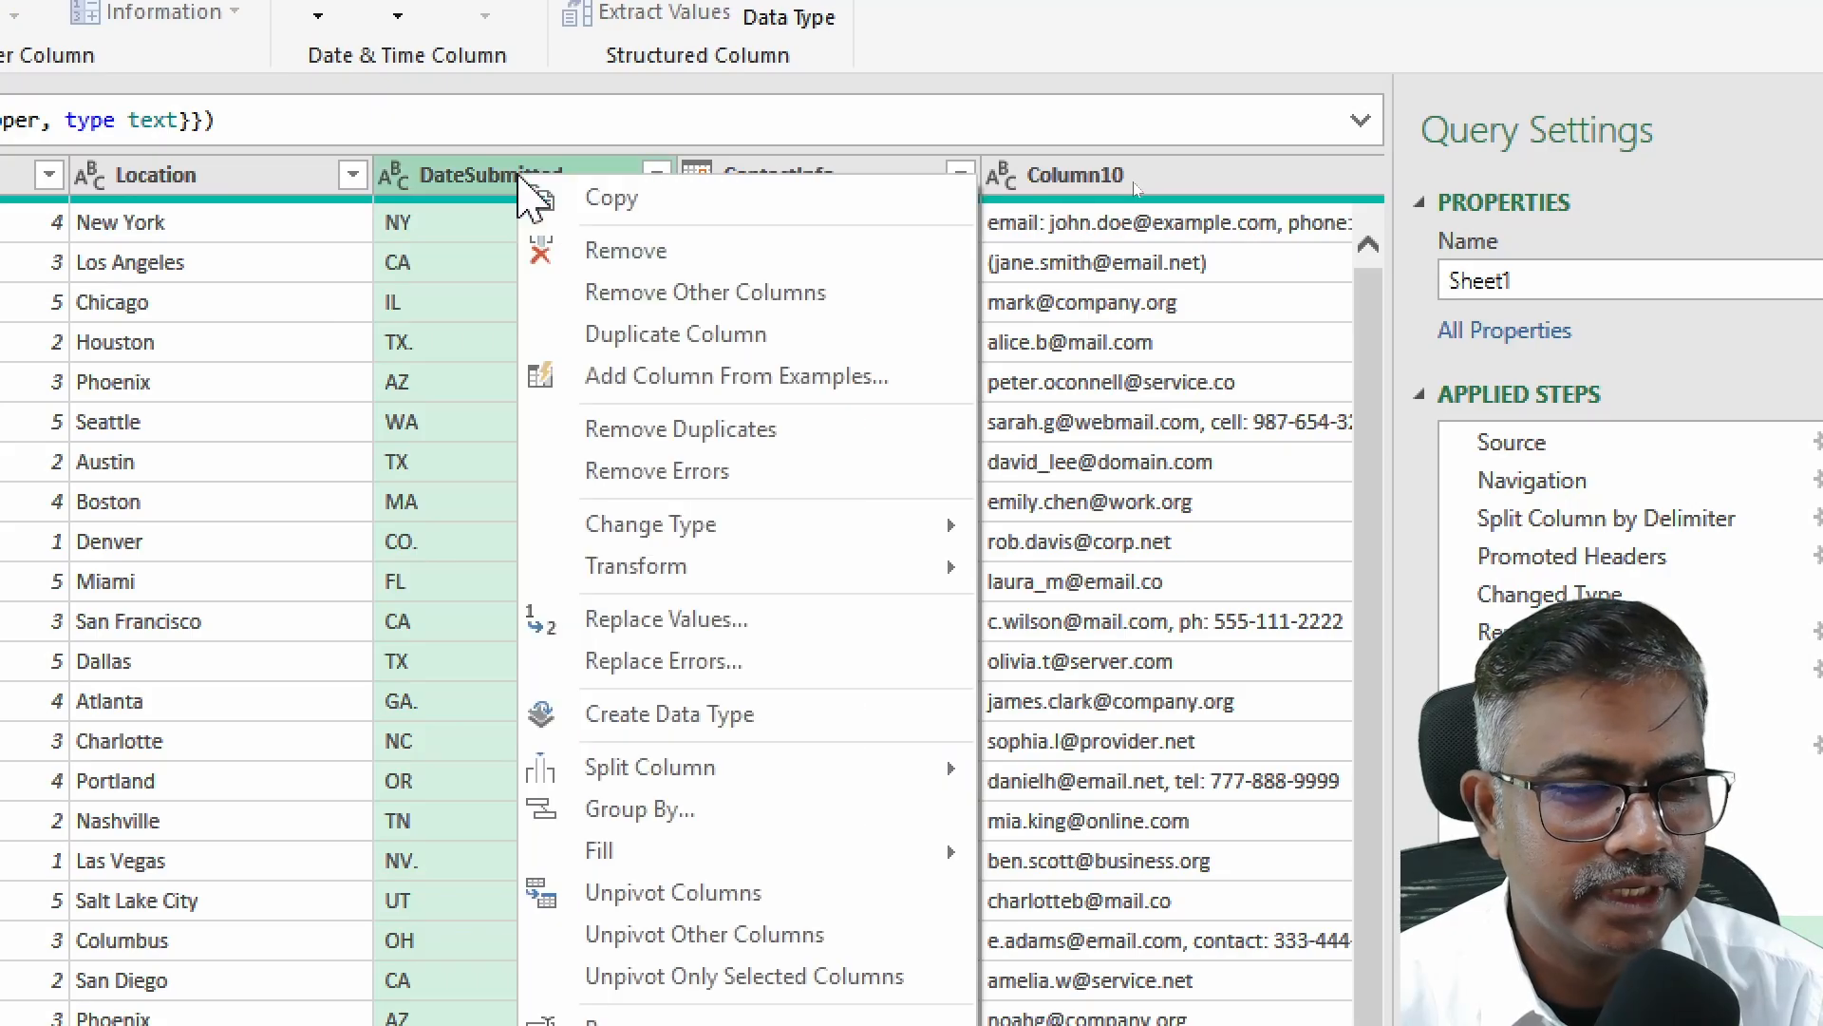
{"action": "left_click", "coordinate": [667, 619]}
{"action": "left_click_drag", "start_coordinate": [171, 541], "coordinate": [924, 323]}
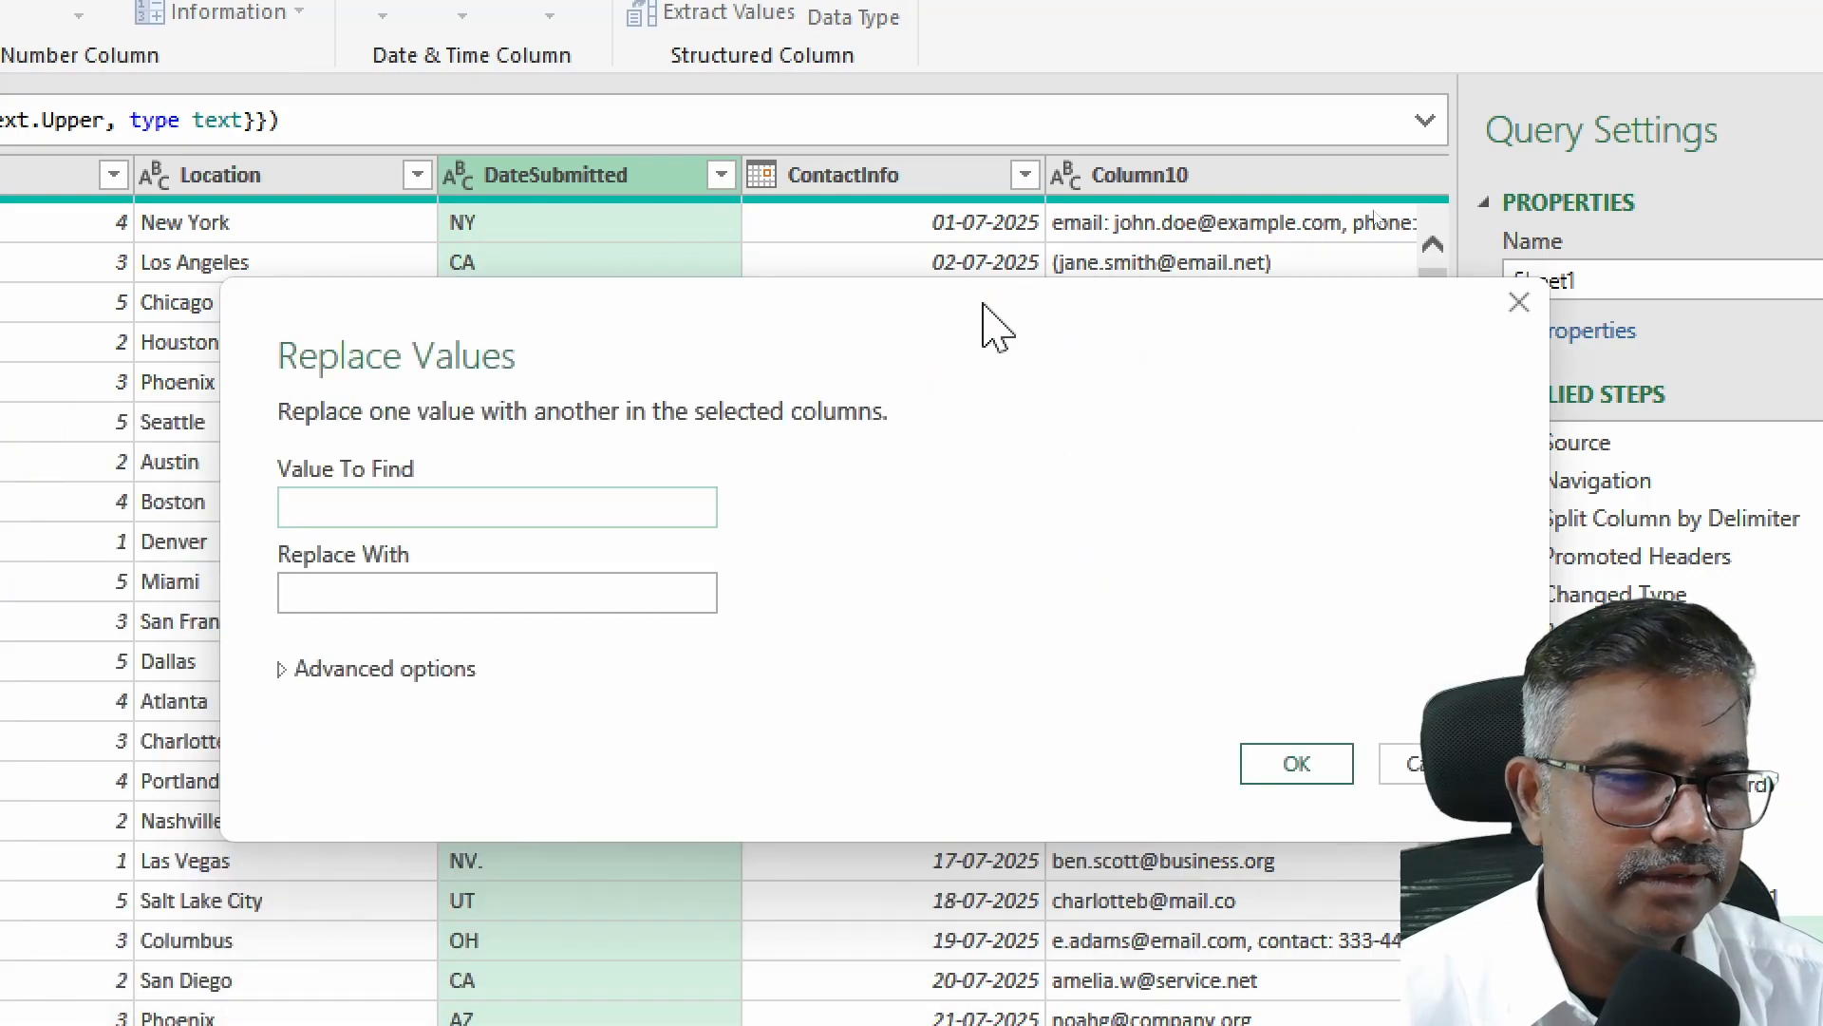
{"action": "left_click", "coordinate": [560, 338]}
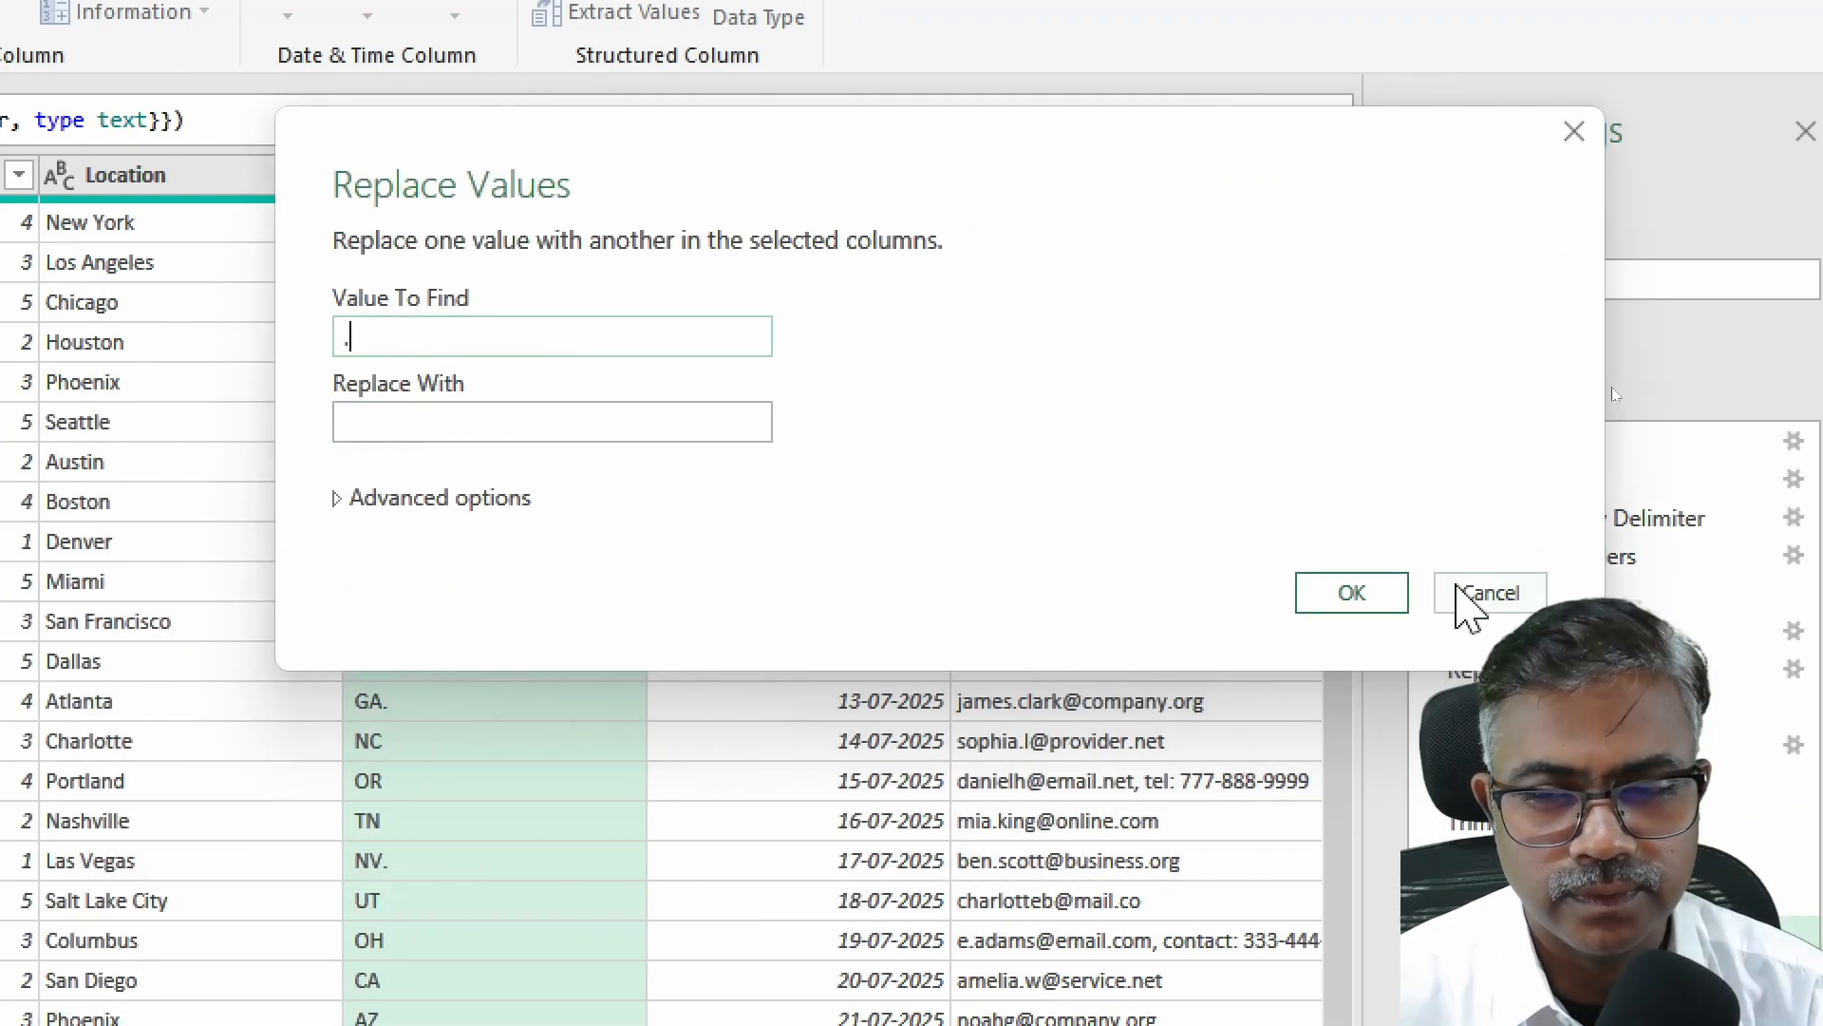
{"action": "left_click", "coordinate": [1446, 593]}
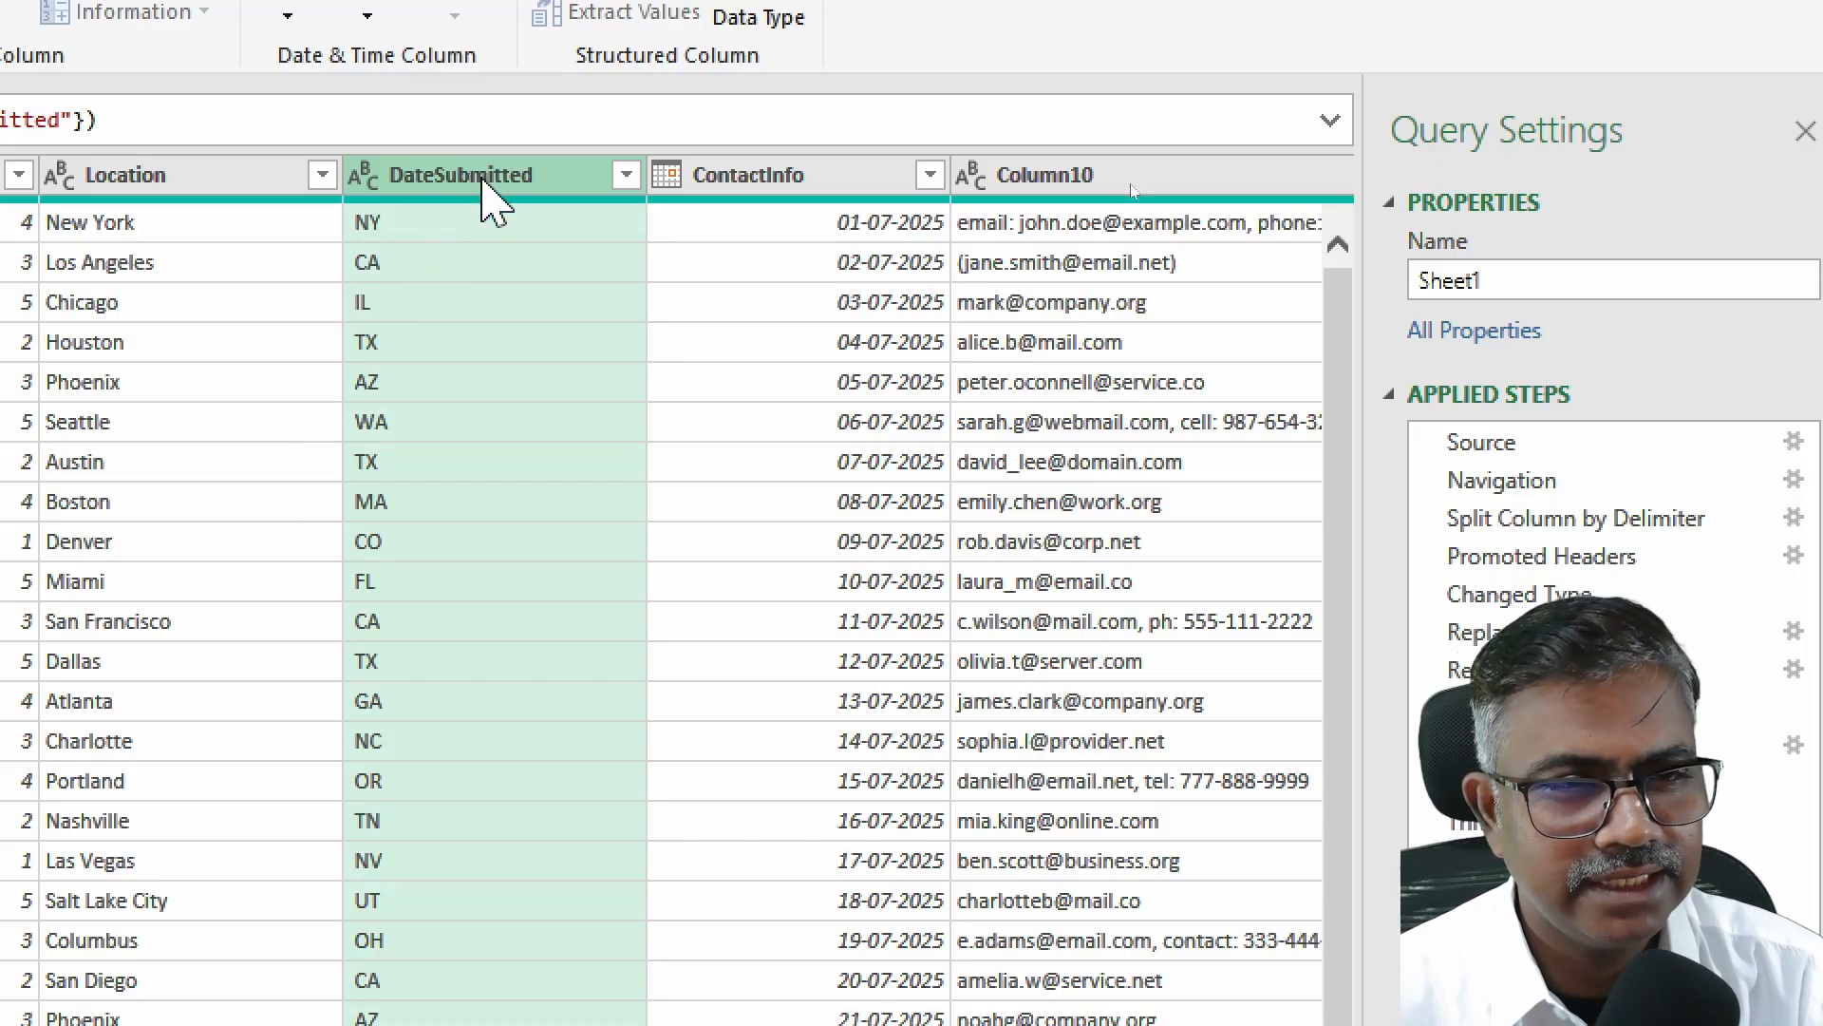
Step: Rename the DateSubmitted column as State and the ContactInfo column as Date Submitted
{"action": "double_click", "coordinate": [484, 178]}
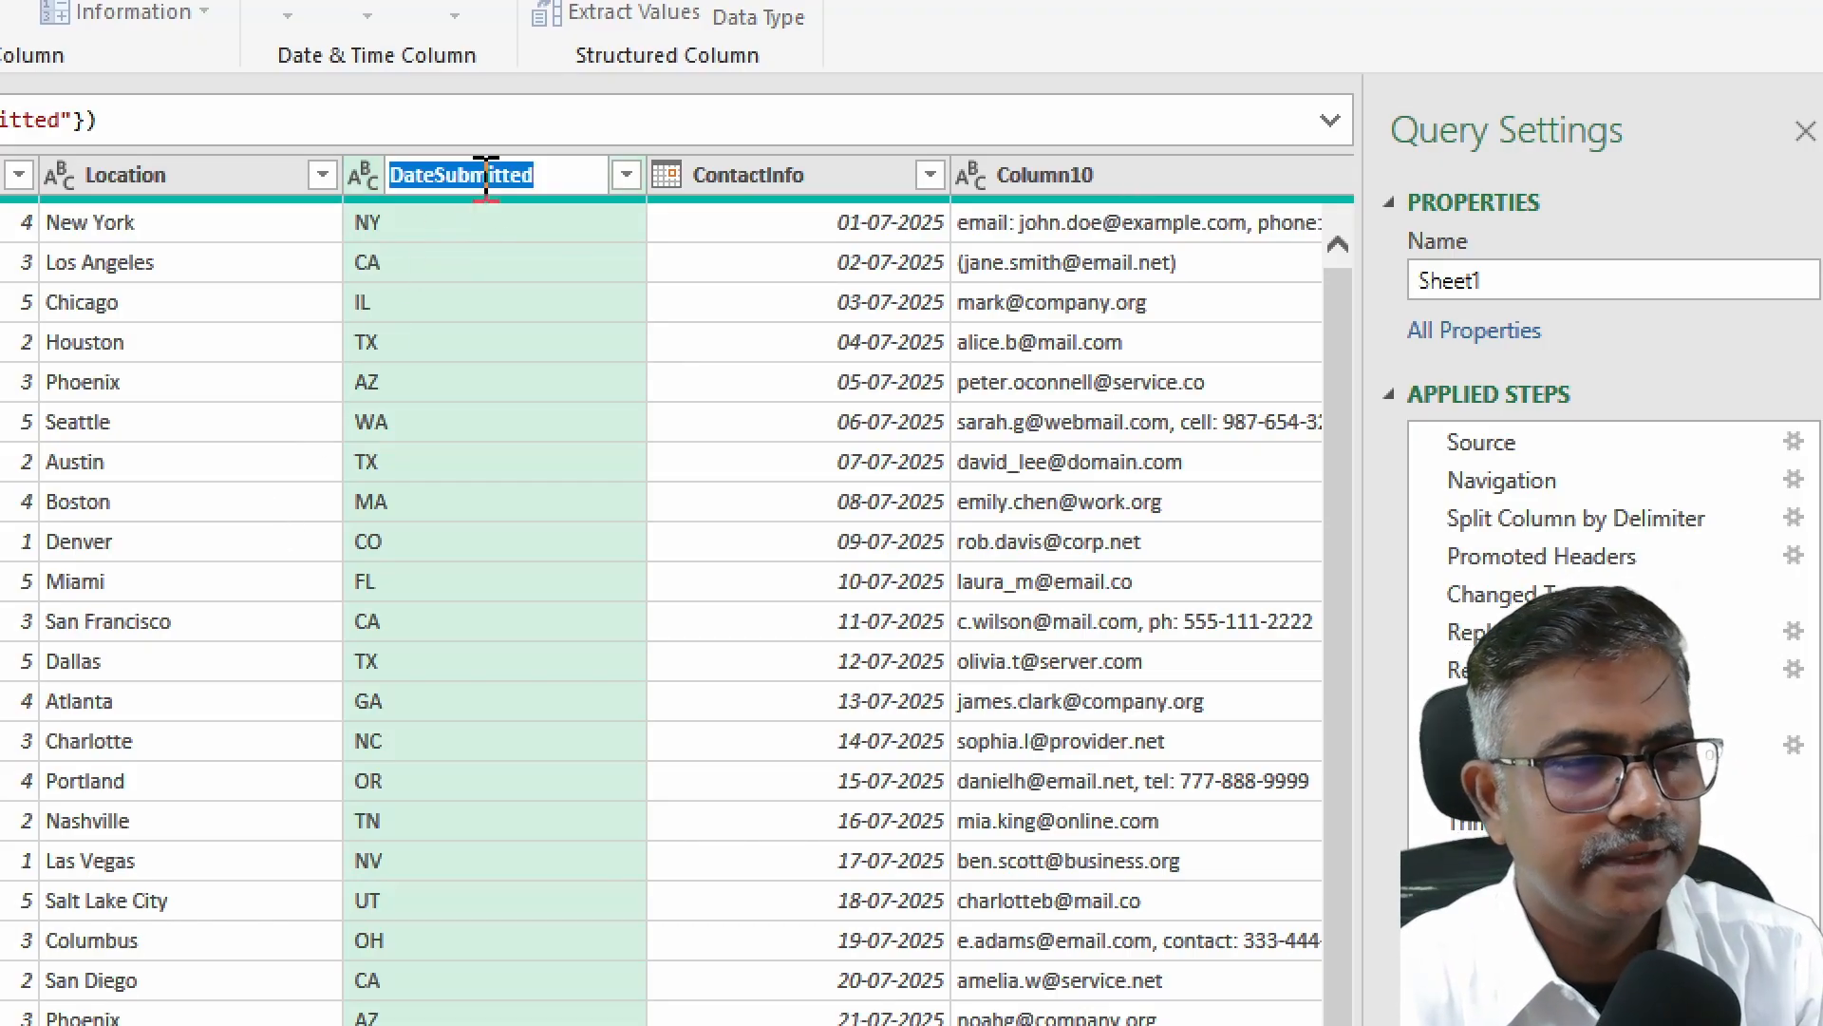
{"action": "type", "text": "State"}
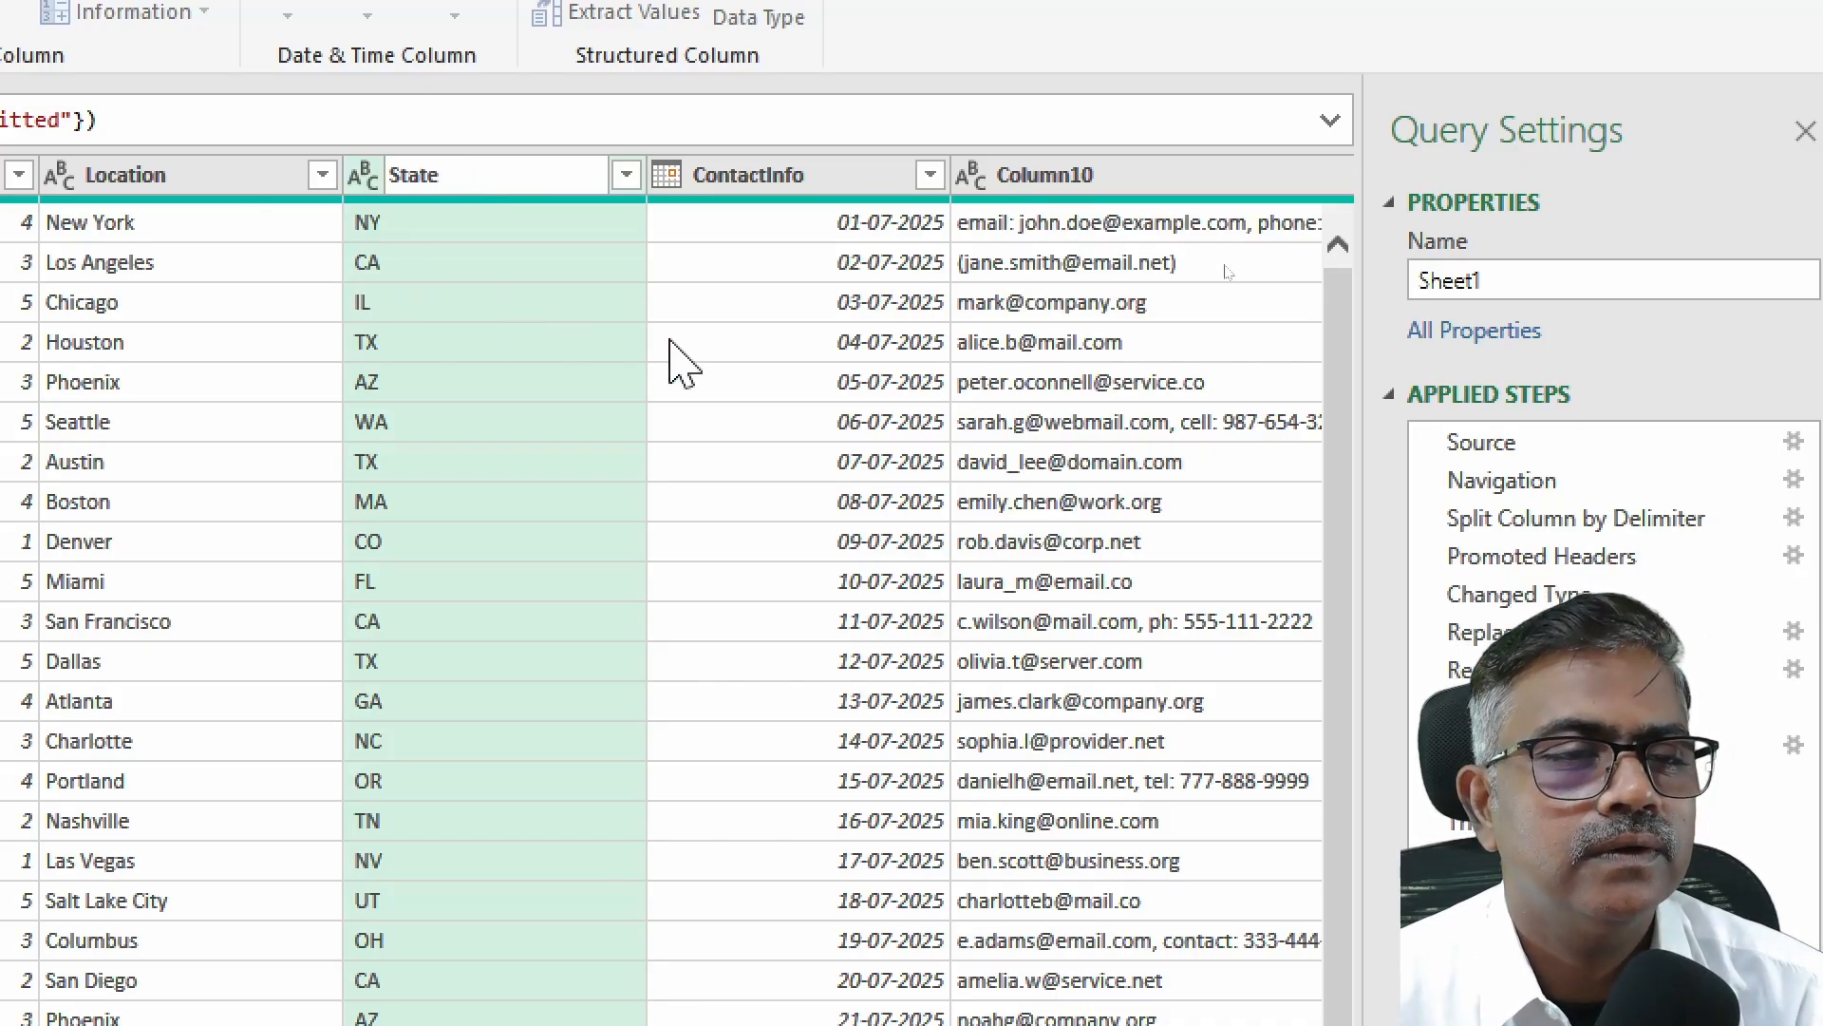
{"action": "key", "text": "Return"}
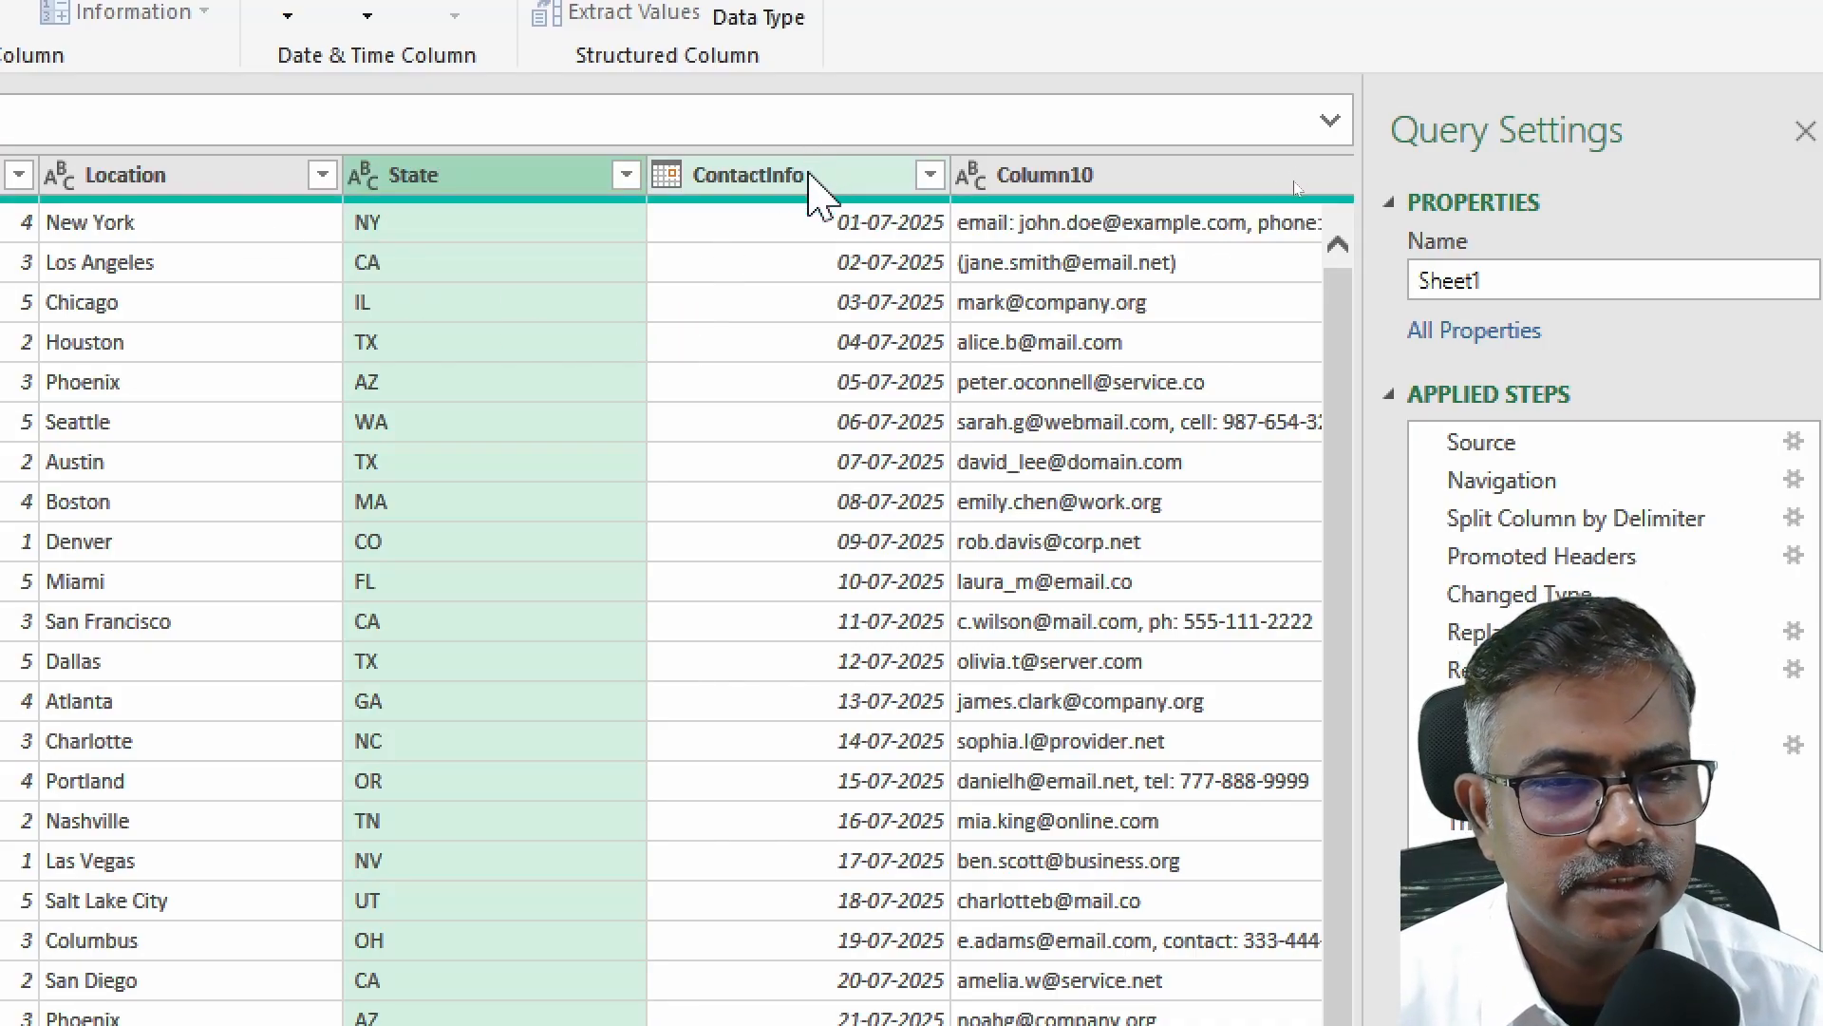
{"action": "double_click", "coordinate": [810, 176]}
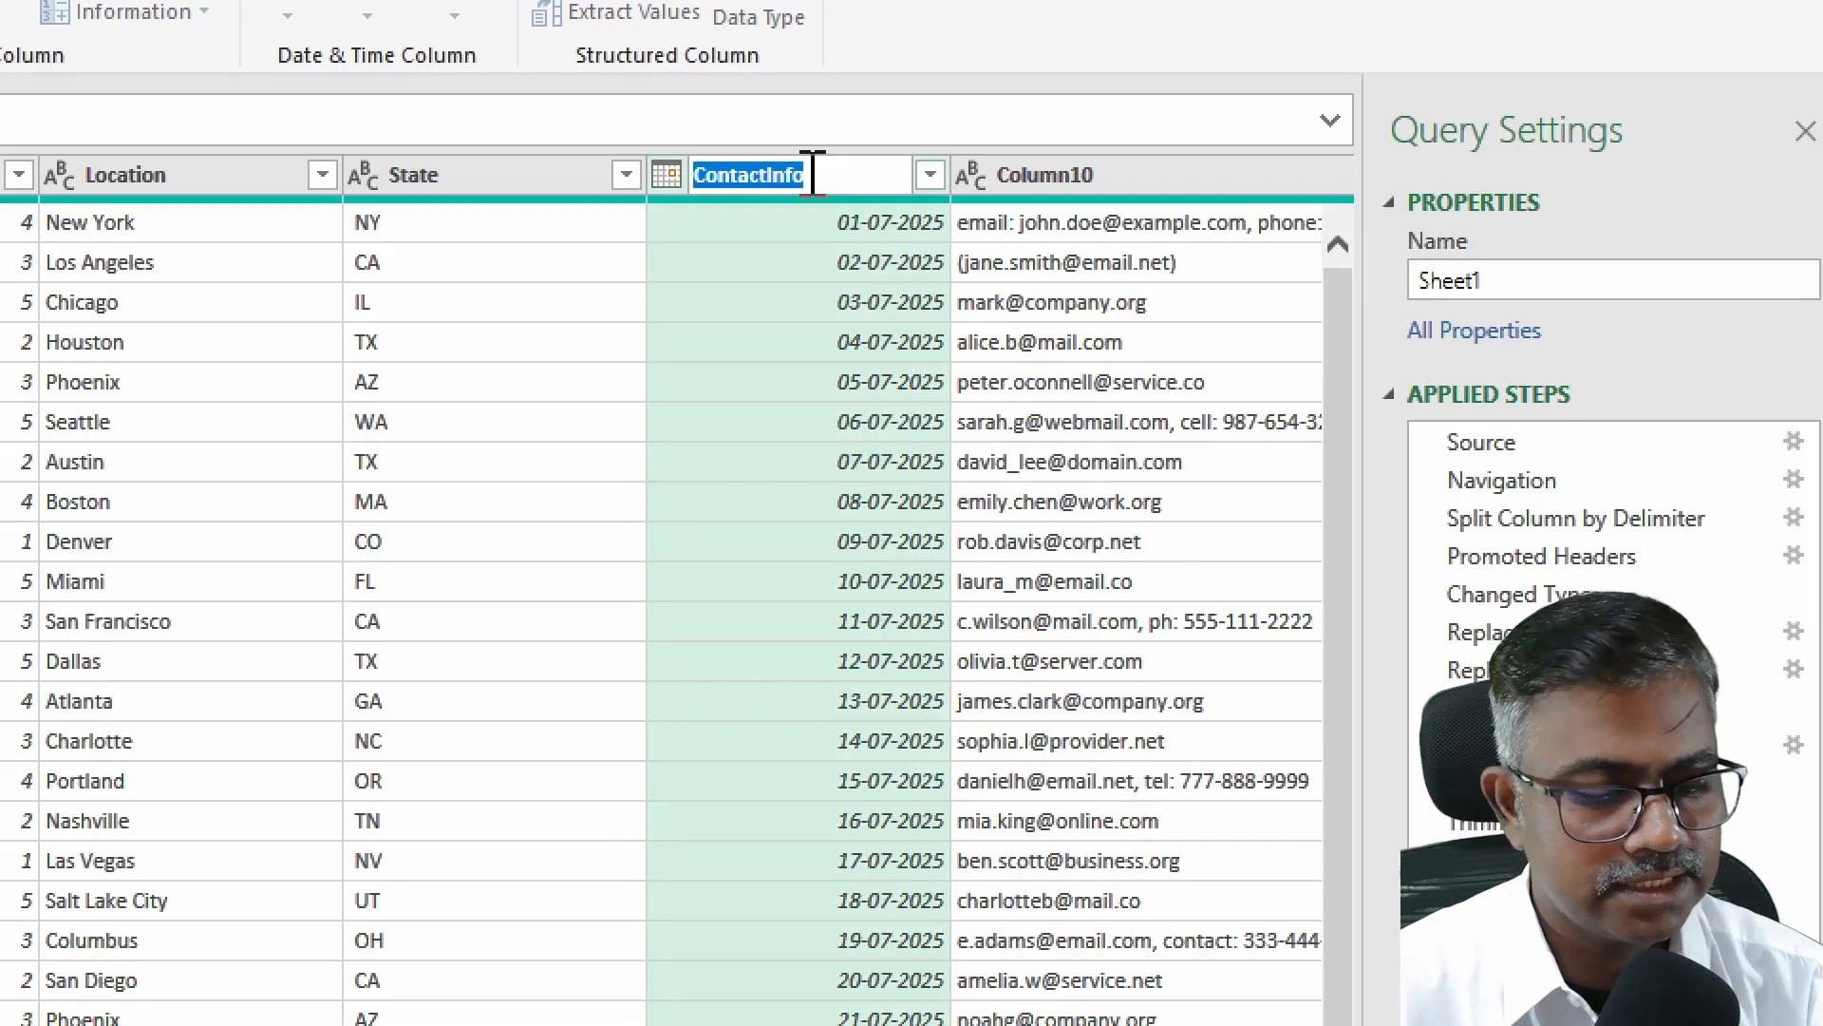
{"action": "type", "text": "Date Submitted"}
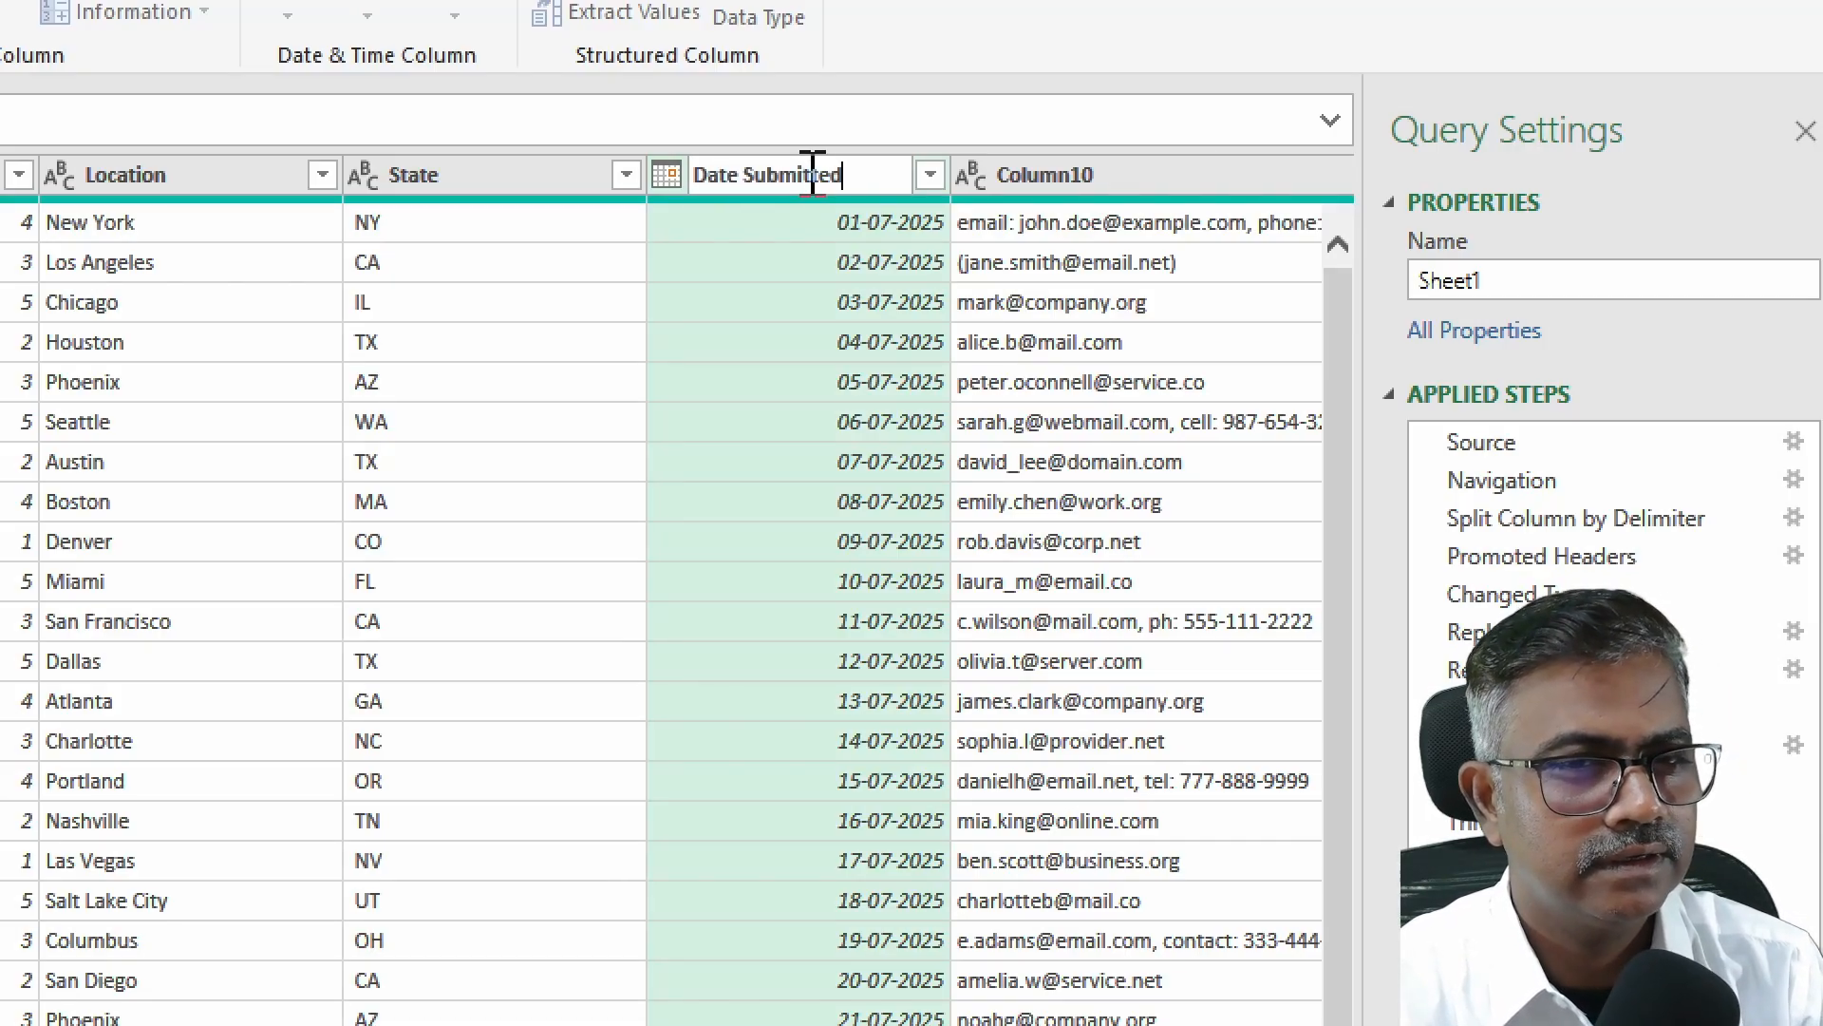
{"action": "key", "text": "Return"}
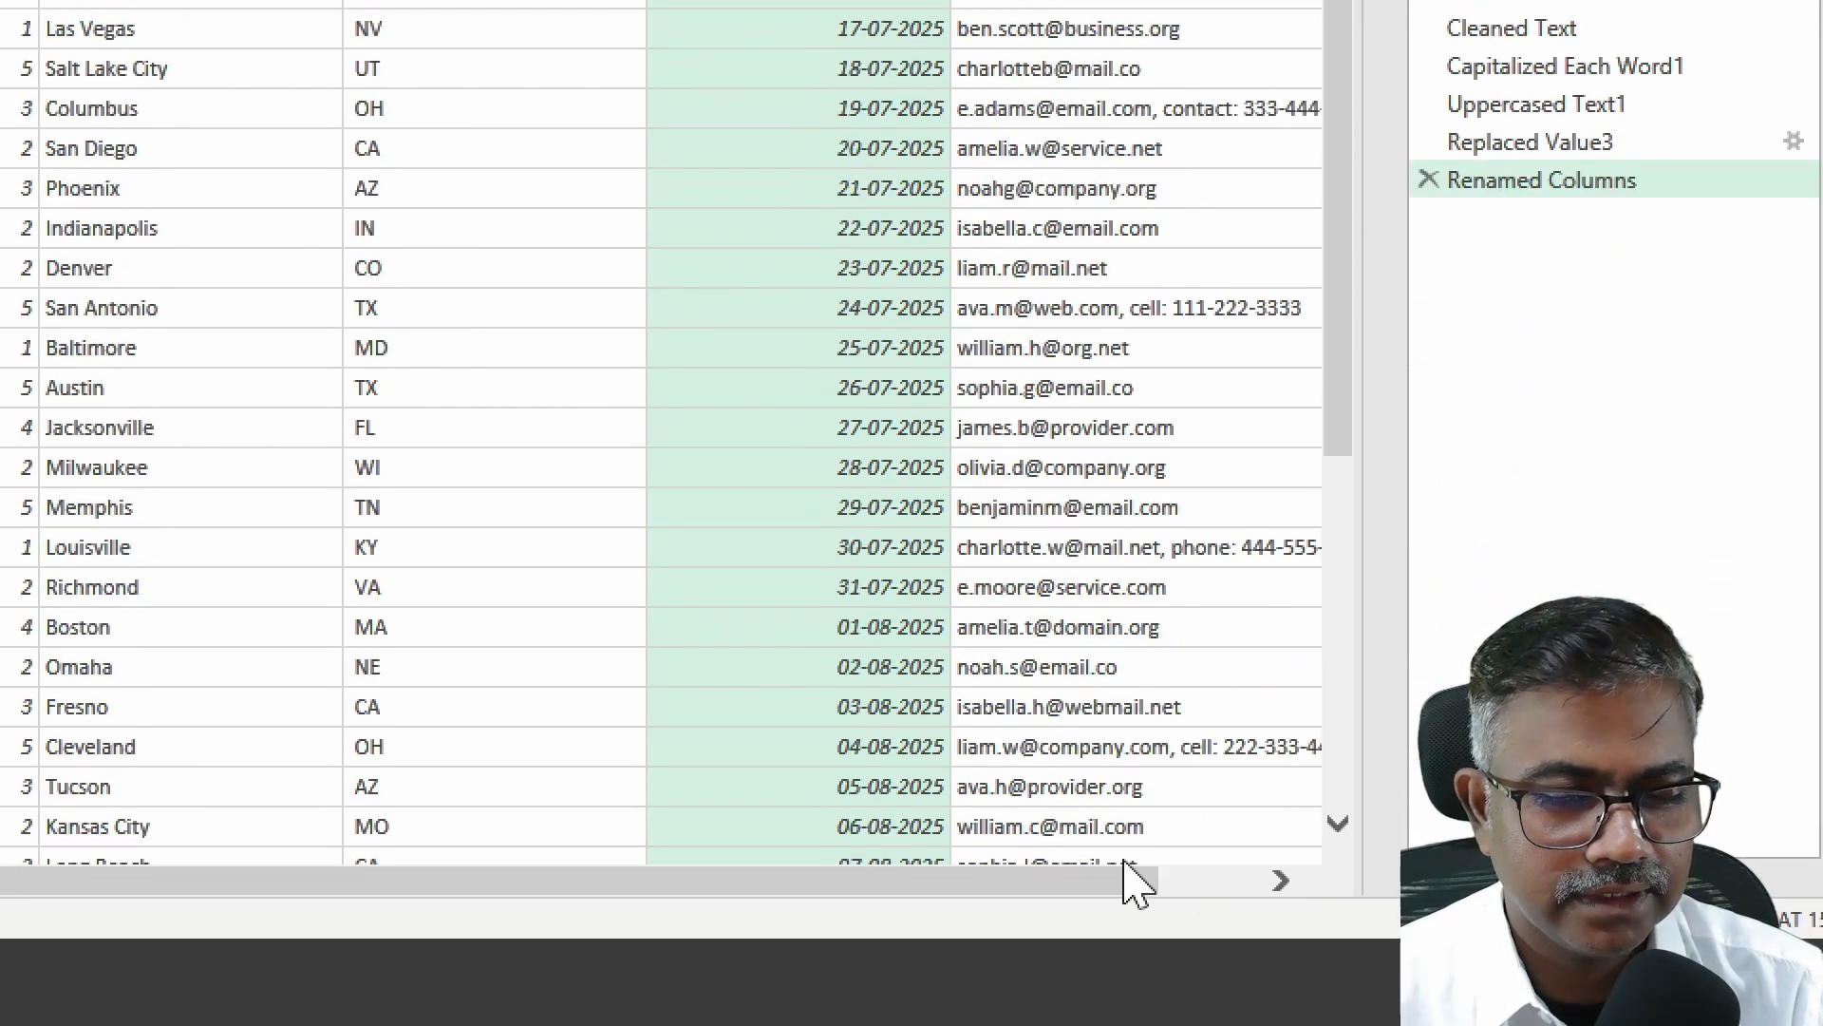
Step: Split Column10 by the Comma delimiter at each occurrence
{"action": "left_click_drag", "start_coordinate": [1129, 874], "coordinate": [1235, 874]}
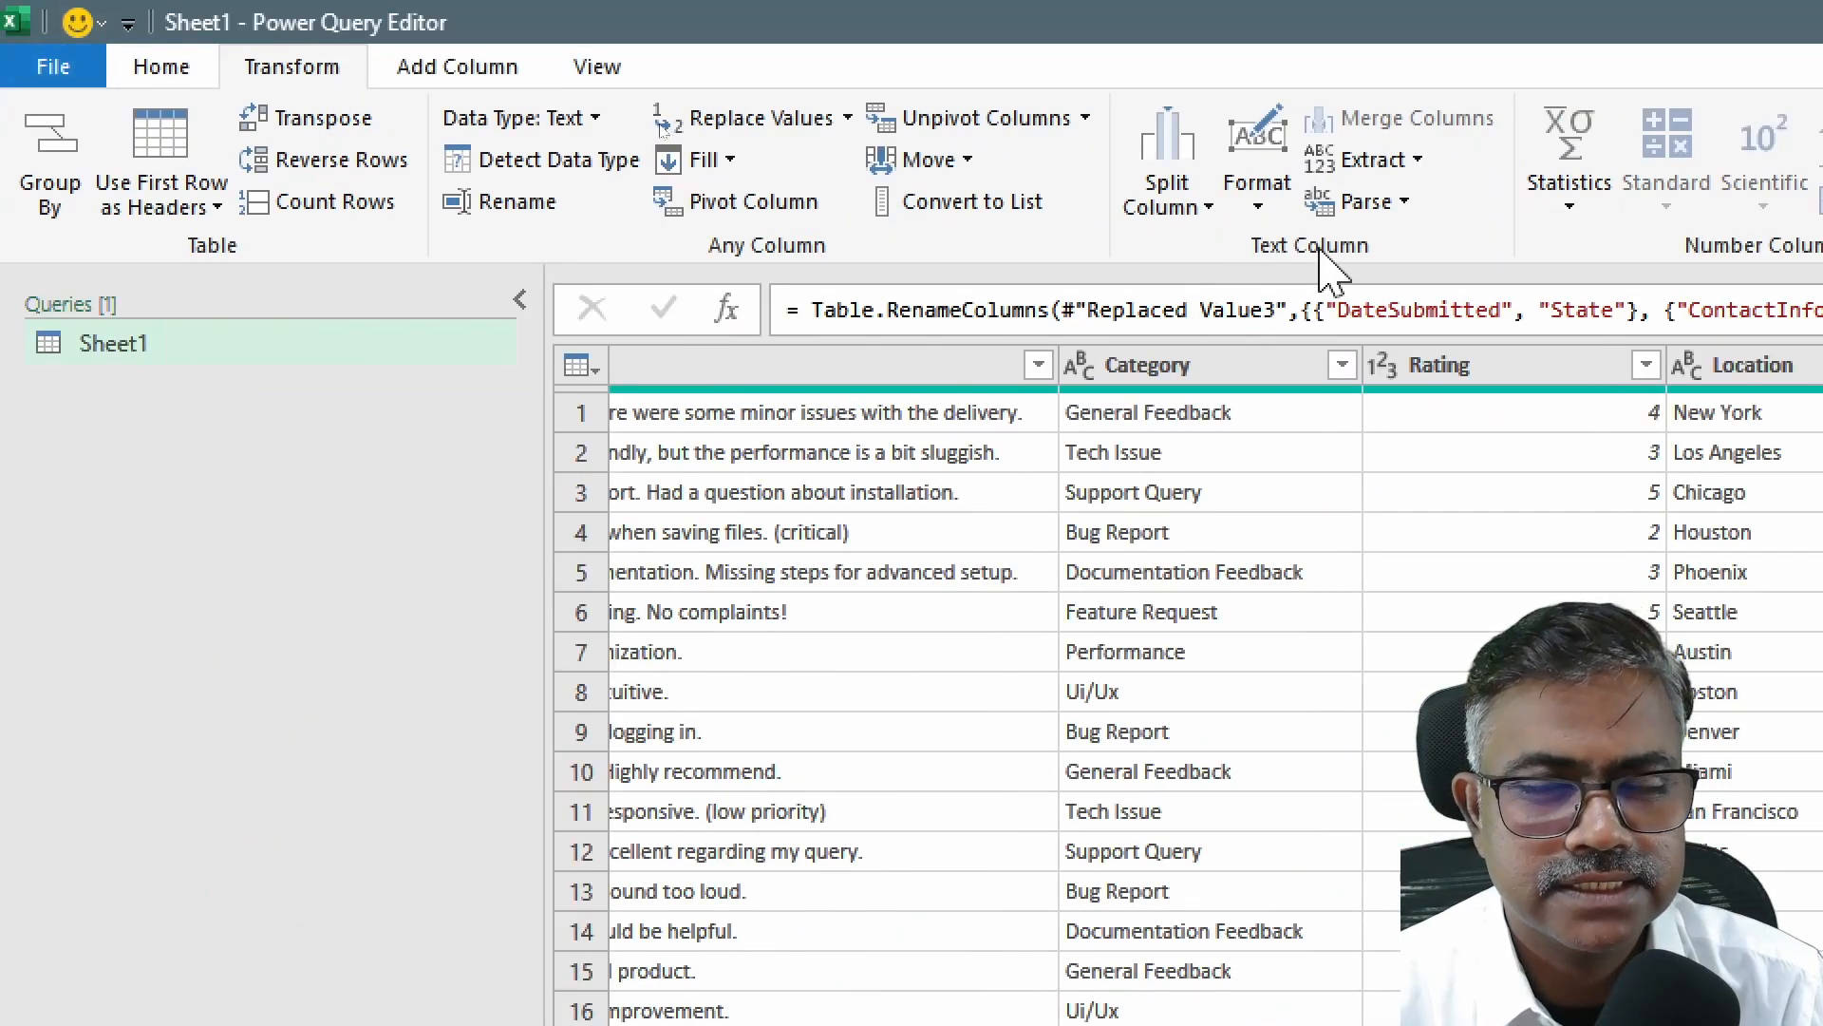
{"action": "left_click", "coordinate": [1181, 218]}
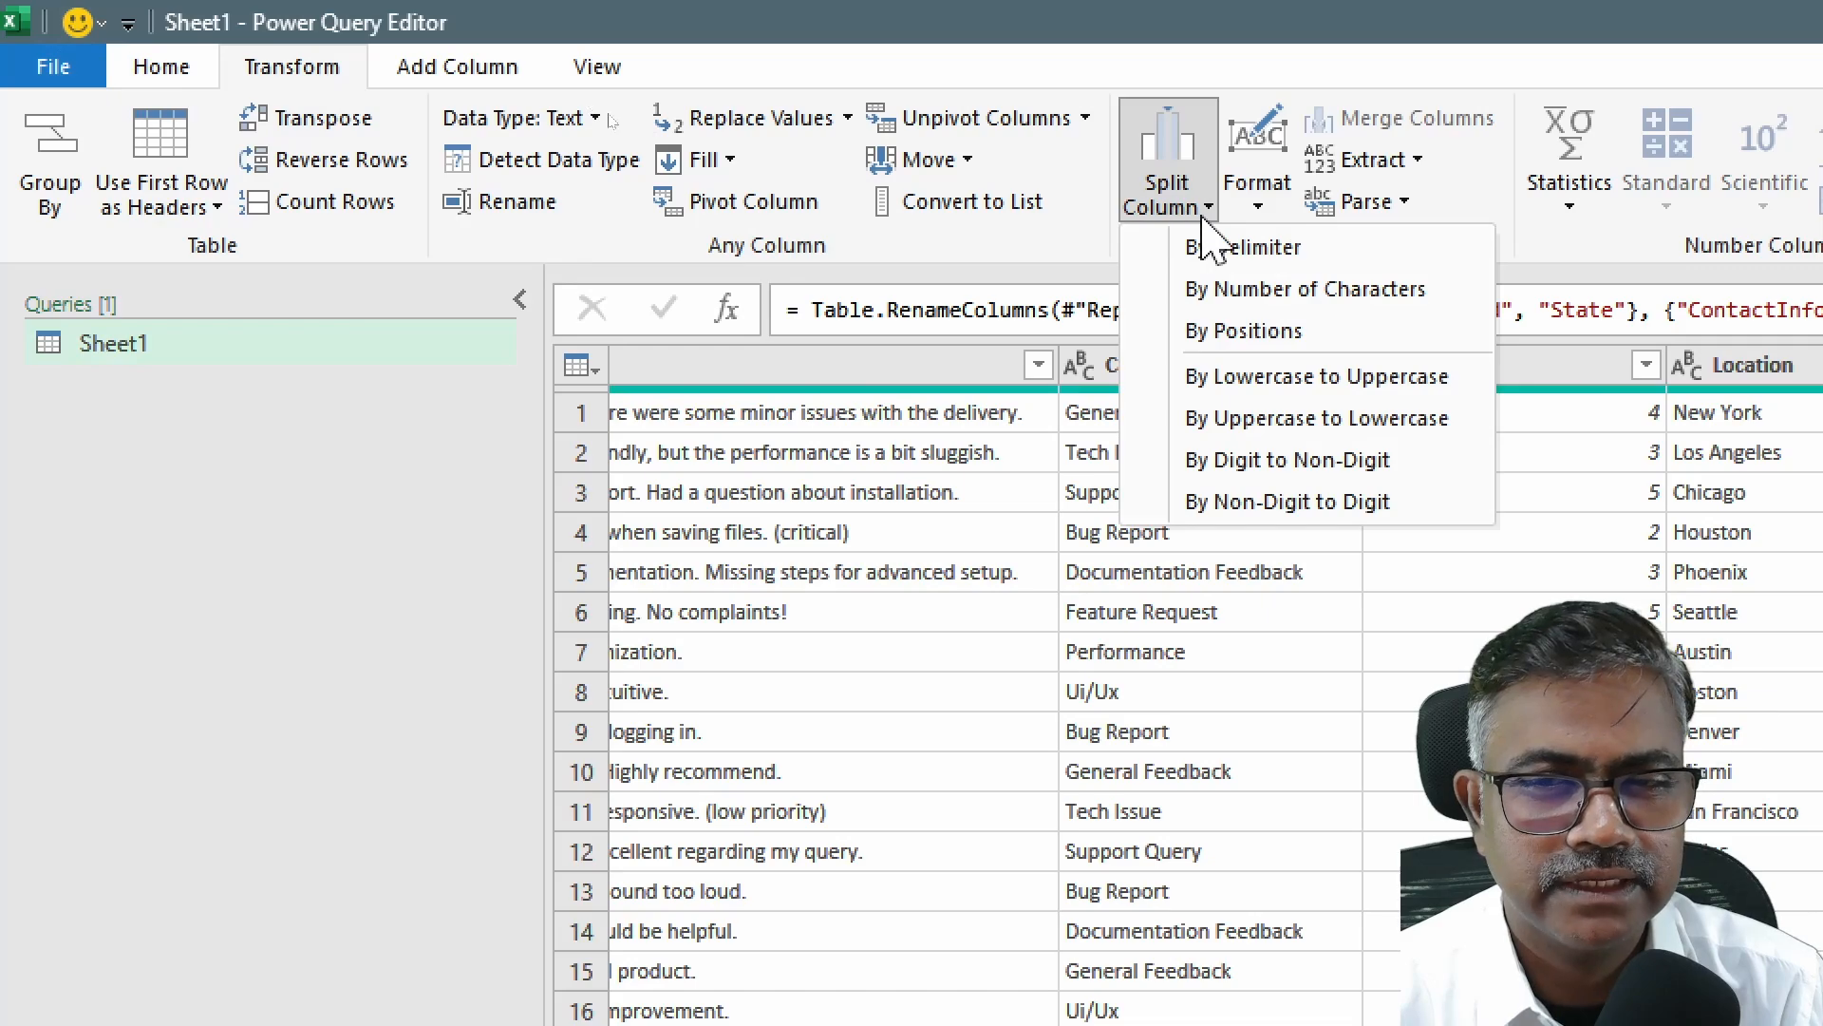
{"action": "left_click", "coordinate": [1235, 249]}
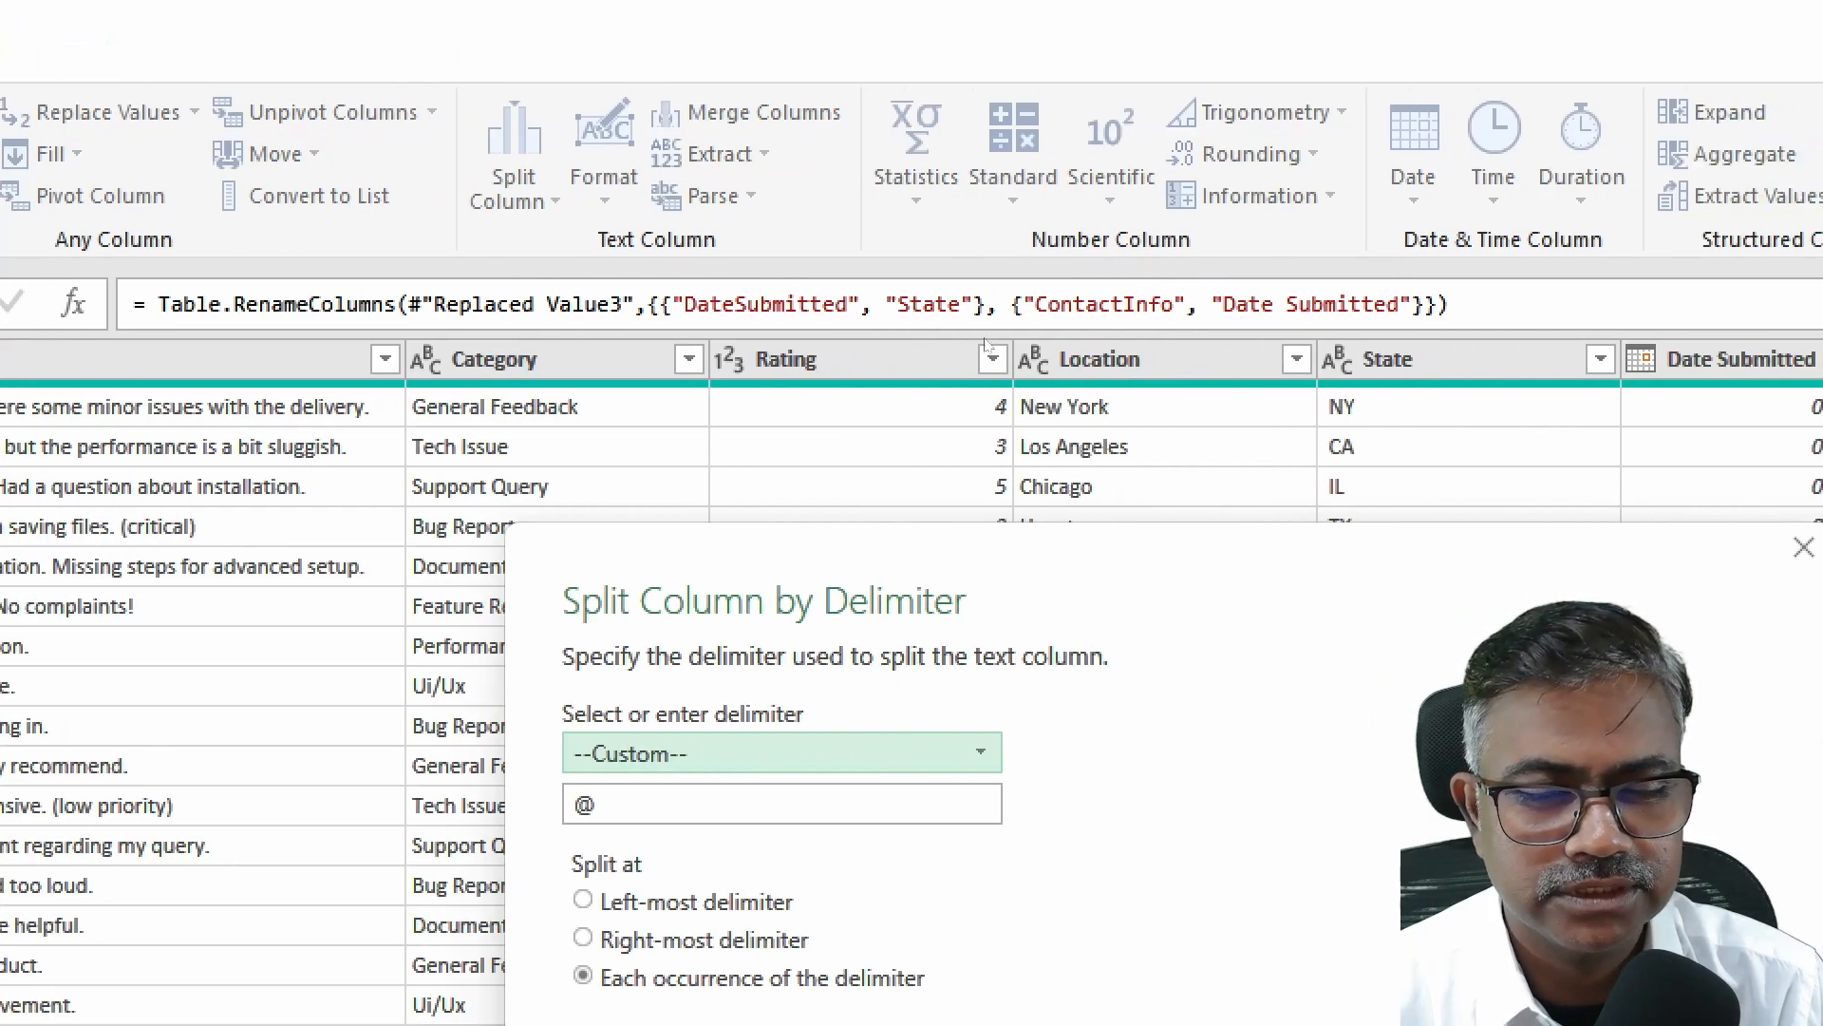
{"action": "left_click_drag", "start_coordinate": [1558, 555], "coordinate": [1246, 64]}
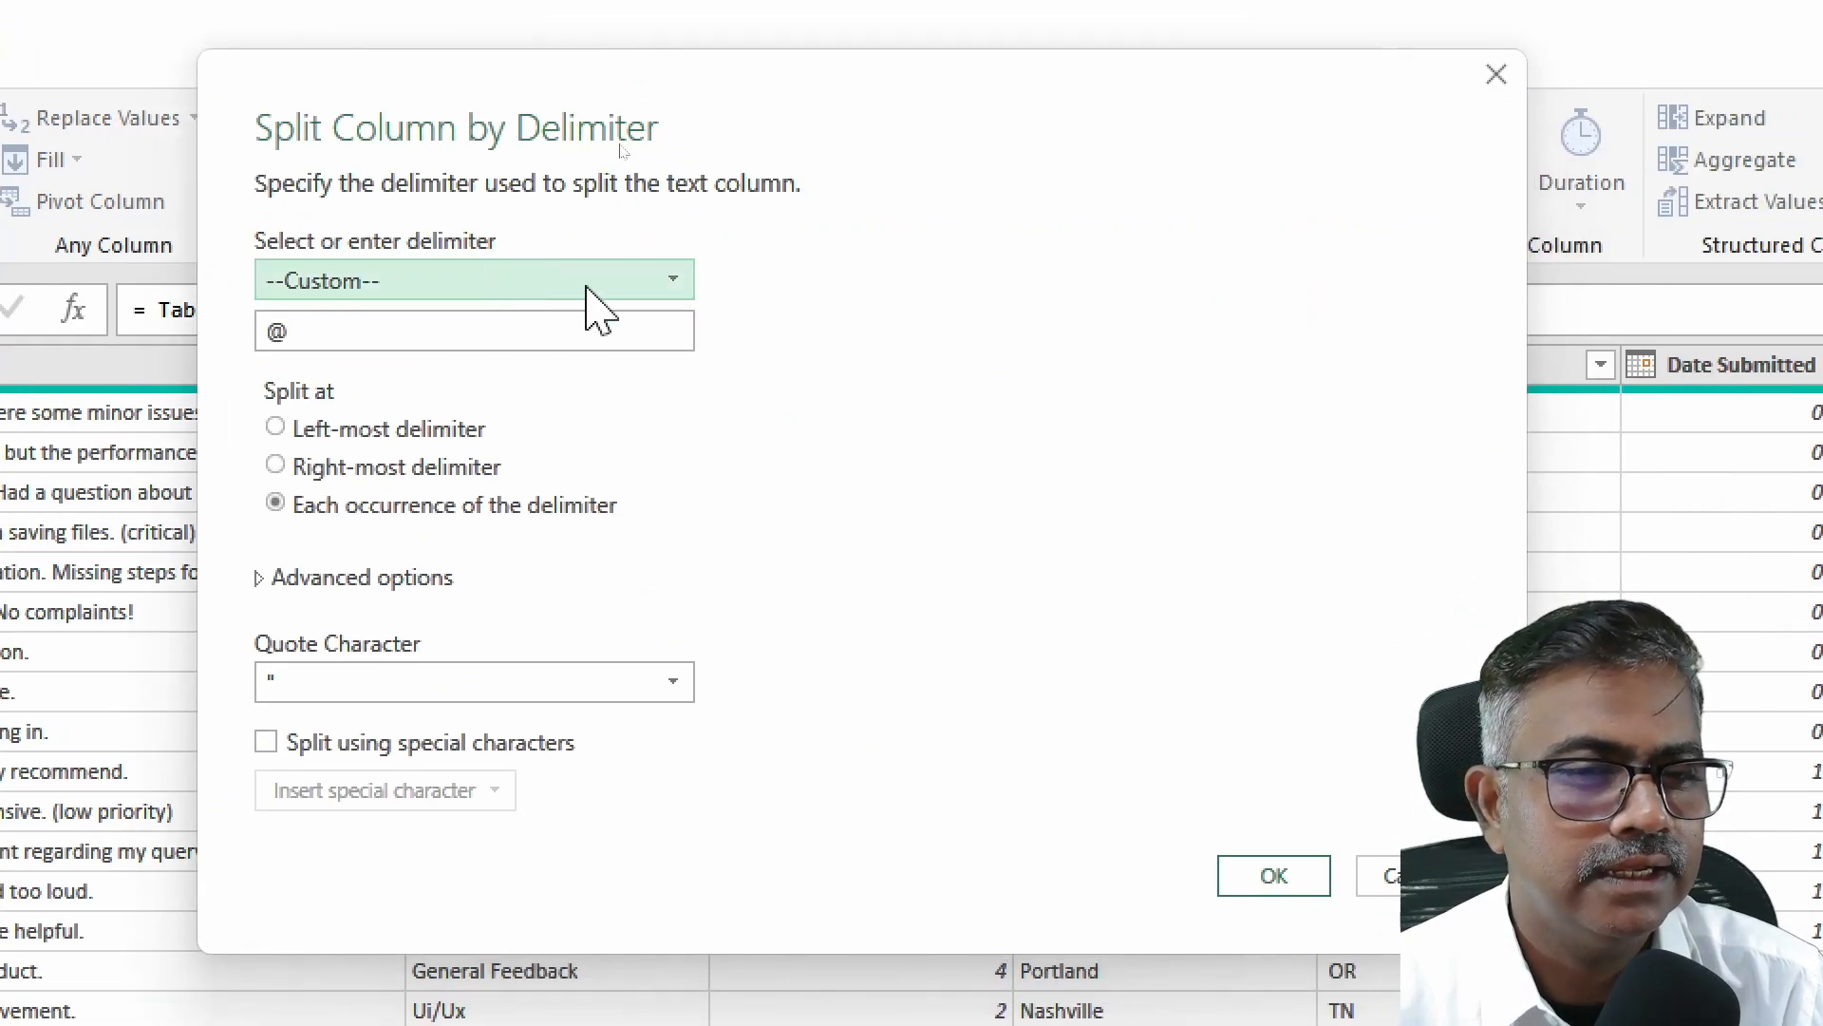
{"action": "left_click", "coordinate": [648, 277]}
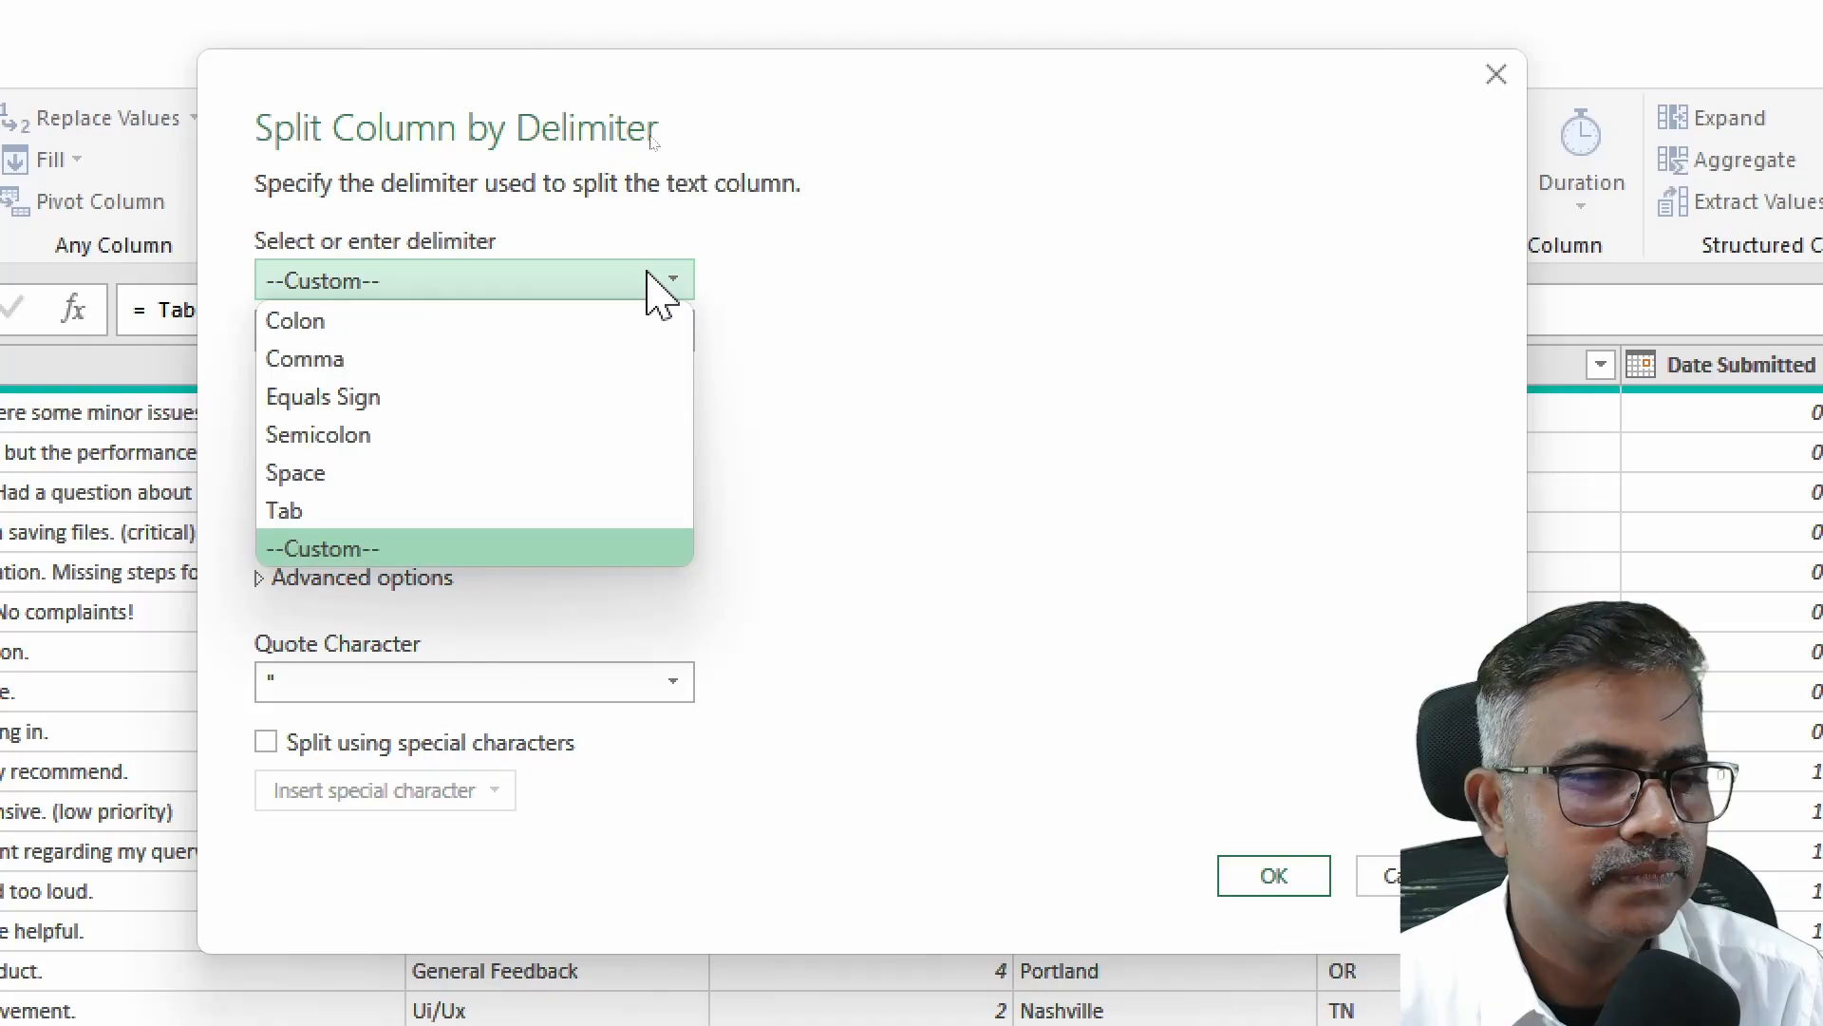
{"action": "left_click", "coordinate": [323, 359]}
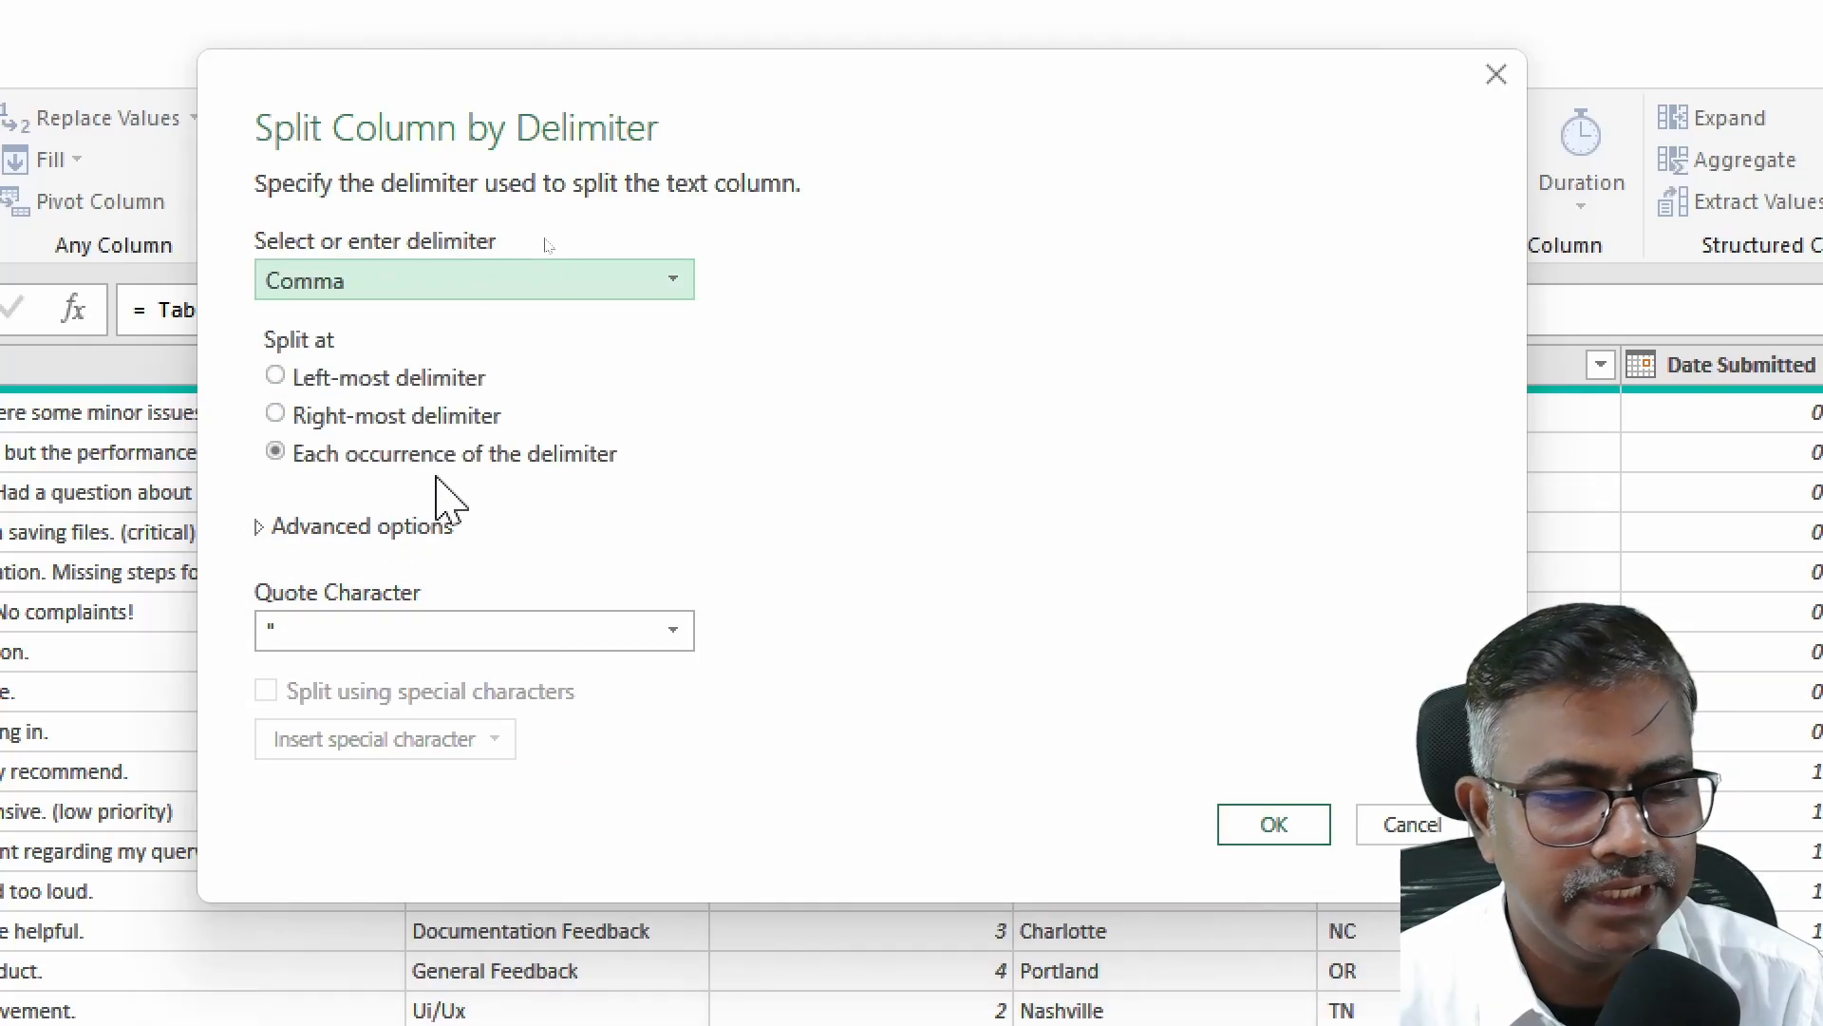
{"action": "left_click", "coordinate": [1268, 828]}
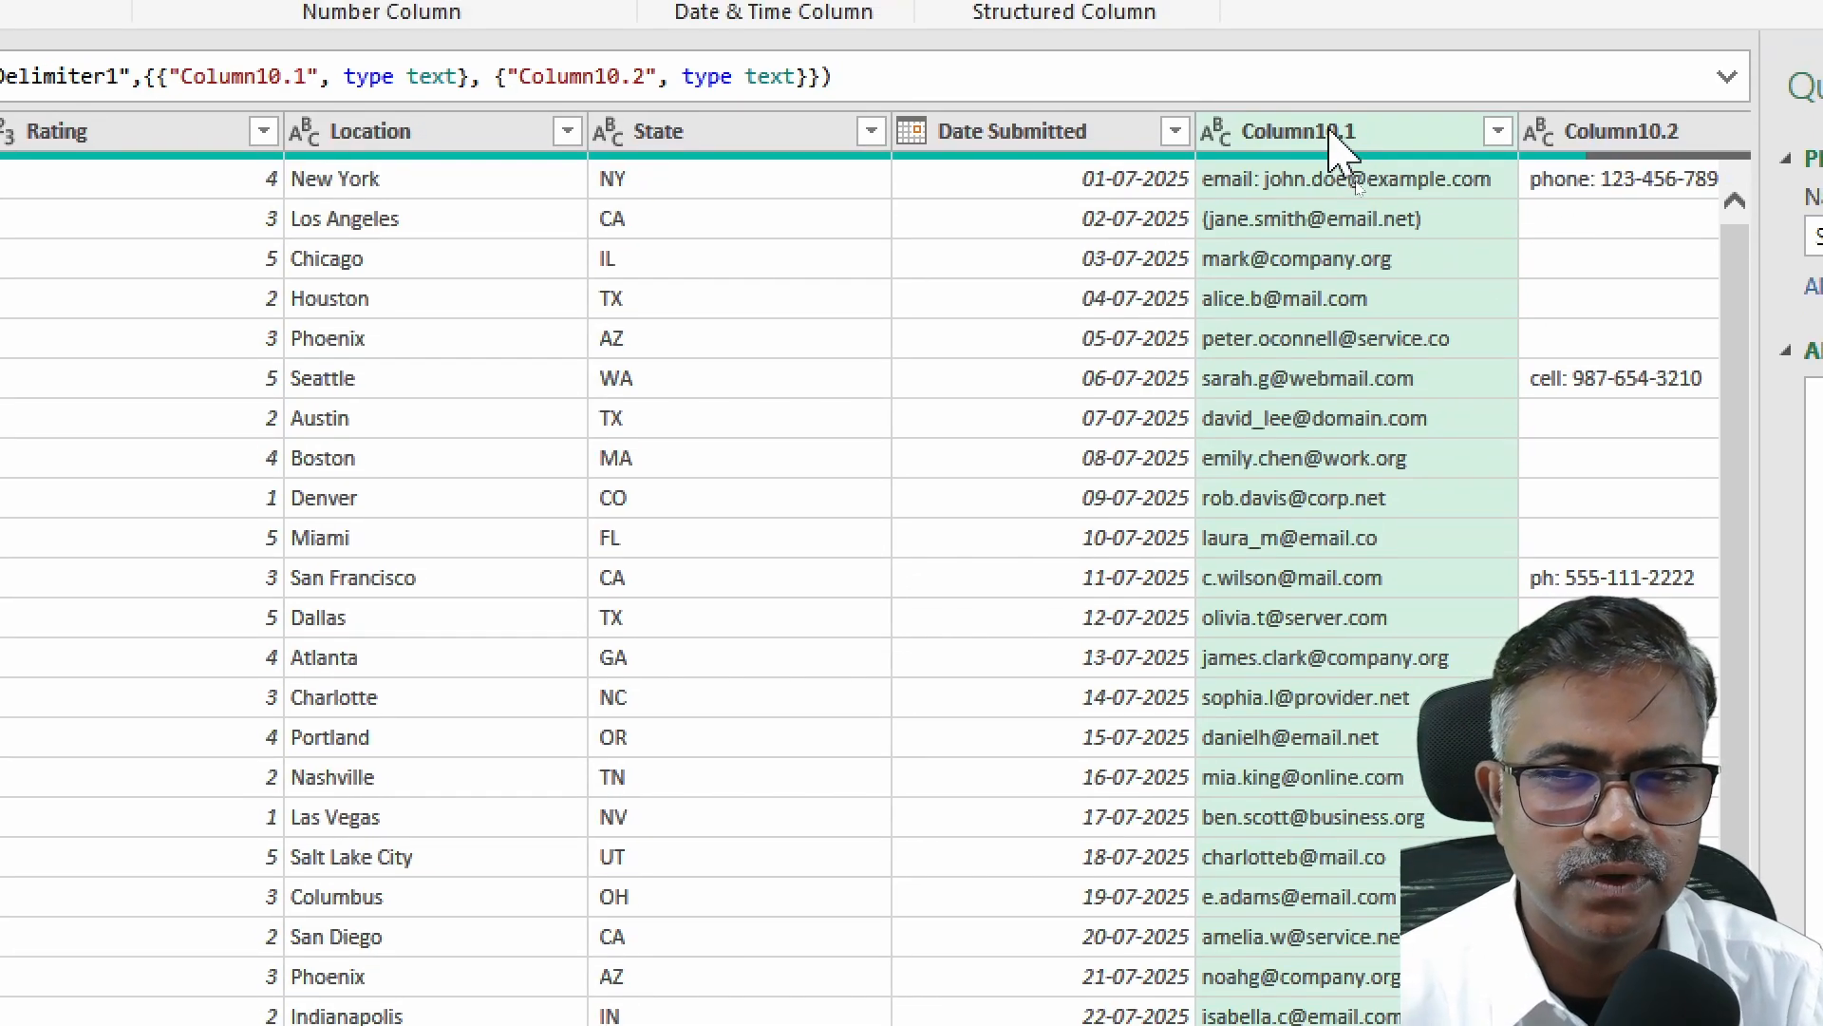
Step: Rename the Column10.1 column as Email ID
{"action": "double_click", "coordinate": [1329, 133]}
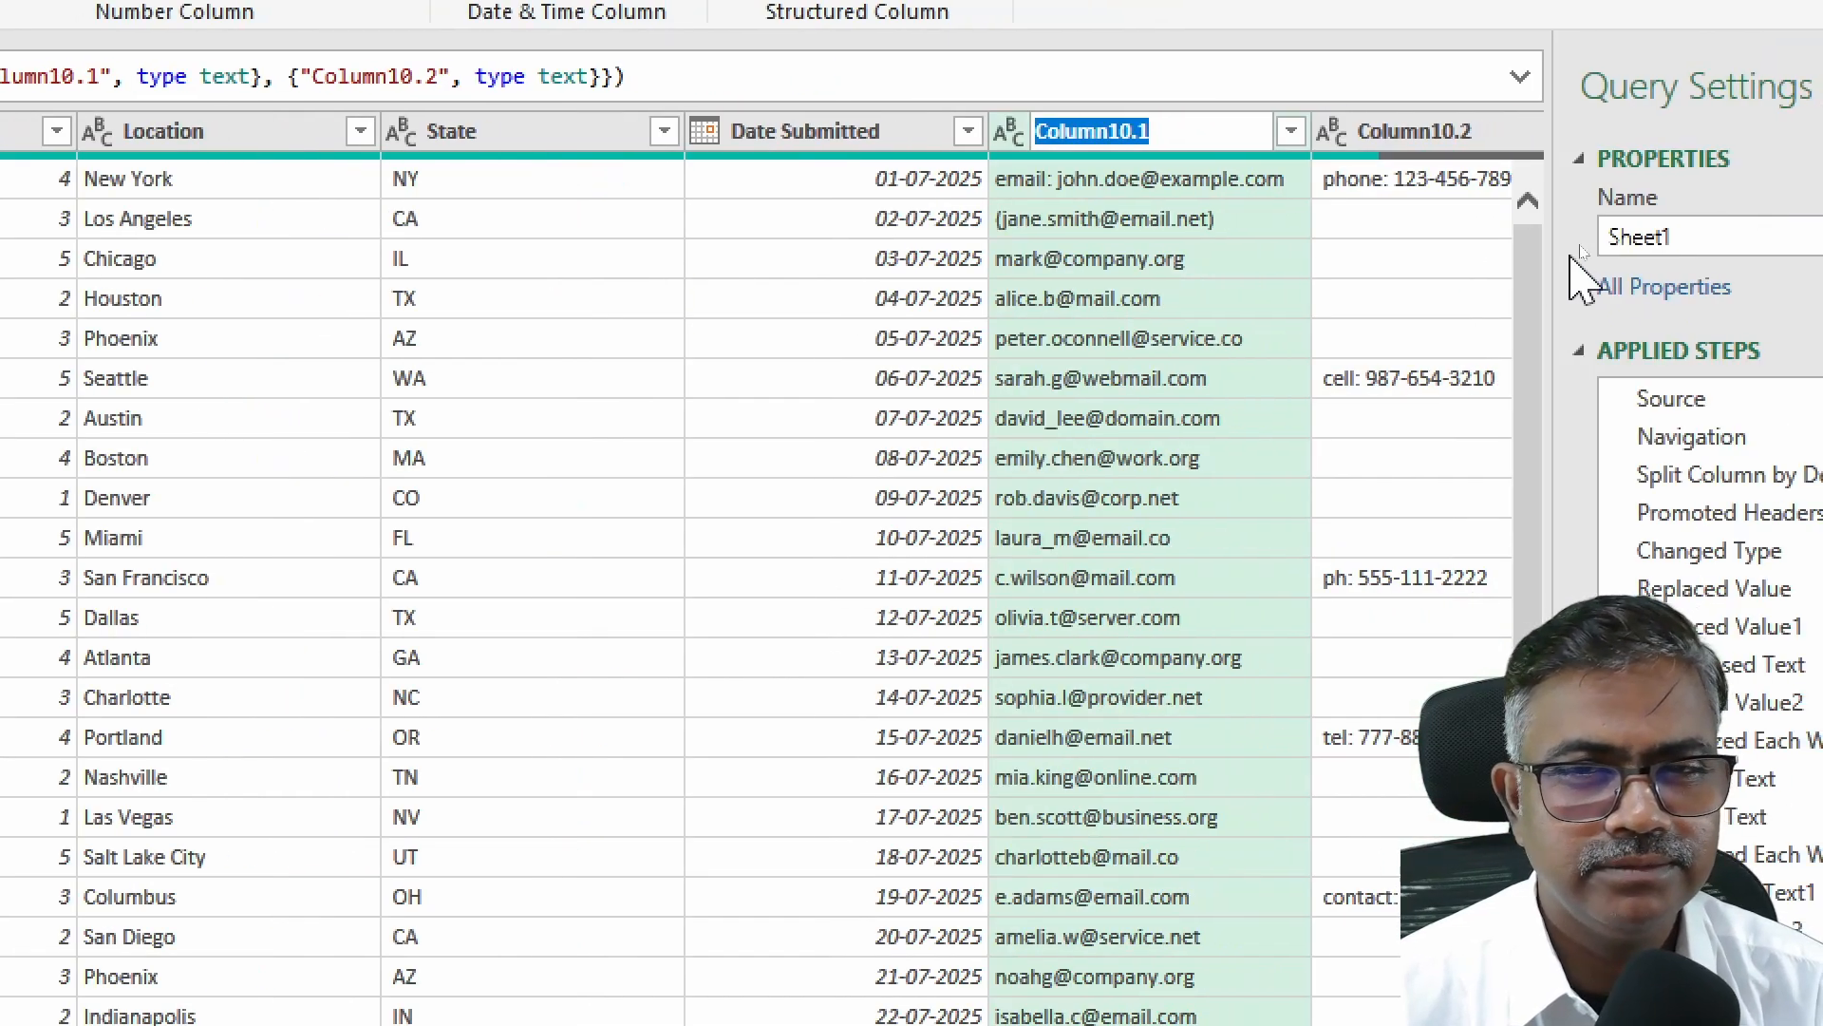
{"action": "type", "text": "Email ID"}
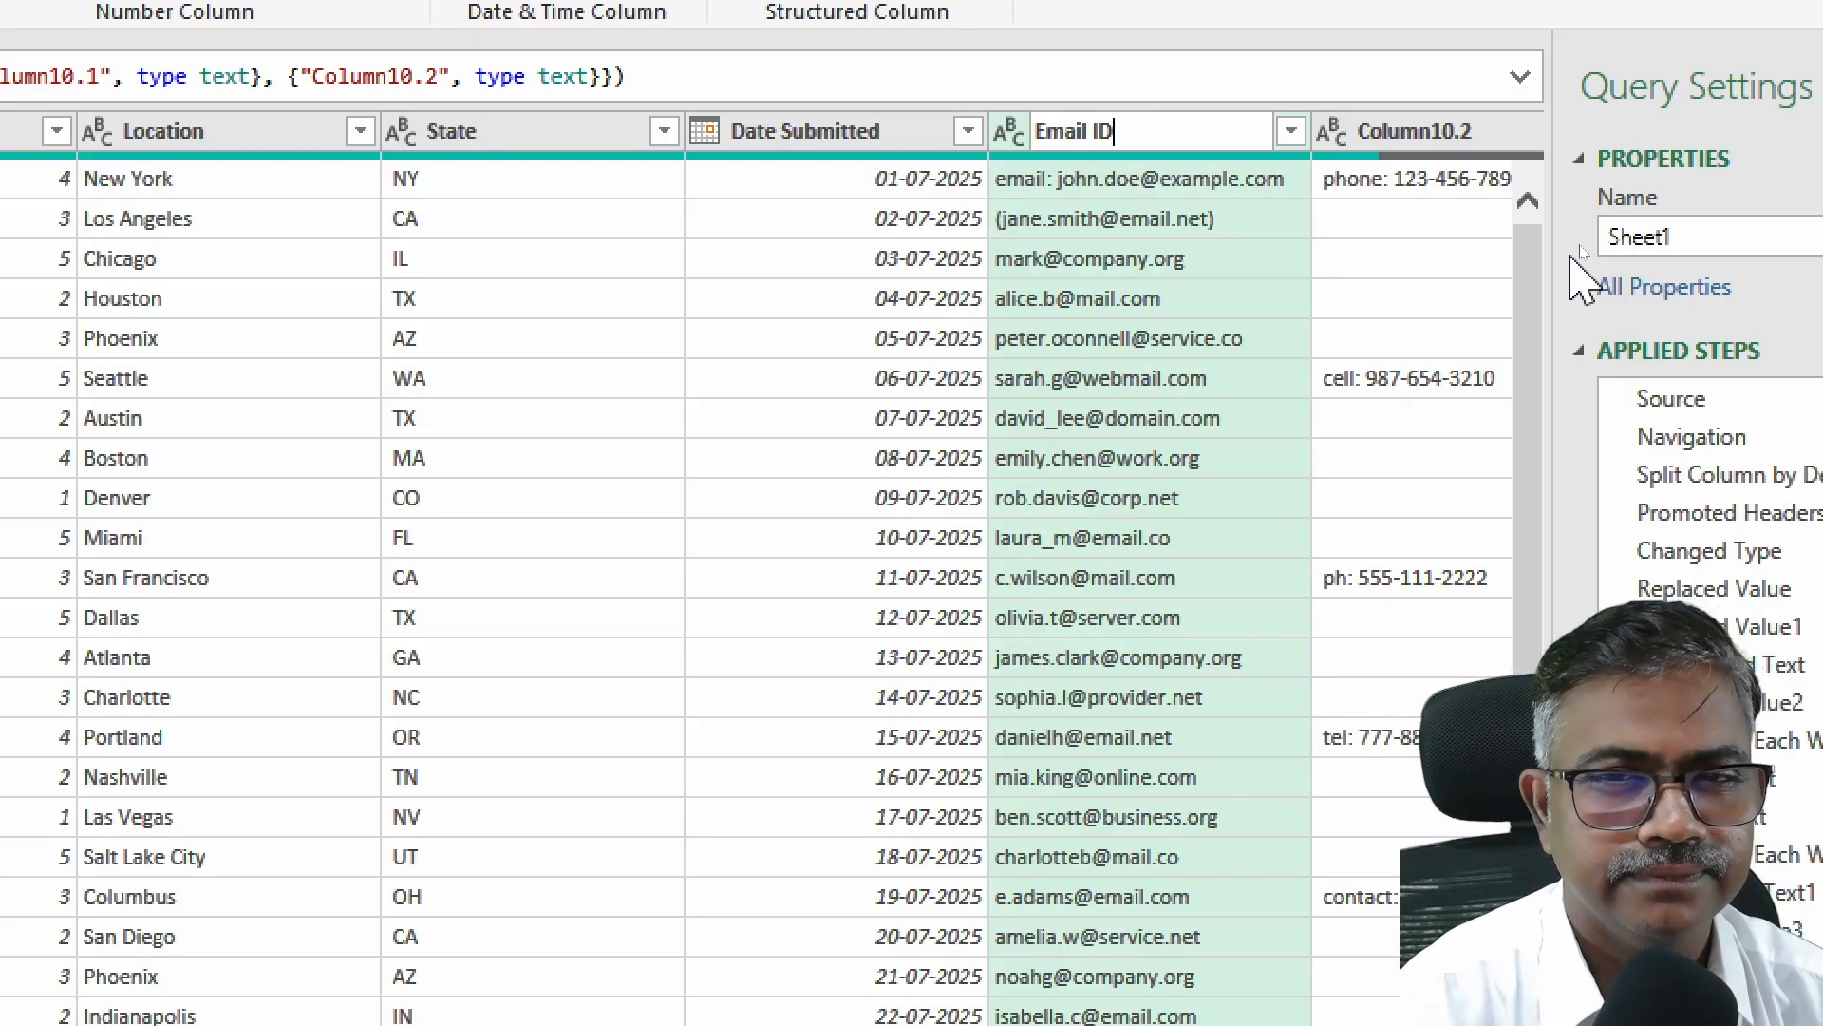
{"action": "left_click", "coordinate": [1572, 253]}
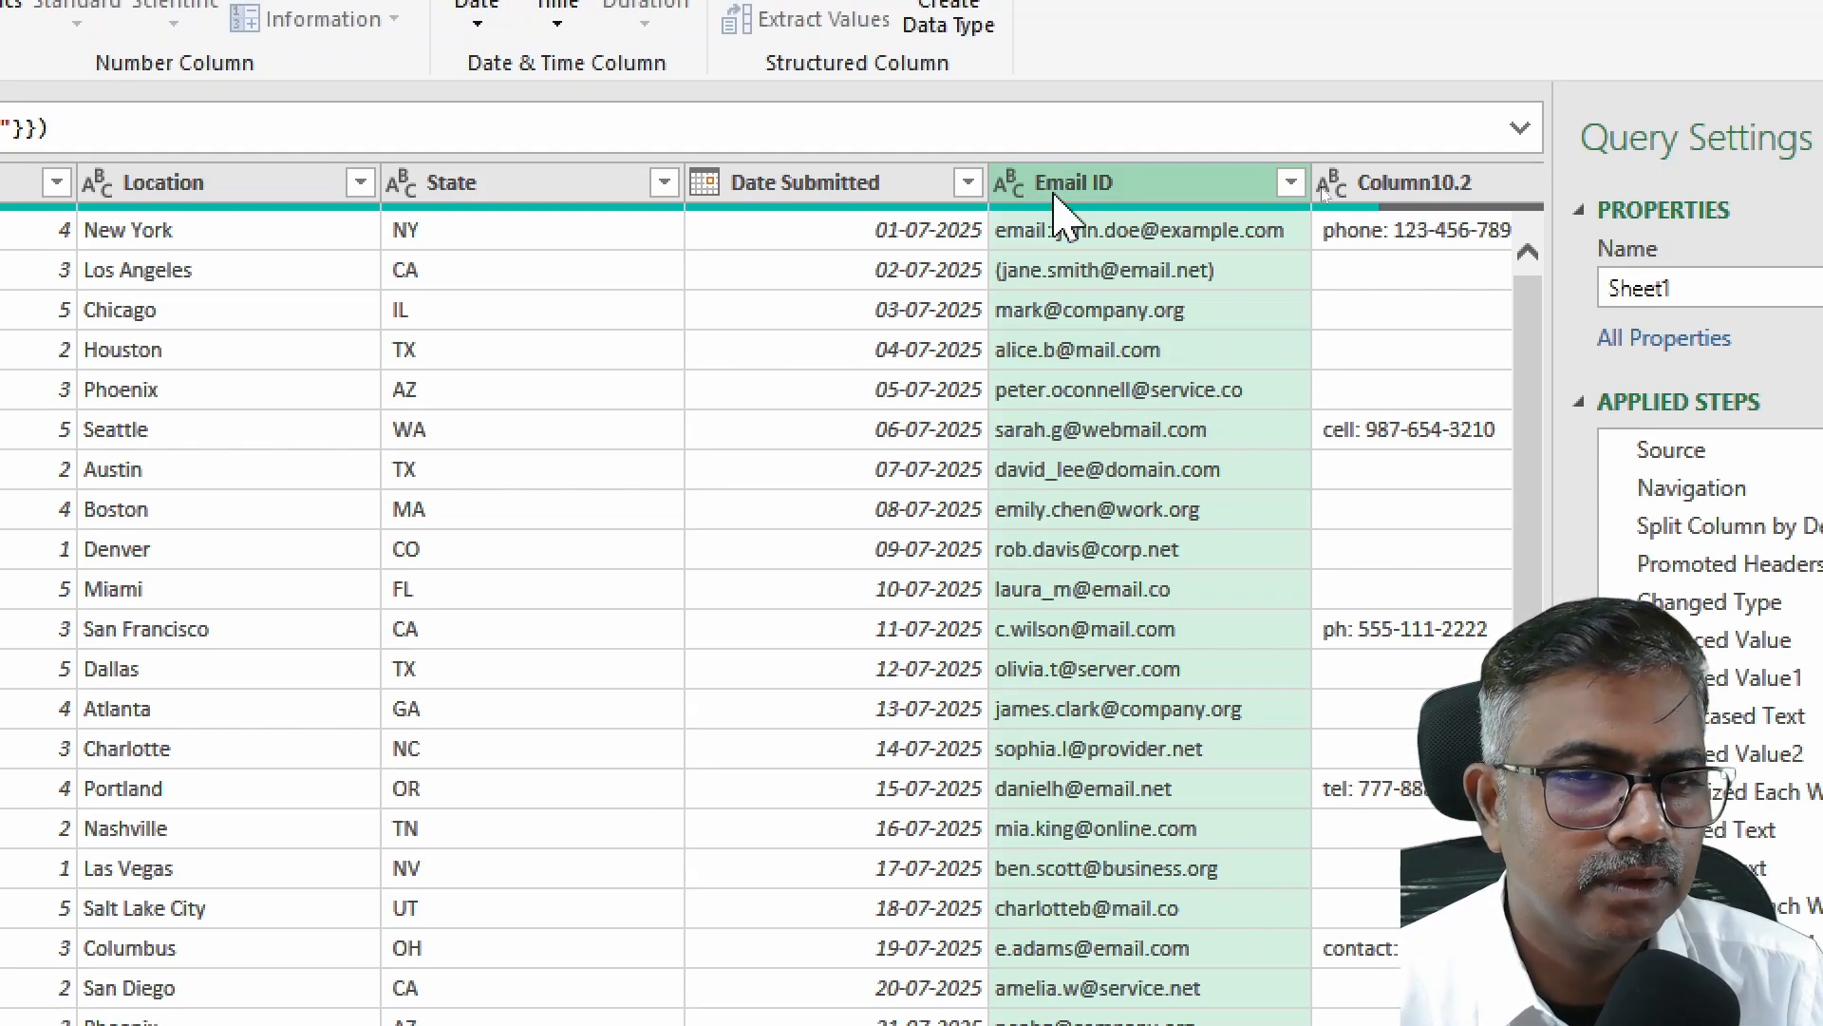
Step: Remove the "email:" prefix from the Email ID column by replacing it with nothing
{"action": "right_click", "coordinate": [1056, 195]}
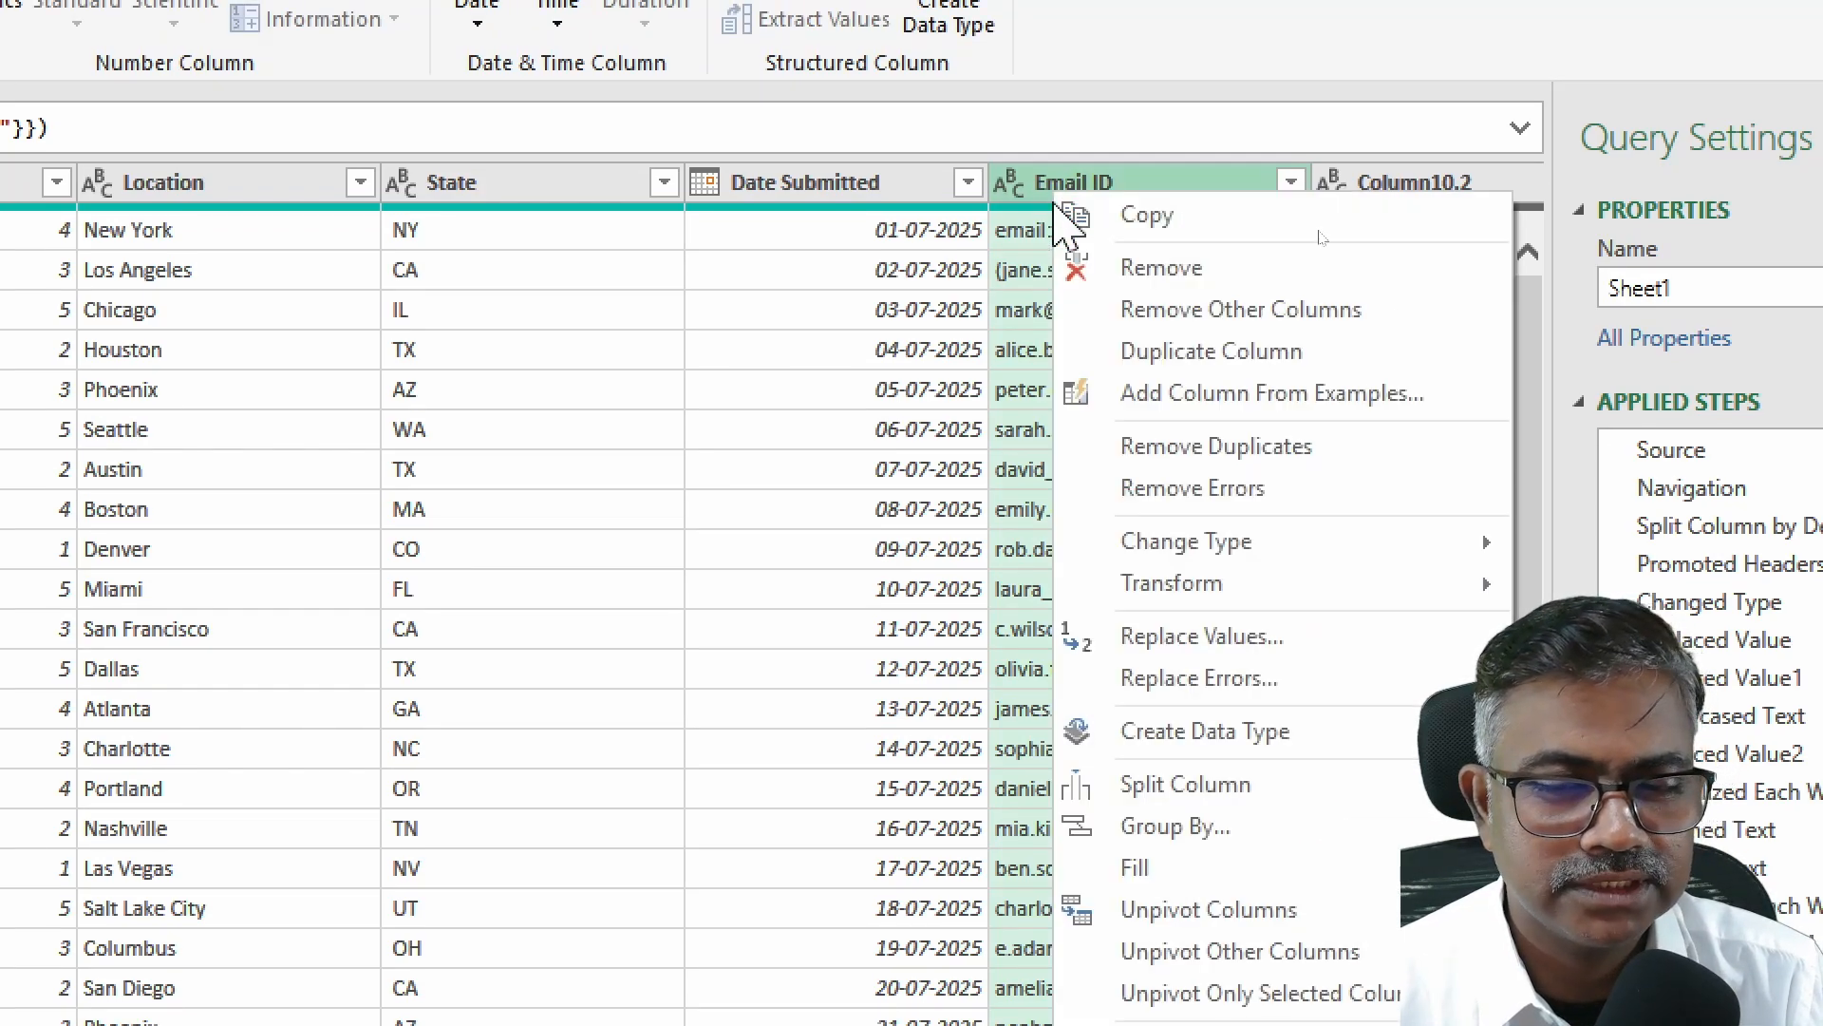
{"action": "left_click", "coordinate": [1175, 652]}
{"action": "left_click_drag", "start_coordinate": [559, 560], "coordinate": [1078, 119]}
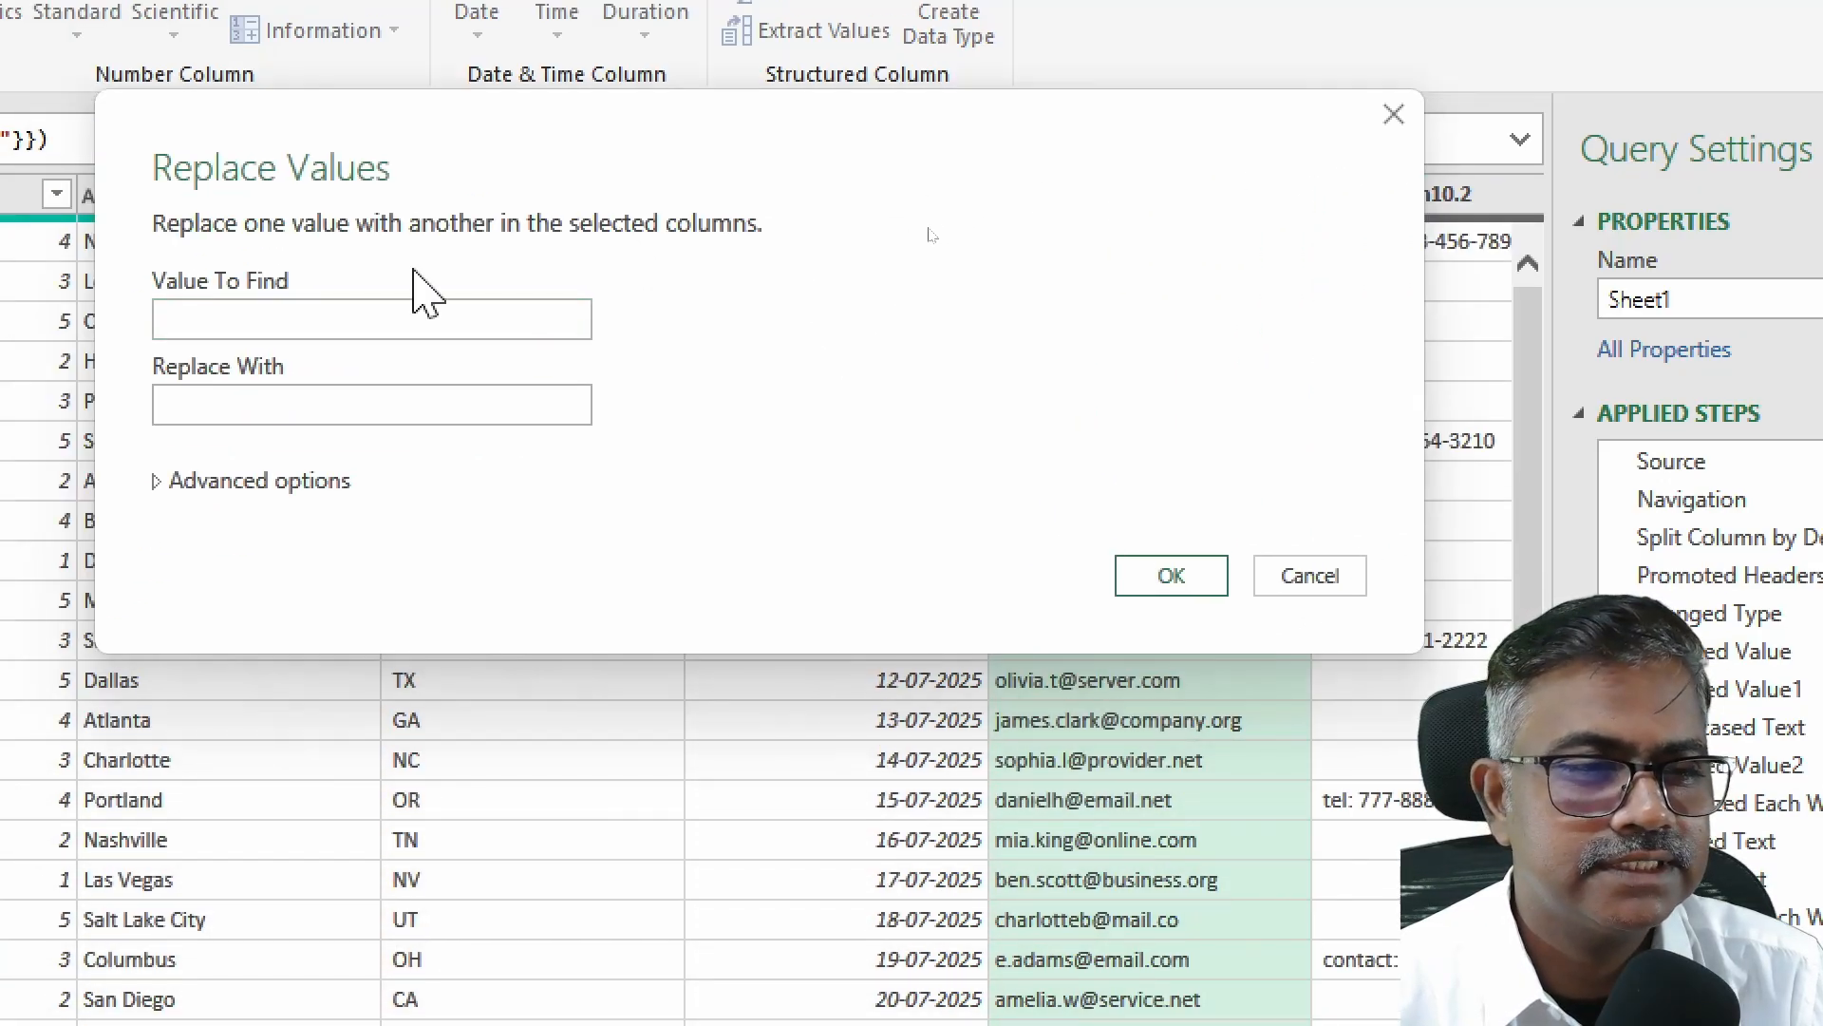
{"action": "left_click", "coordinate": [267, 312]}
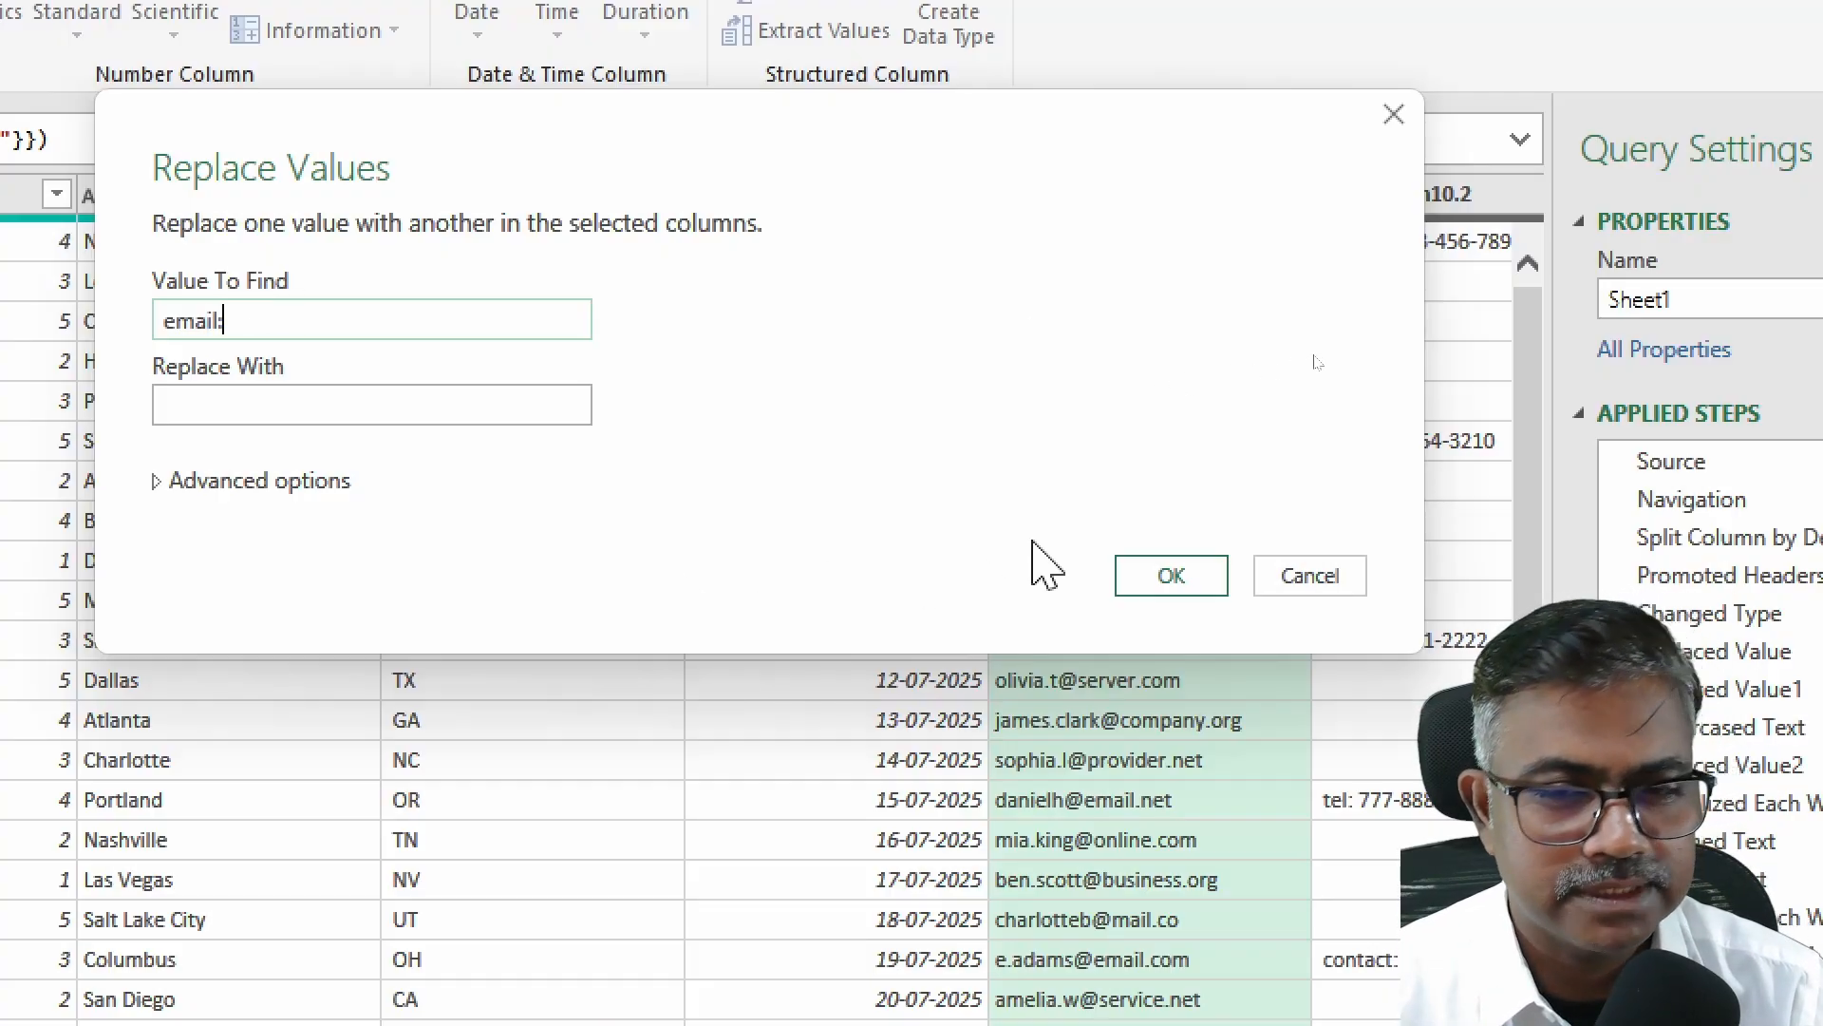
{"action": "left_click", "coordinate": [1171, 584]}
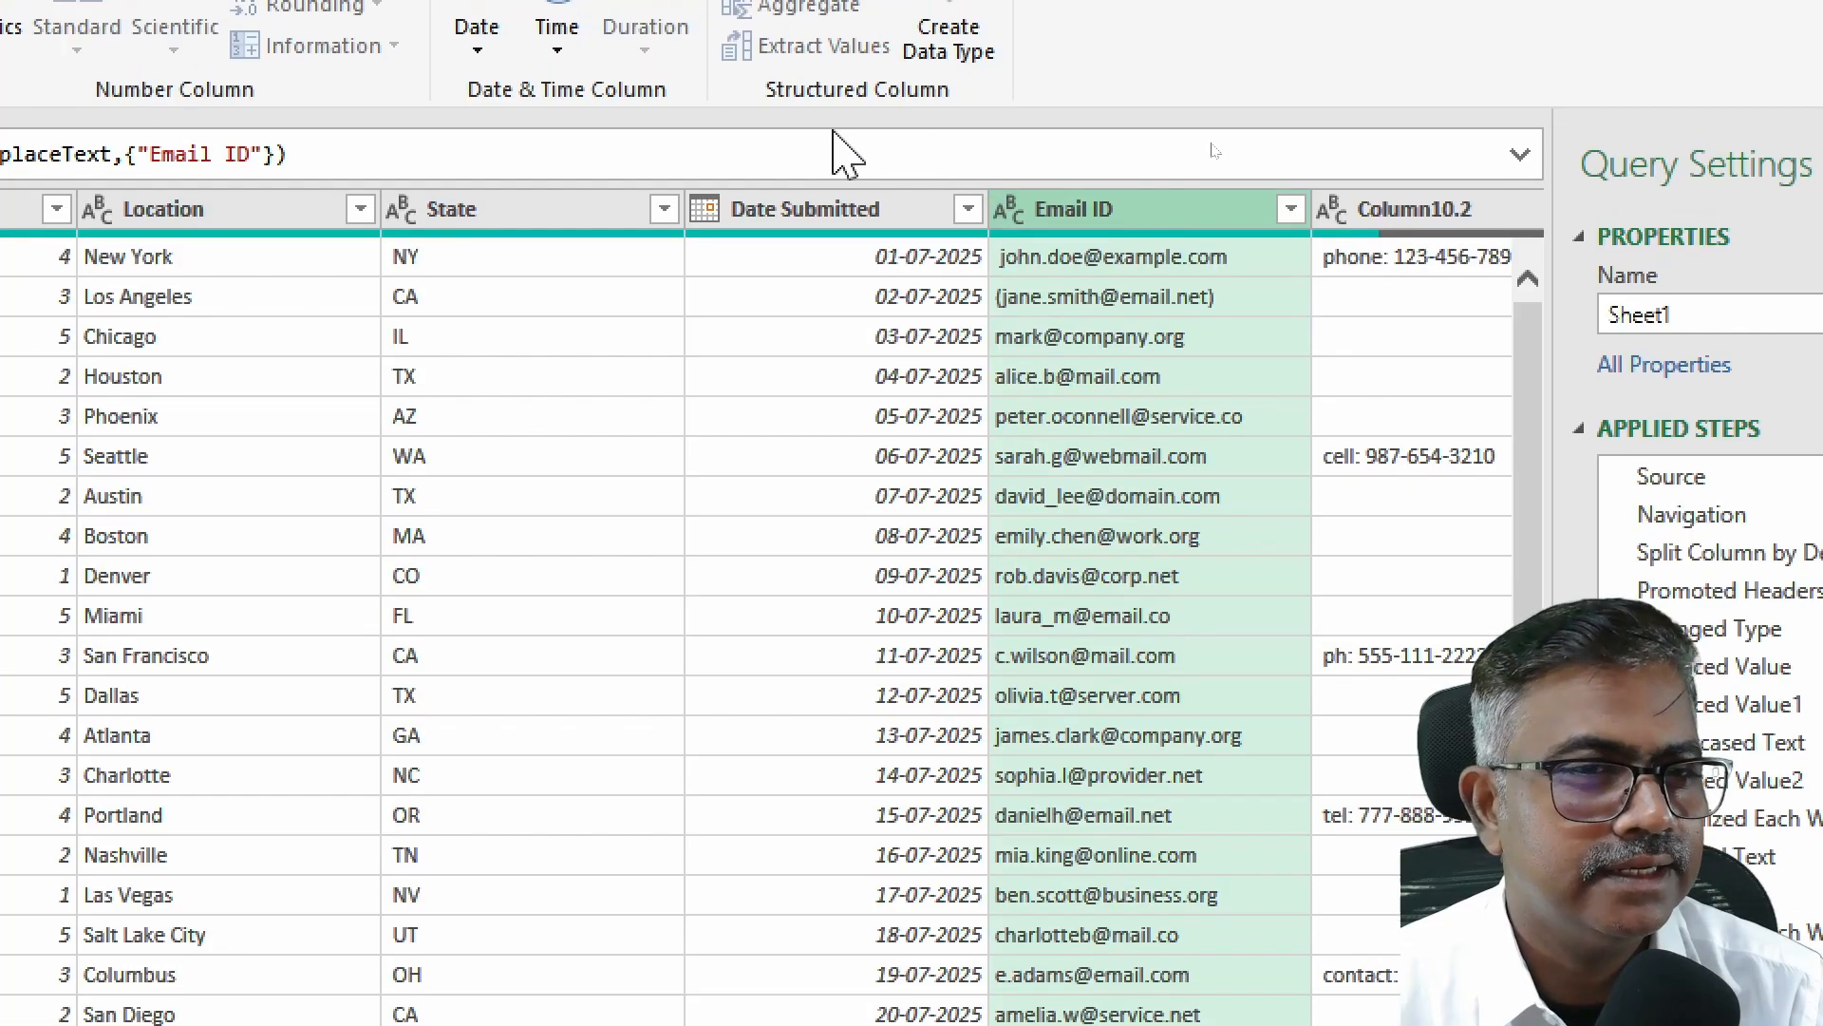
Step: Remove the opening and closing parentheses from the Email ID column by replacing "(" and ")" with nothing
{"action": "right_click", "coordinate": [1030, 213]}
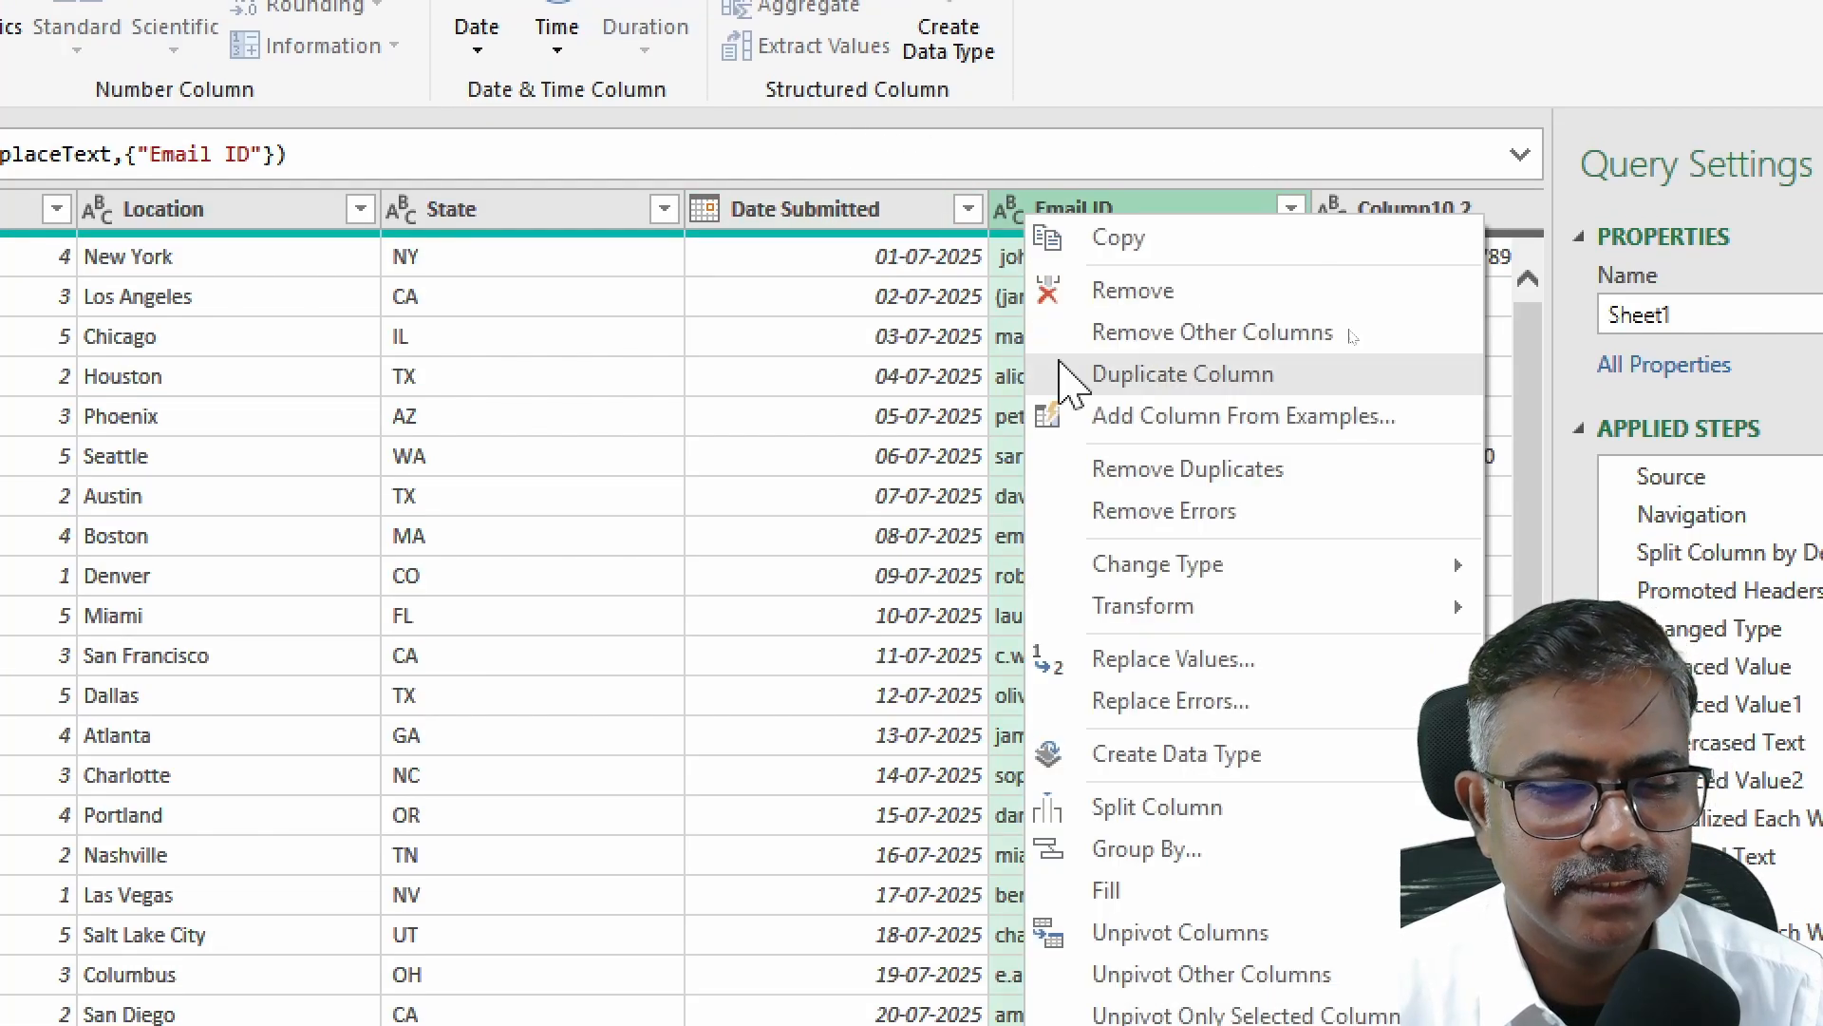
{"action": "left_click", "coordinate": [1187, 662]}
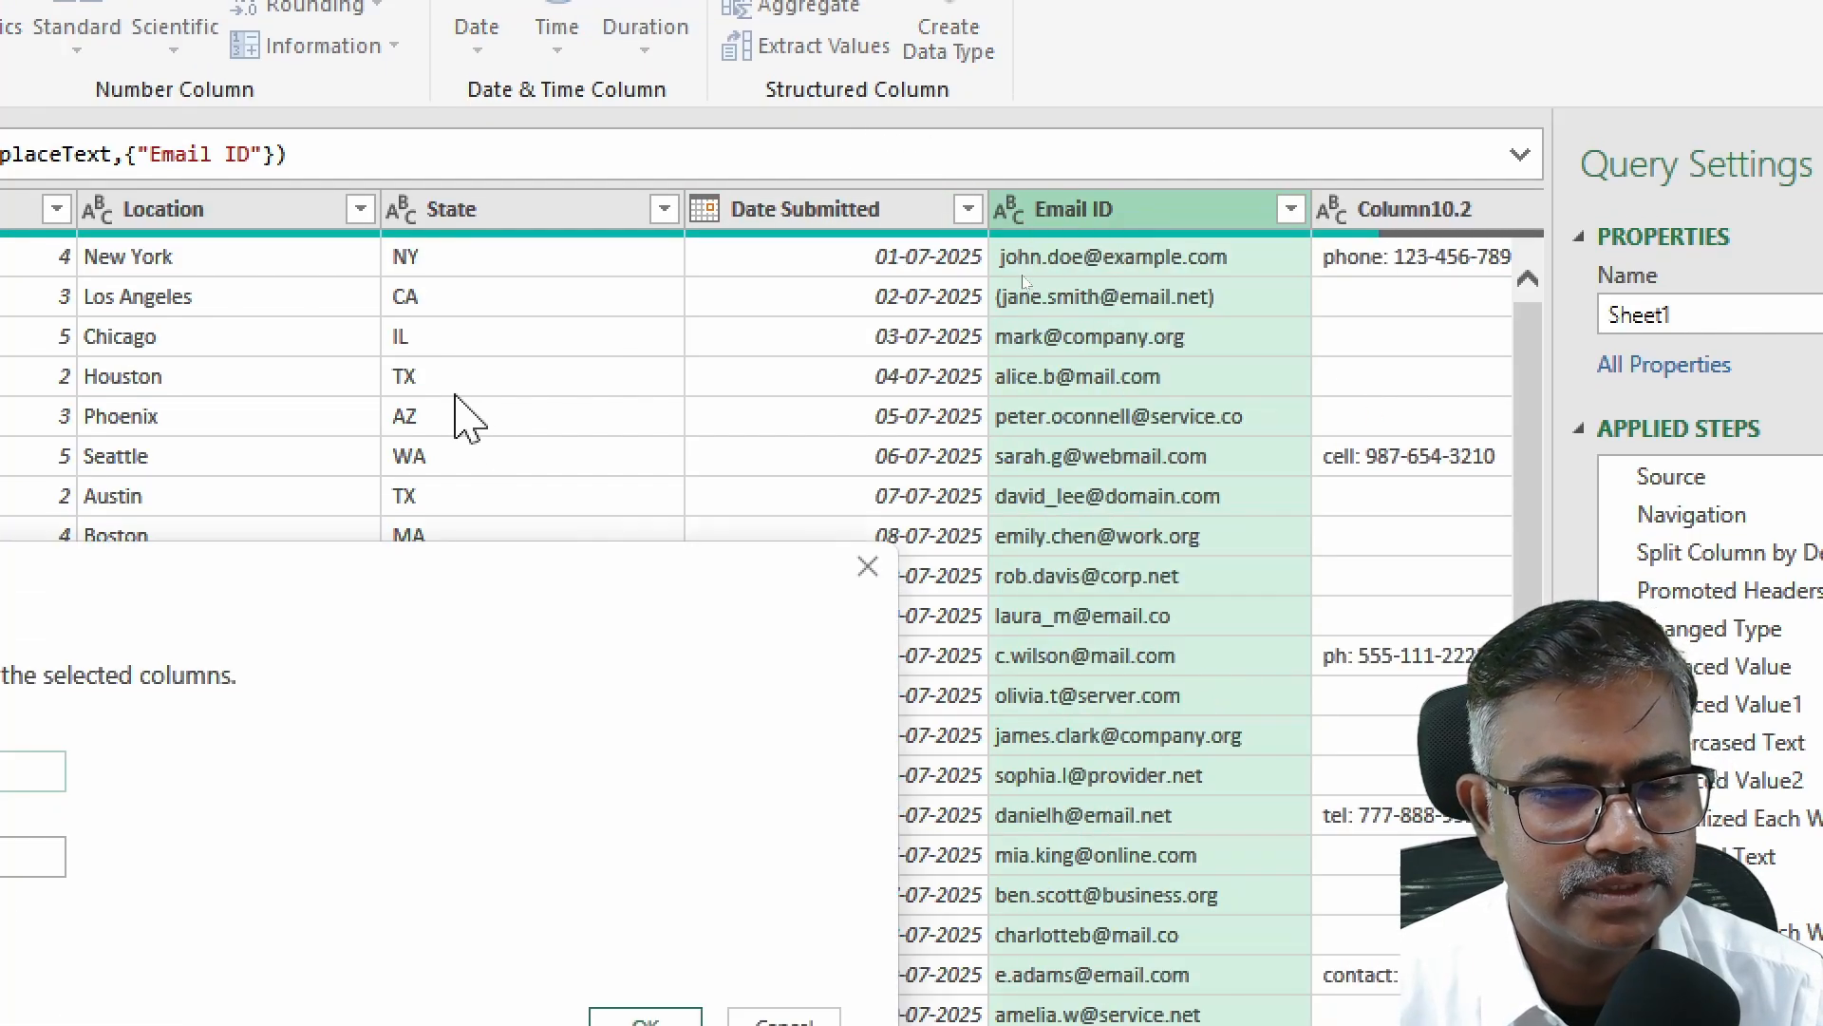
{"action": "left_click_drag", "start_coordinate": [334, 570], "coordinate": [684, 235]}
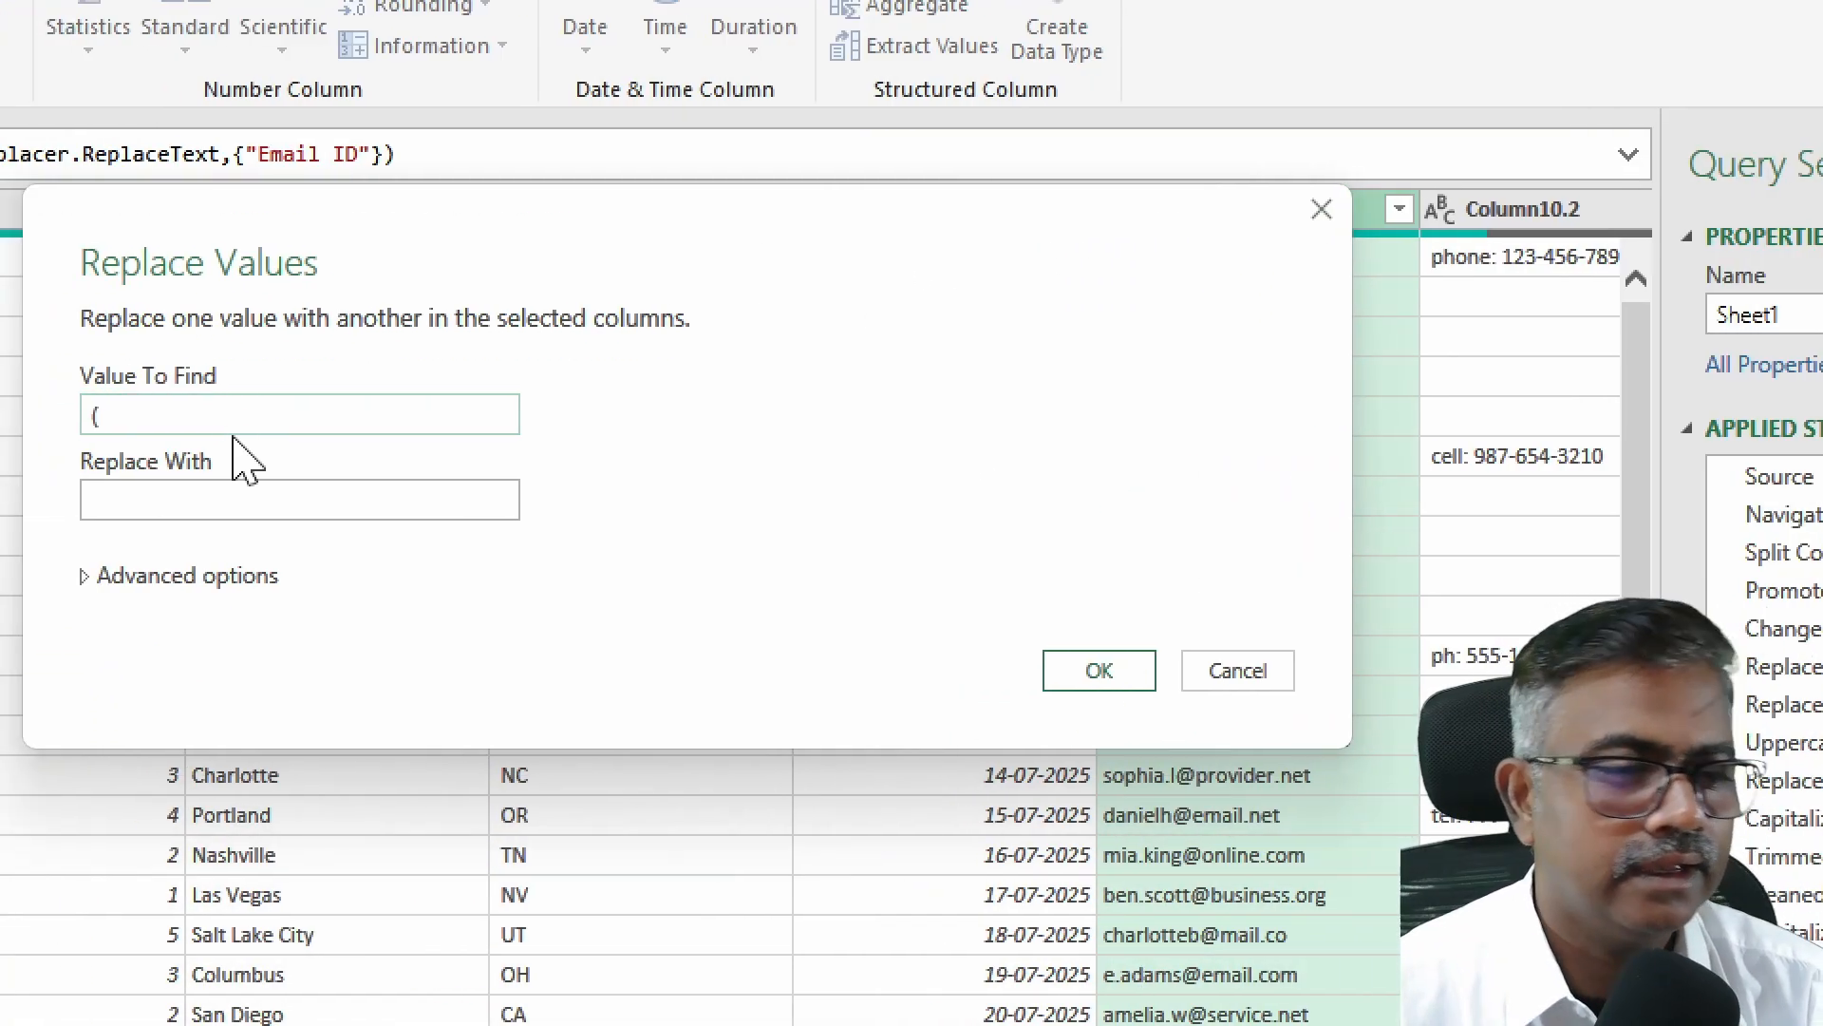
{"action": "left_click", "coordinate": [1102, 670]}
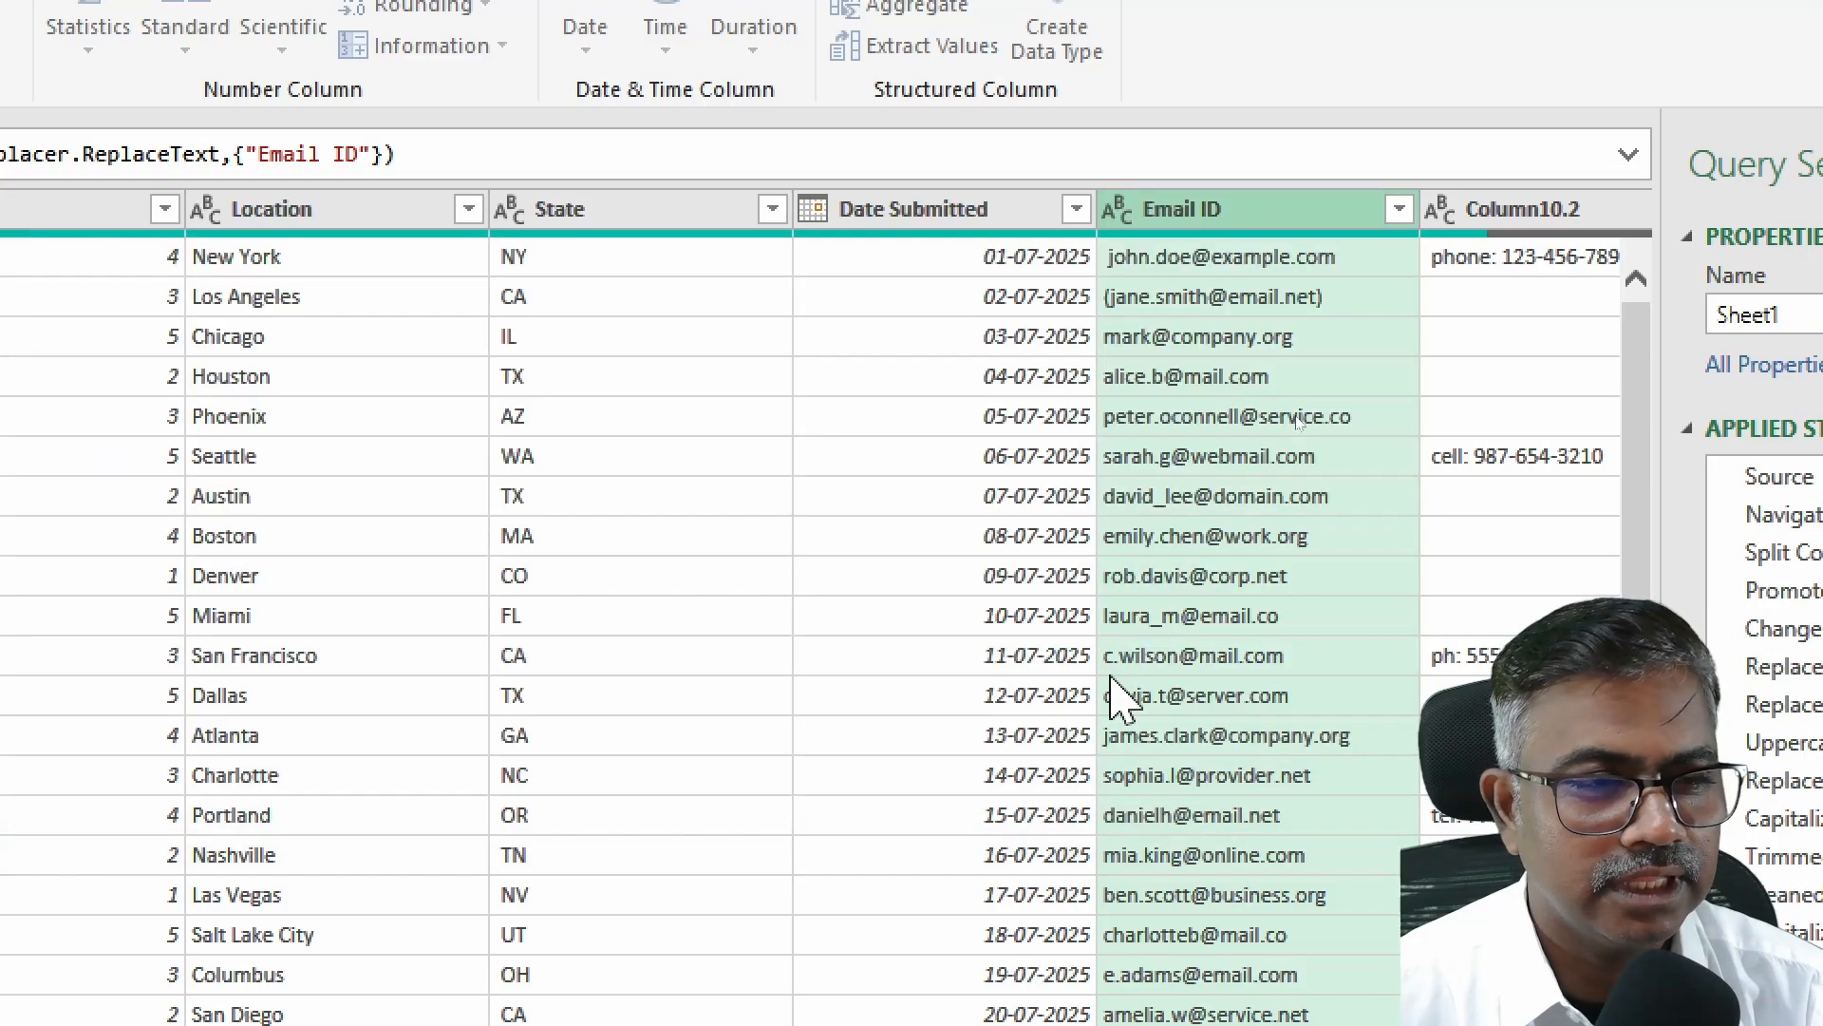
{"action": "right_click", "coordinate": [1189, 327]}
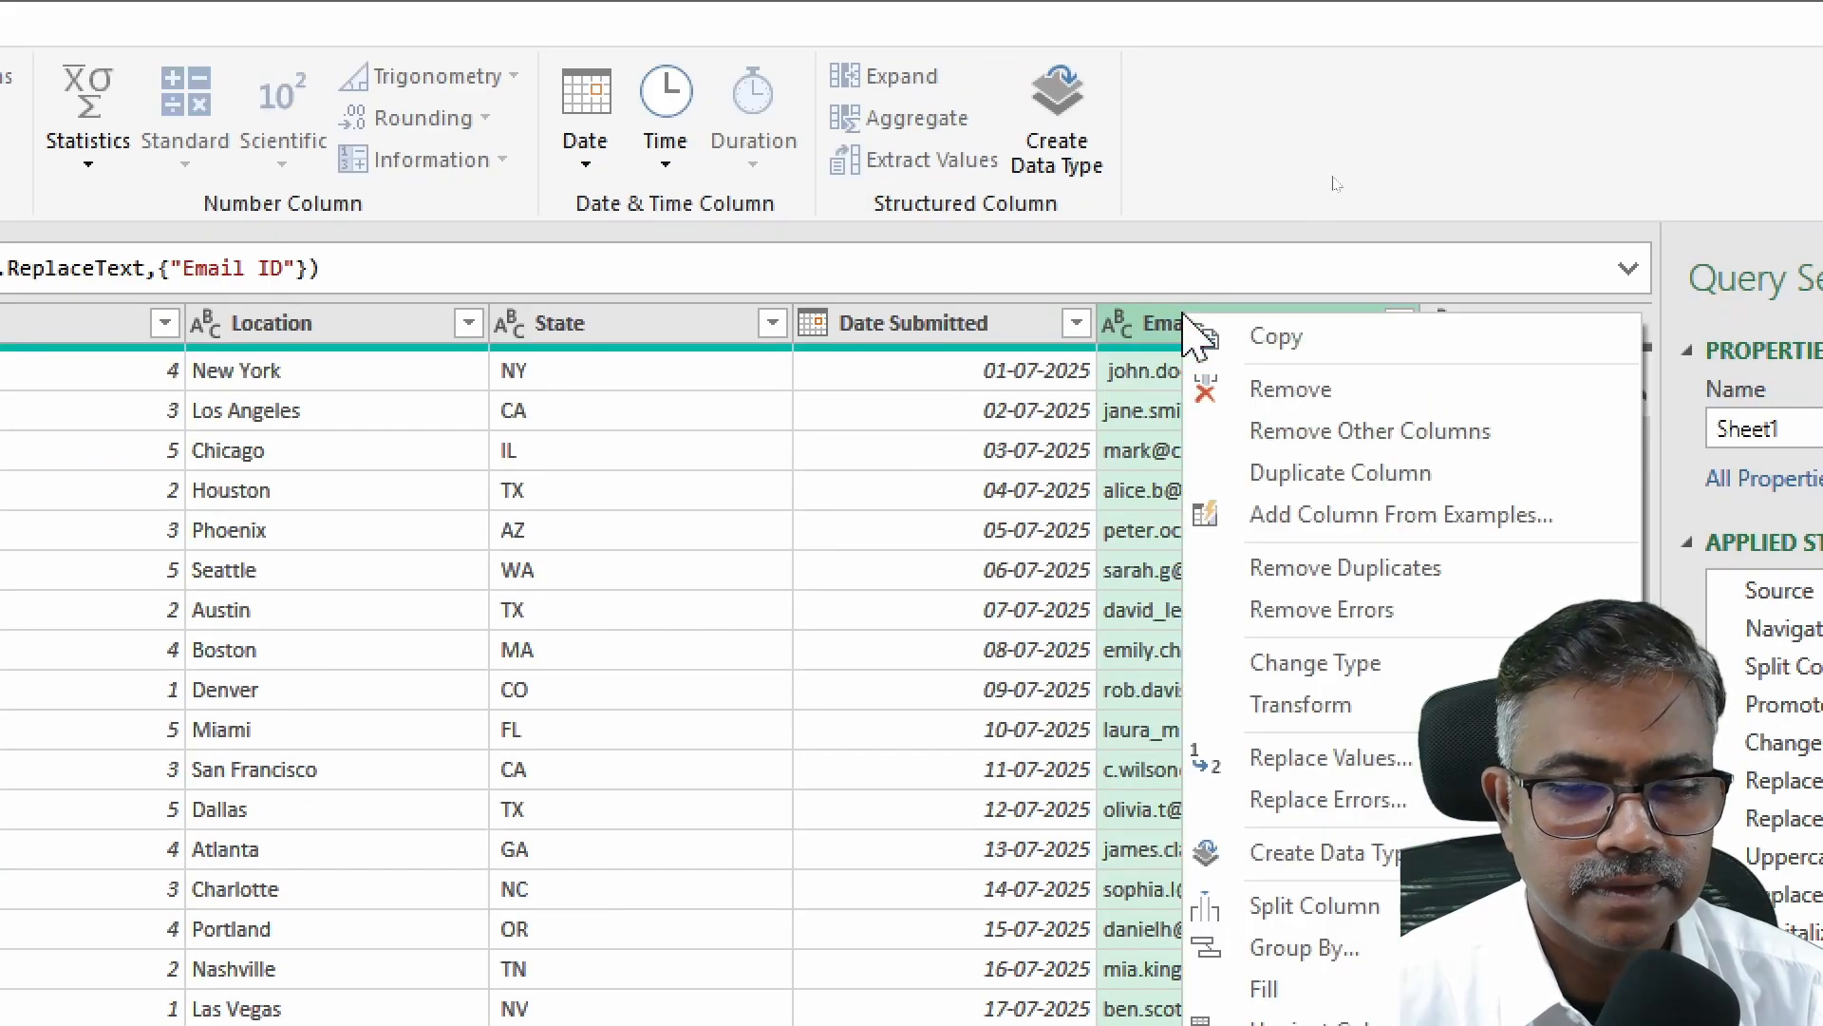
{"action": "left_click", "coordinate": [1349, 764]}
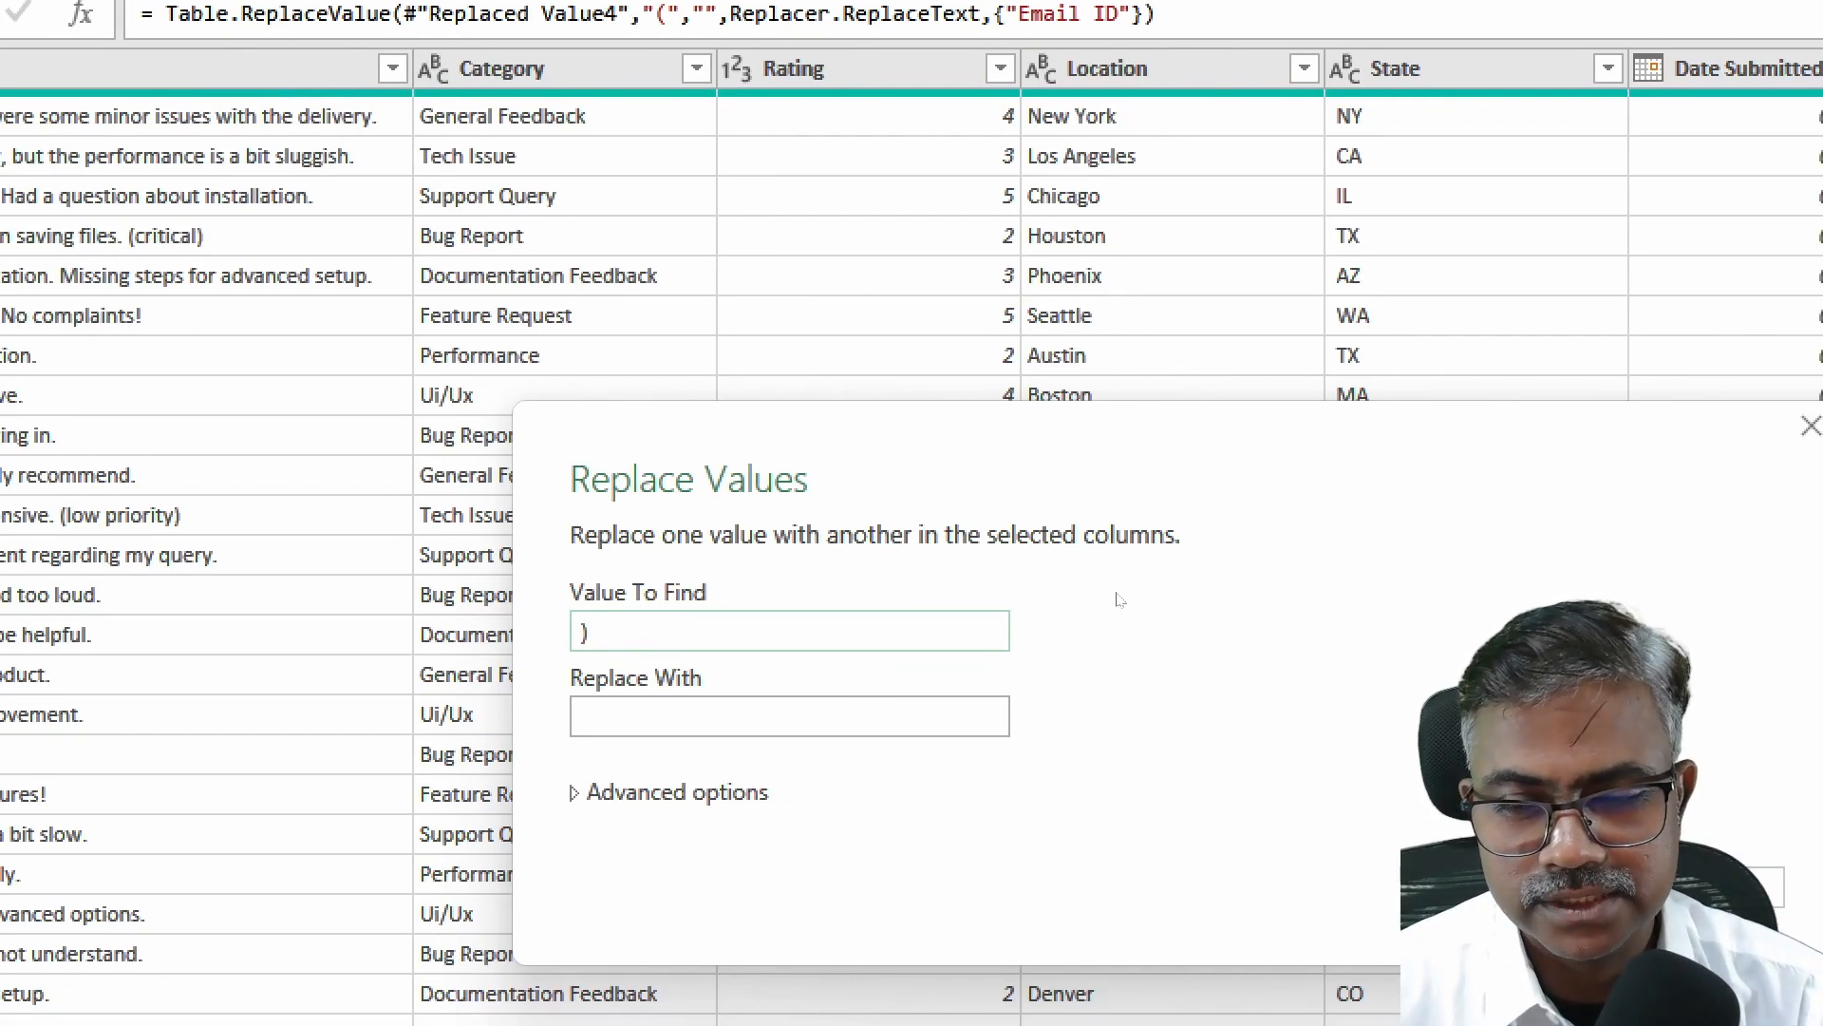
{"action": "key", "text": "Return"}
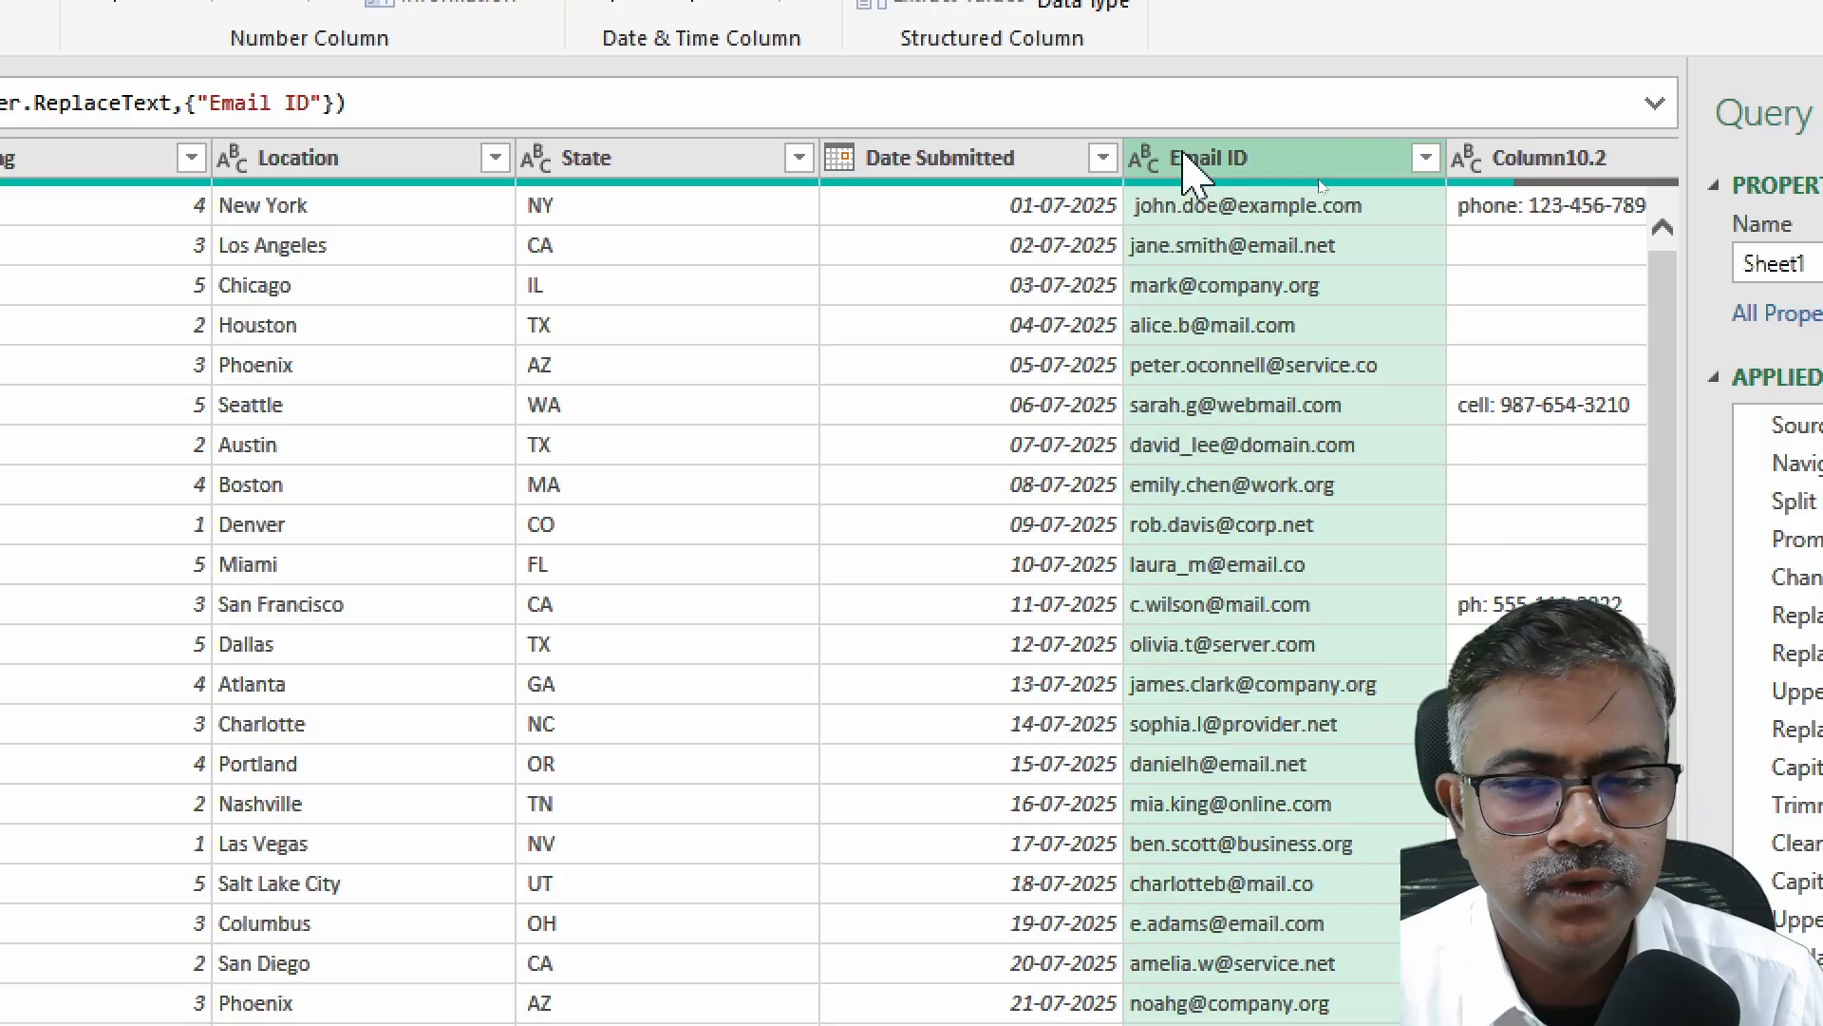
Step: Trim the extra spaces from the text in the Email ID and Column10.2 columns
{"action": "right_click", "coordinate": [1194, 174]}
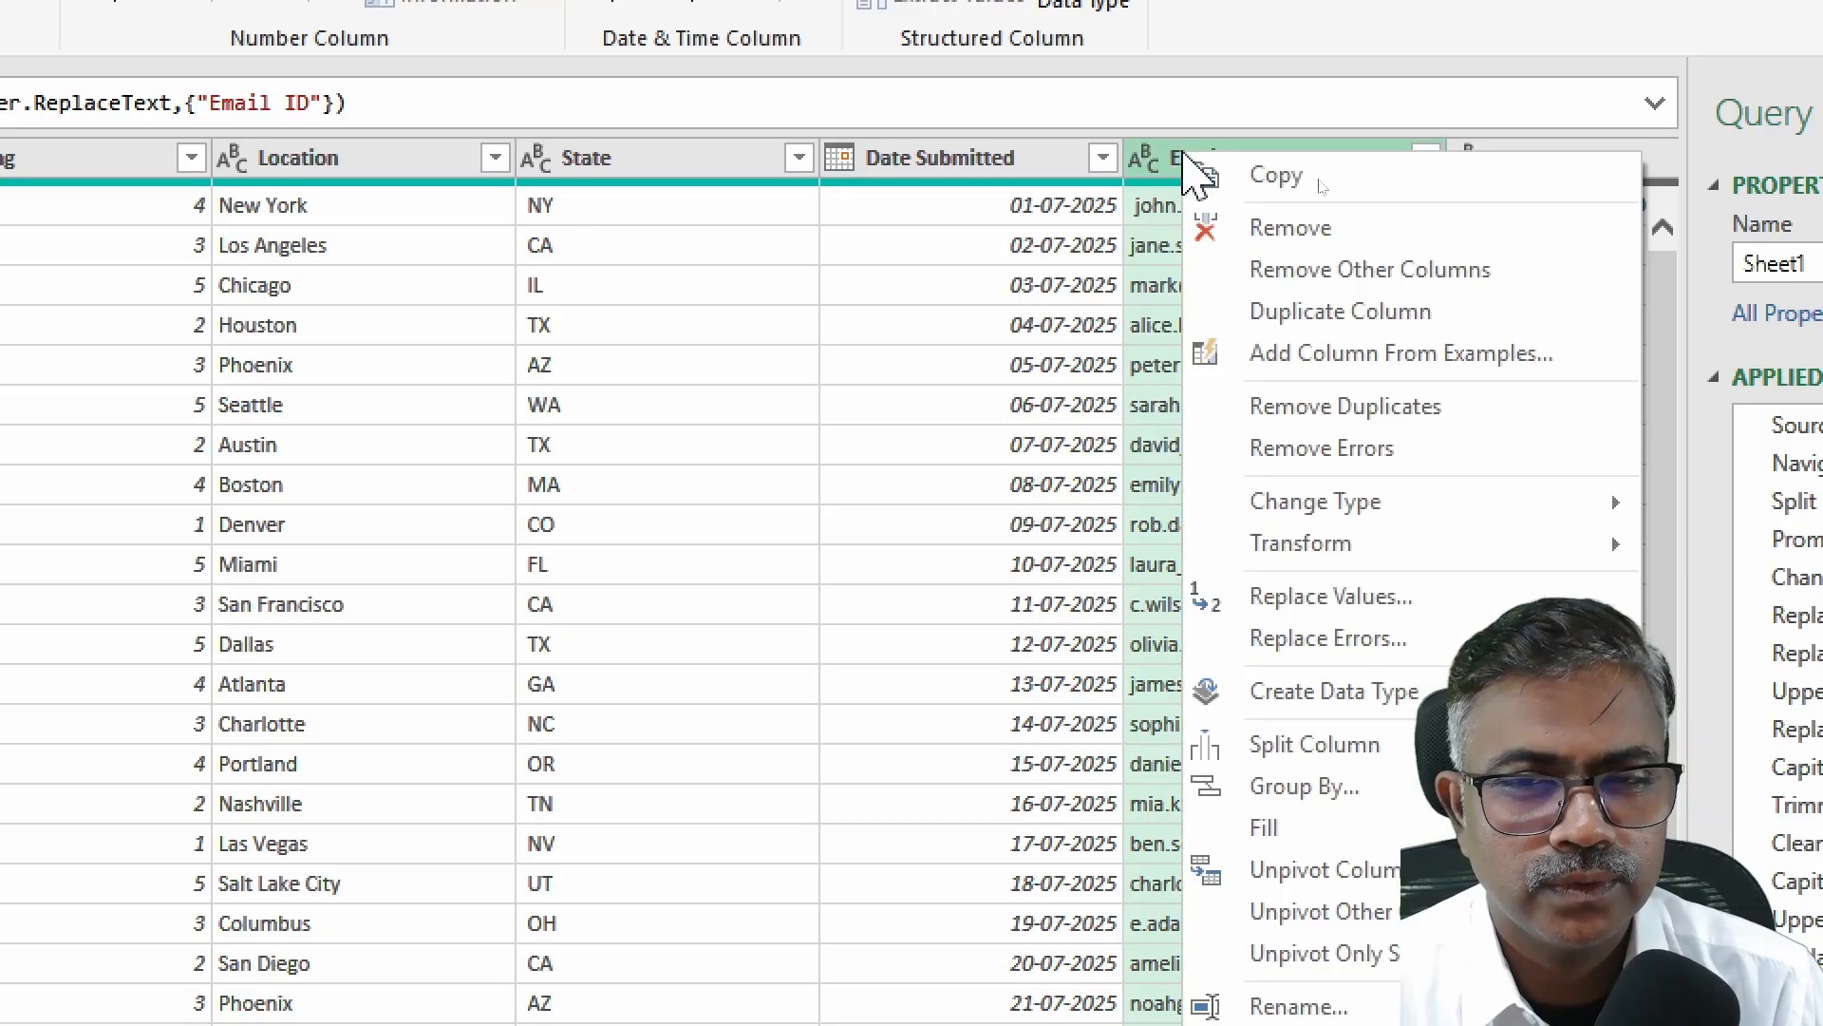
{"action": "mouse_move", "coordinate": [1342, 559]}
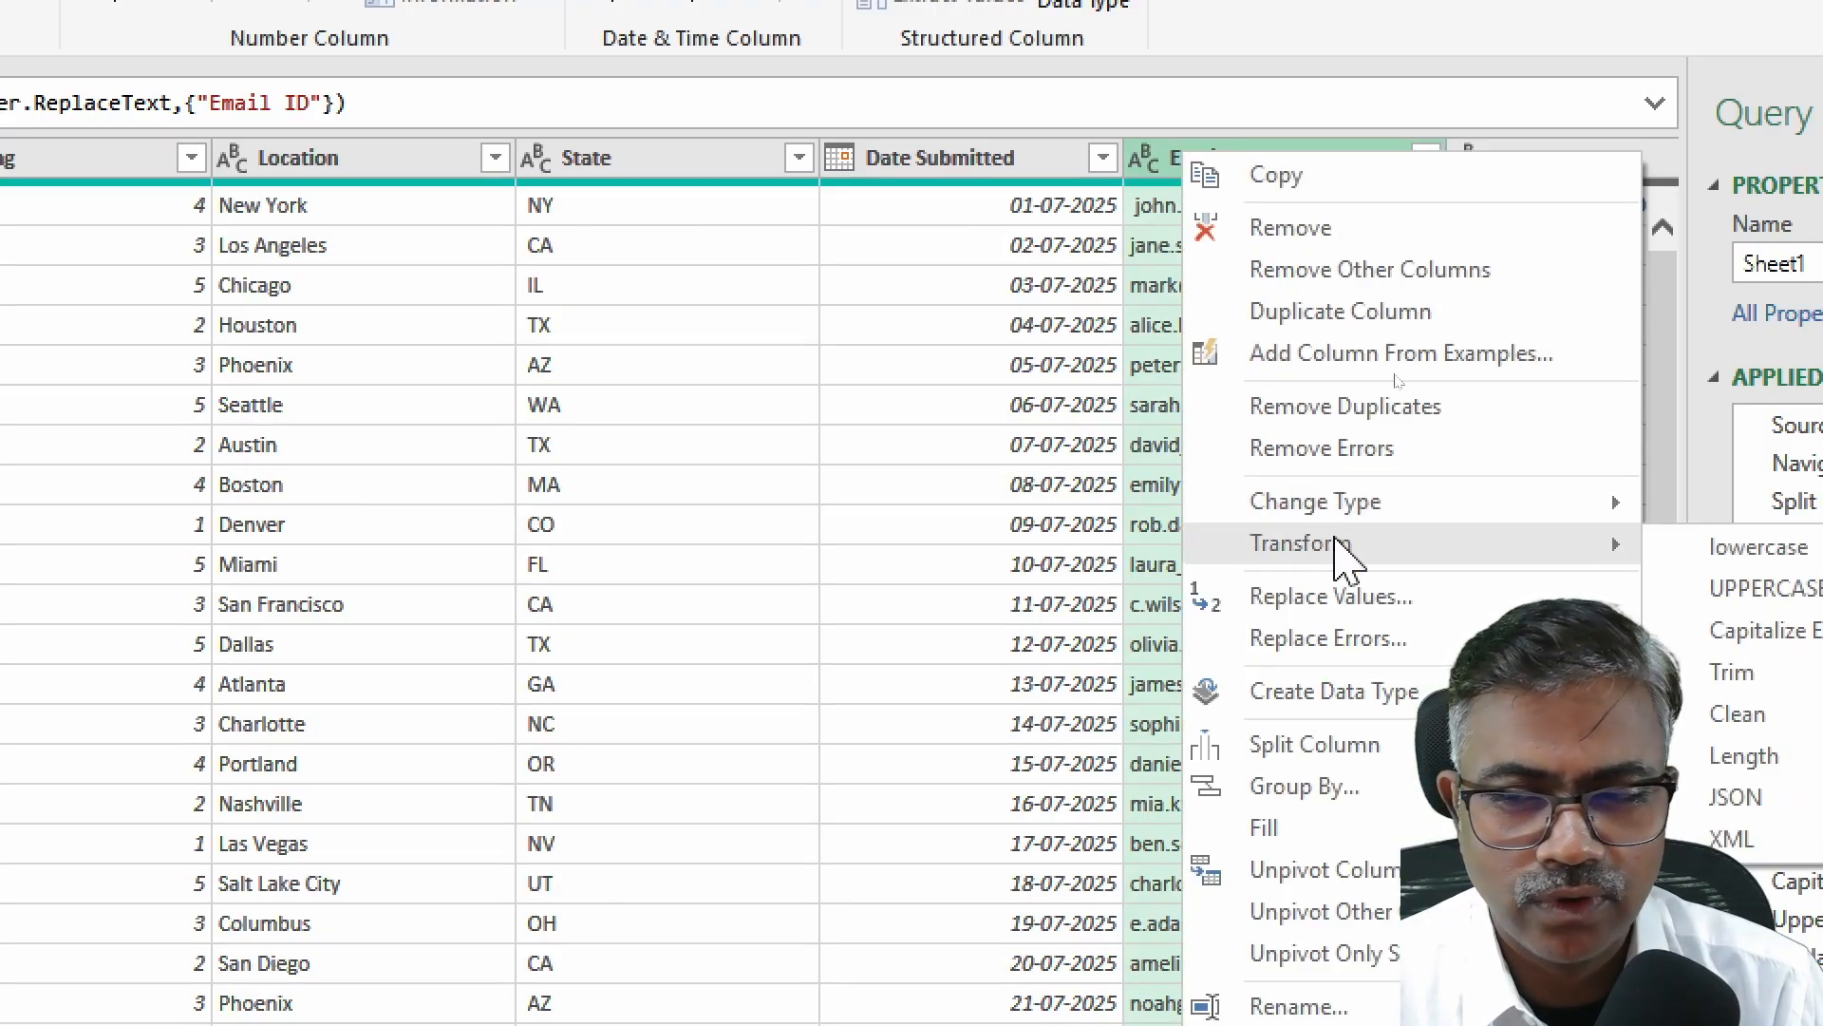
{"action": "left_click", "coordinate": [1577, 671]}
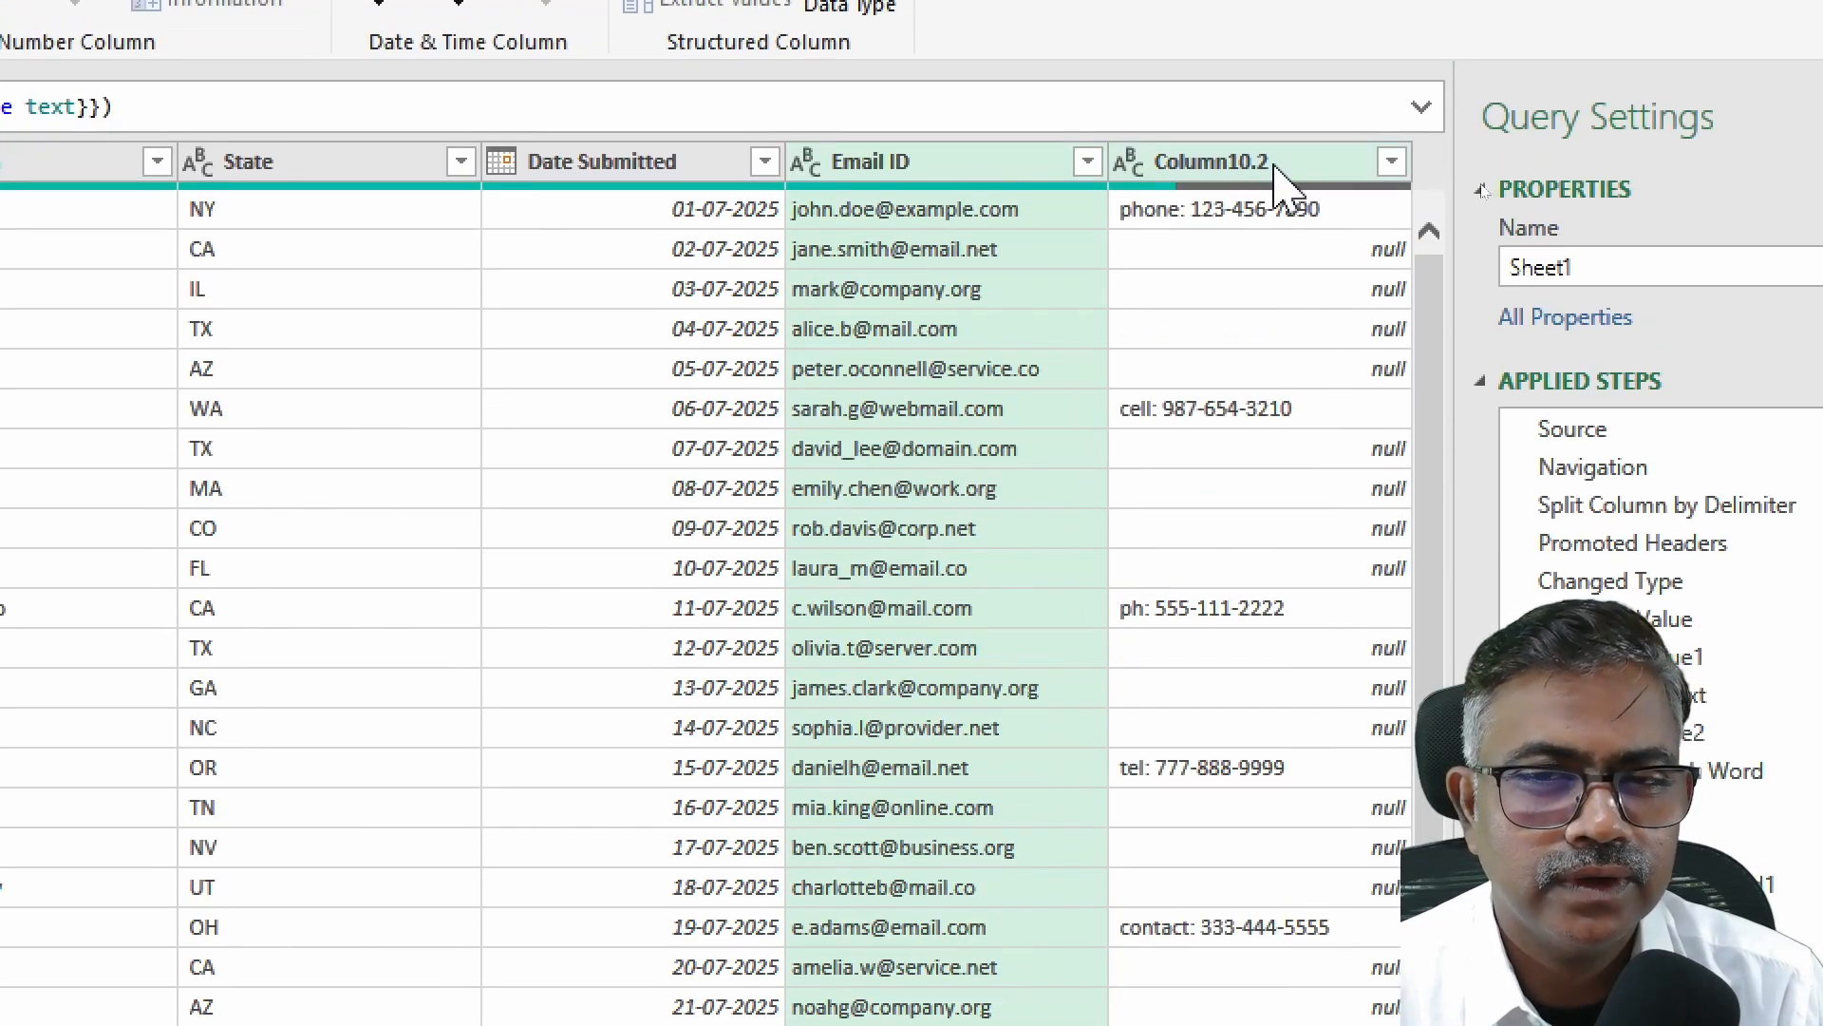
{"action": "left_click", "coordinate": [1273, 167], "text": "ctrl"}
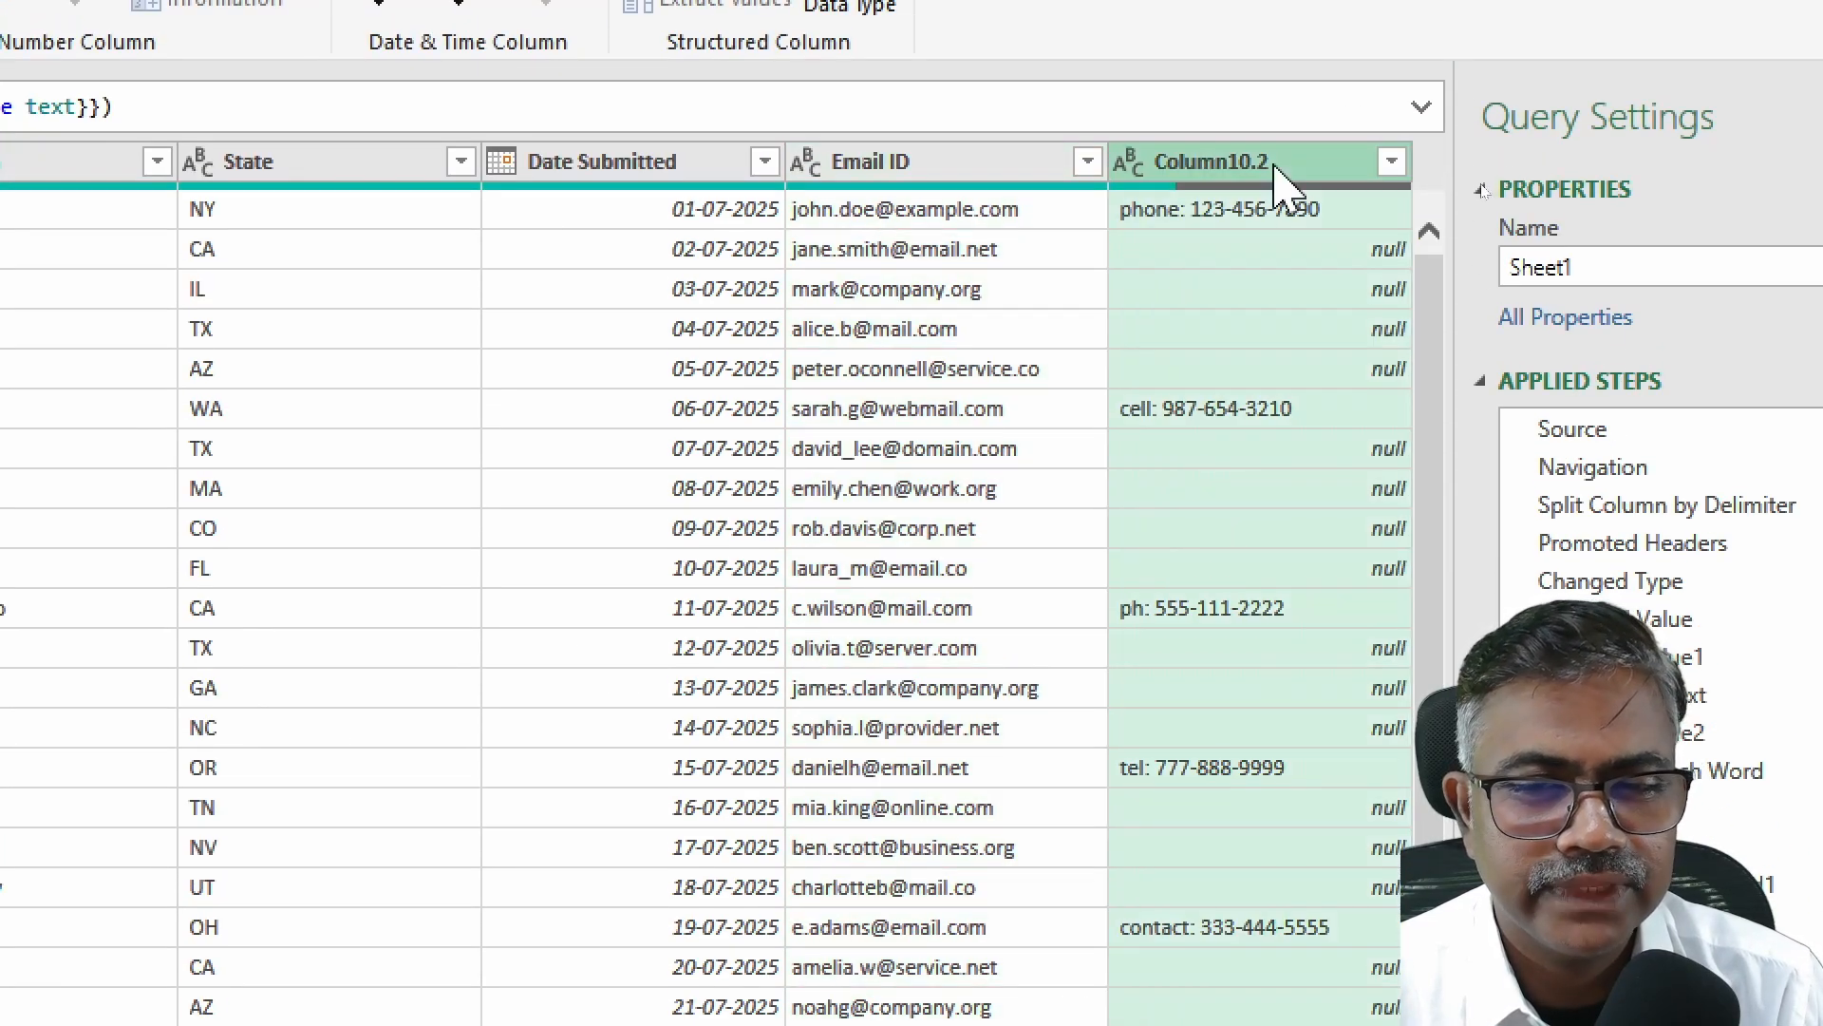
{"action": "right_click", "coordinate": [1275, 174]}
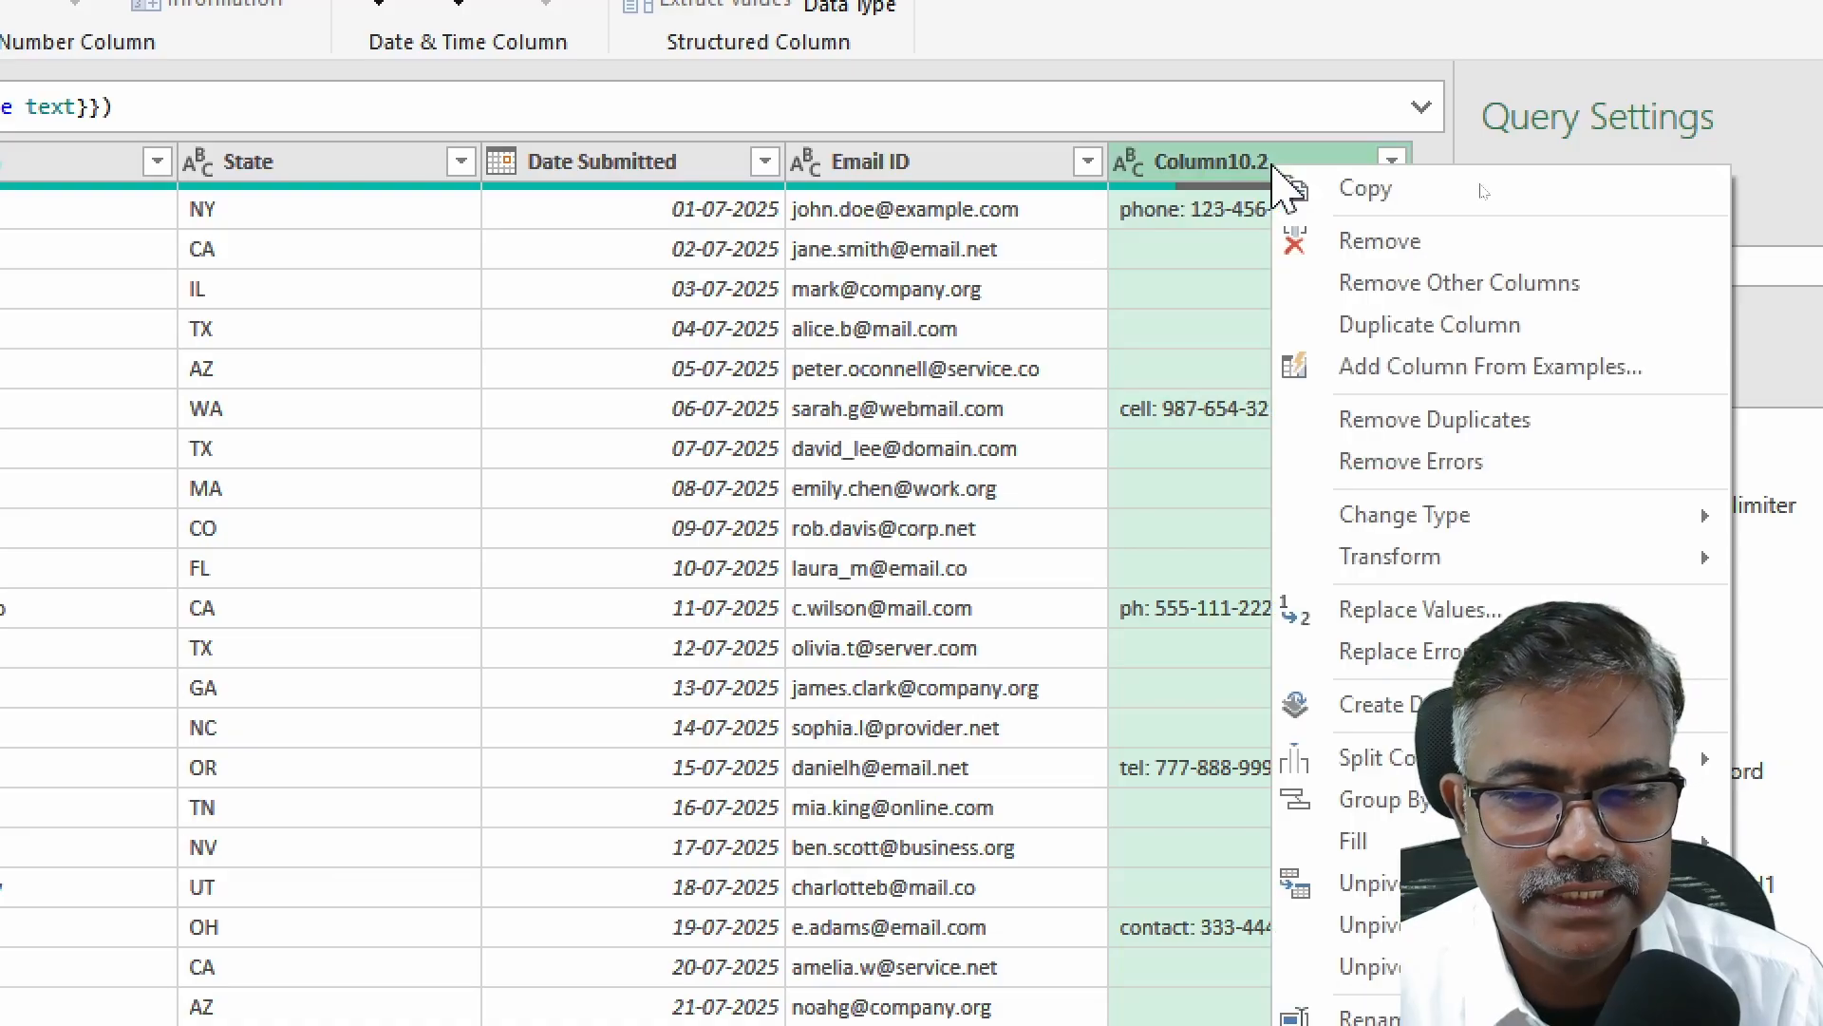
{"action": "mouse_move", "coordinate": [1472, 562]}
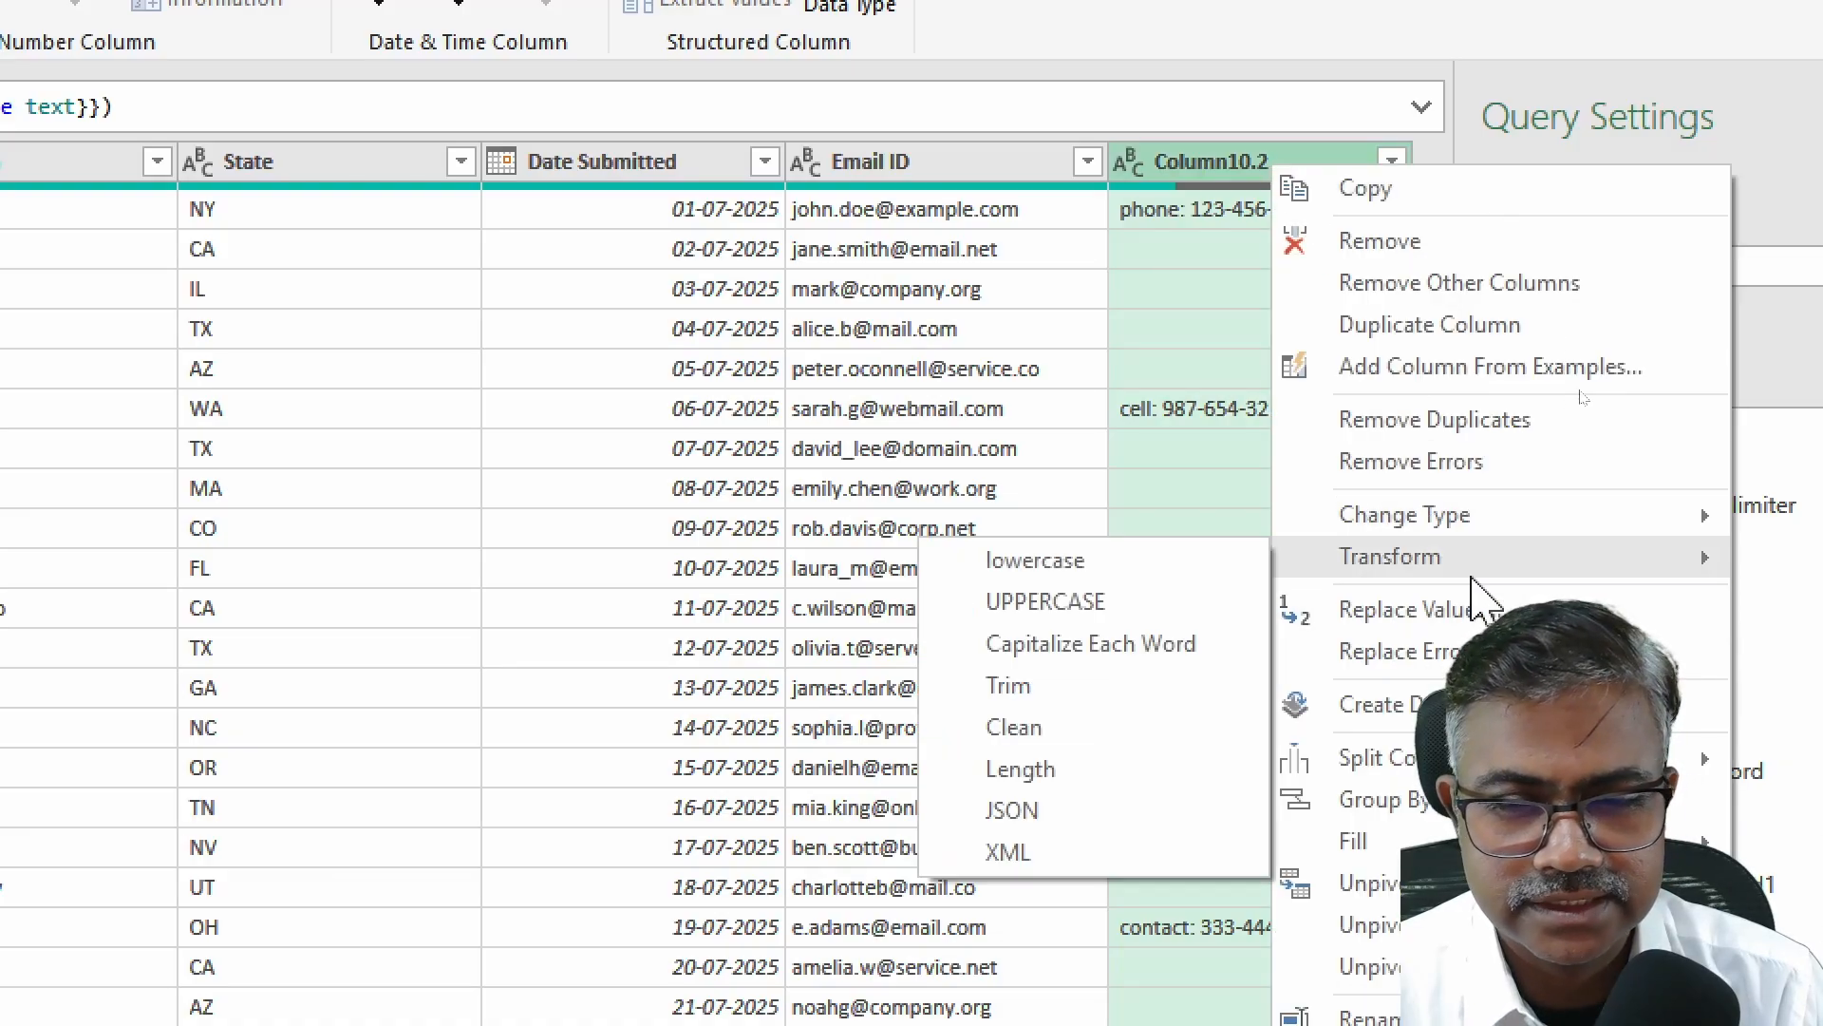
{"action": "left_click", "coordinate": [1062, 688]}
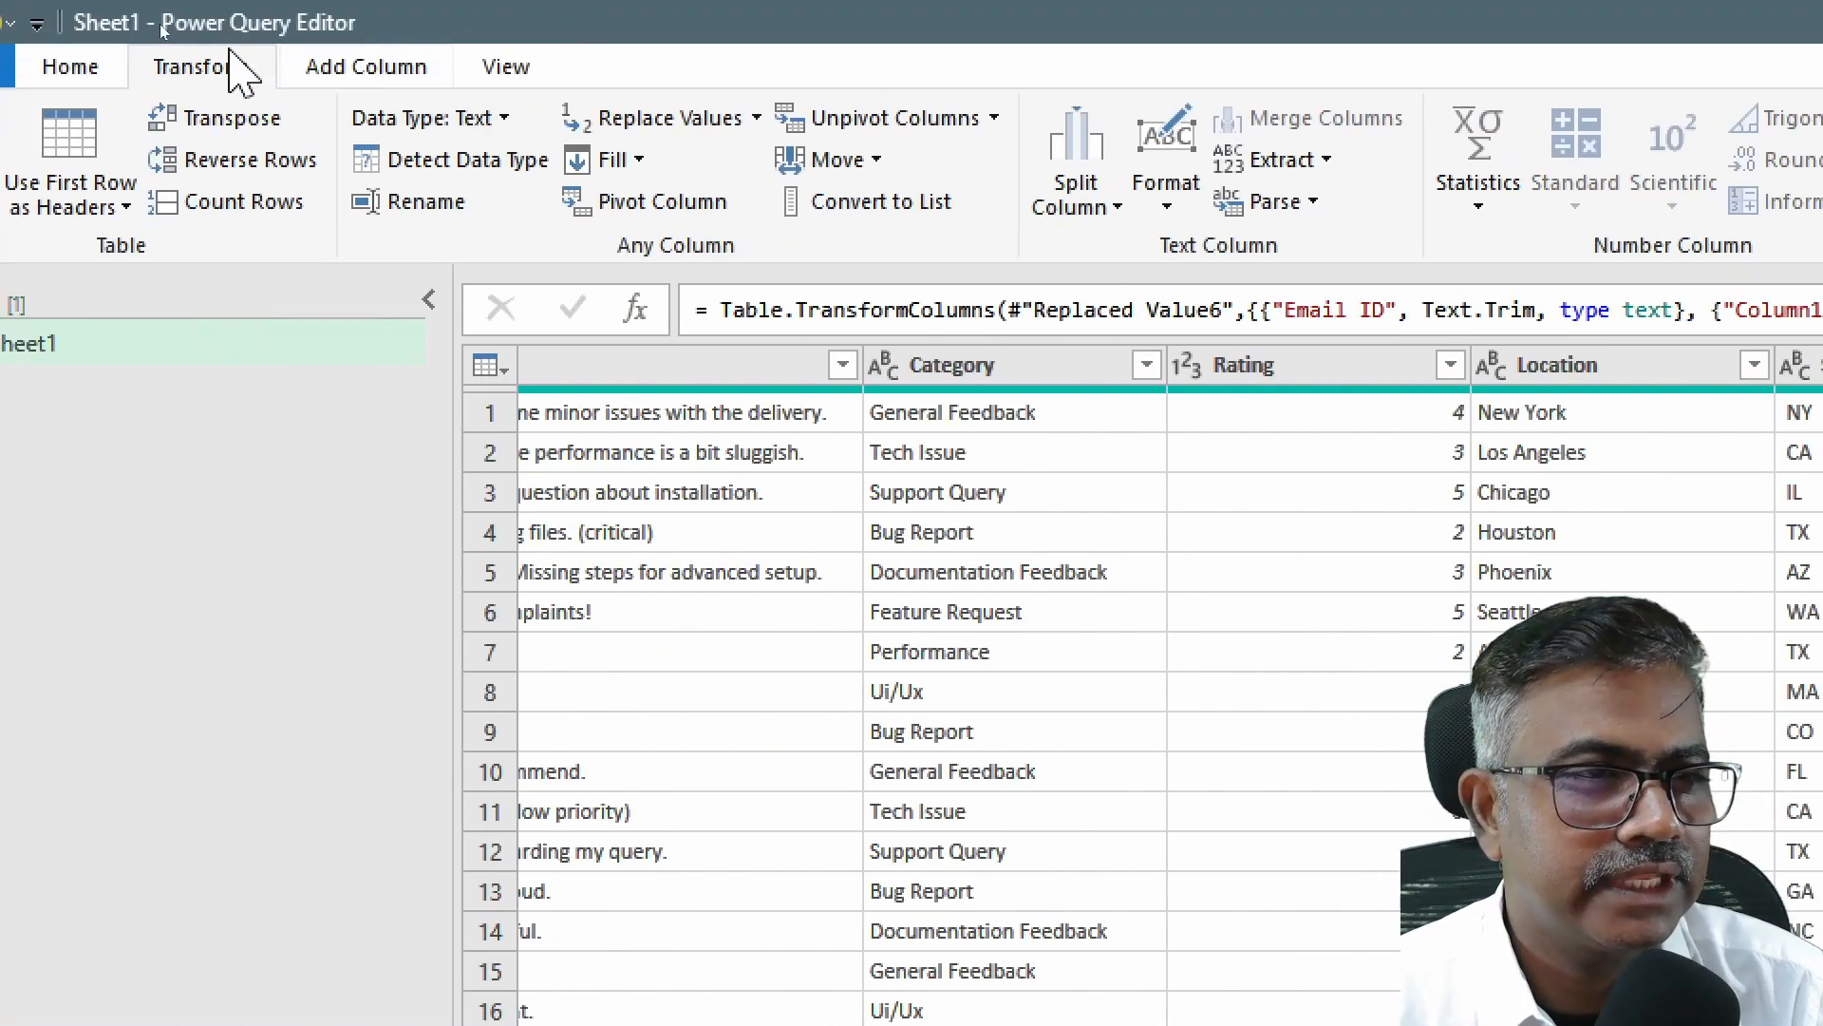
Step: Split Column10.2 at each occurrence of a custom delimiter, a colon followed by a space
{"action": "left_click", "coordinate": [1062, 199]}
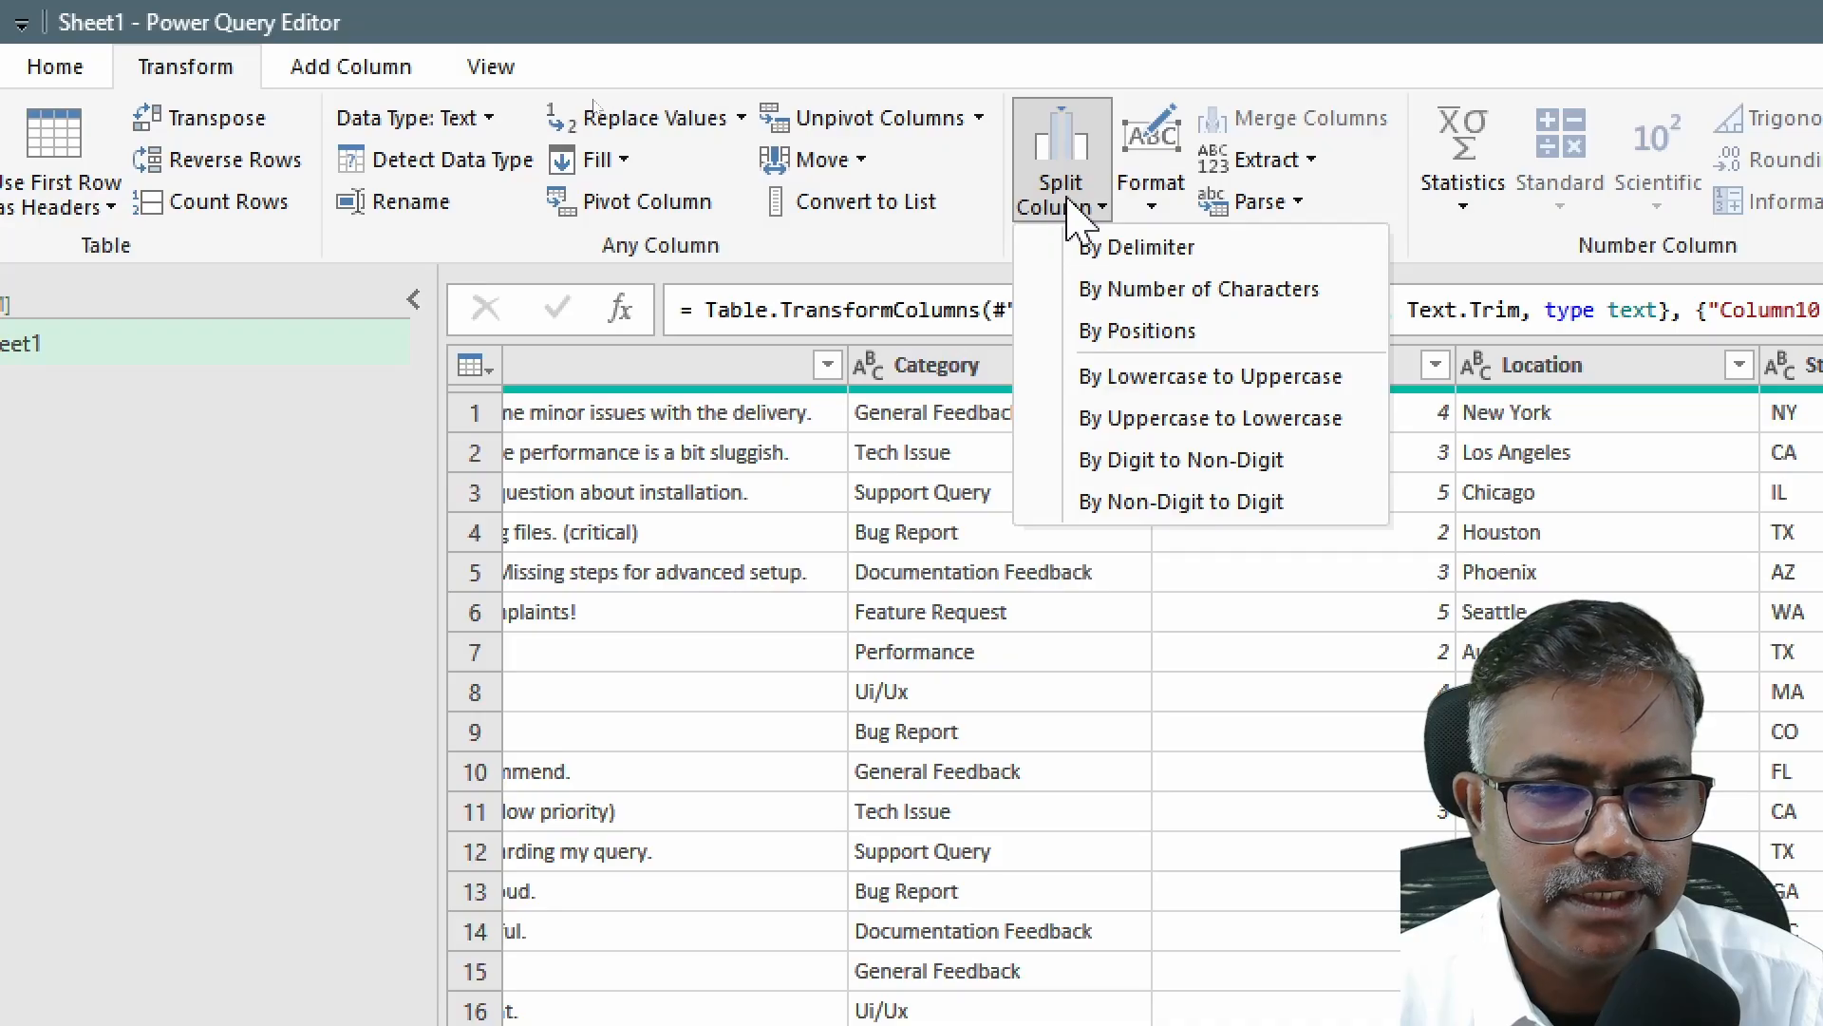
{"action": "left_click", "coordinate": [1152, 251]}
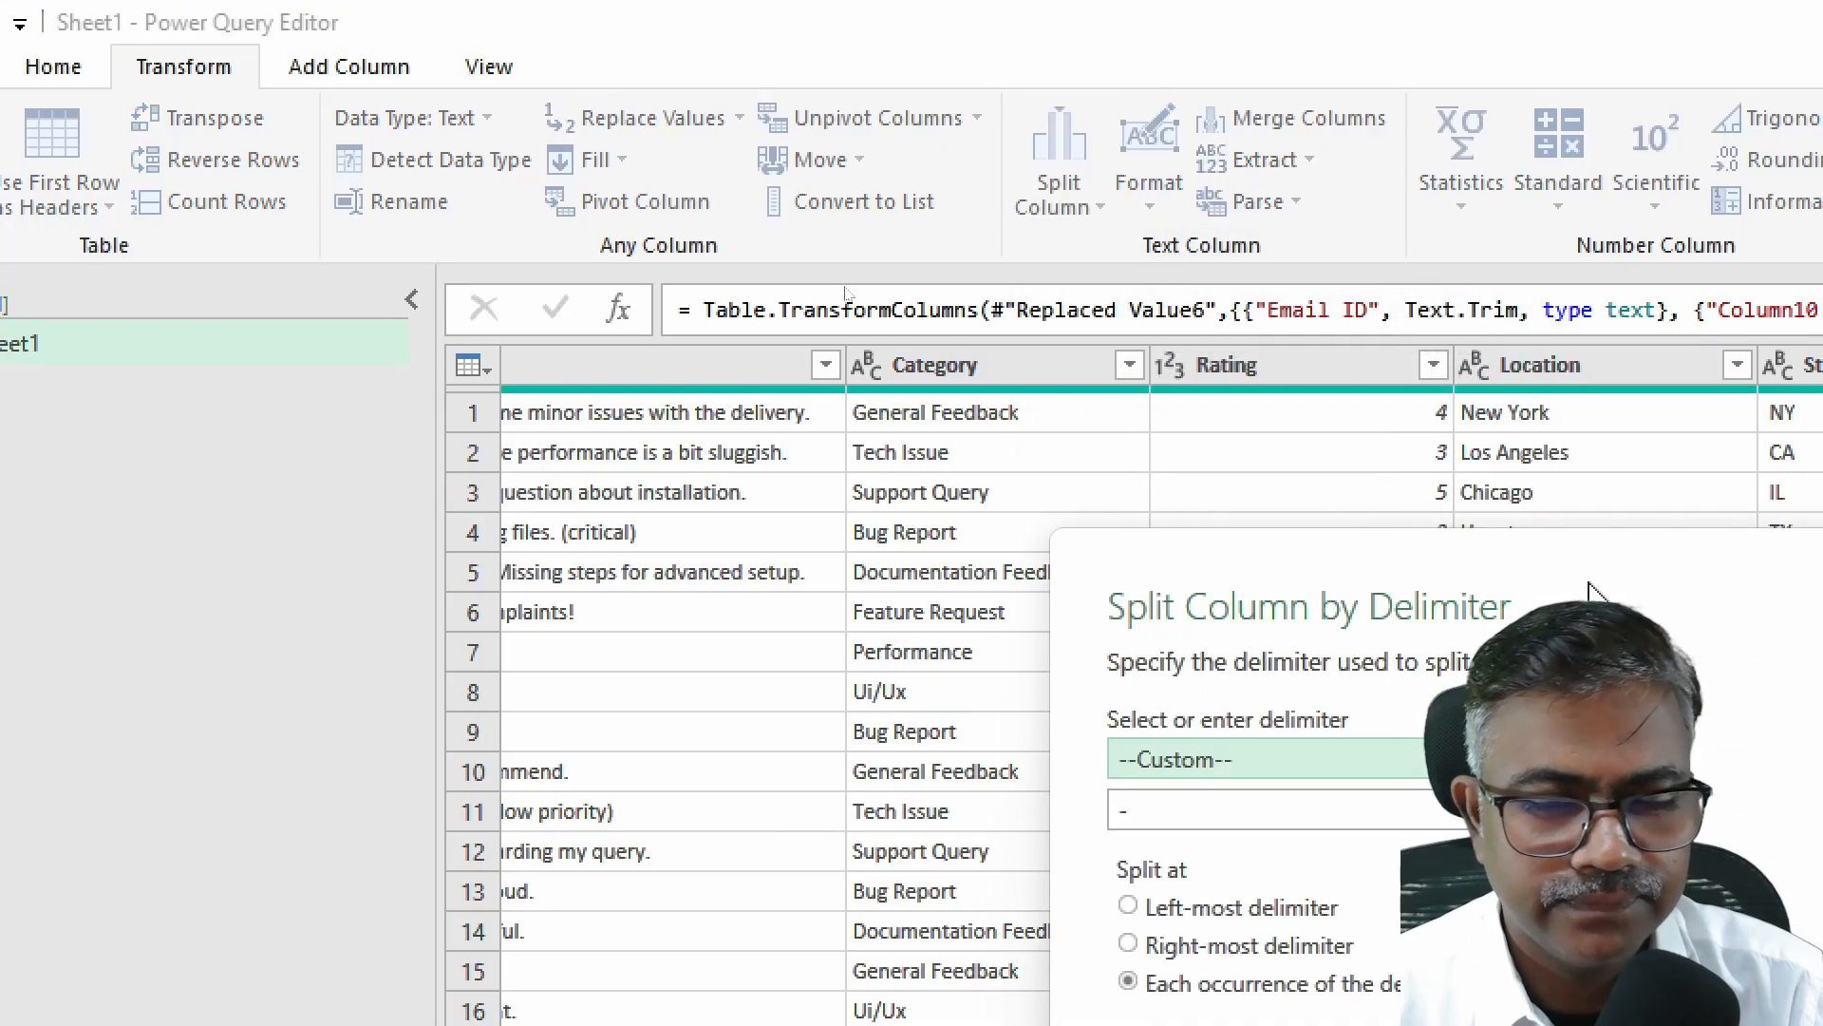
{"action": "left_click_drag", "start_coordinate": [1529, 579], "coordinate": [1193, 20]}
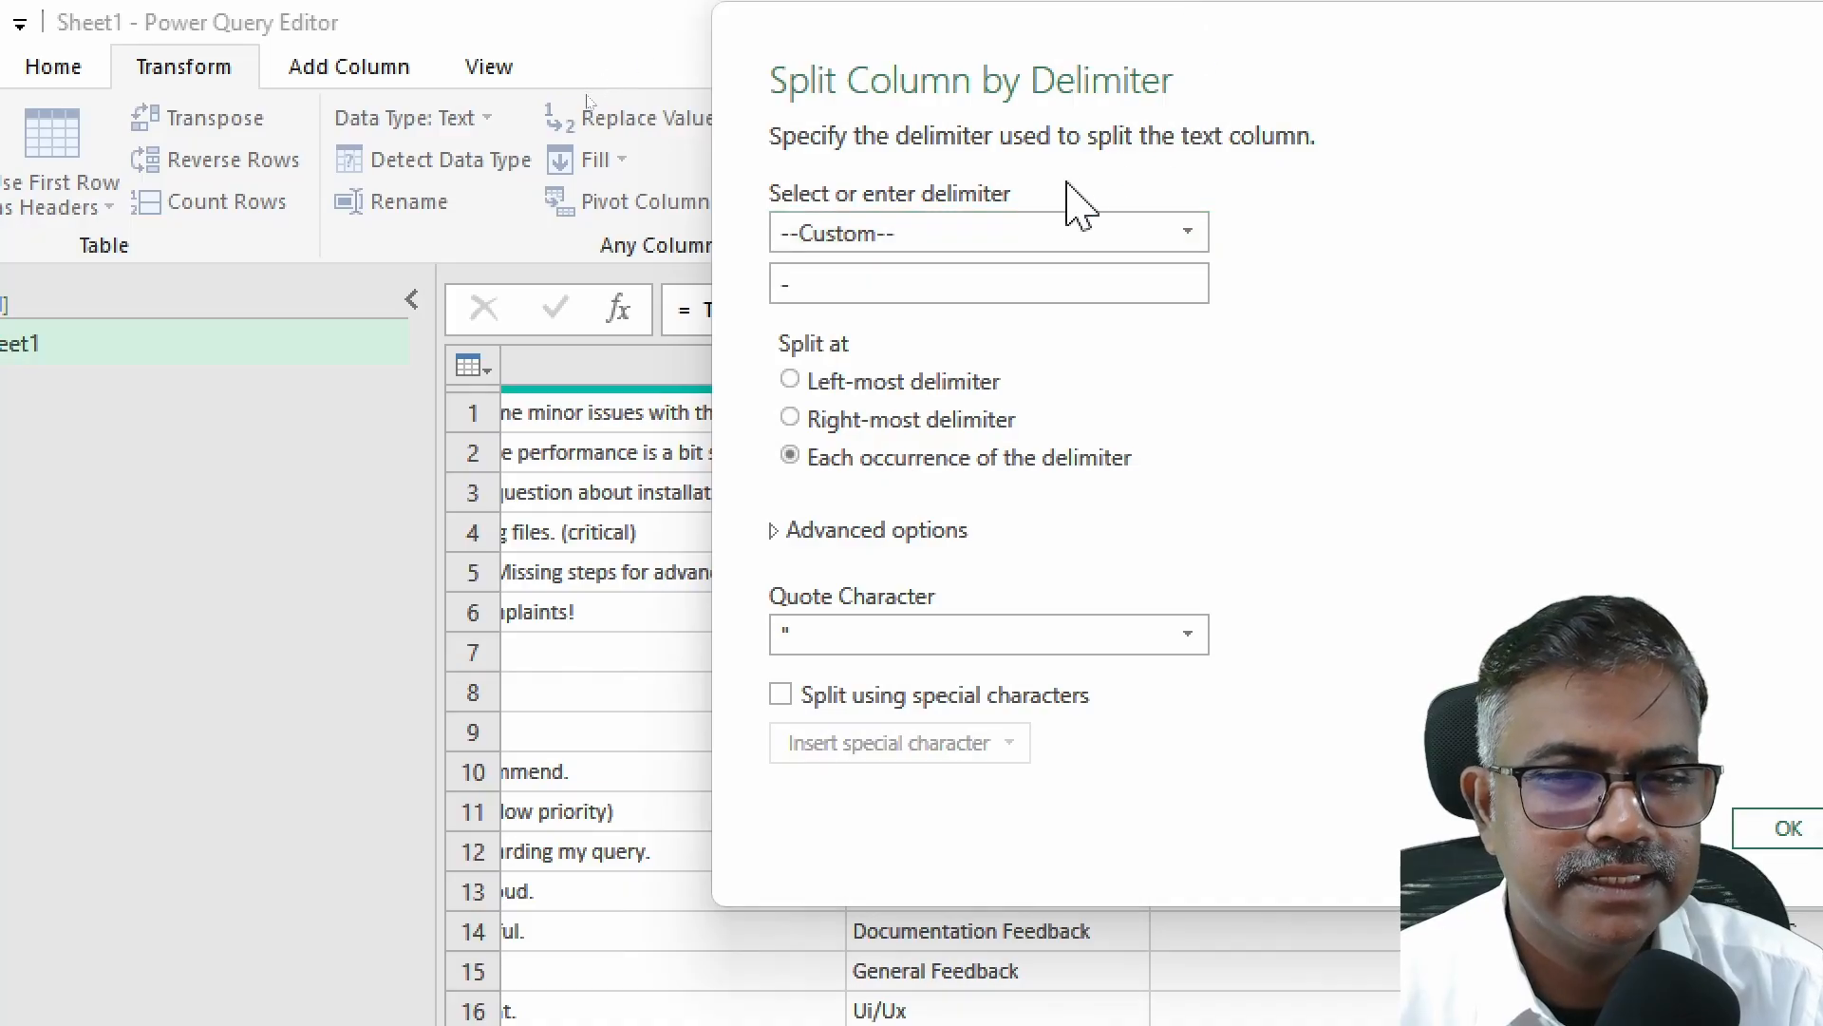
{"action": "key", "text": "BackSpace"}
{"action": "type", "text": ":"}
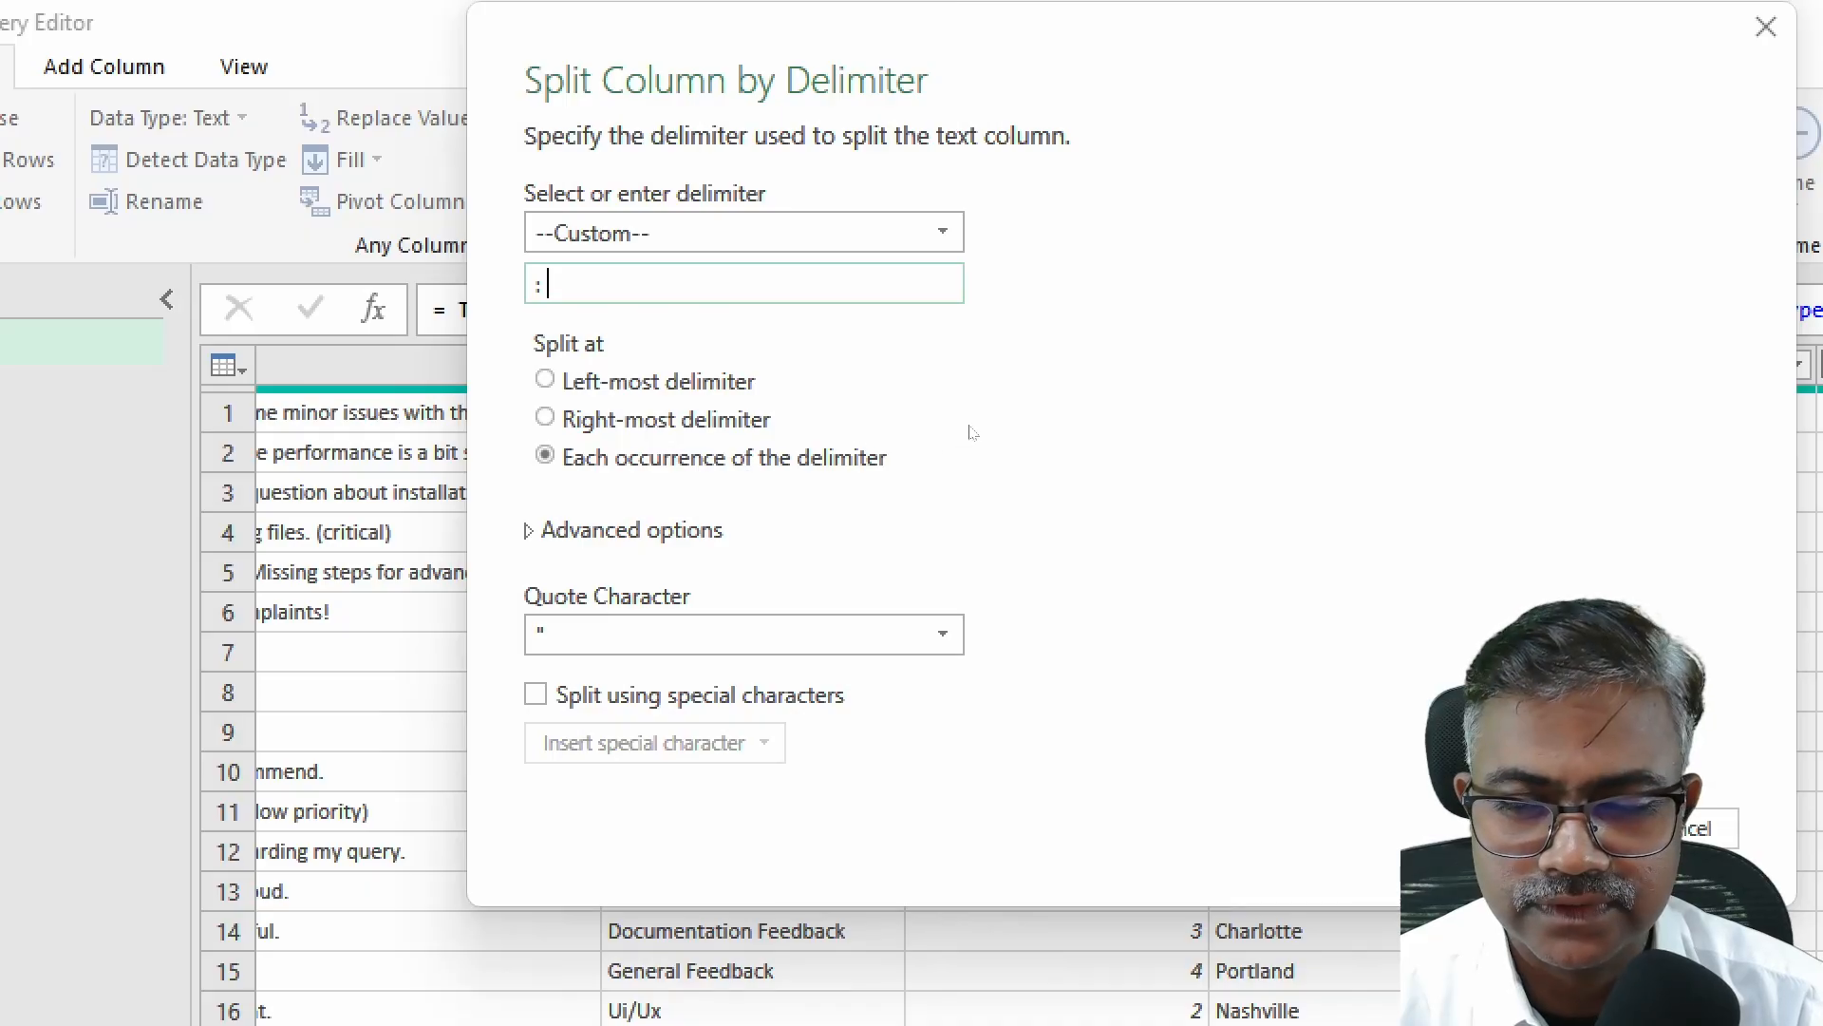
{"action": "key", "text": "Return"}
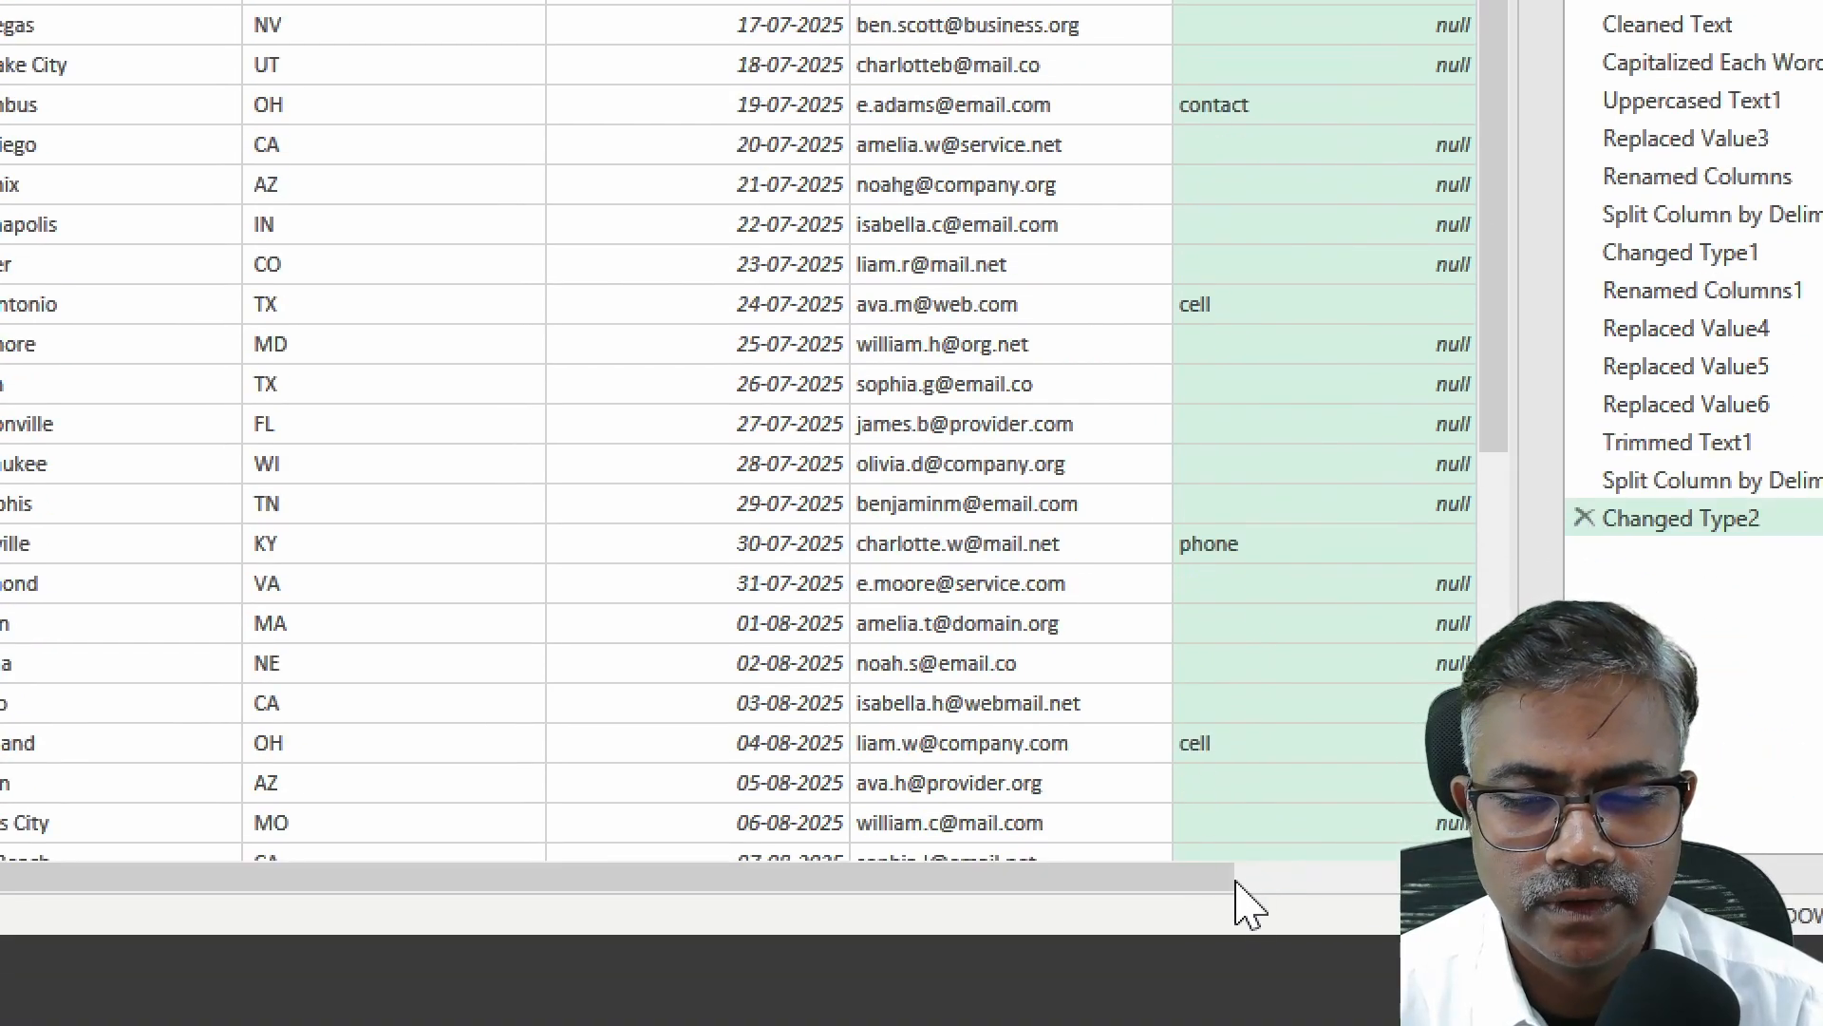
Step: Remove the Column10.2.1 column that holds only the phone labels
{"action": "left_click", "coordinate": [1238, 883]}
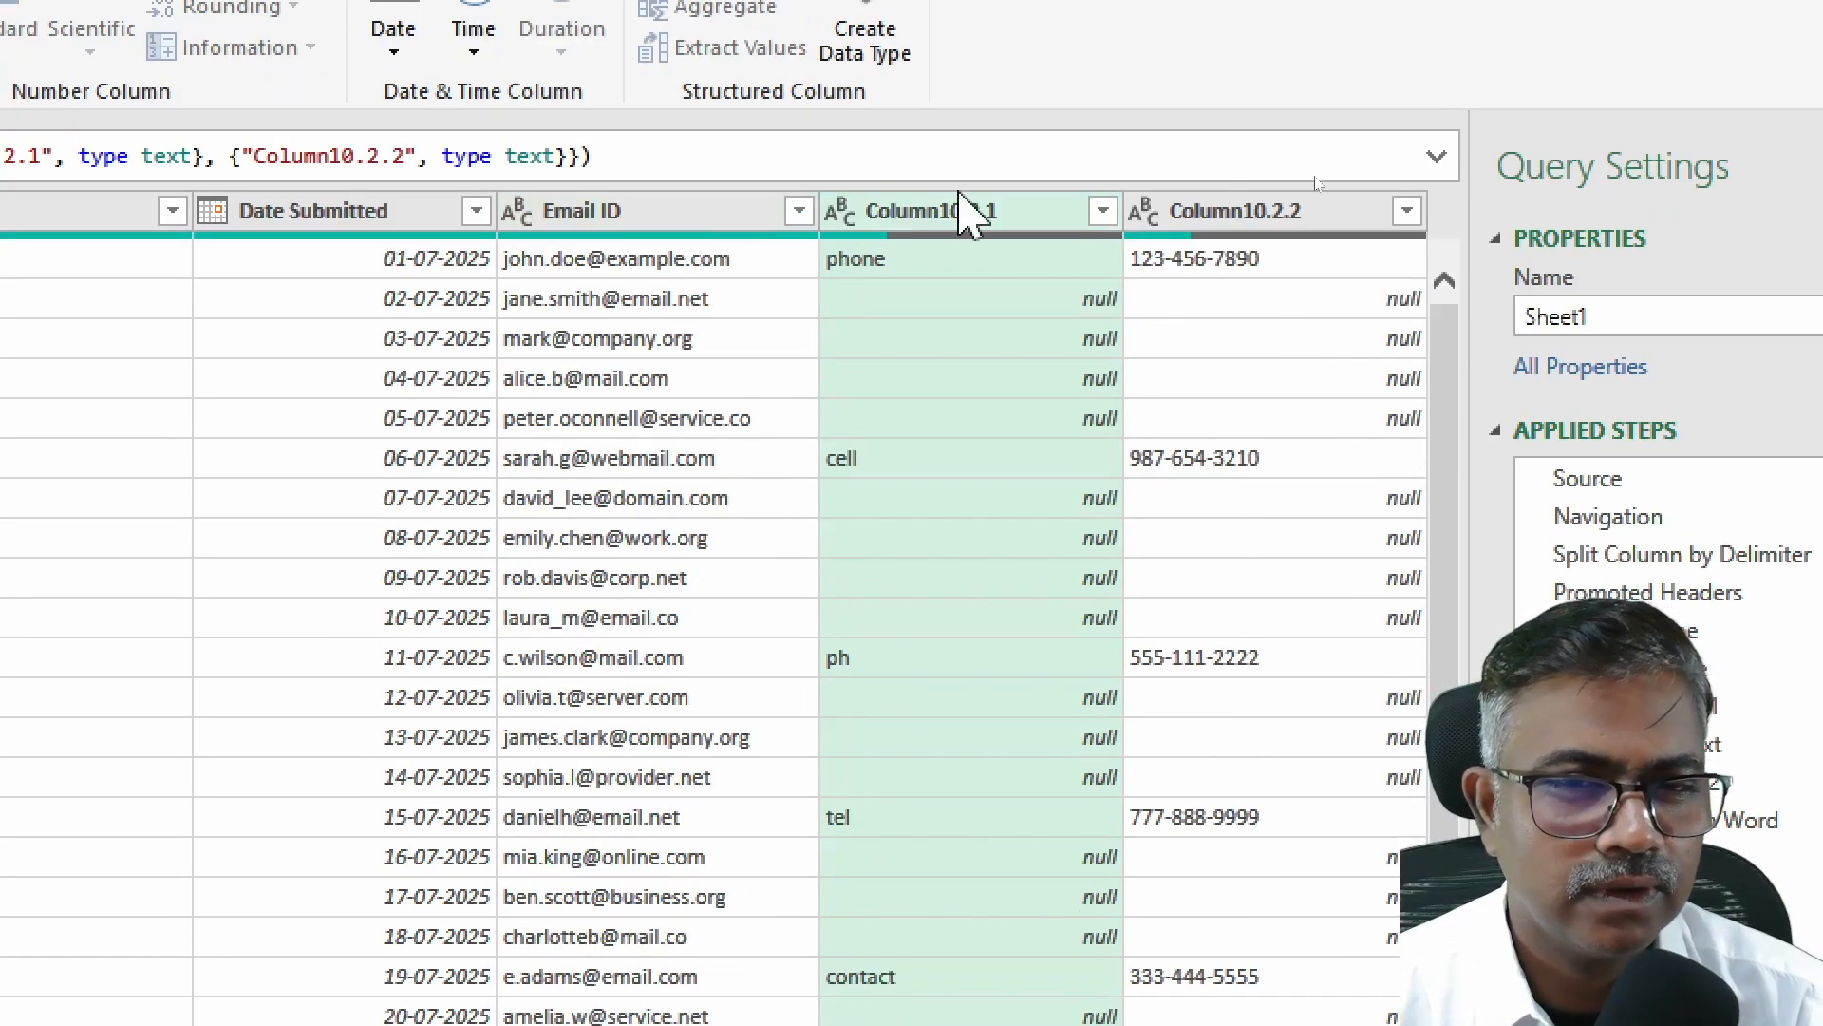
{"action": "right_click", "coordinate": [960, 202]}
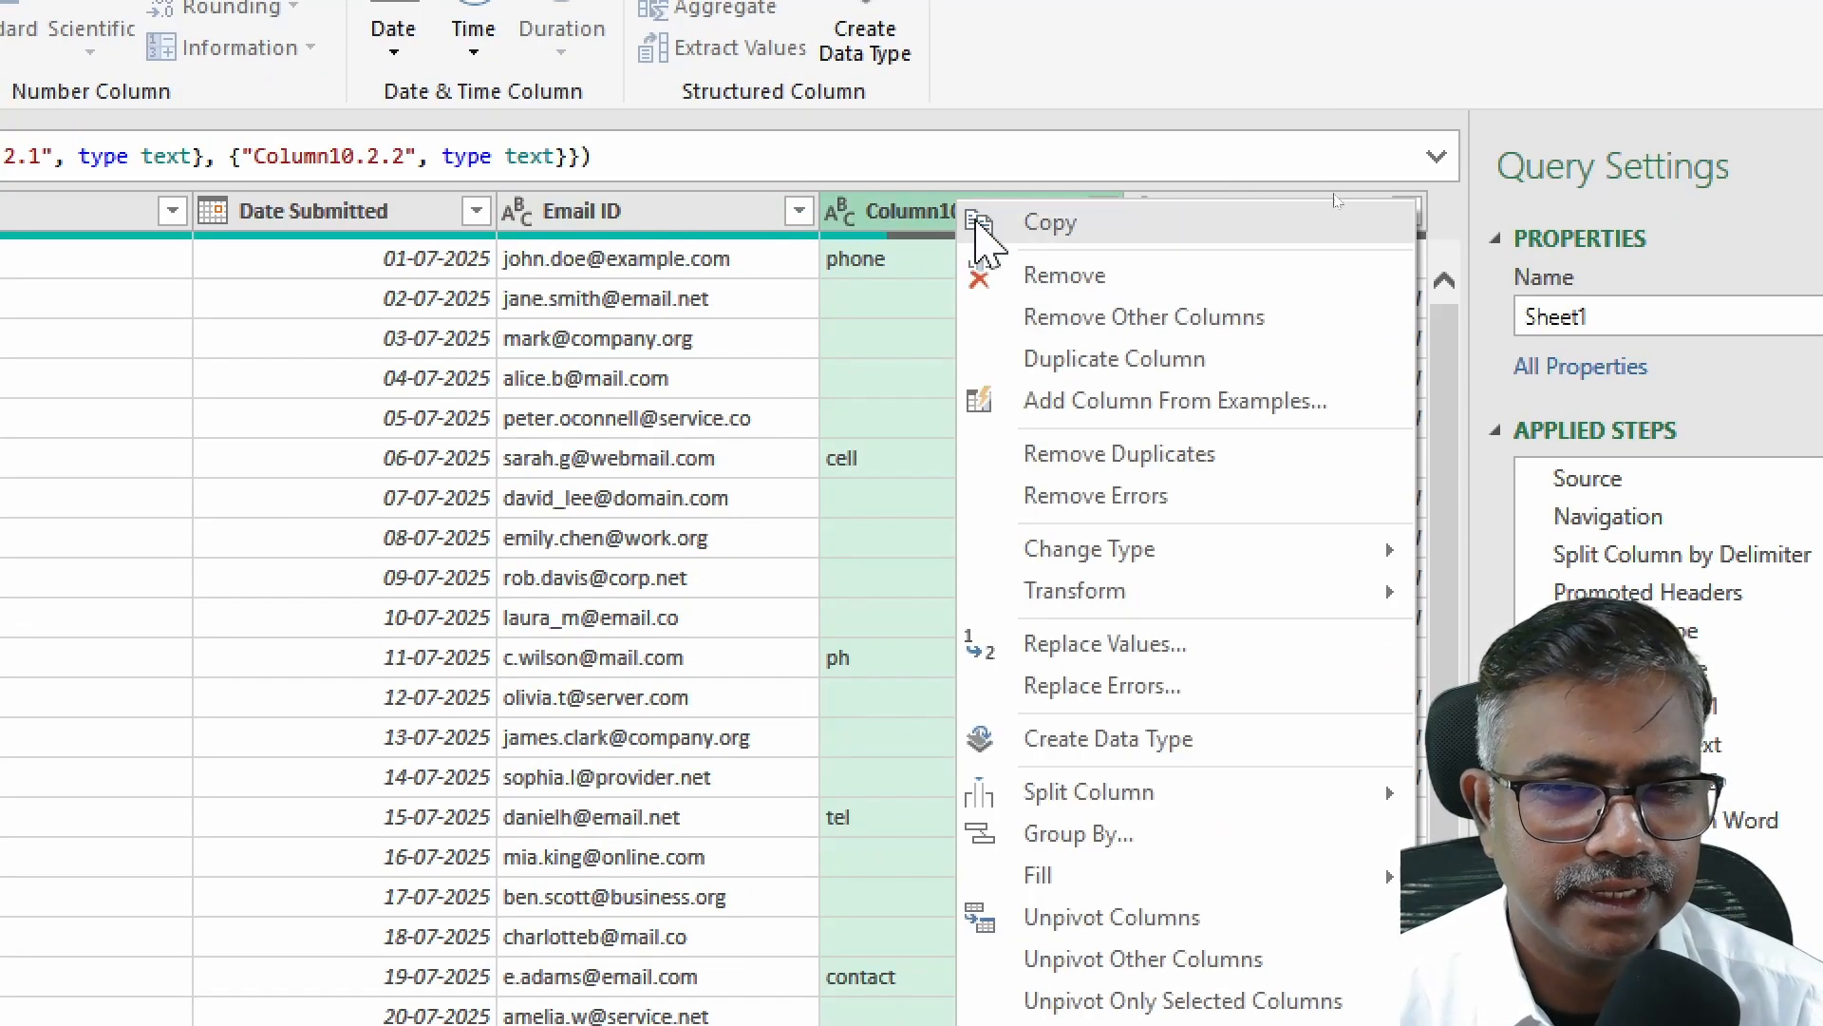
{"action": "left_click", "coordinate": [1045, 277]}
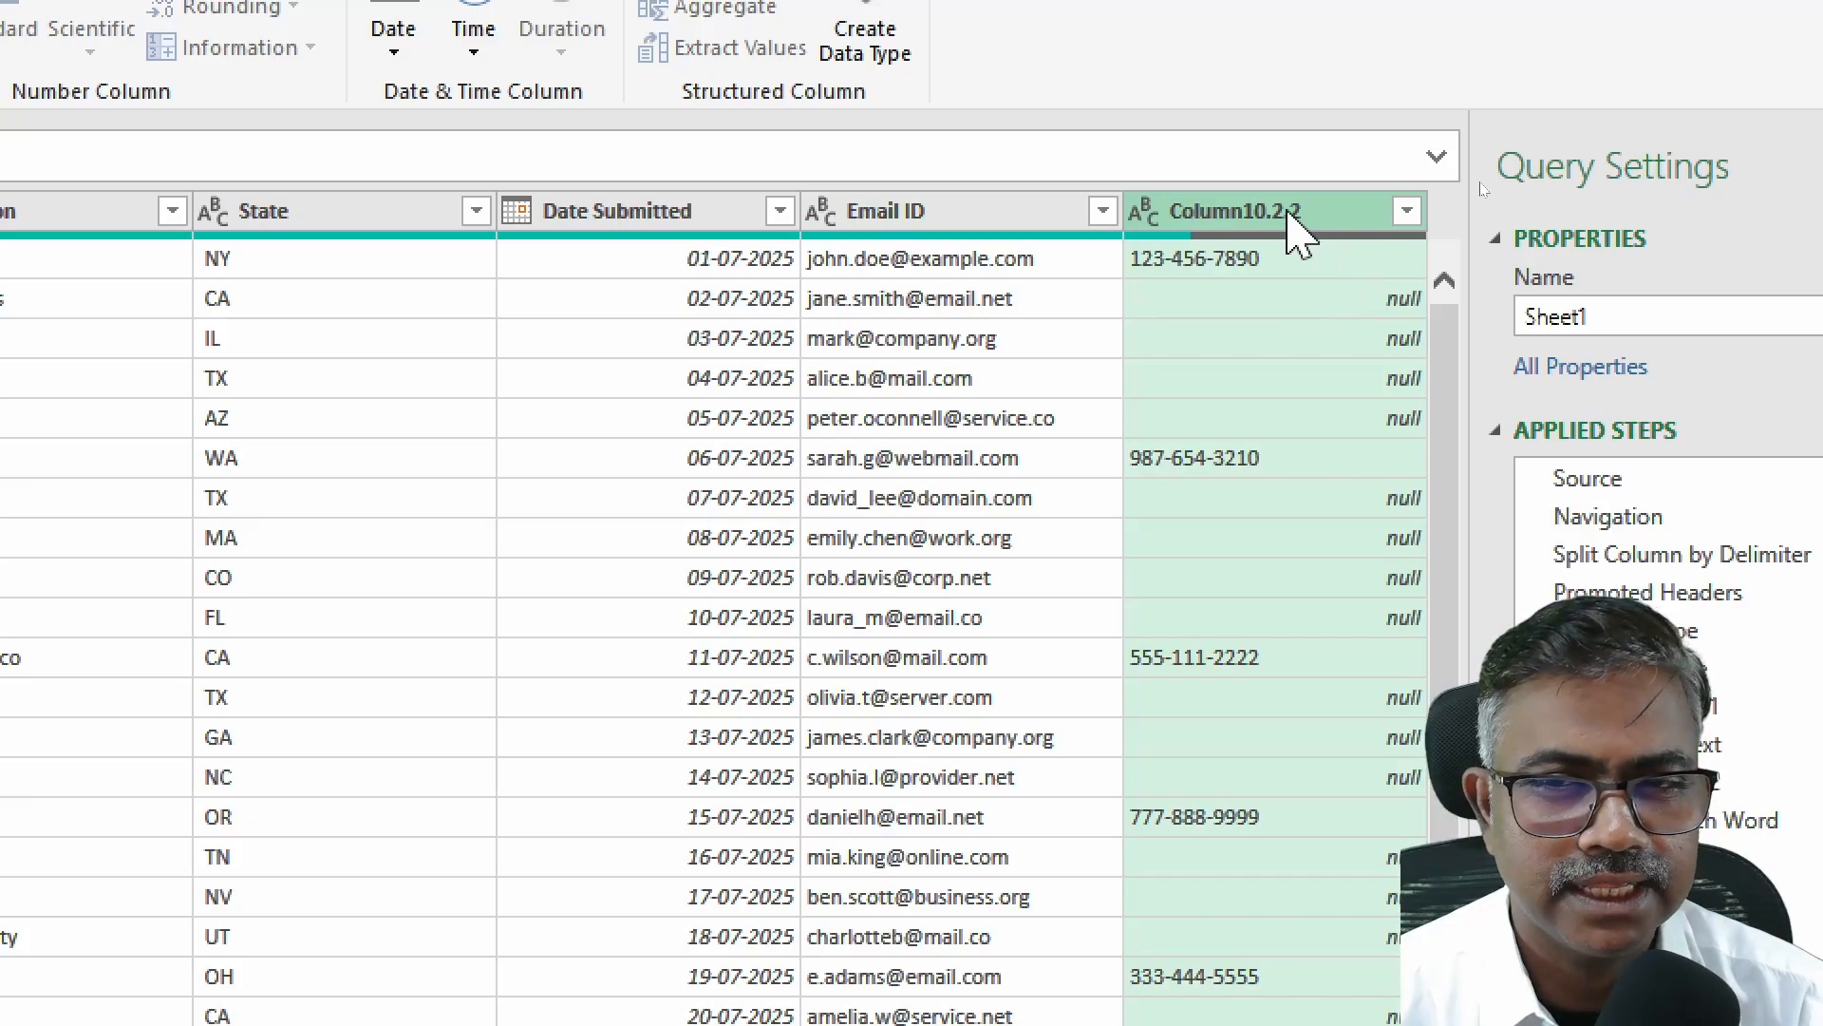
Step: Rename the Column10.2.2 column as Contact Tel
{"action": "double_click", "coordinate": [1296, 211]}
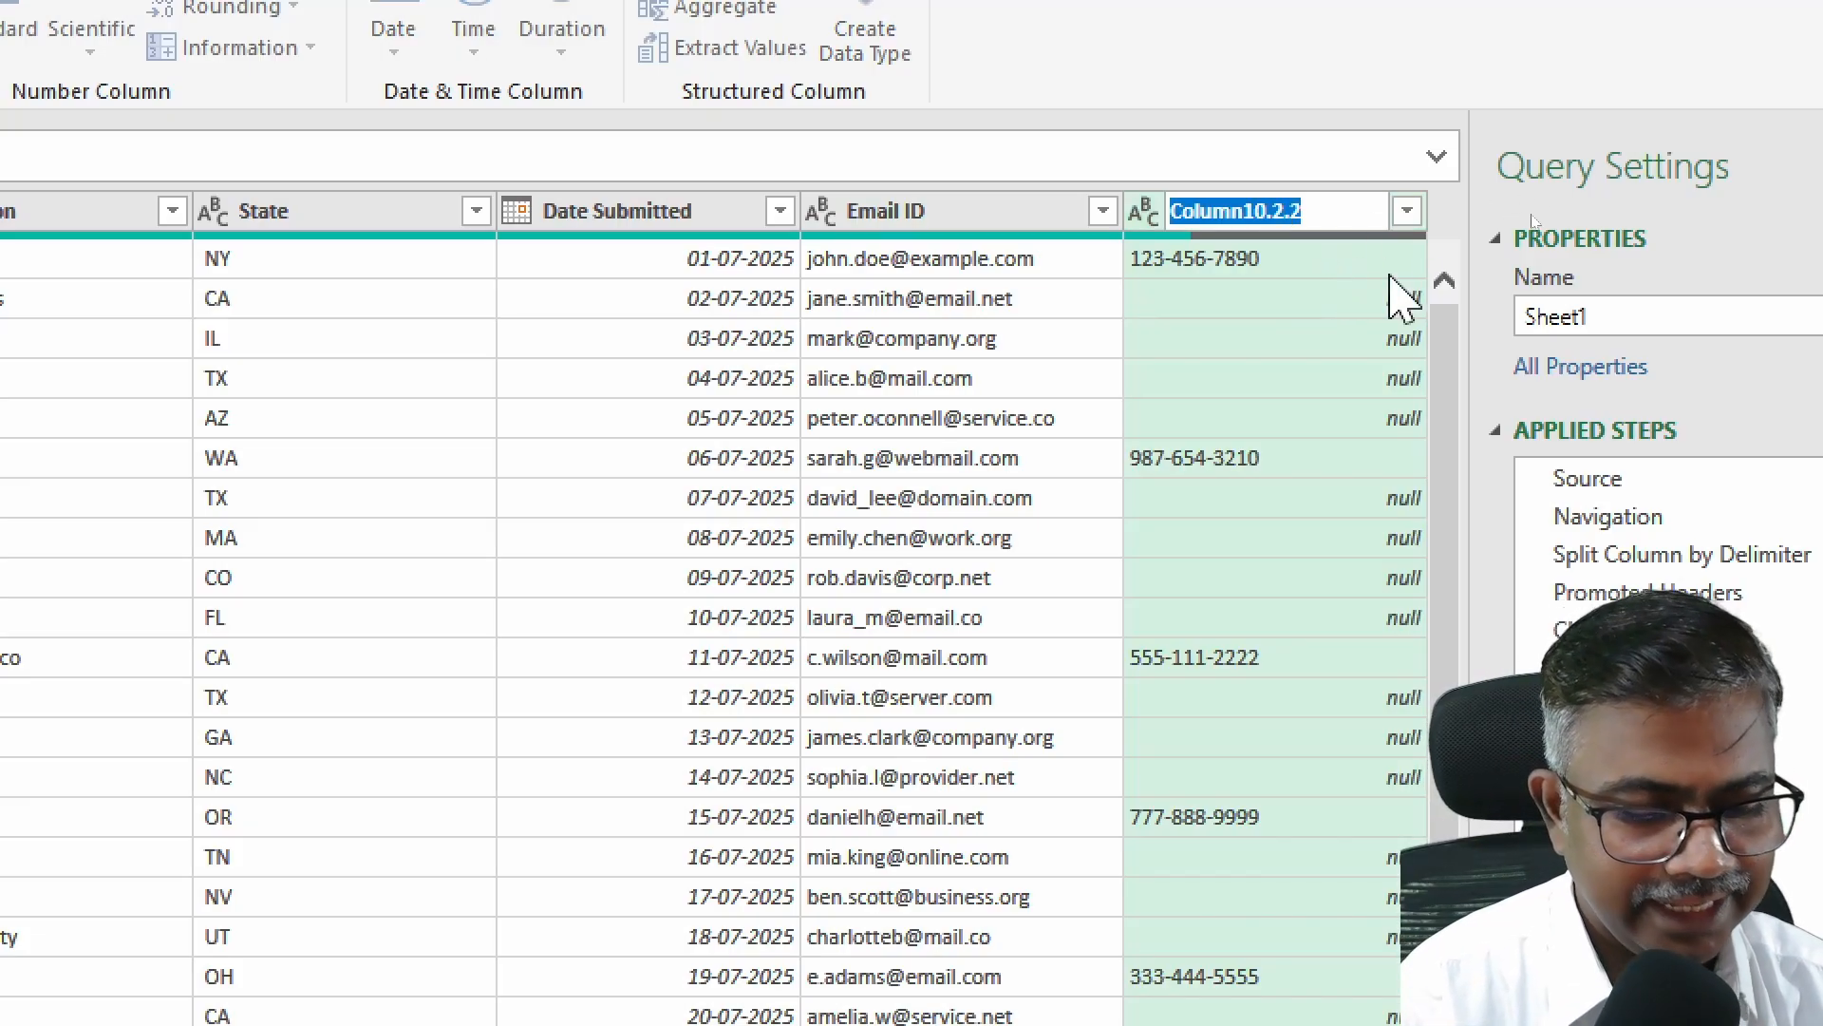
{"action": "type", "text": "Conta"}
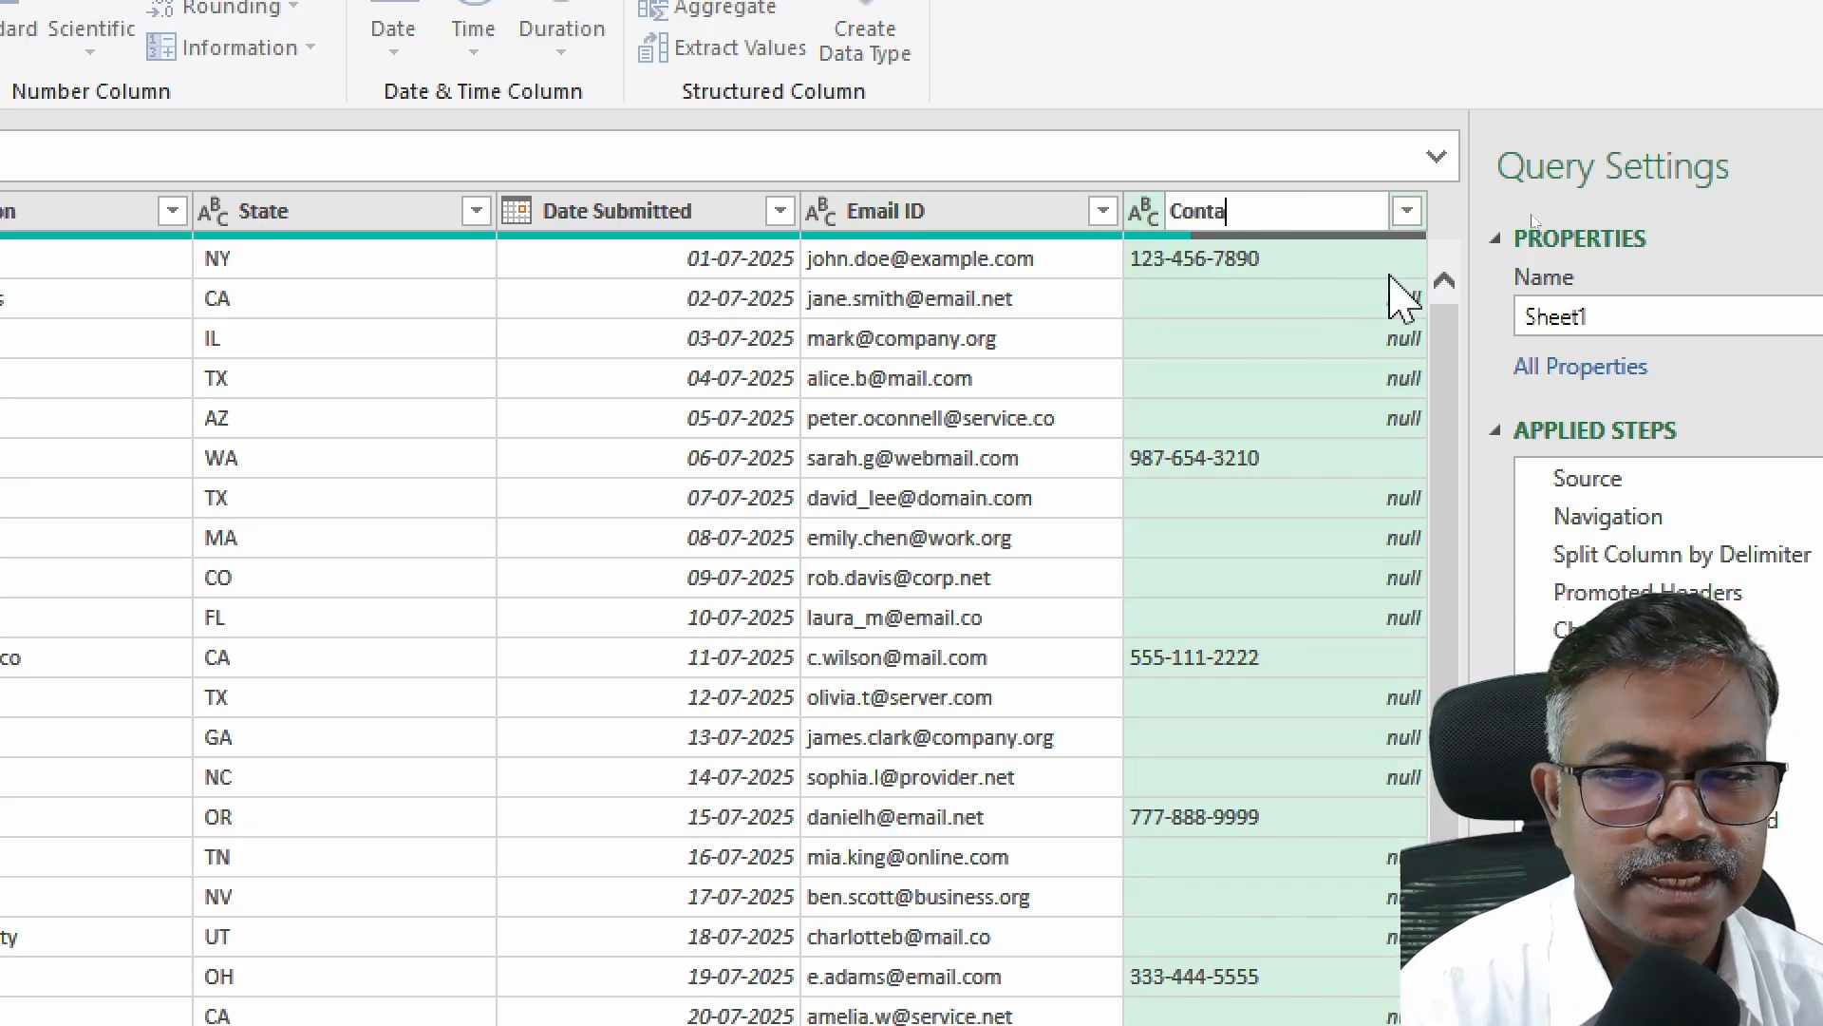
{"action": "type", "text": "ct Tel"}
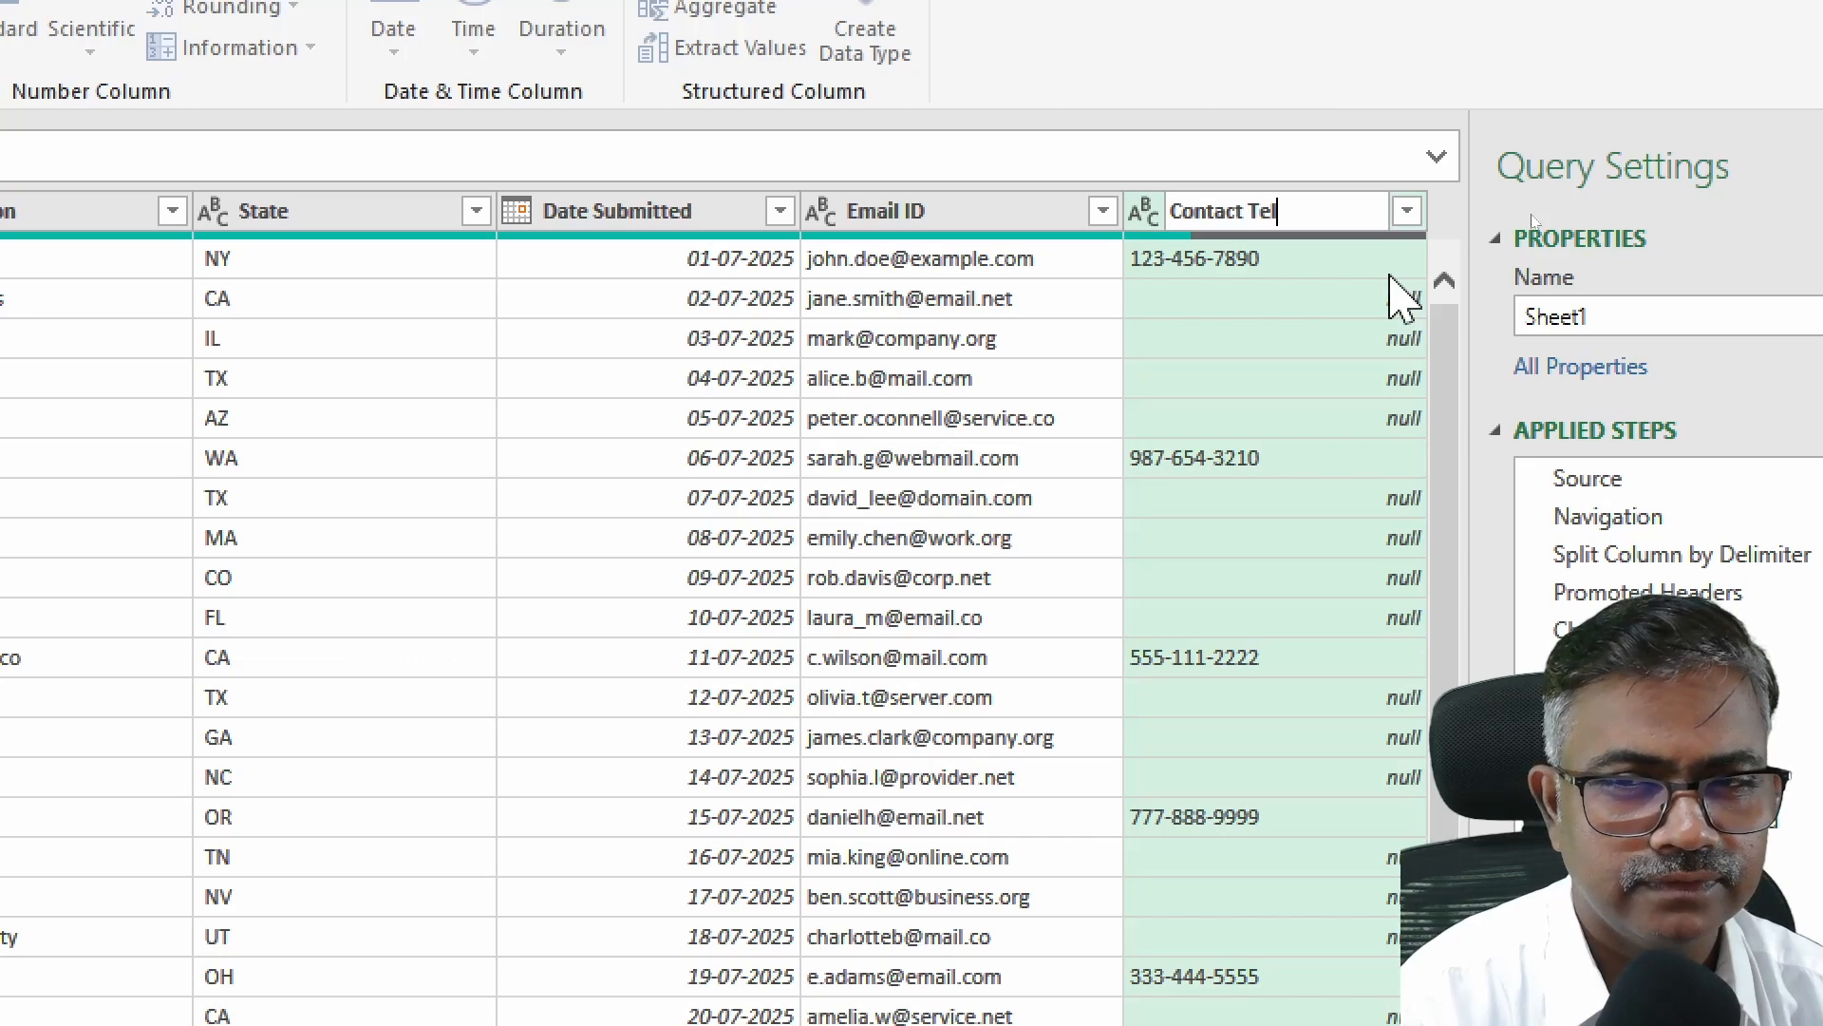
{"action": "key", "text": "Return"}
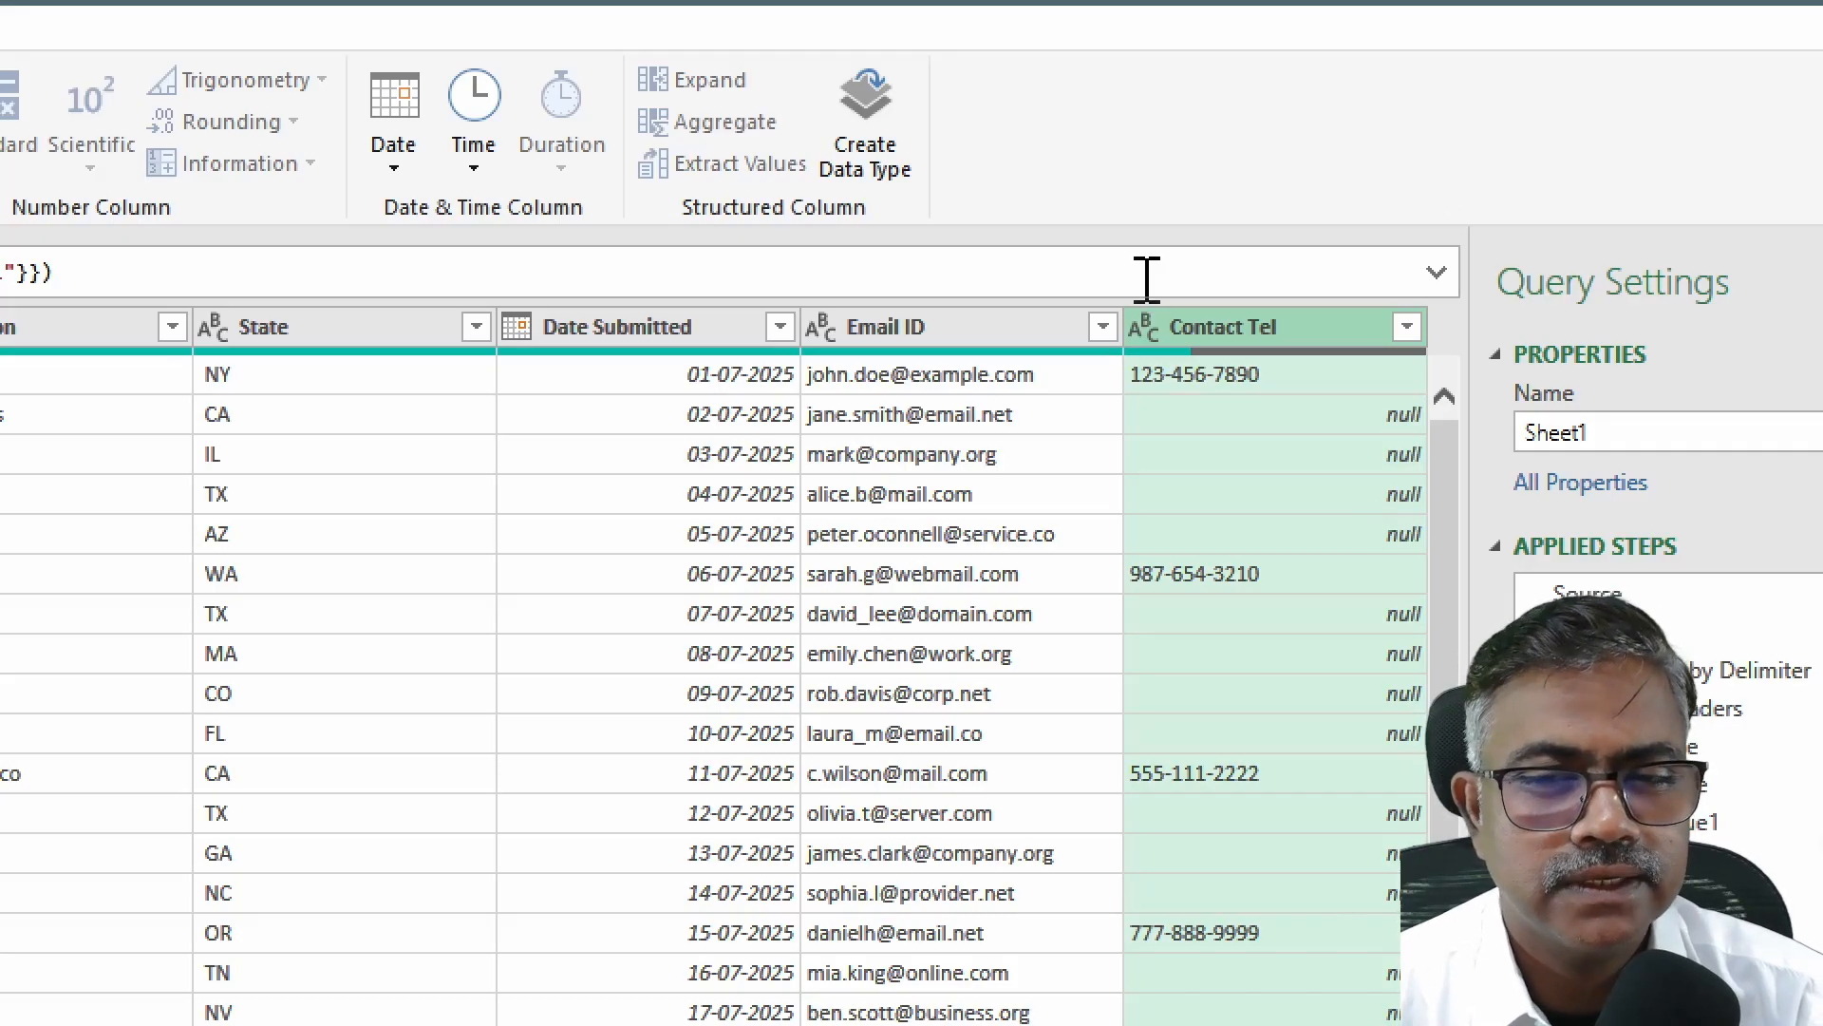
Step: Replace every null value in the Contact Tel column with No Contact Ph#
{"action": "right_click", "coordinate": [1225, 339]}
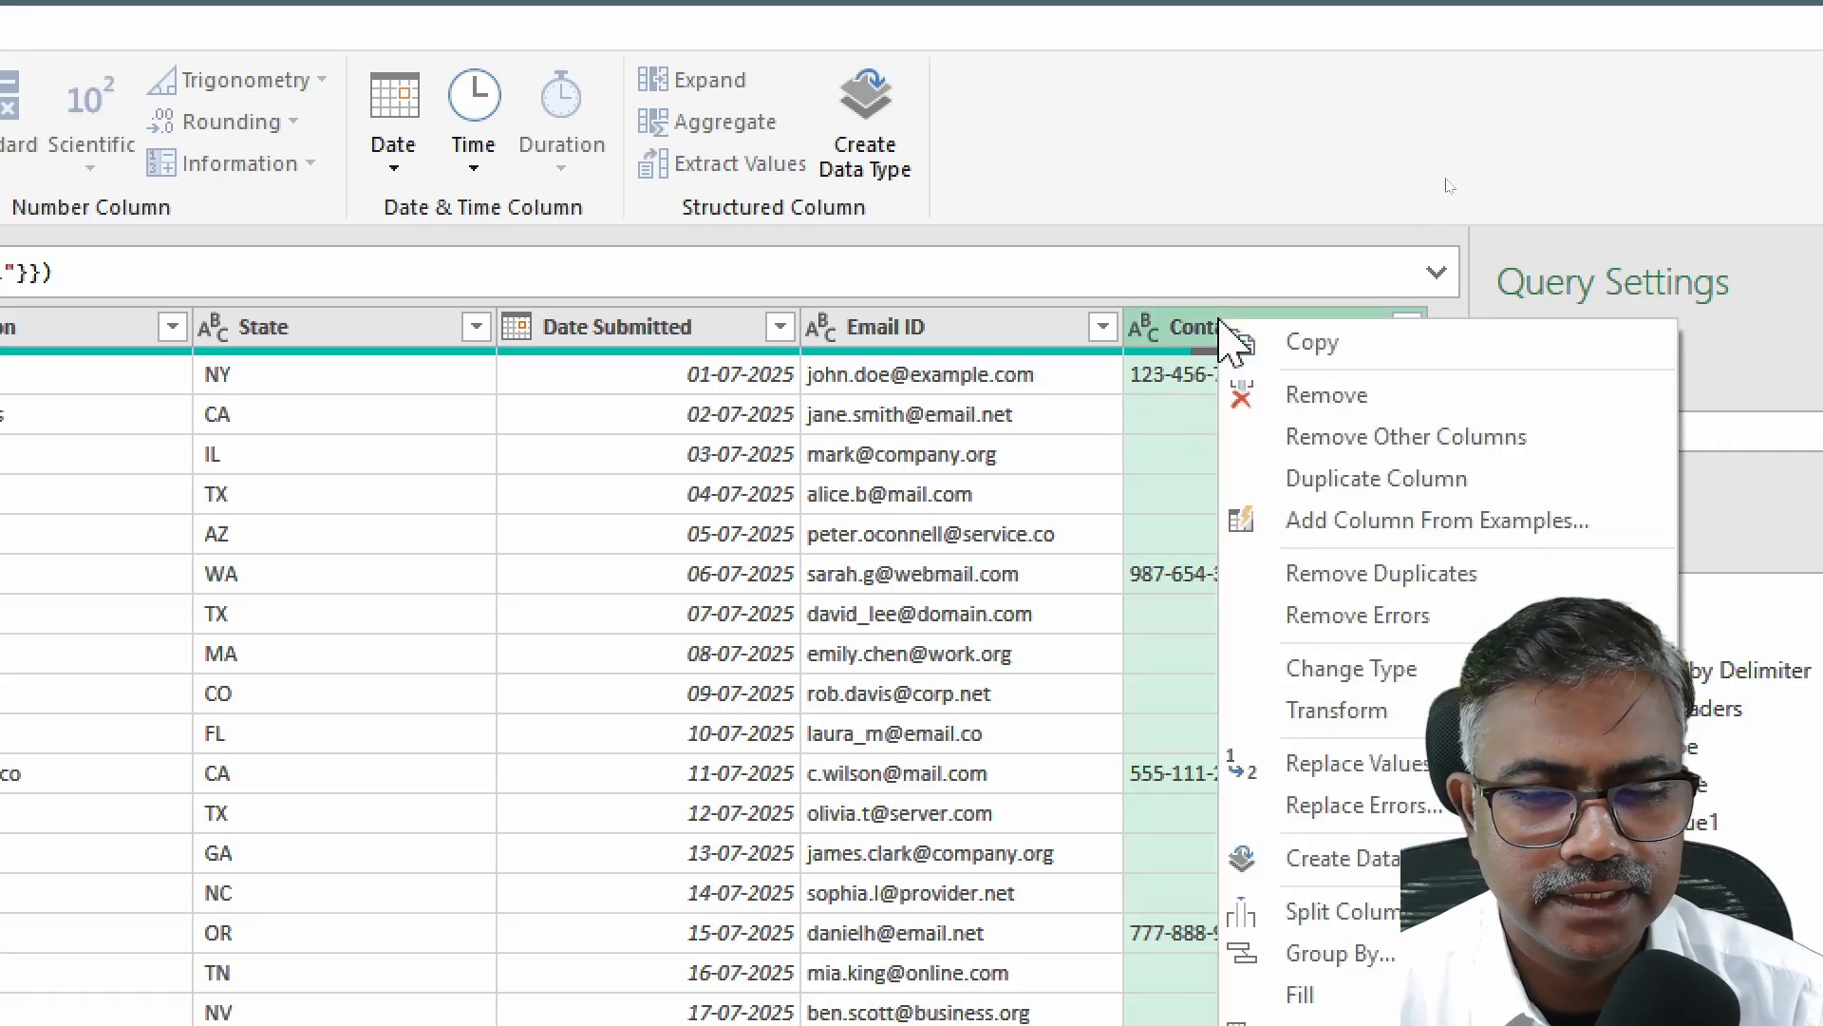
{"action": "left_click", "coordinate": [1382, 779]}
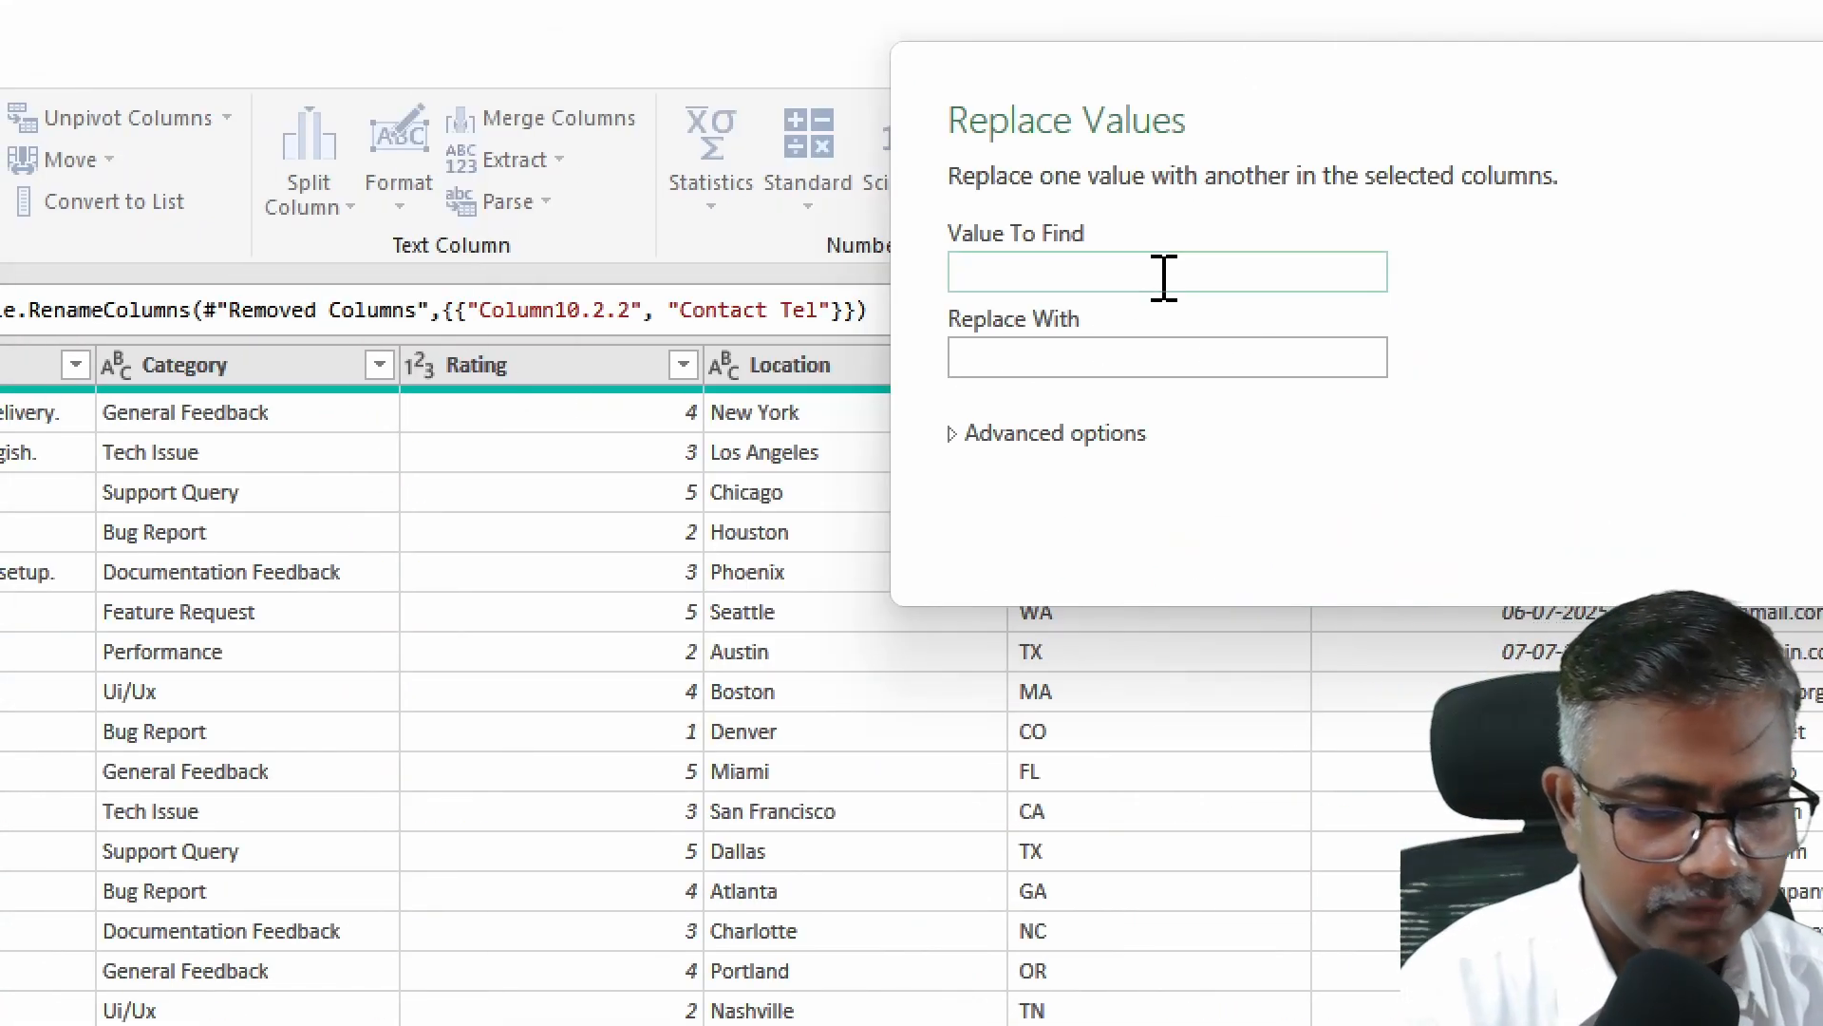
{"action": "type", "text": "null"}
{"action": "key", "text": "Tab"}
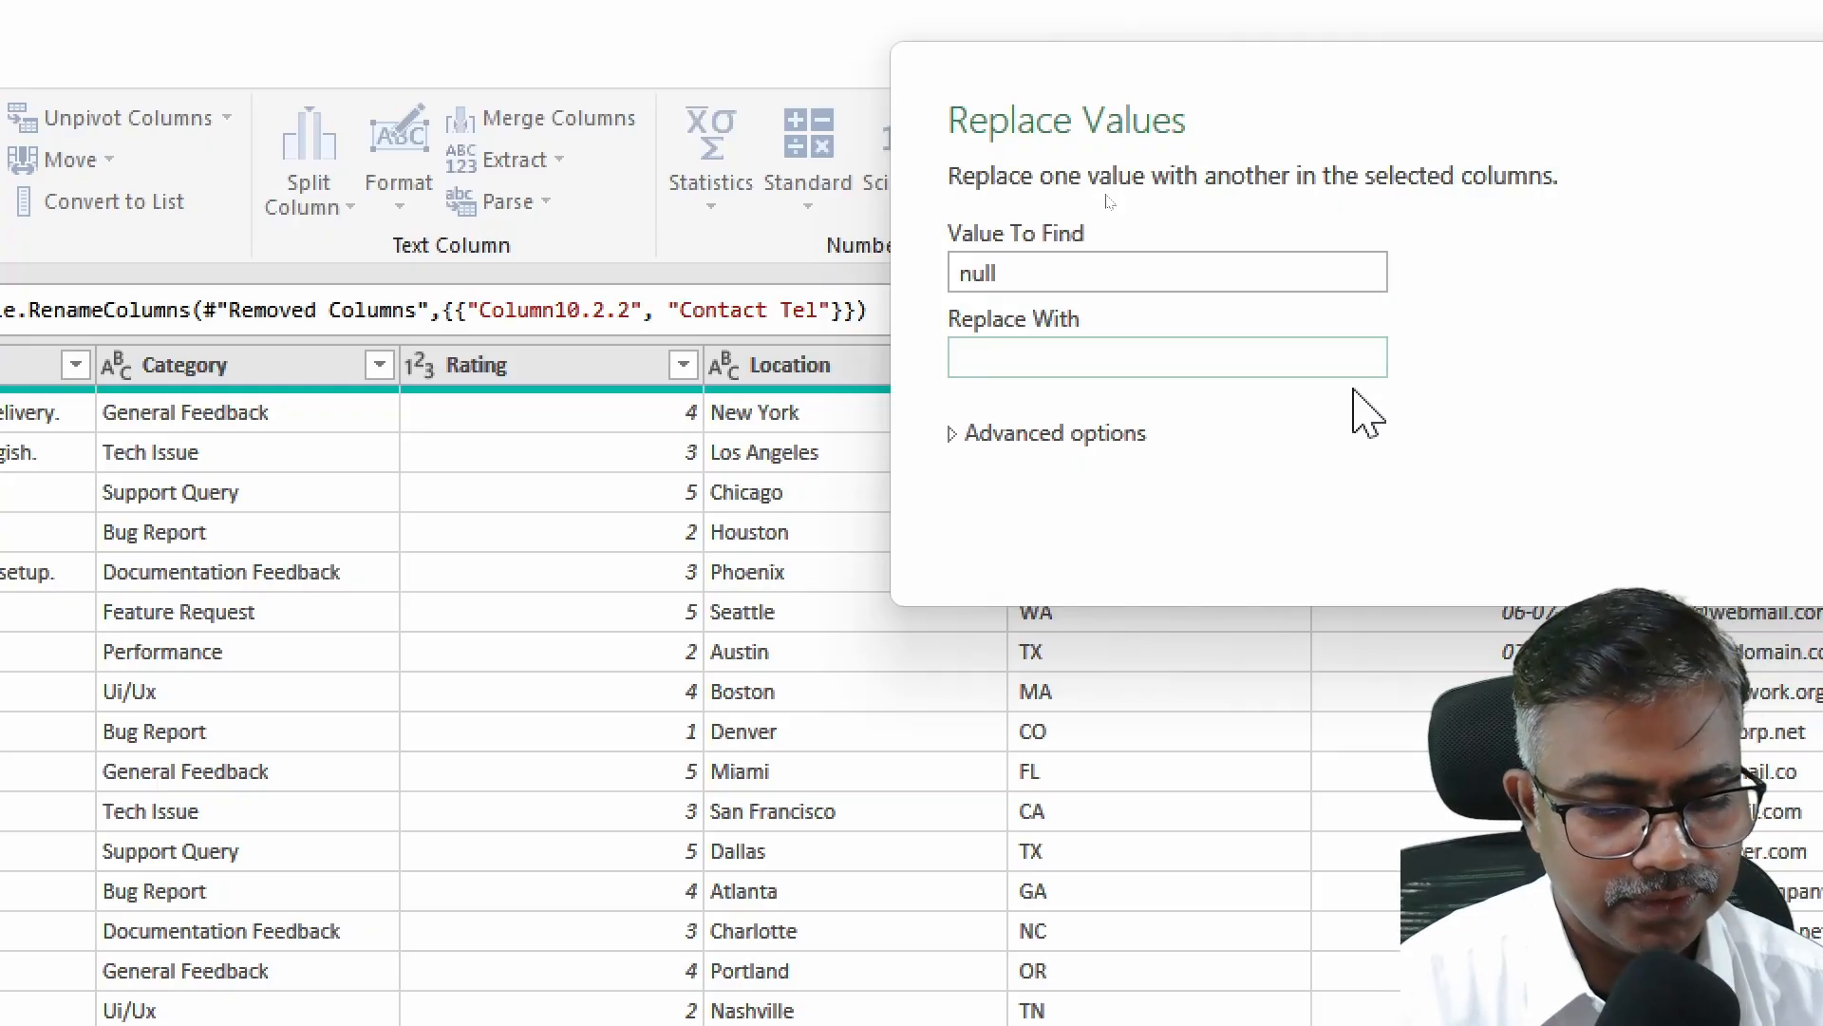
{"action": "type", "text": "No Contact Ph#"}
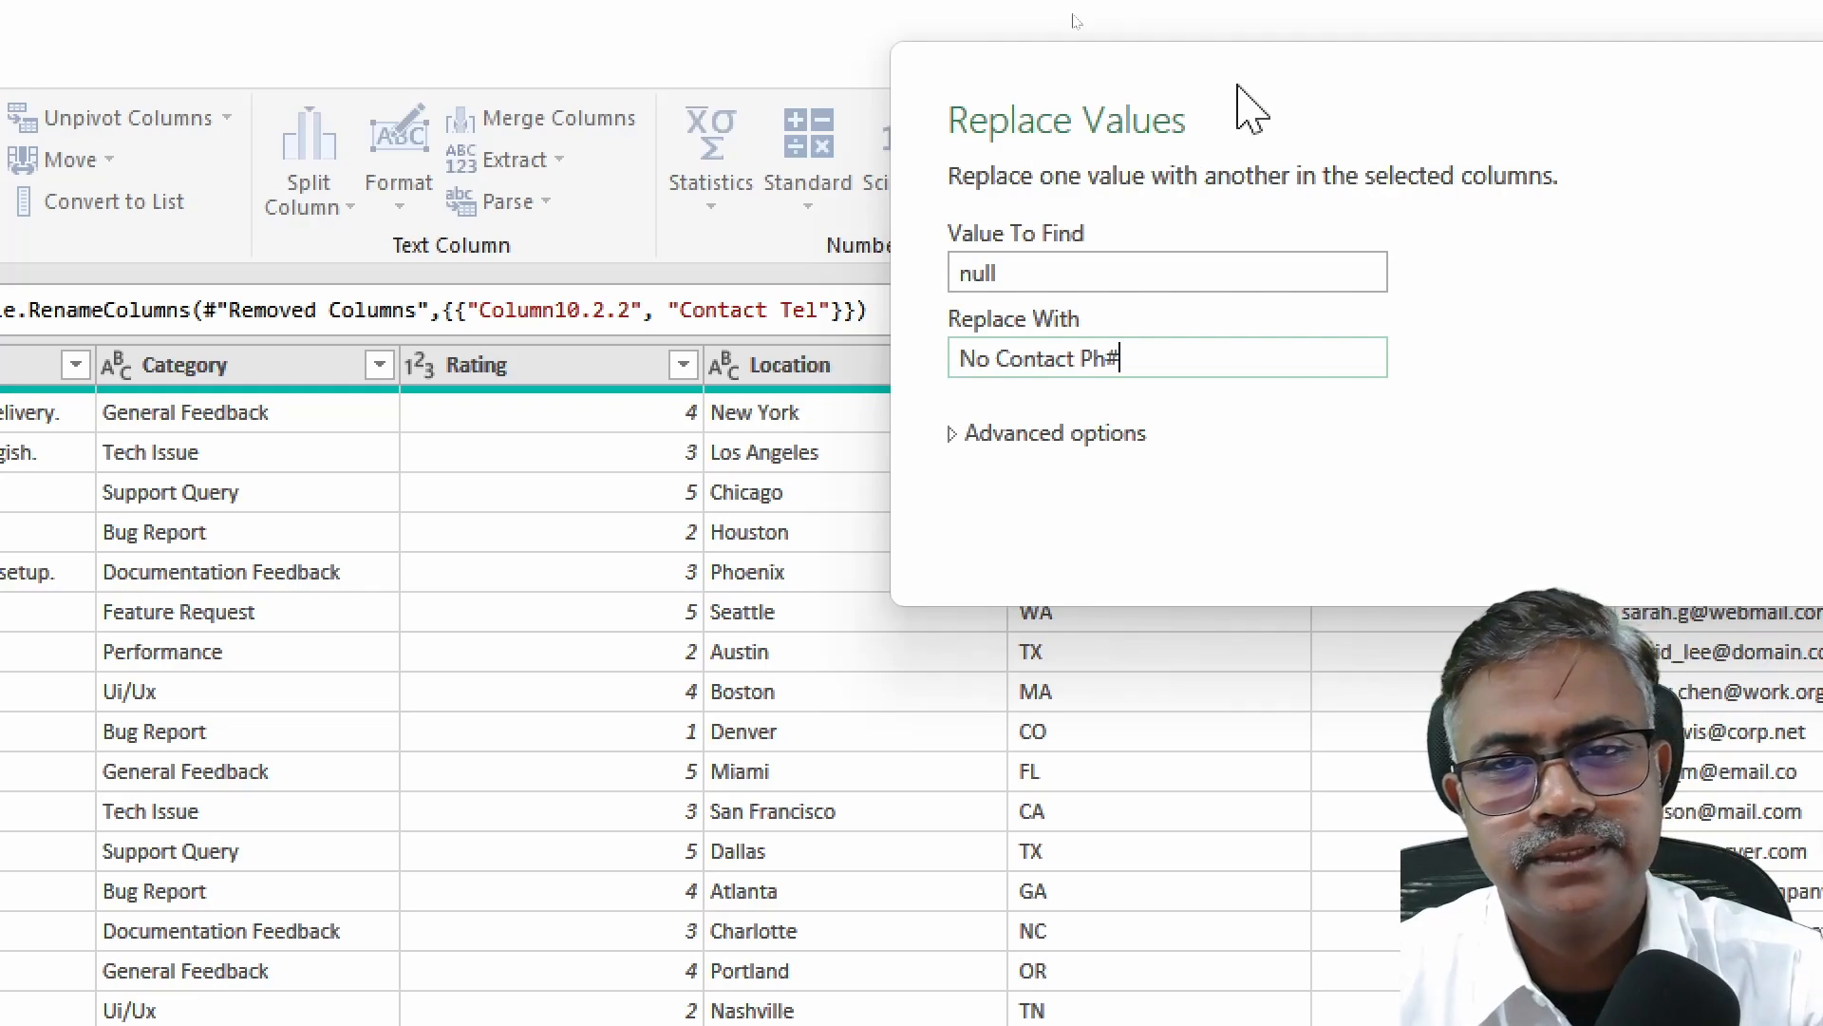
{"action": "left_click_drag", "start_coordinate": [1297, 79], "coordinate": [590, 136]}
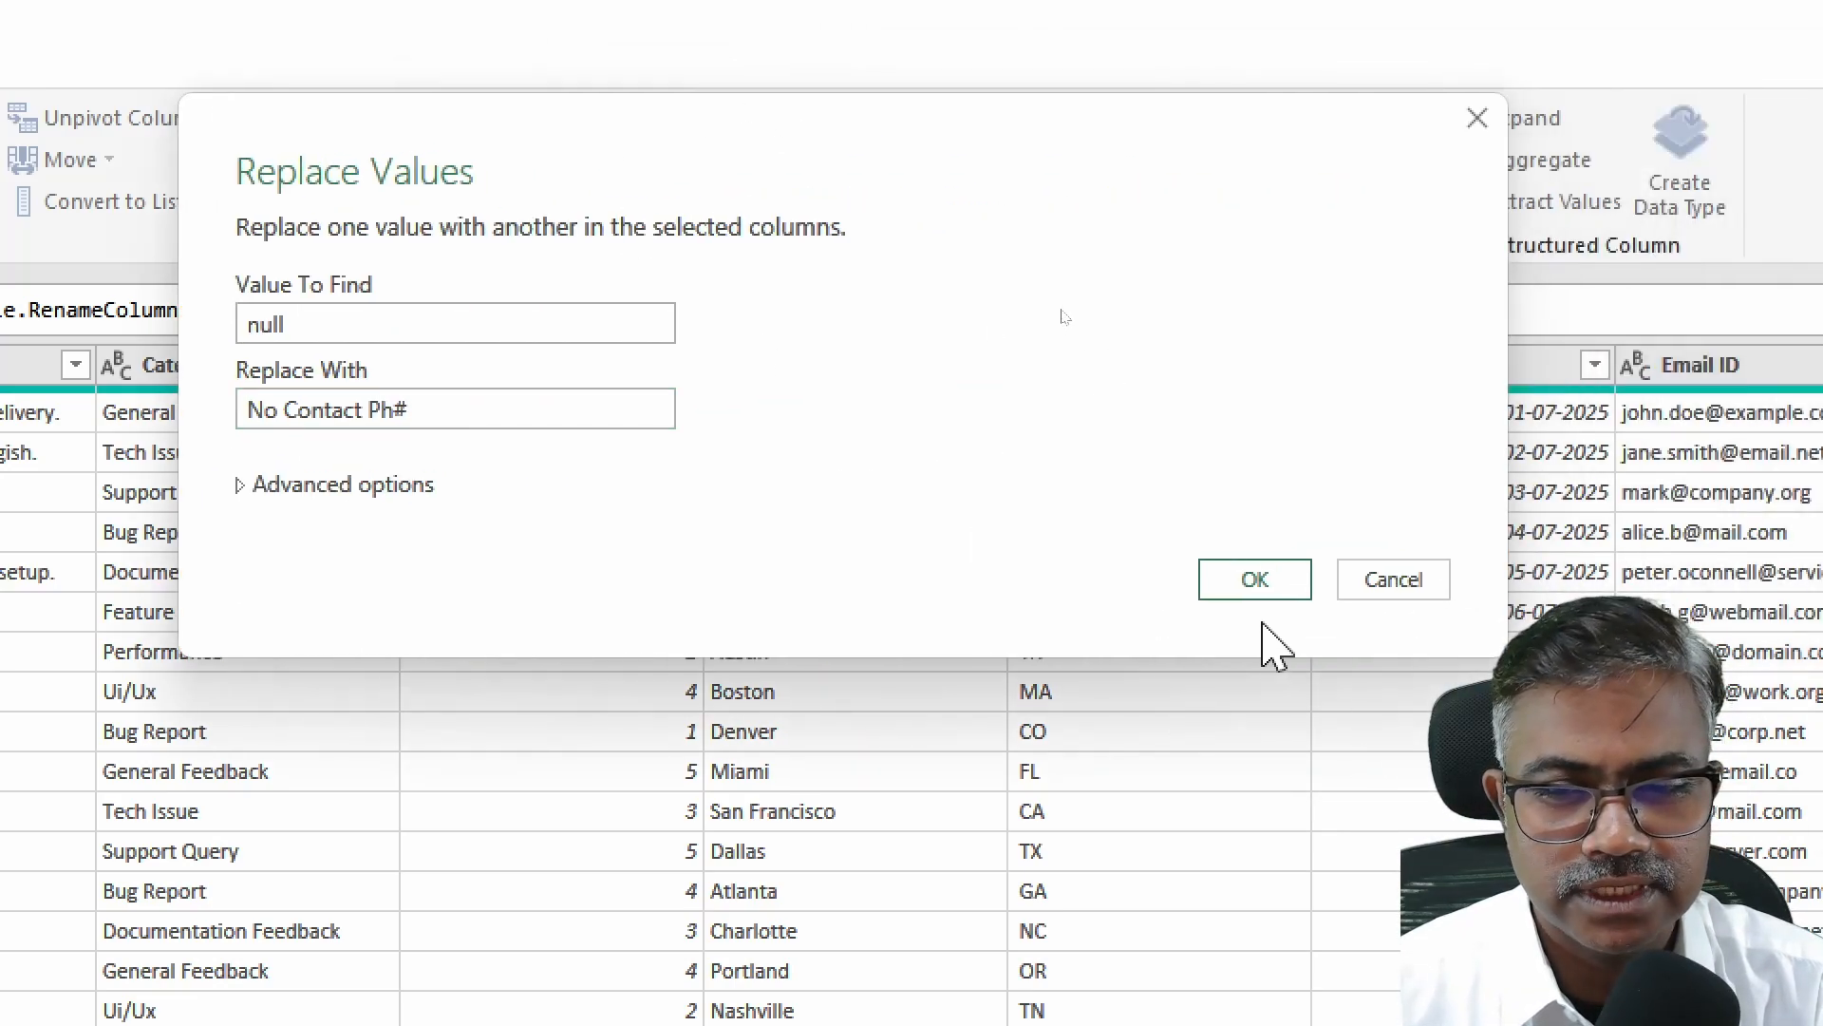
{"action": "left_click", "coordinate": [1259, 584]}
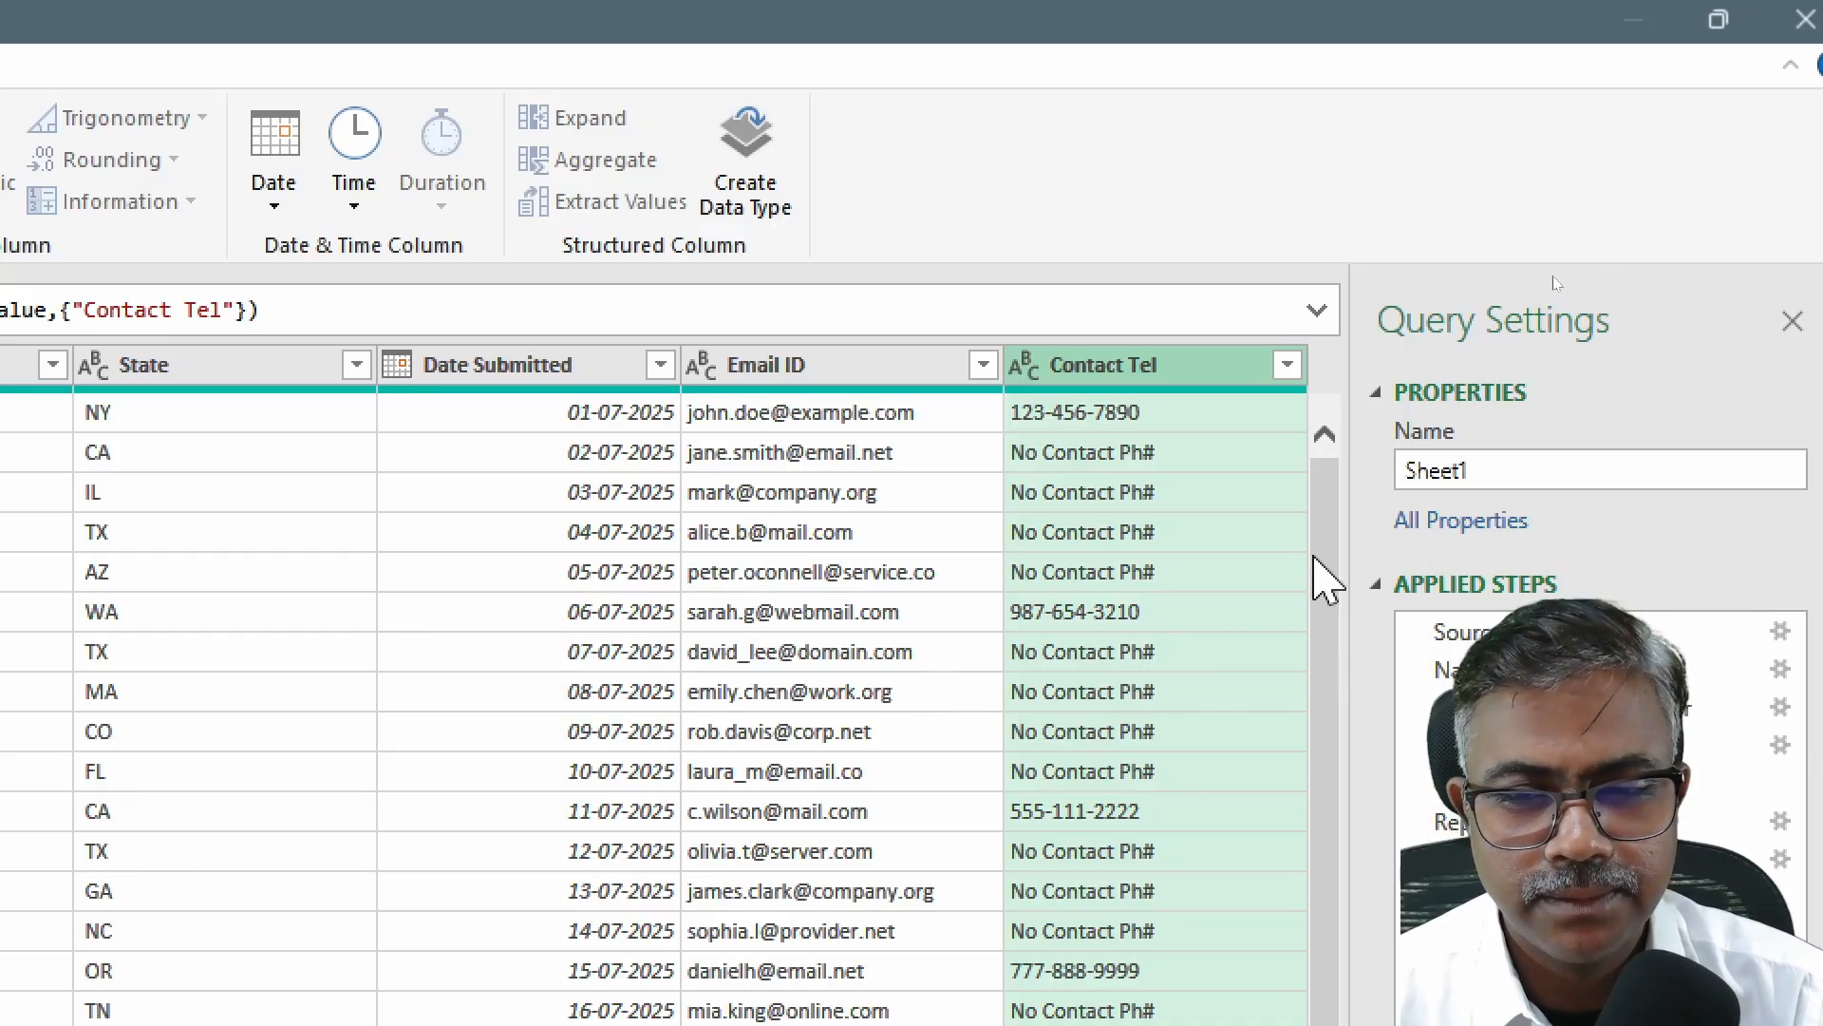
{"action": "left_click_drag", "start_coordinate": [1316, 560], "coordinate": [1325, 836]}
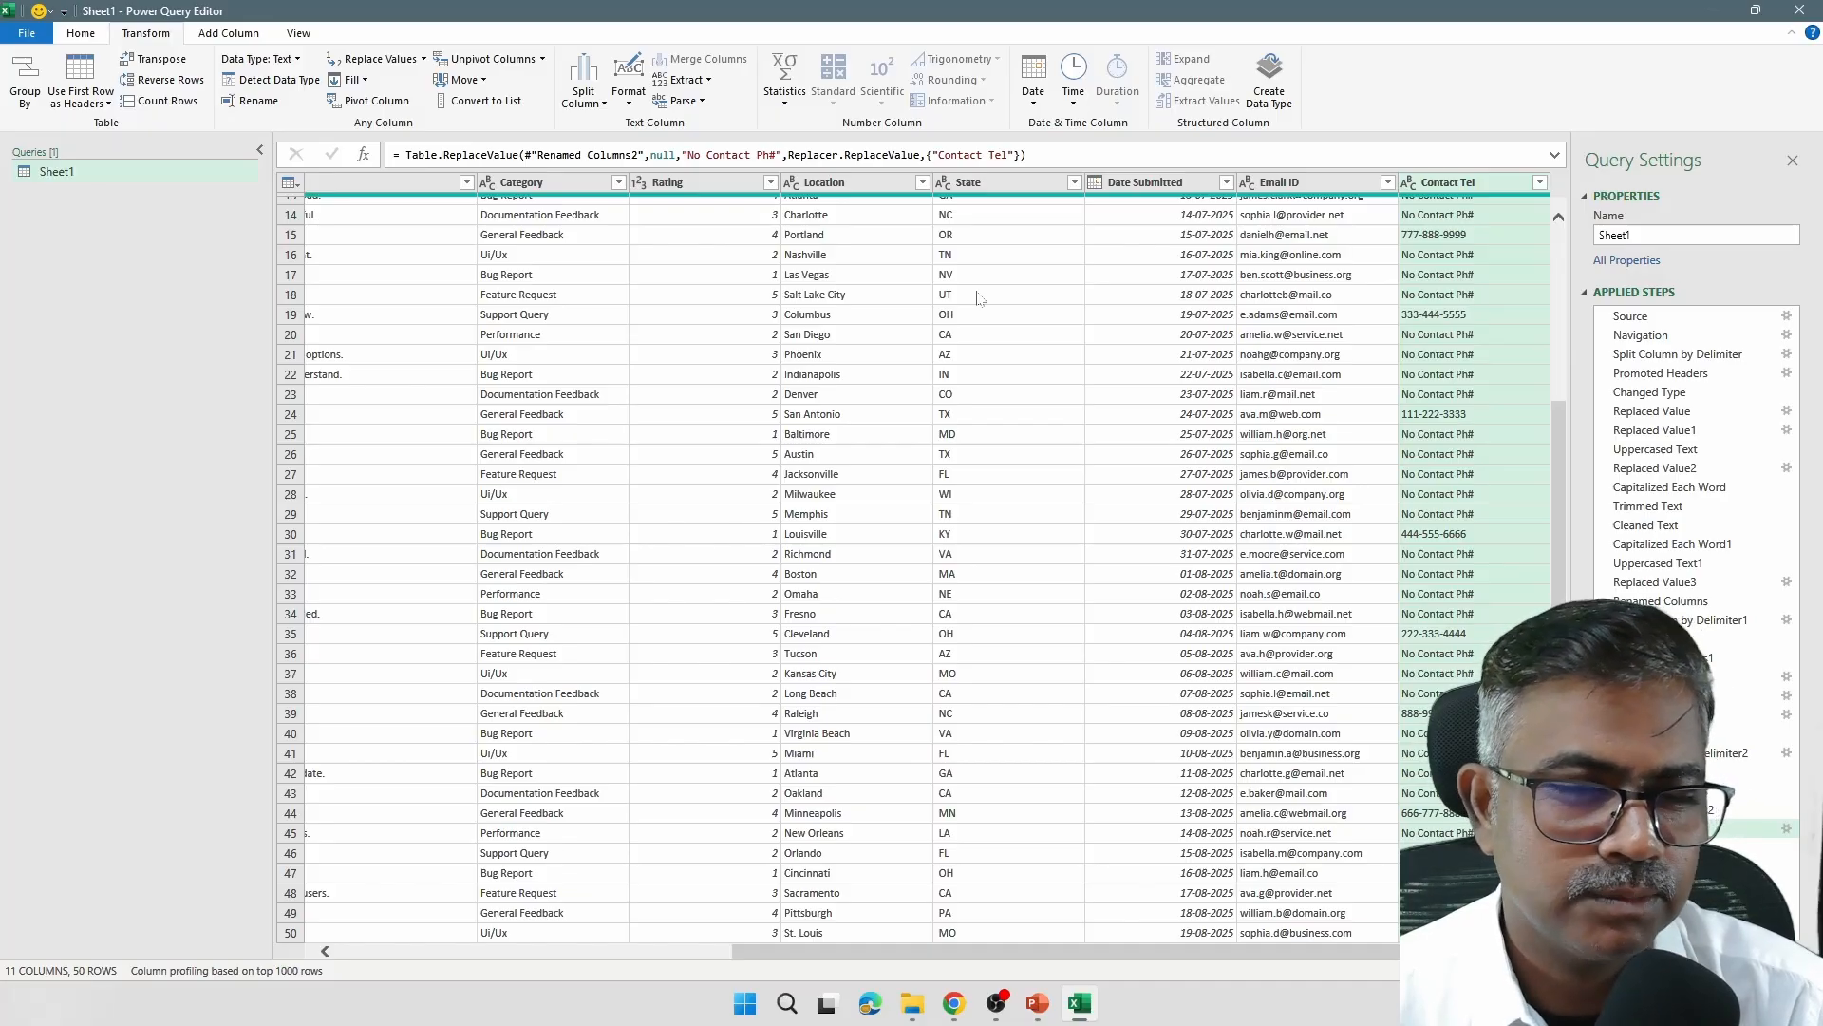
Step: Merge the Location and State columns with a comma separator into a new column named Customer Location
{"action": "left_click_drag", "start_coordinate": [980, 298], "coordinate": [879, 399]}
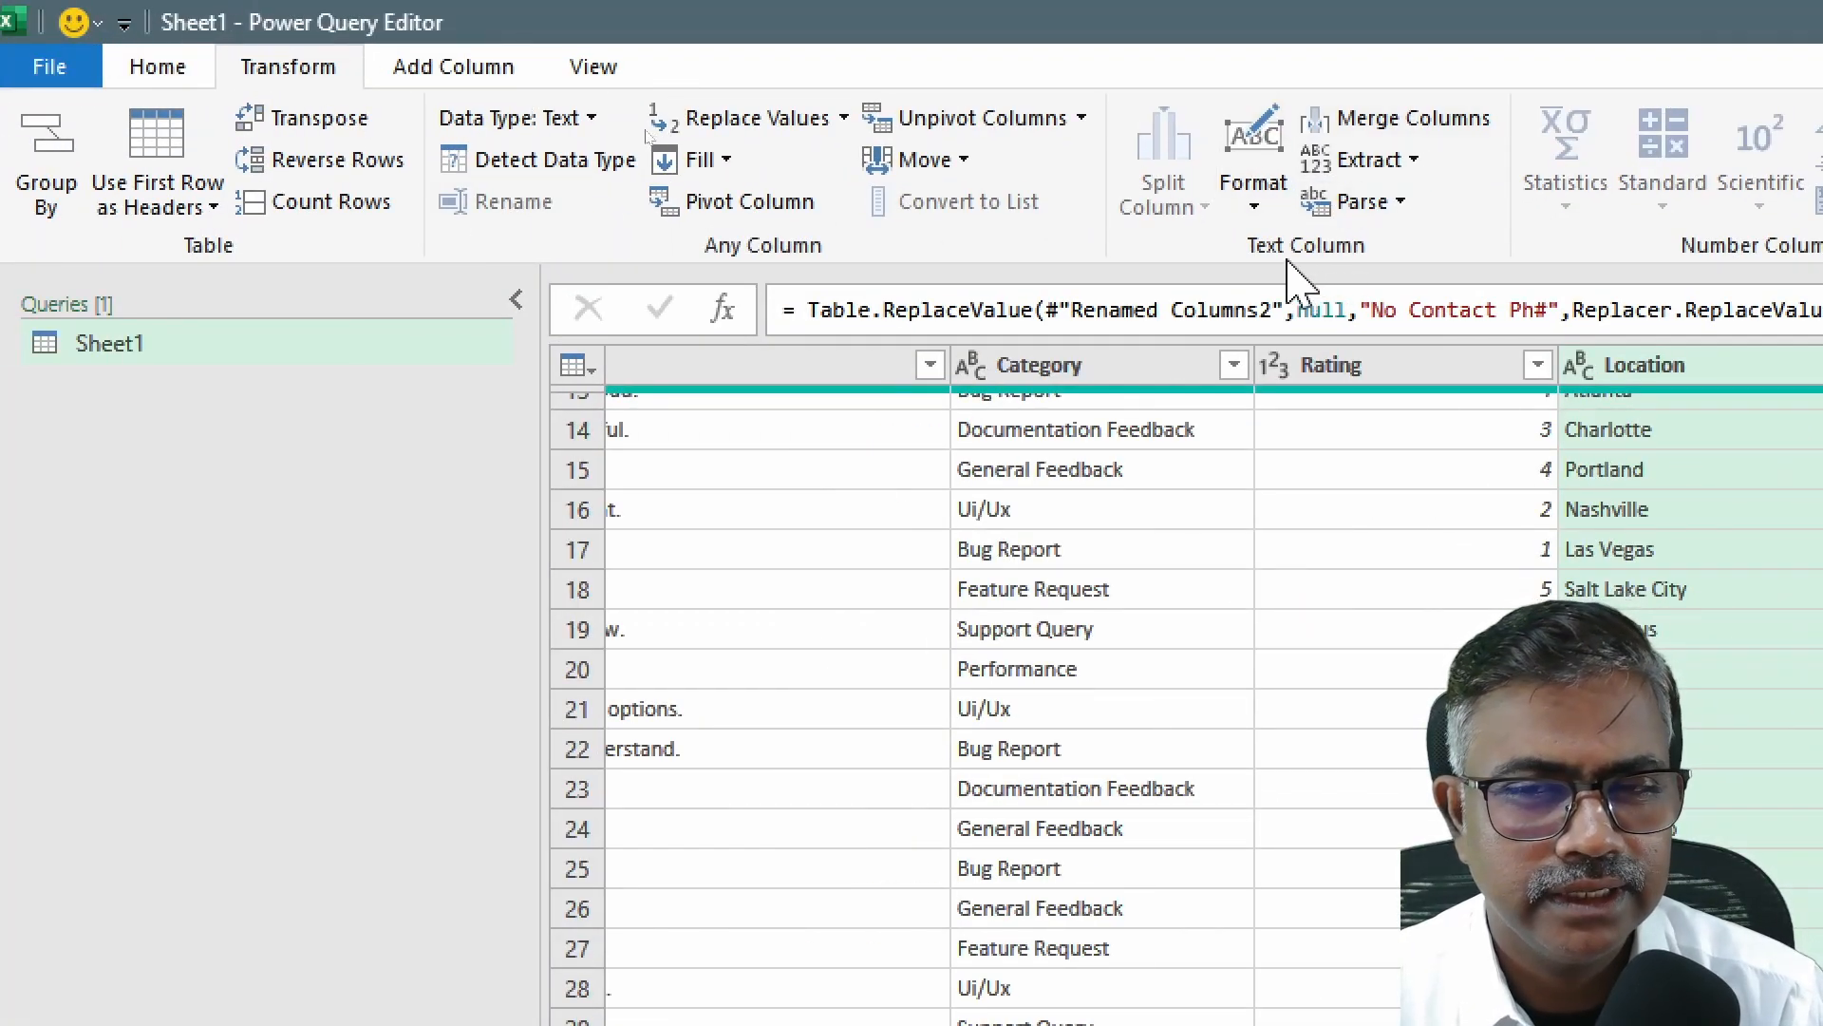
{"action": "left_click", "coordinate": [1444, 118]}
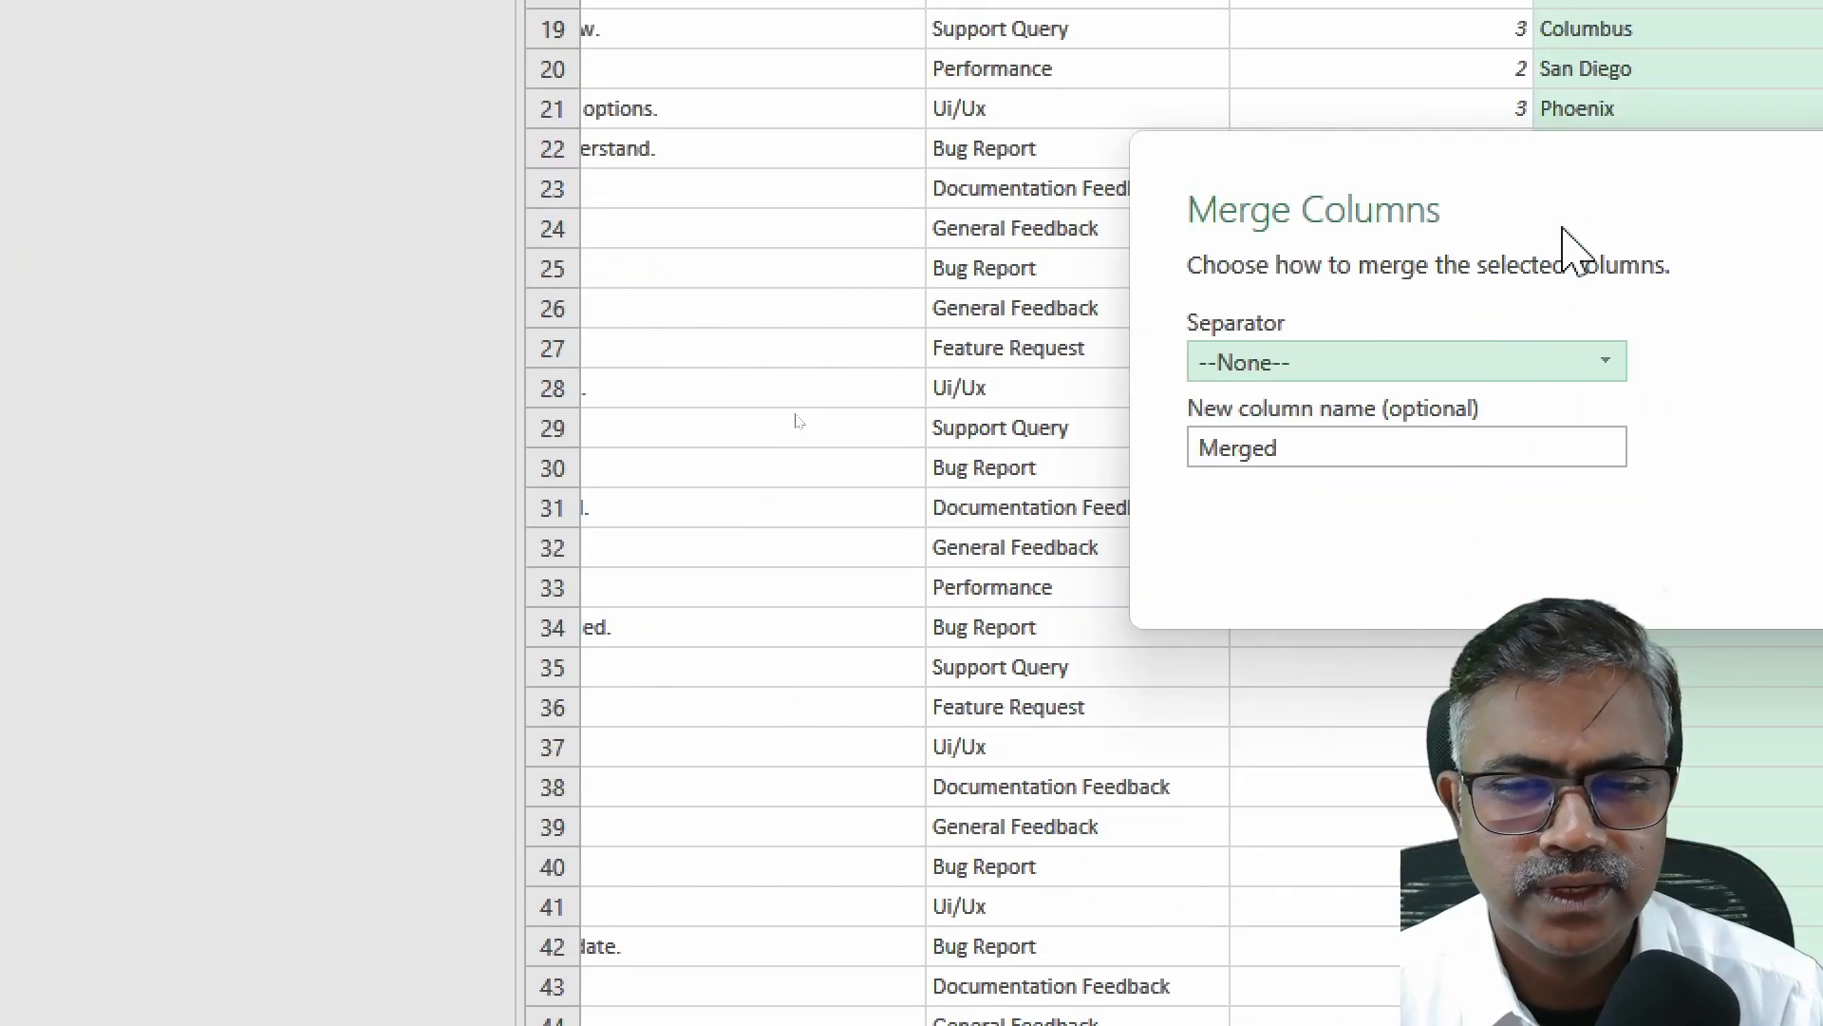
{"action": "left_click_drag", "start_coordinate": [1547, 179], "coordinate": [912, 155]}
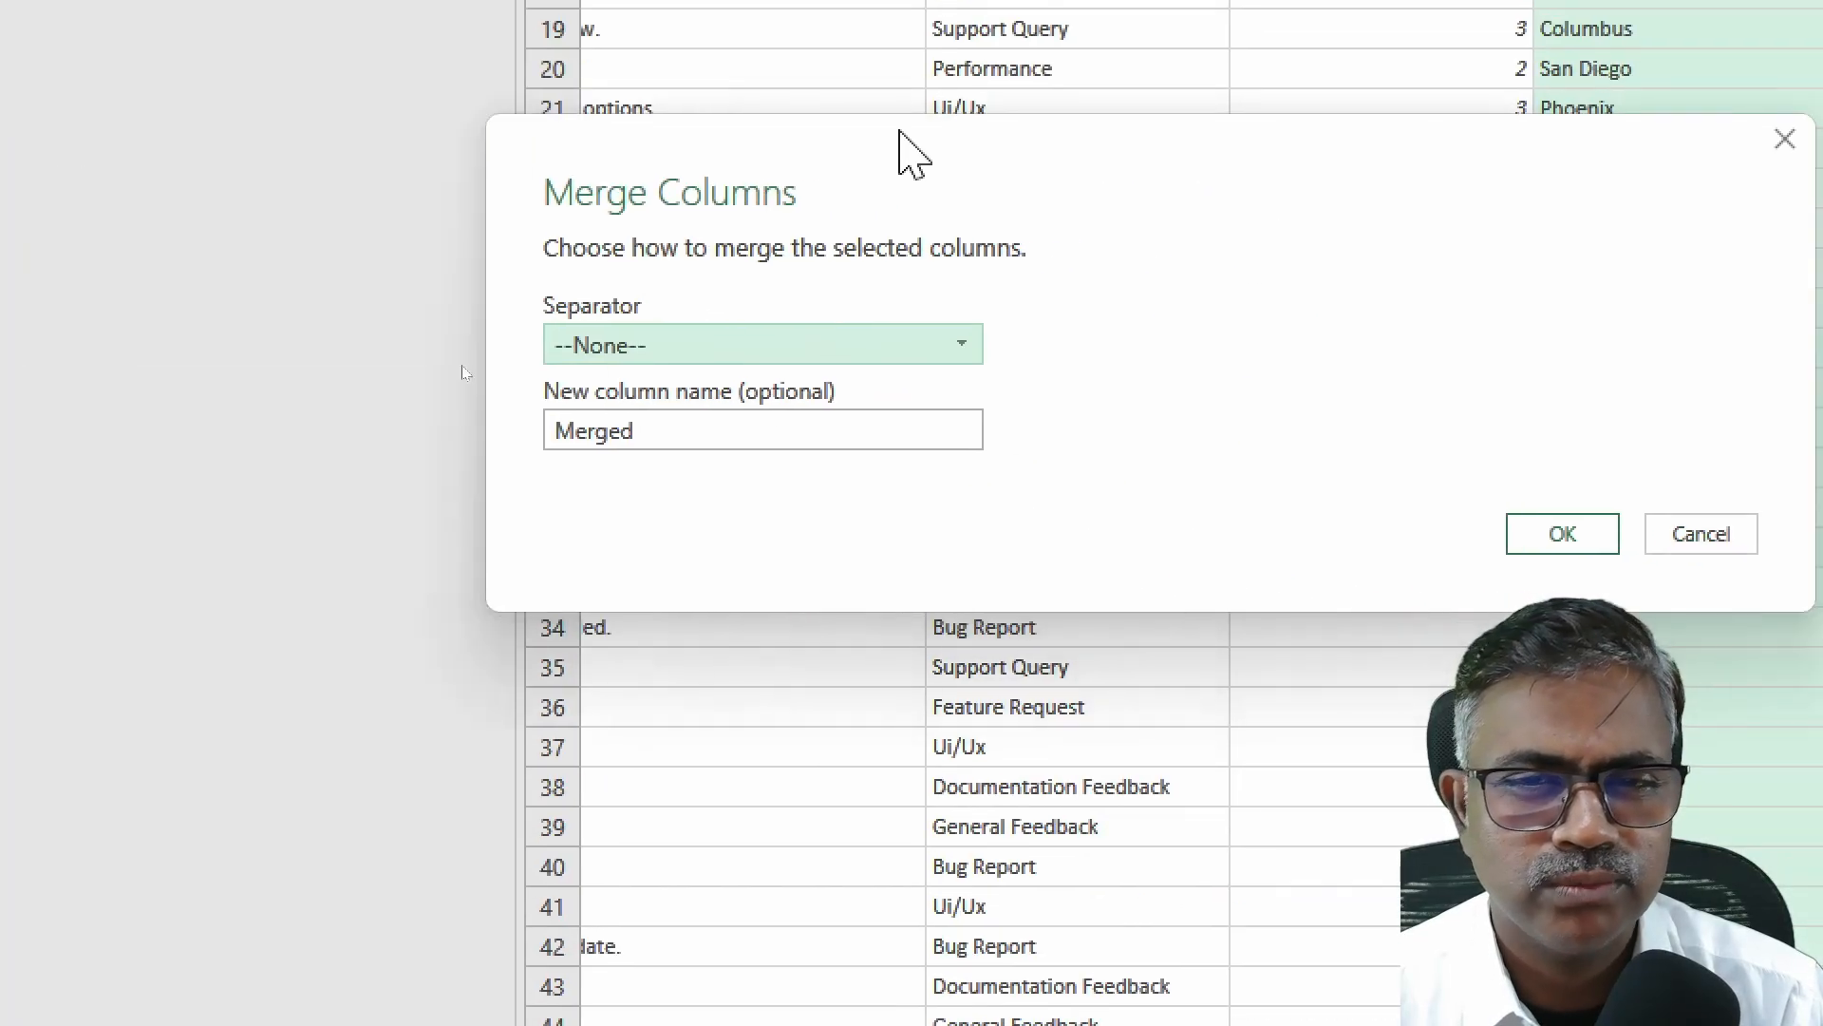
{"action": "double_click", "coordinate": [728, 442]}
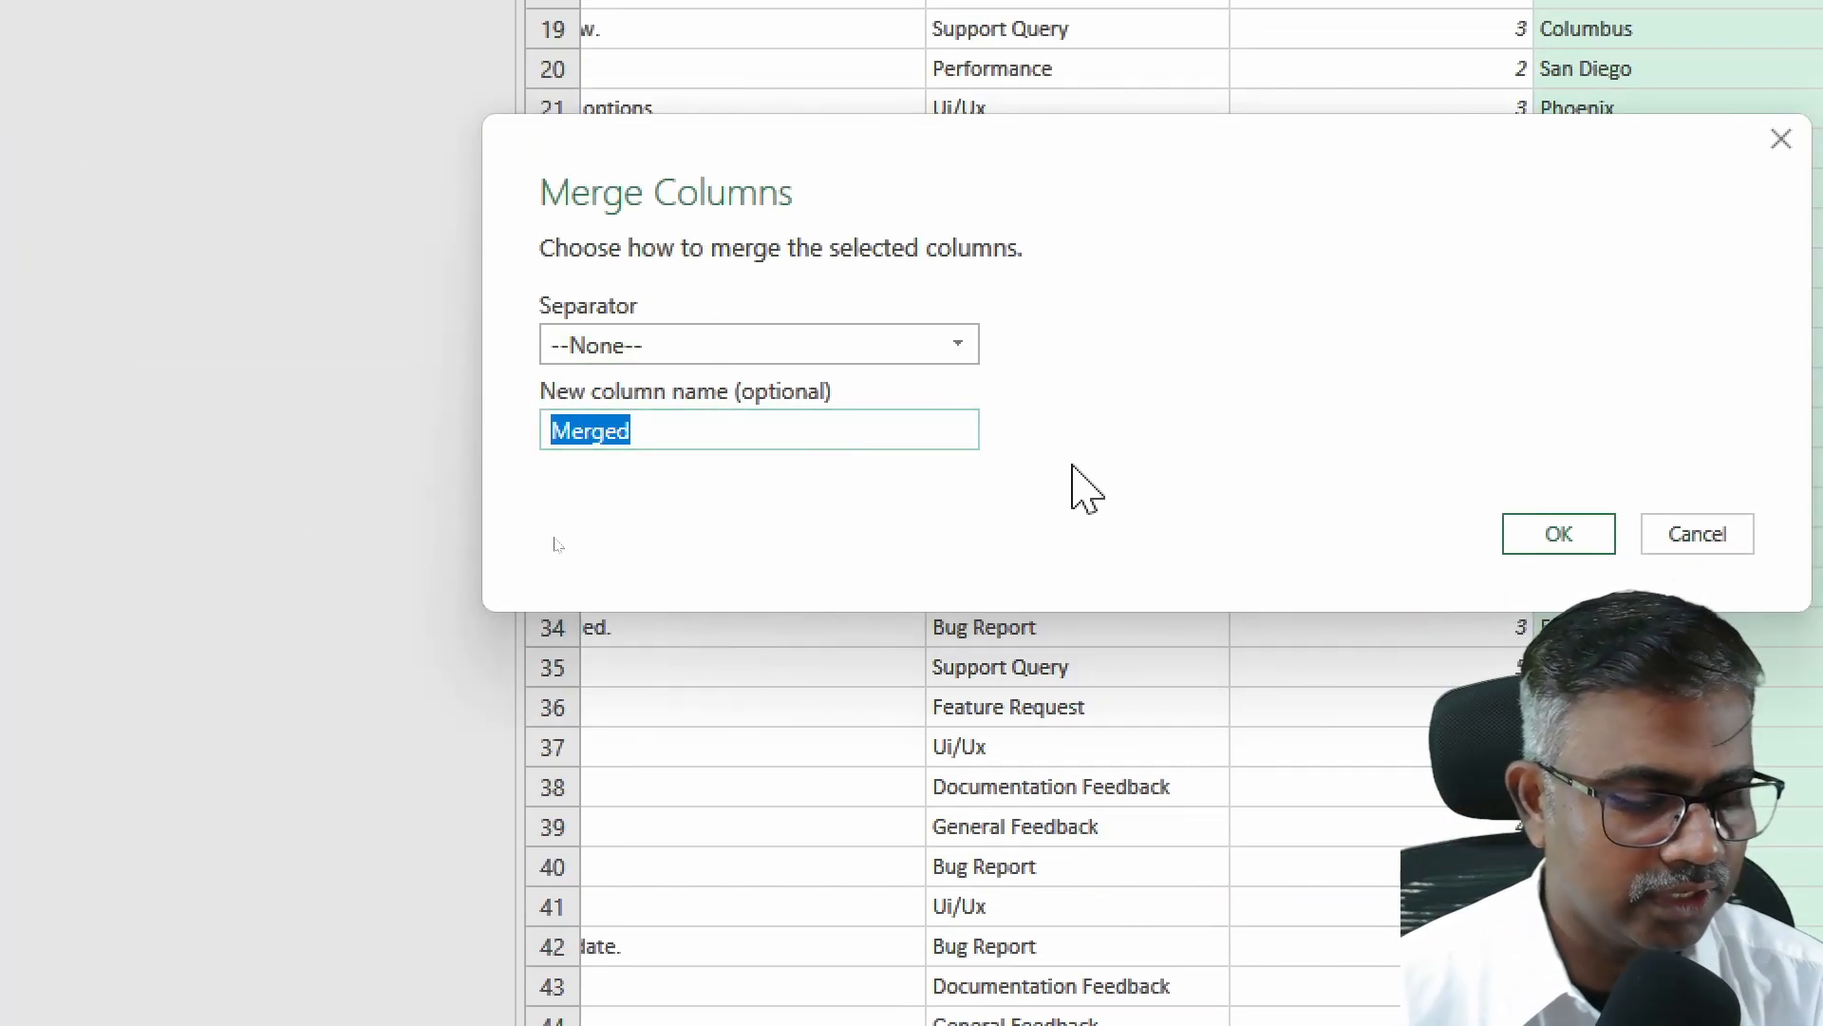
{"action": "type", "text": "Customer Location"}
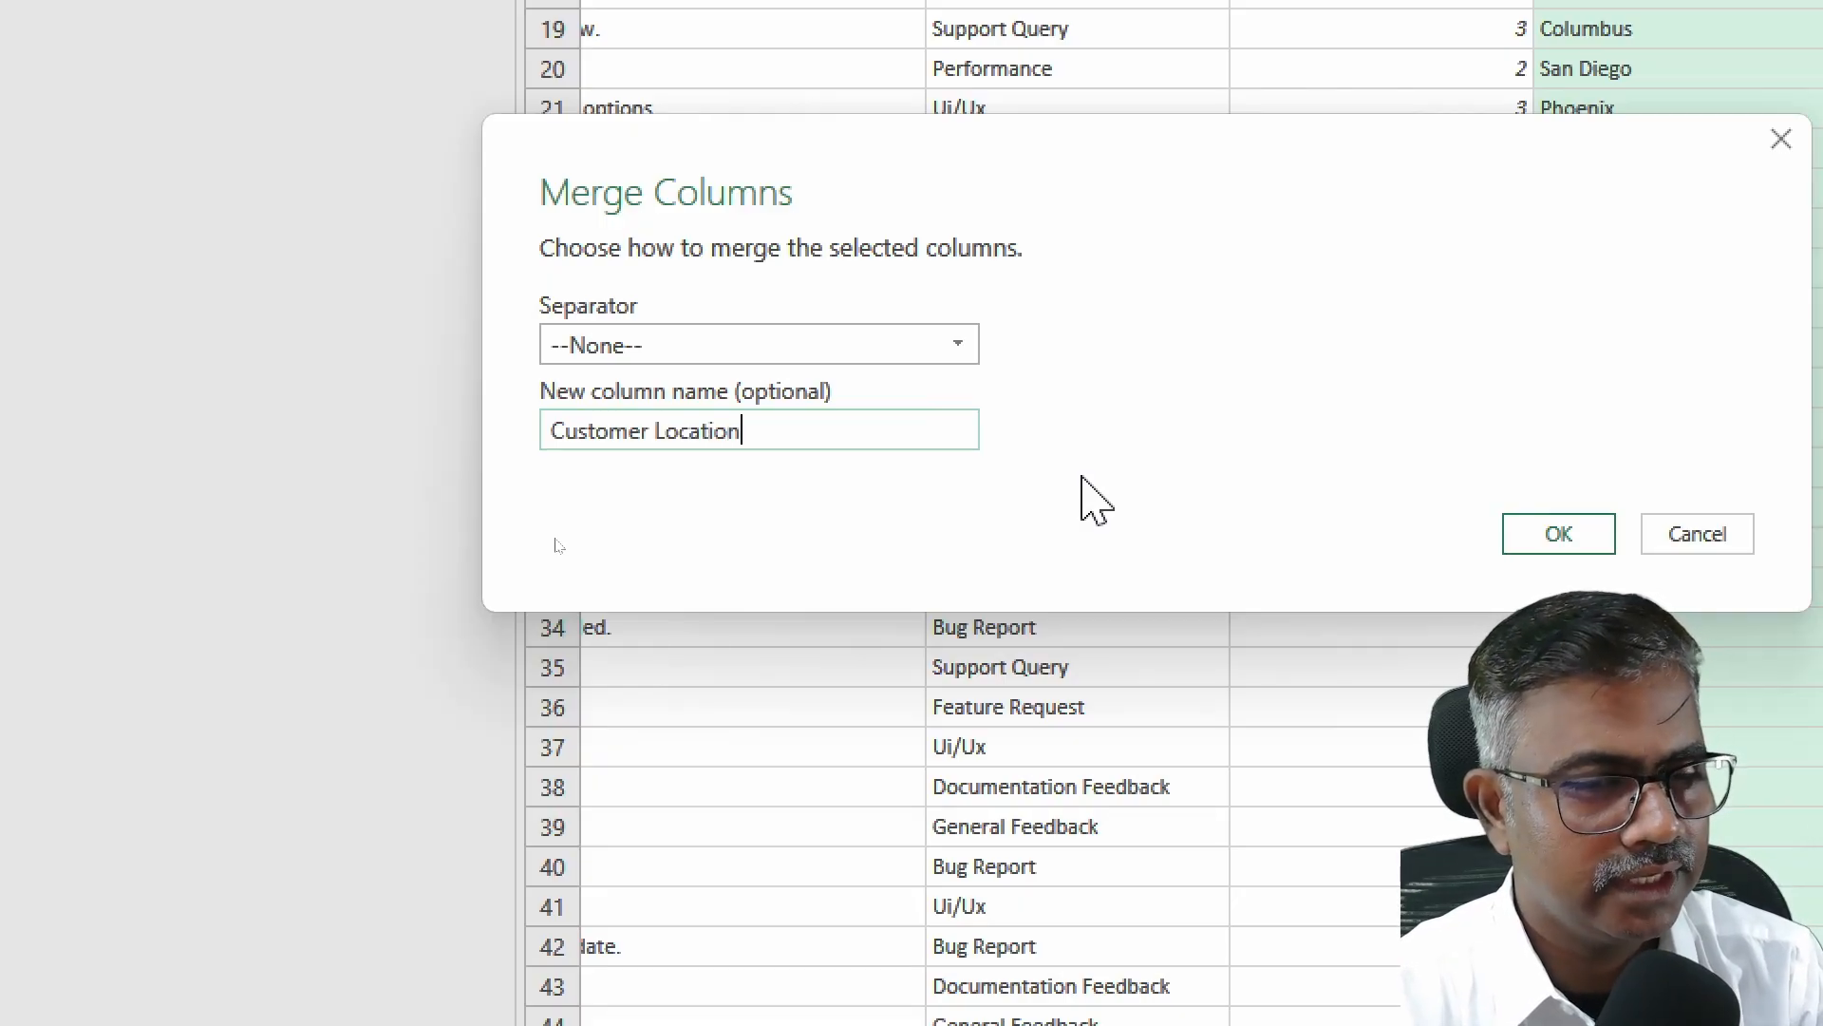
{"action": "left_click", "coordinate": [881, 342]}
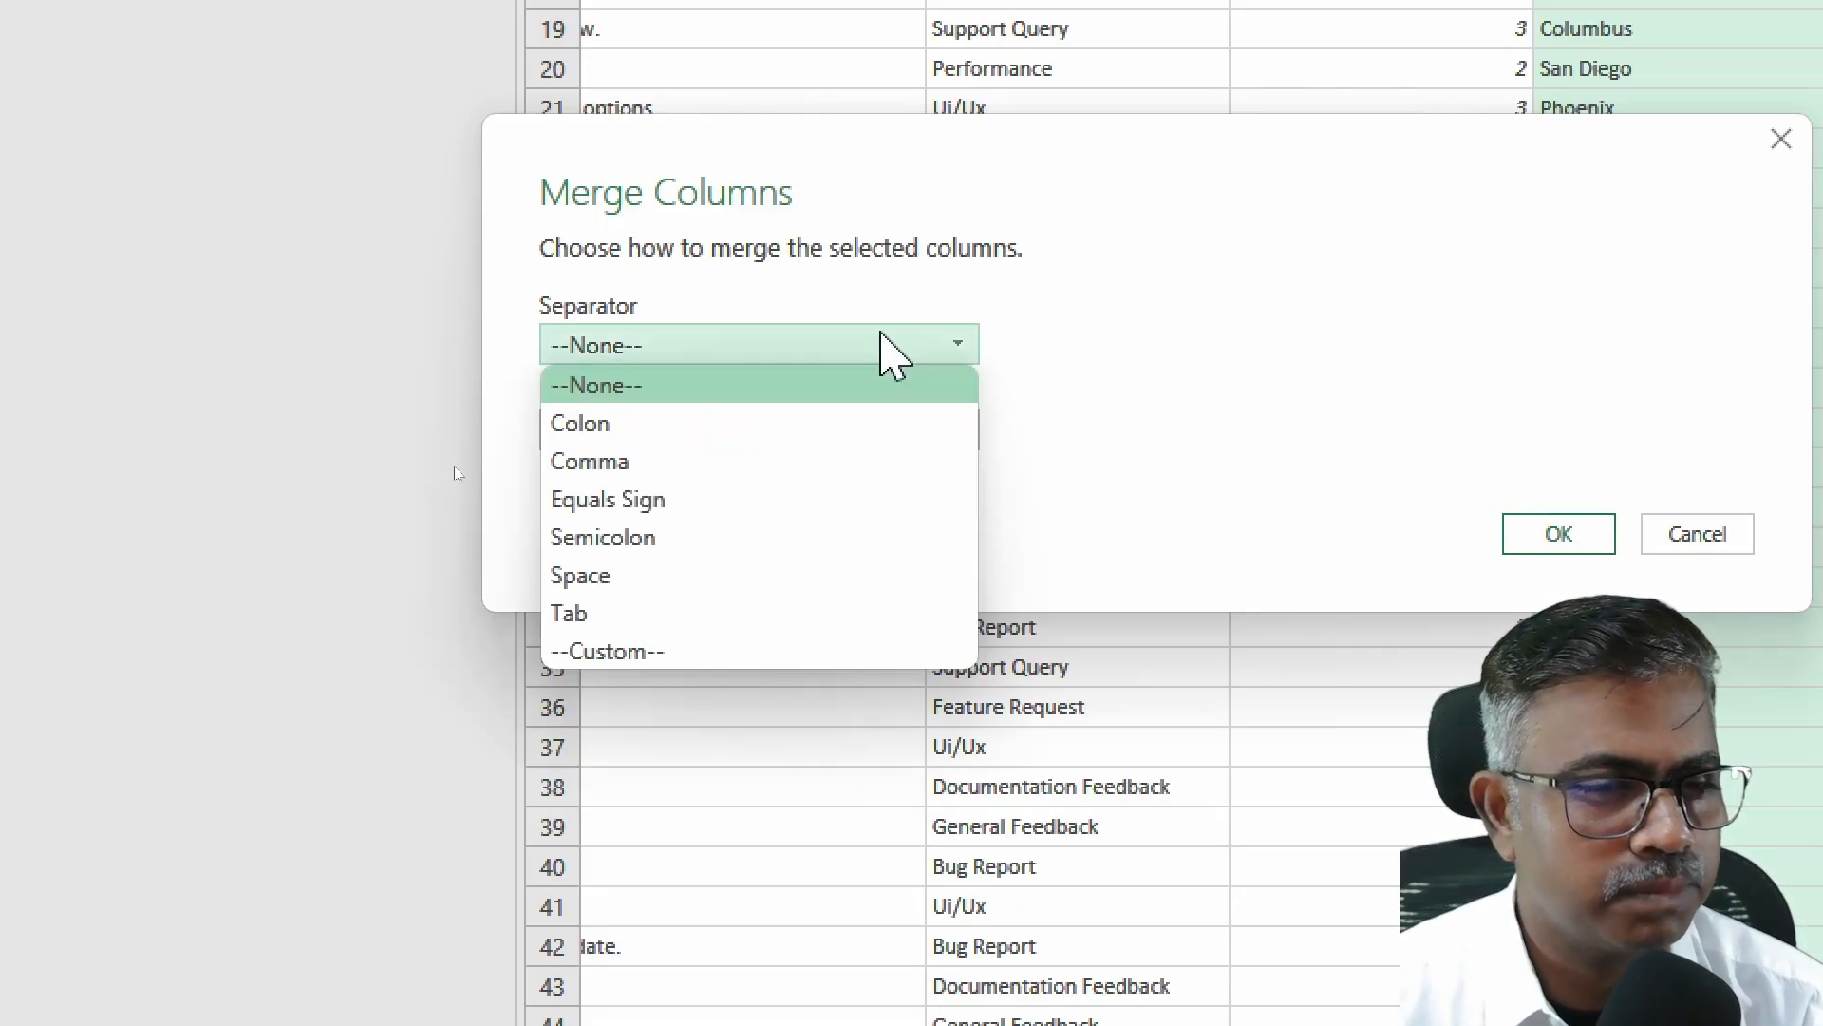
{"action": "left_click", "coordinate": [700, 466]}
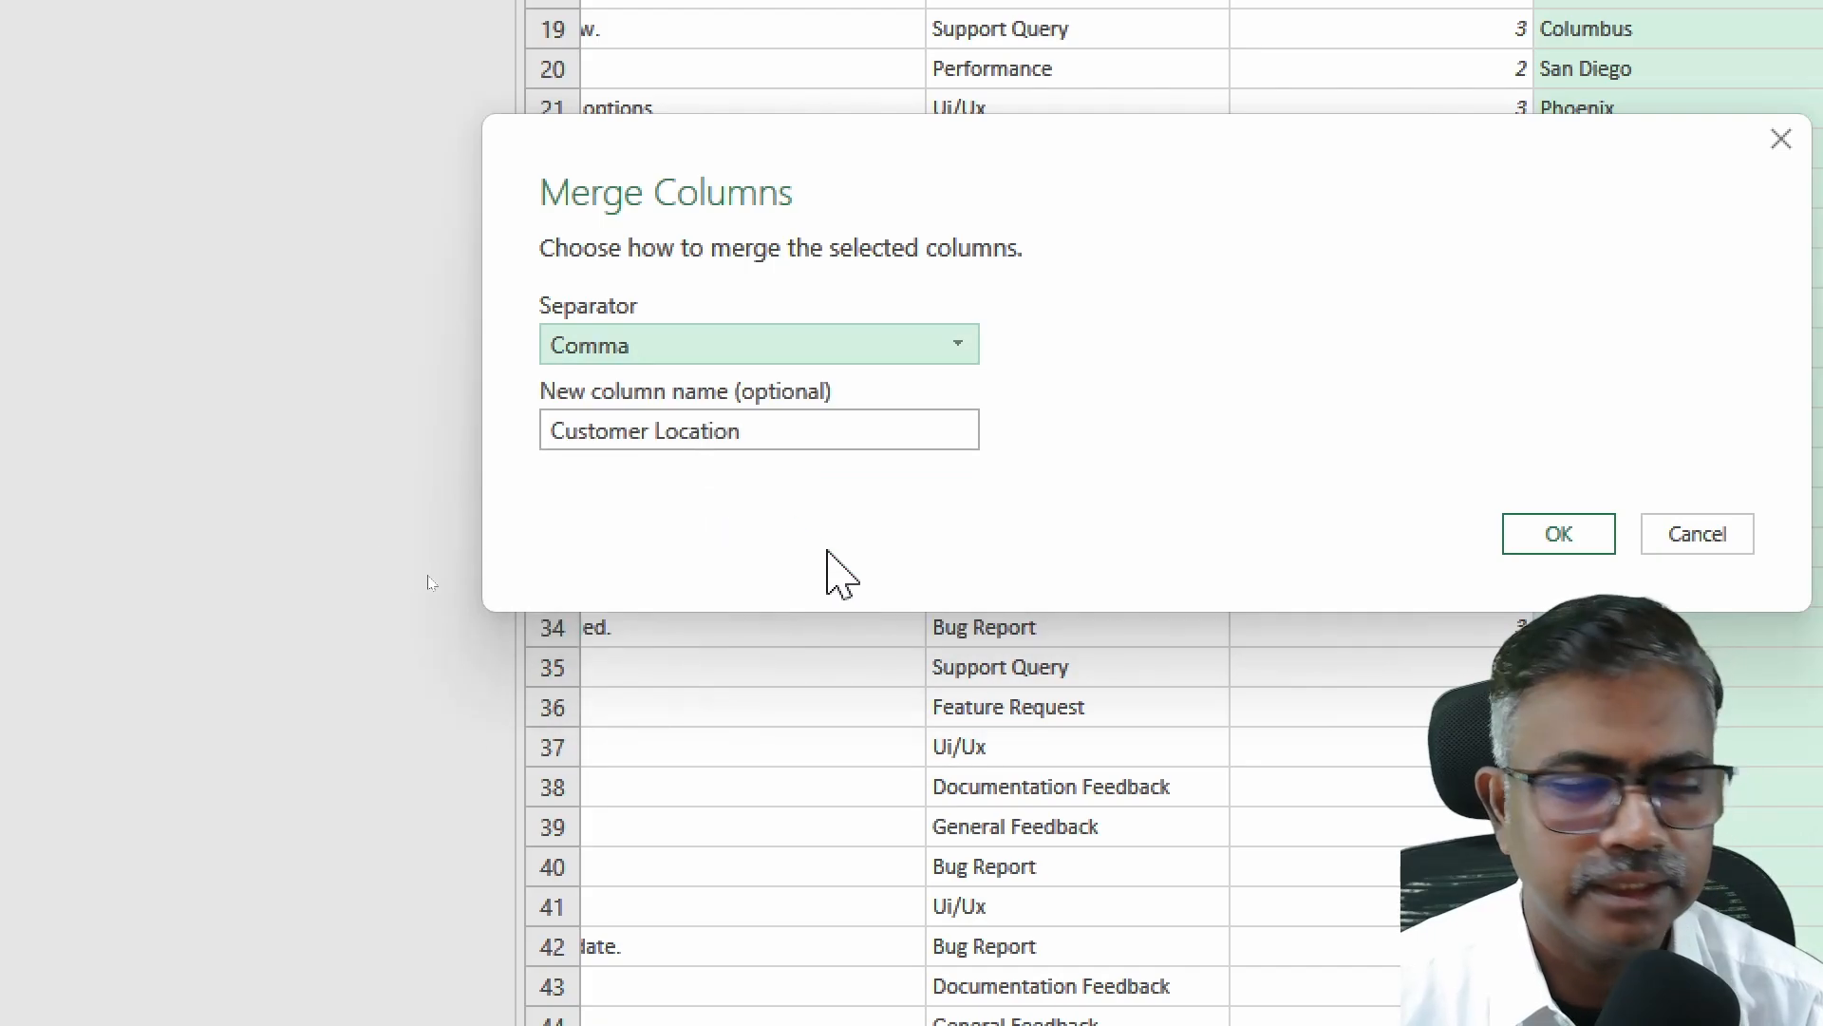
{"action": "left_click", "coordinate": [1178, 542]}
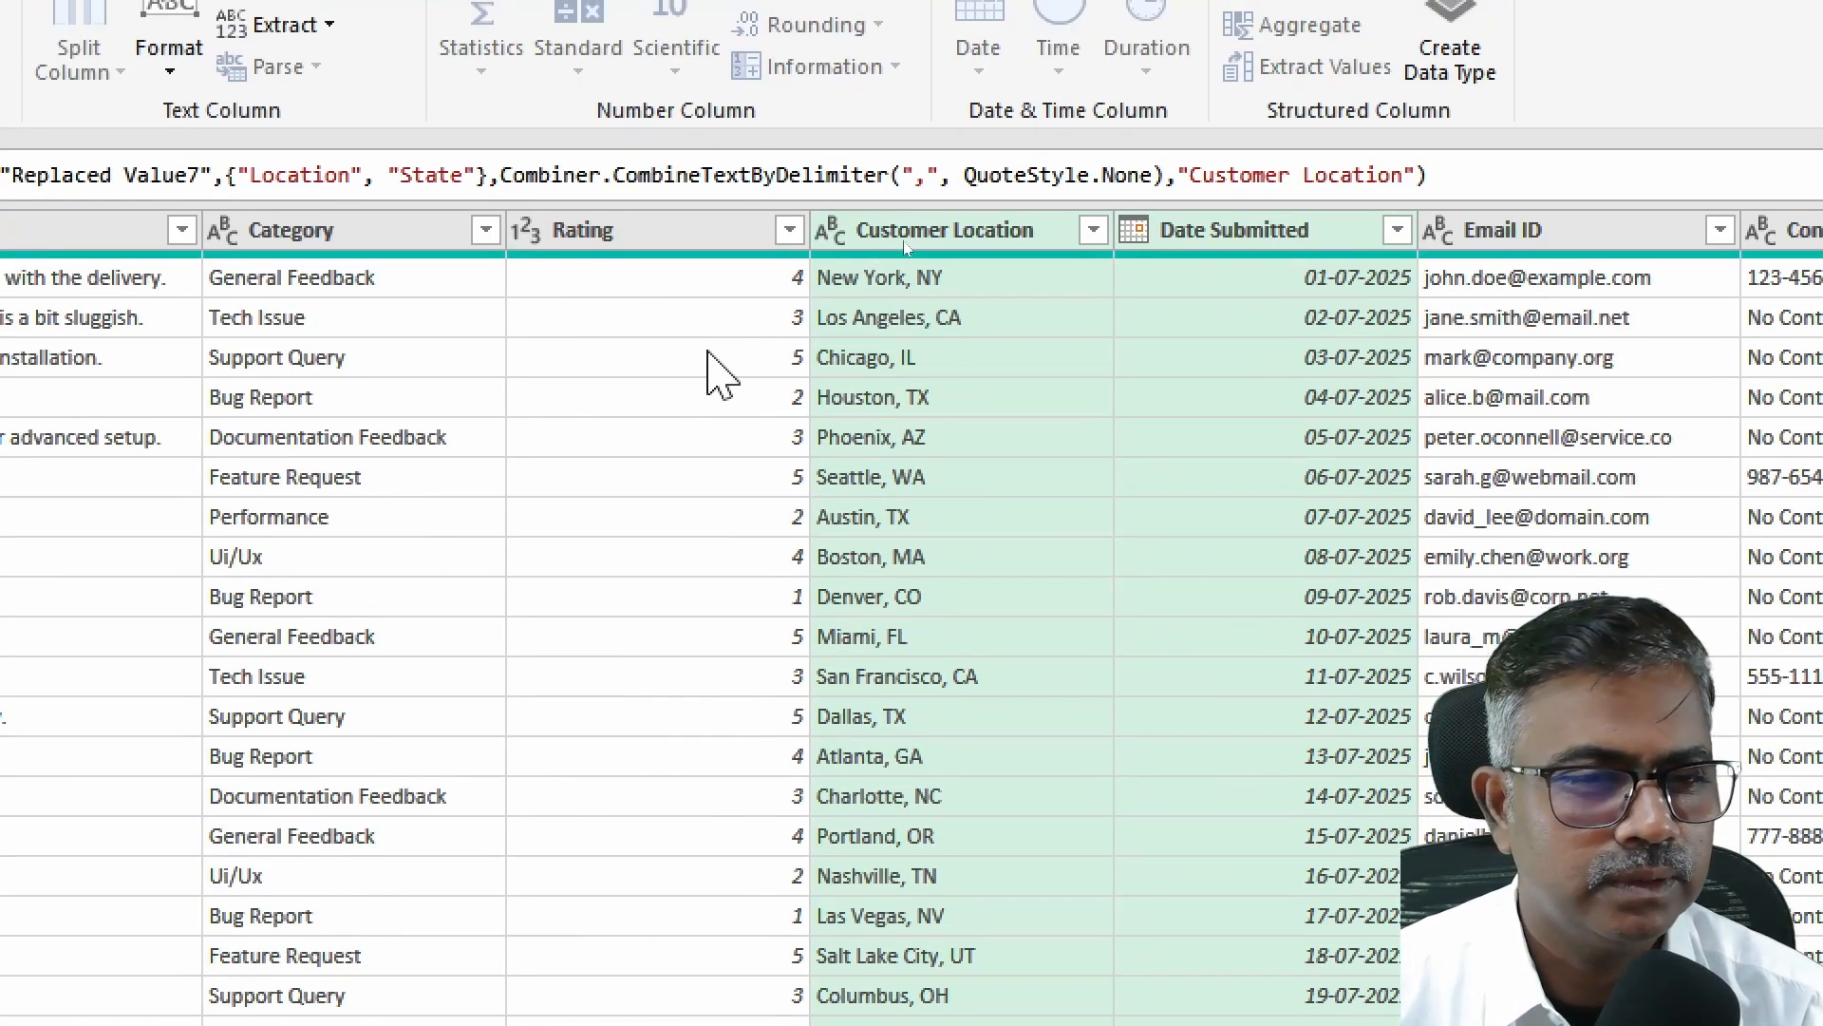
{"action": "left_click", "coordinate": [994, 238]}
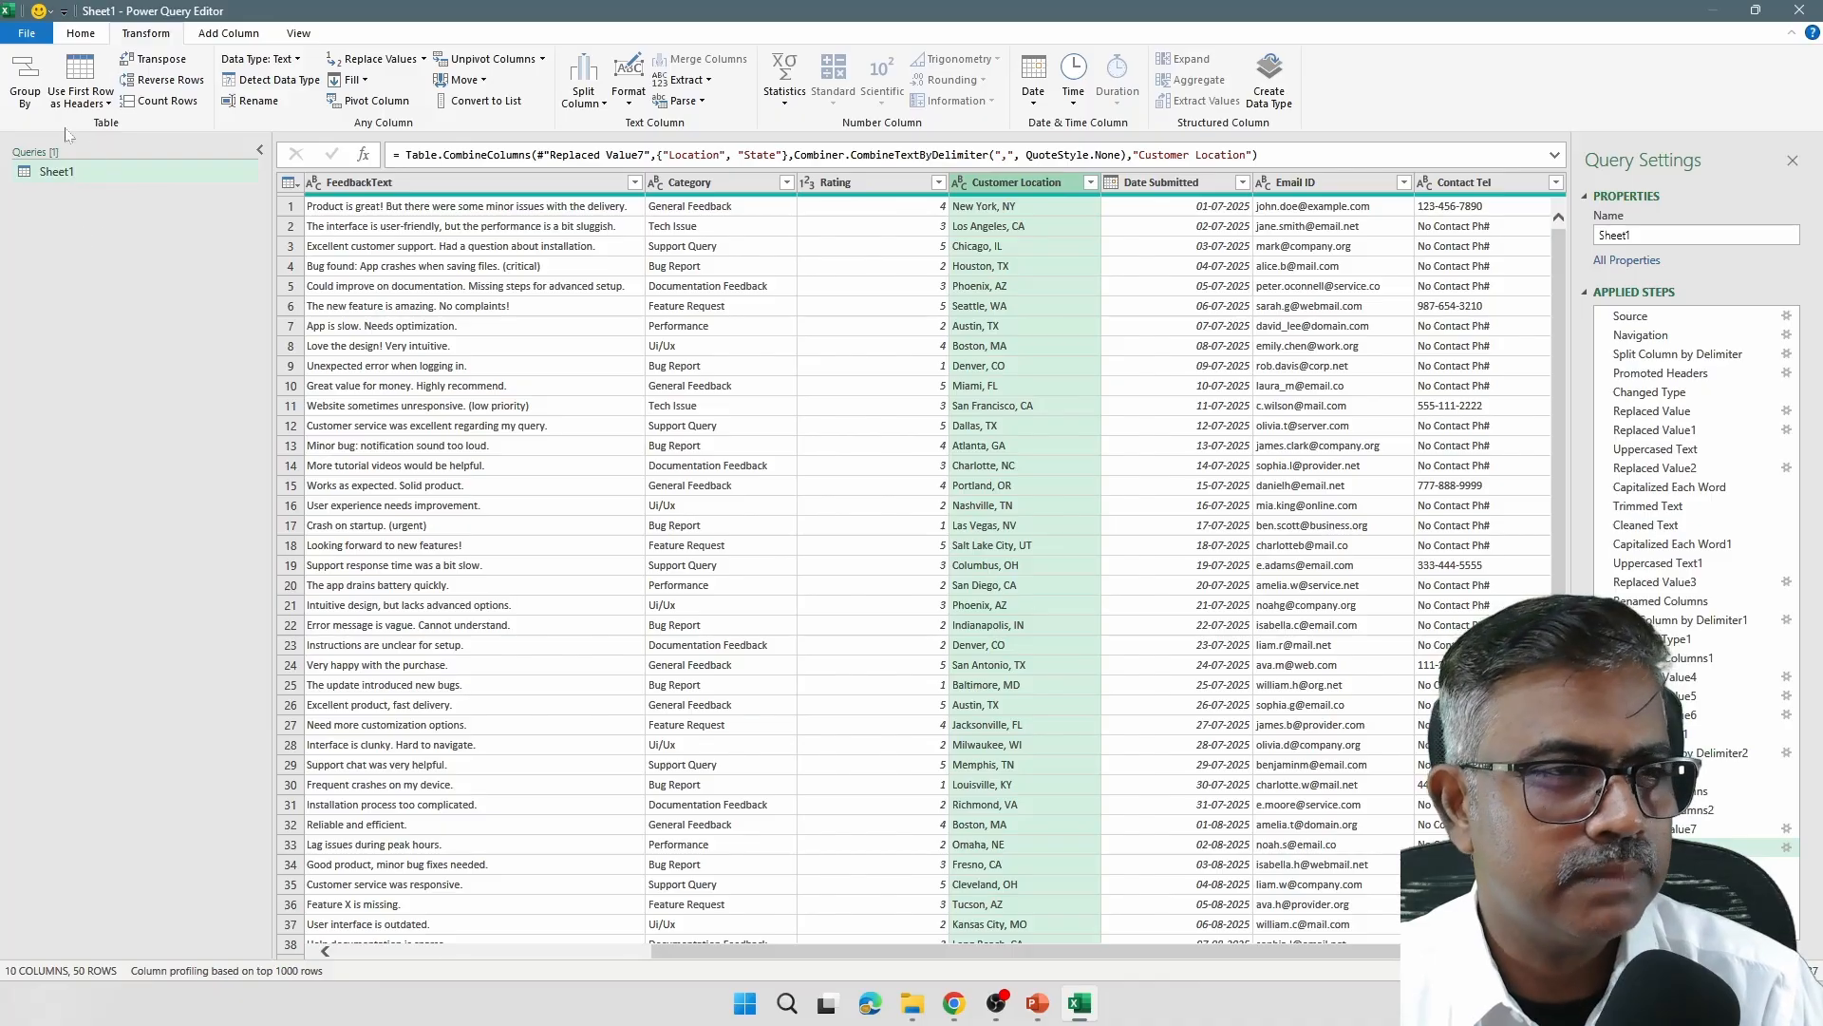
Step: Close the query editor and load the cleaned data as a table into the existing worksheet at cell A1
{"action": "left_click", "coordinate": [82, 36]}
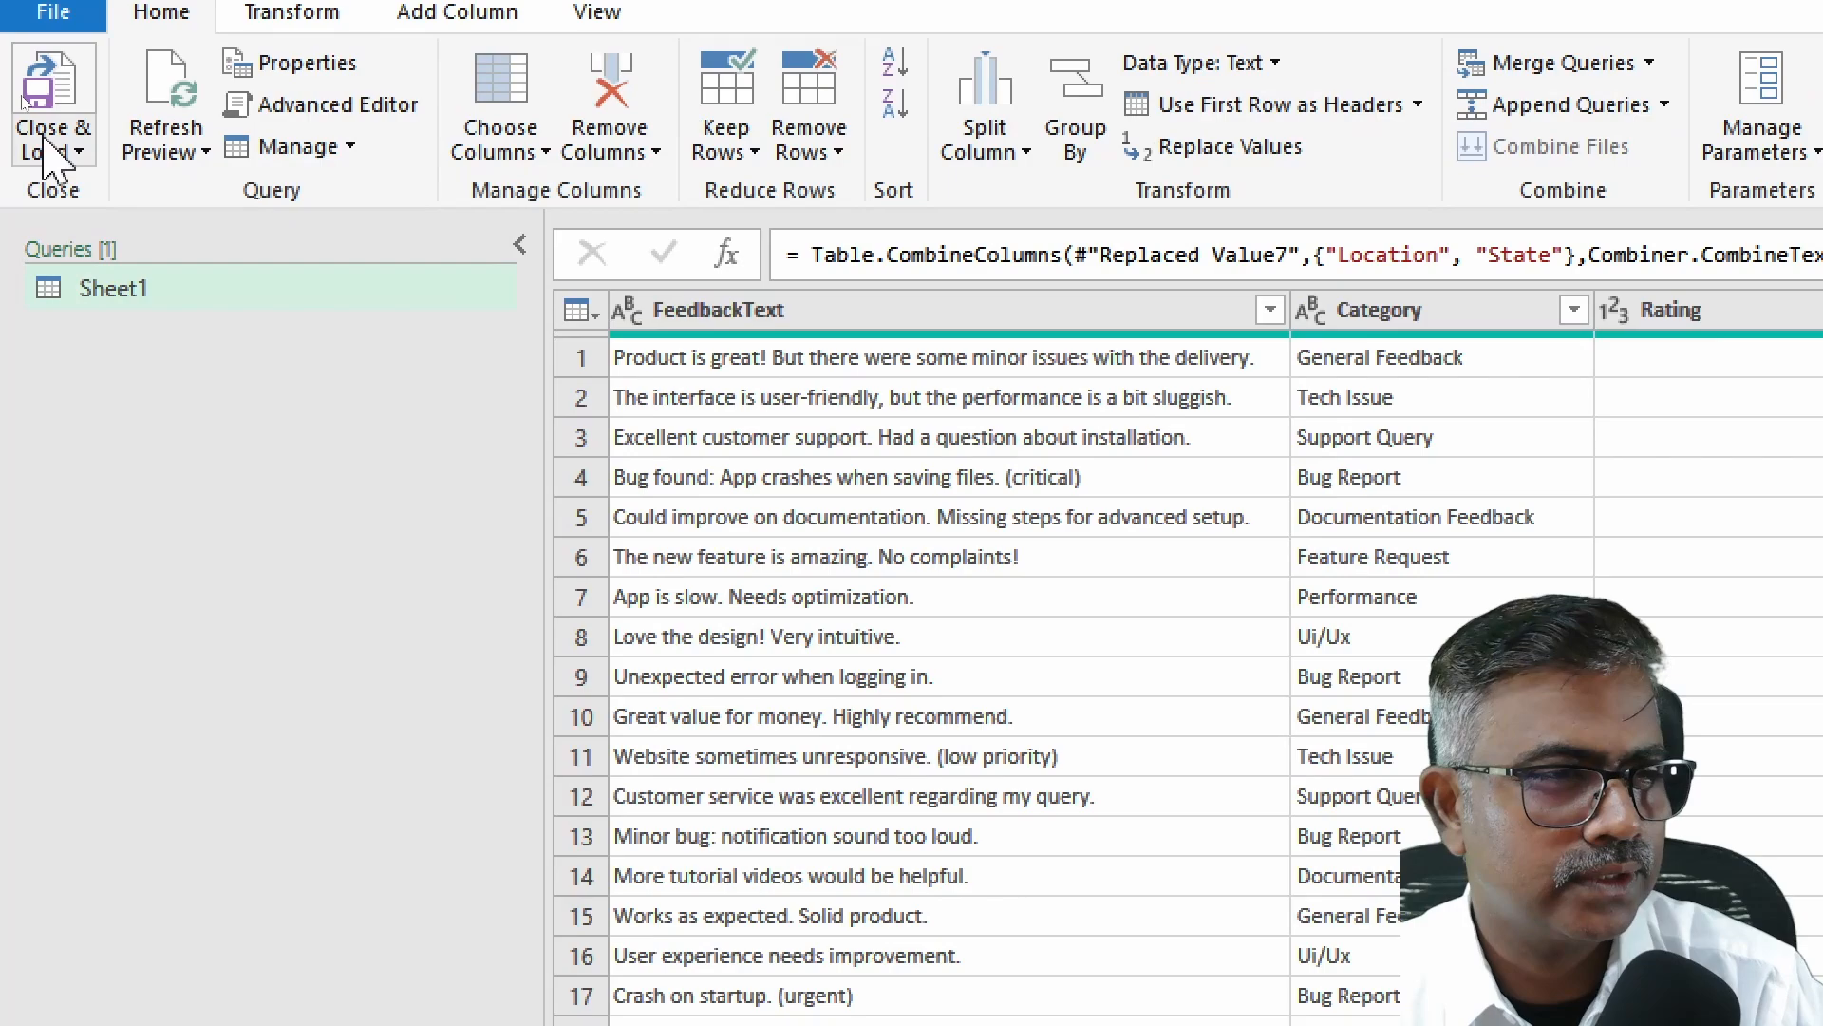
{"action": "left_click", "coordinate": [22, 97]}
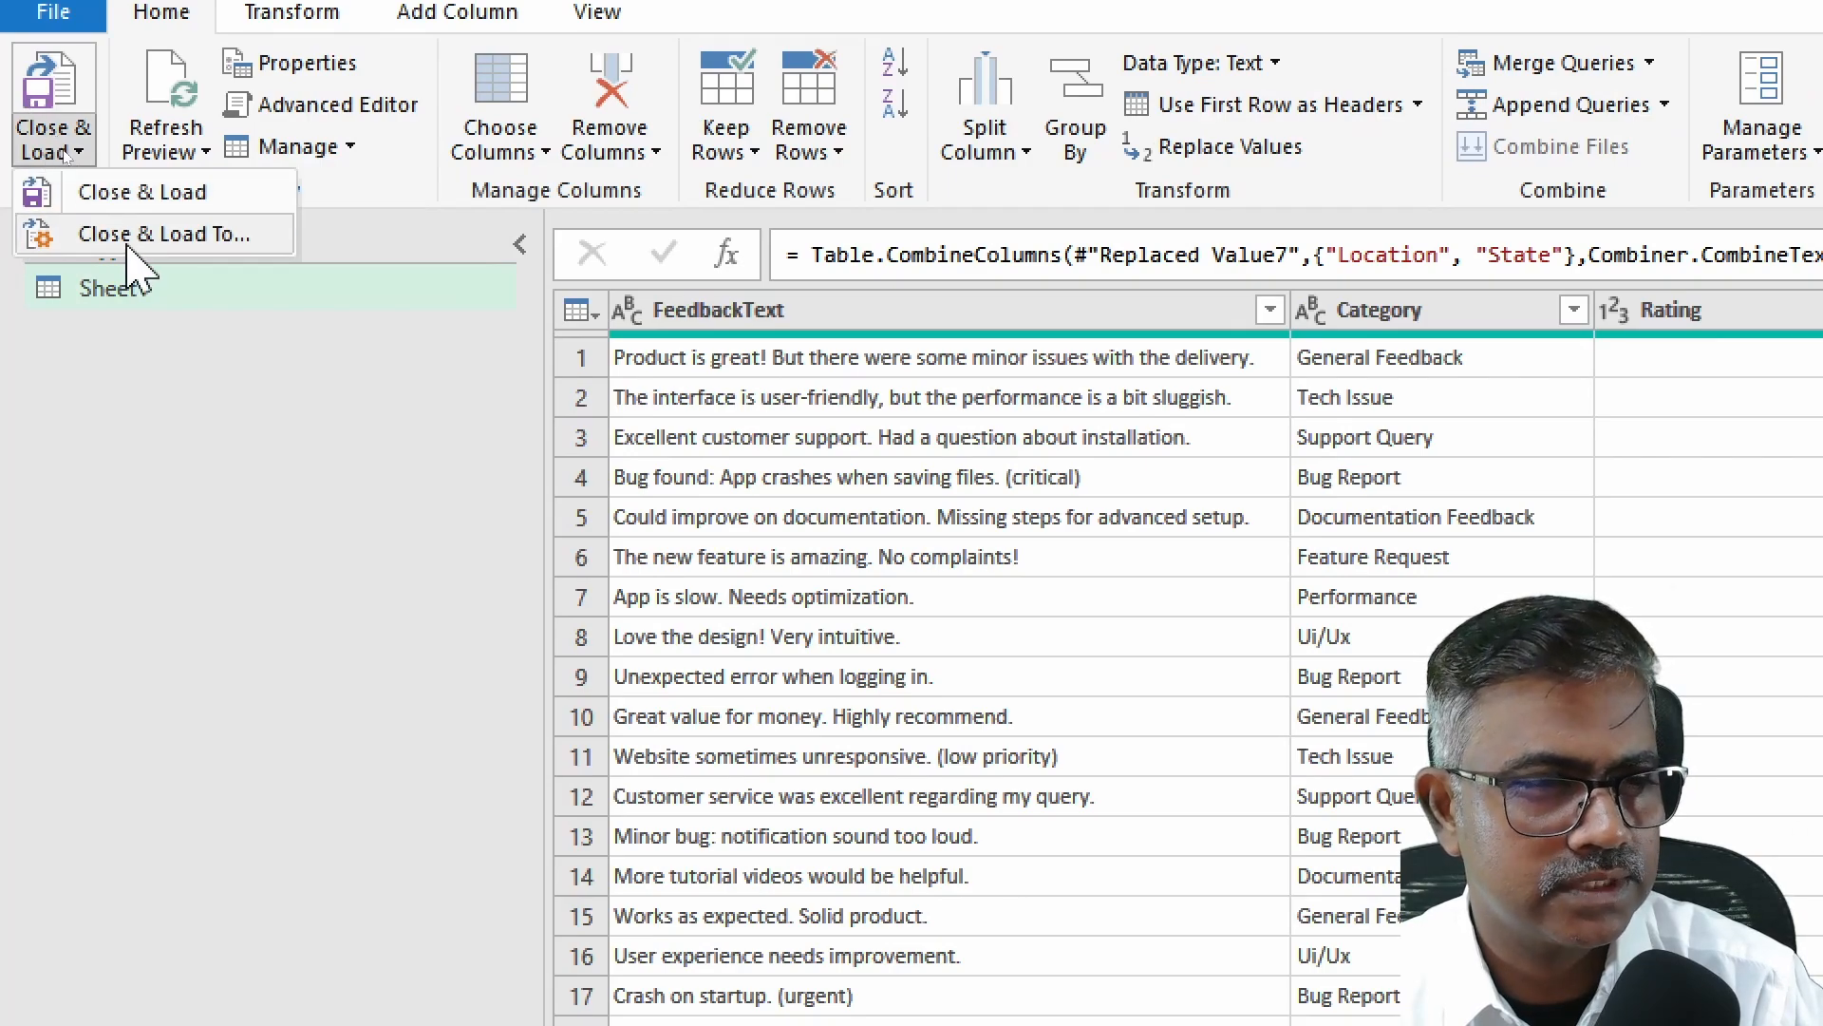
{"action": "left_click", "coordinate": [133, 239]}
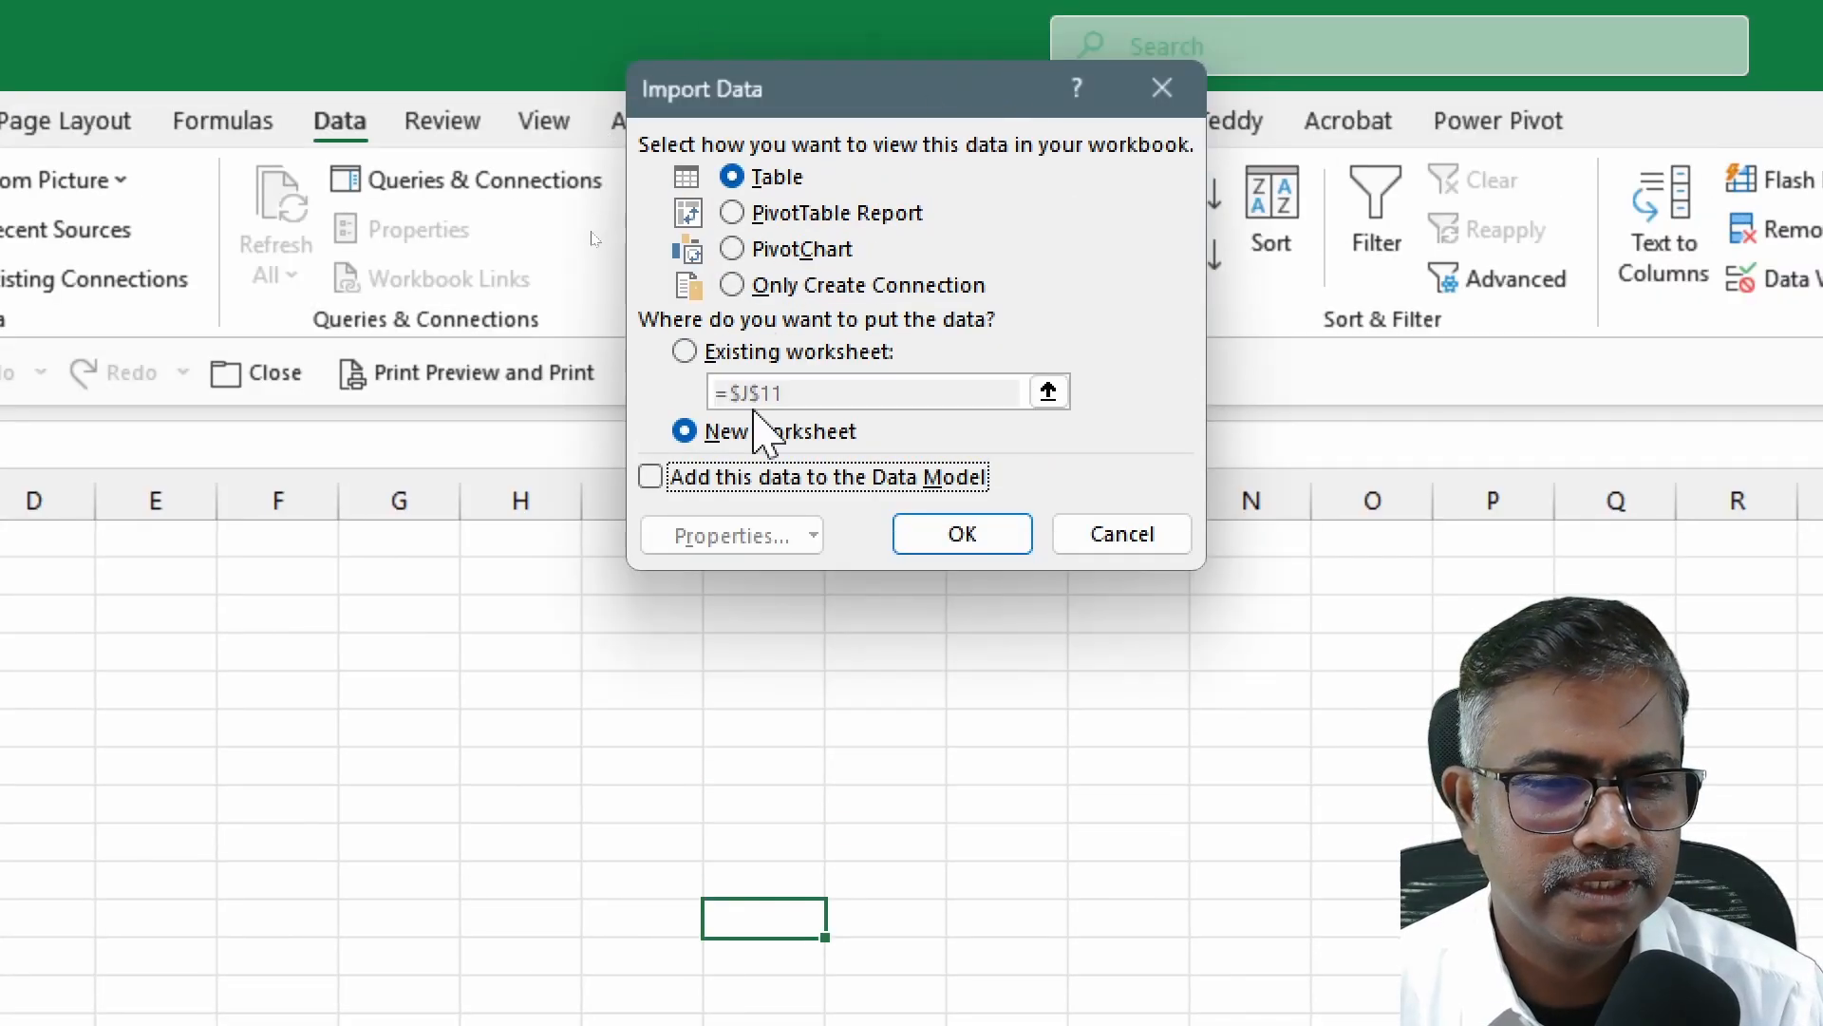
{"action": "left_click", "coordinate": [685, 351]}
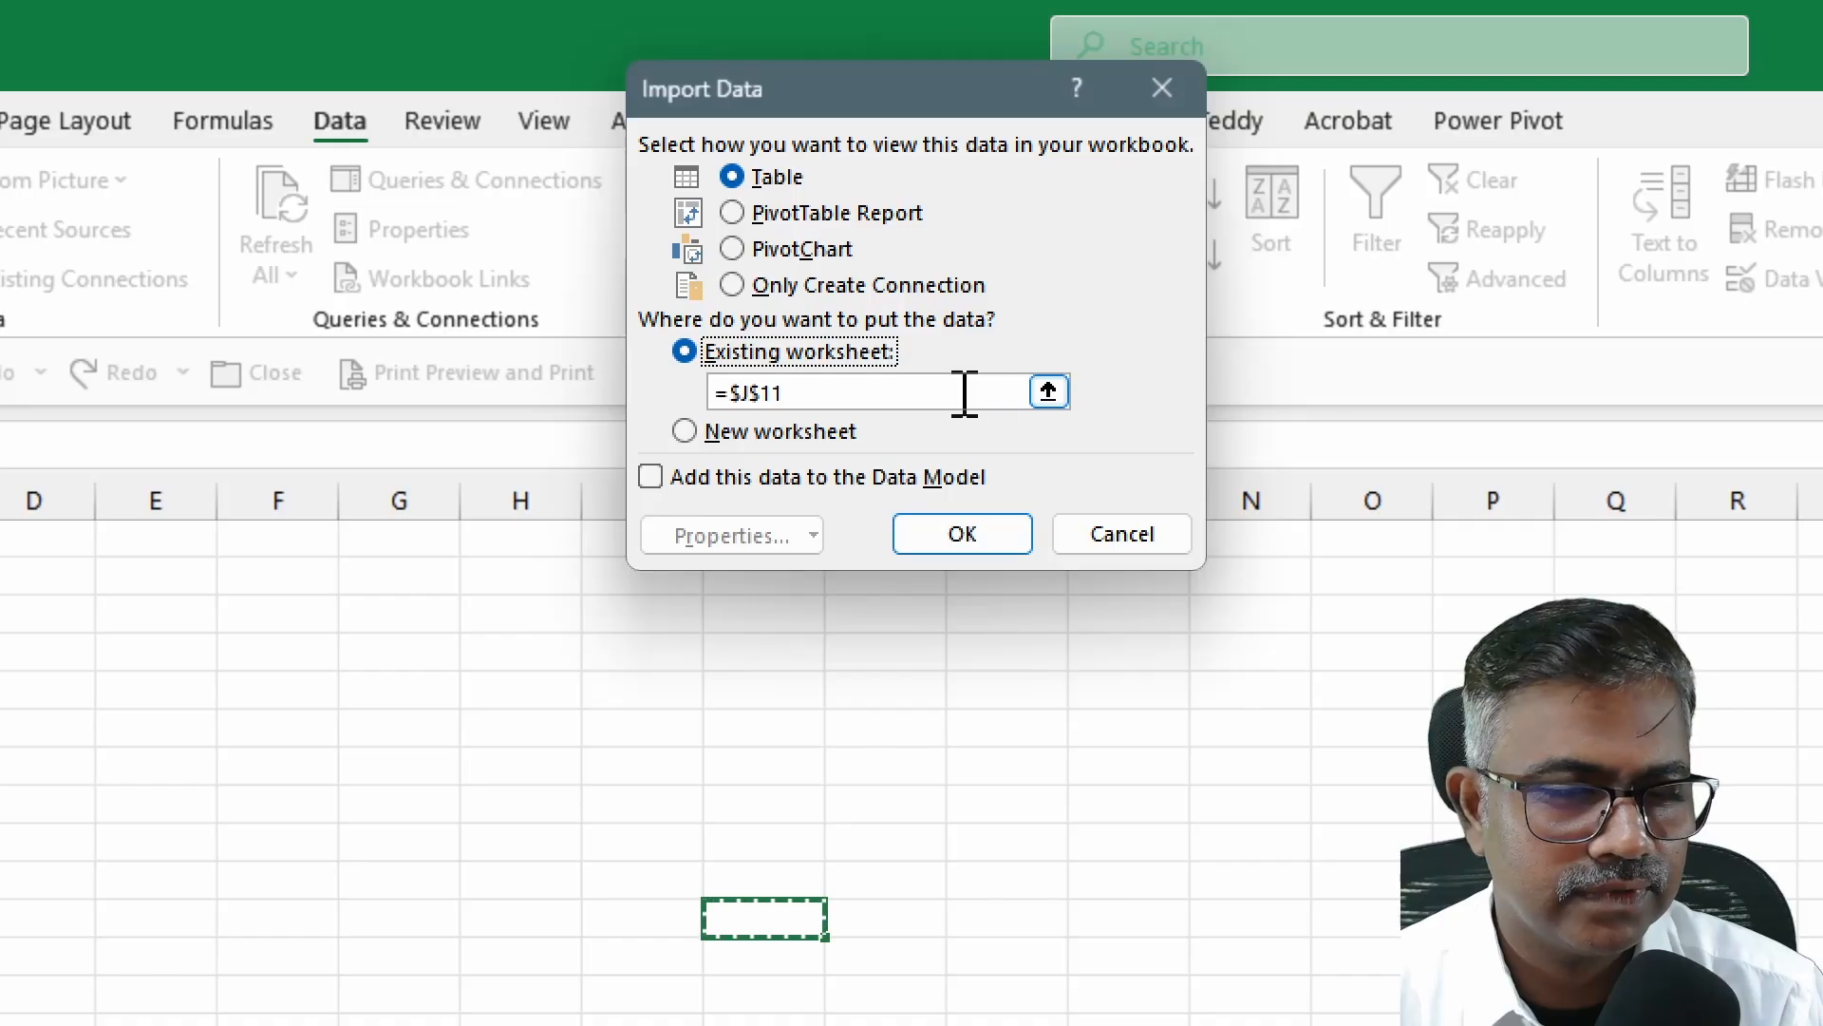
{"action": "left_click_drag", "start_coordinate": [917, 394], "coordinate": [351, 344]}
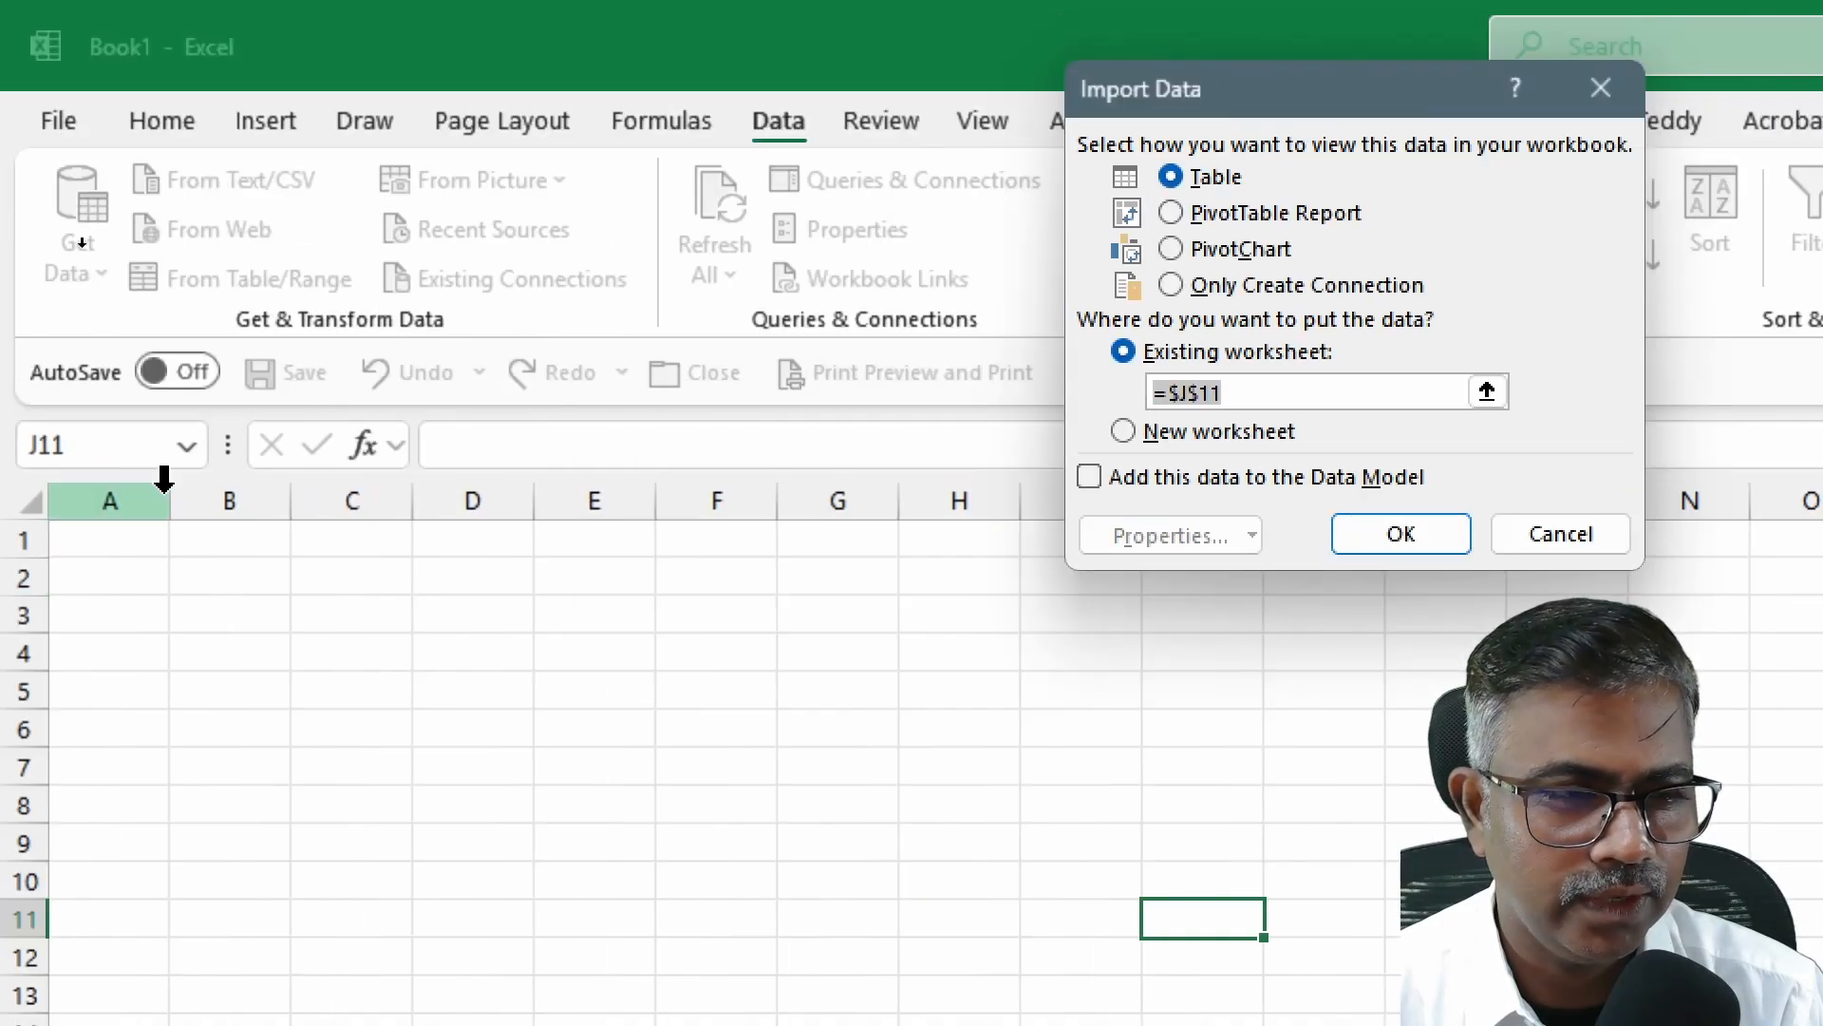
{"action": "left_click", "coordinate": [146, 538]}
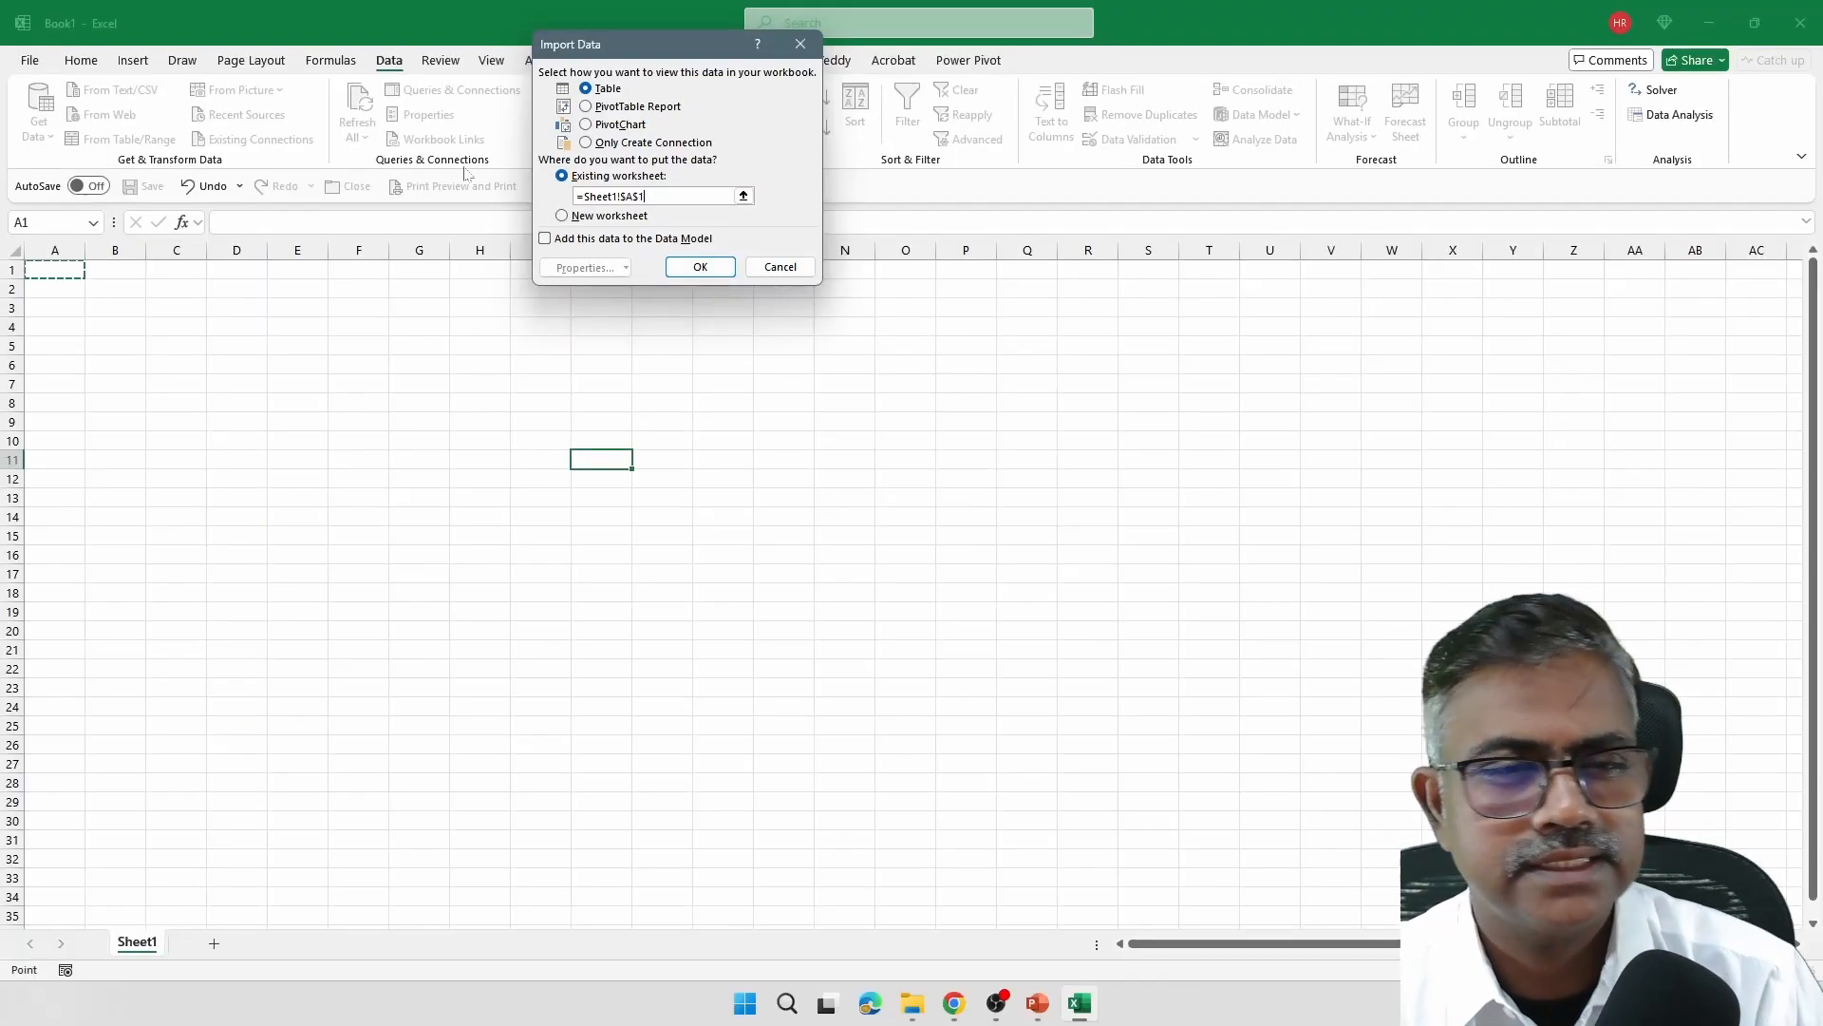
{"action": "left_click", "coordinate": [680, 267]}
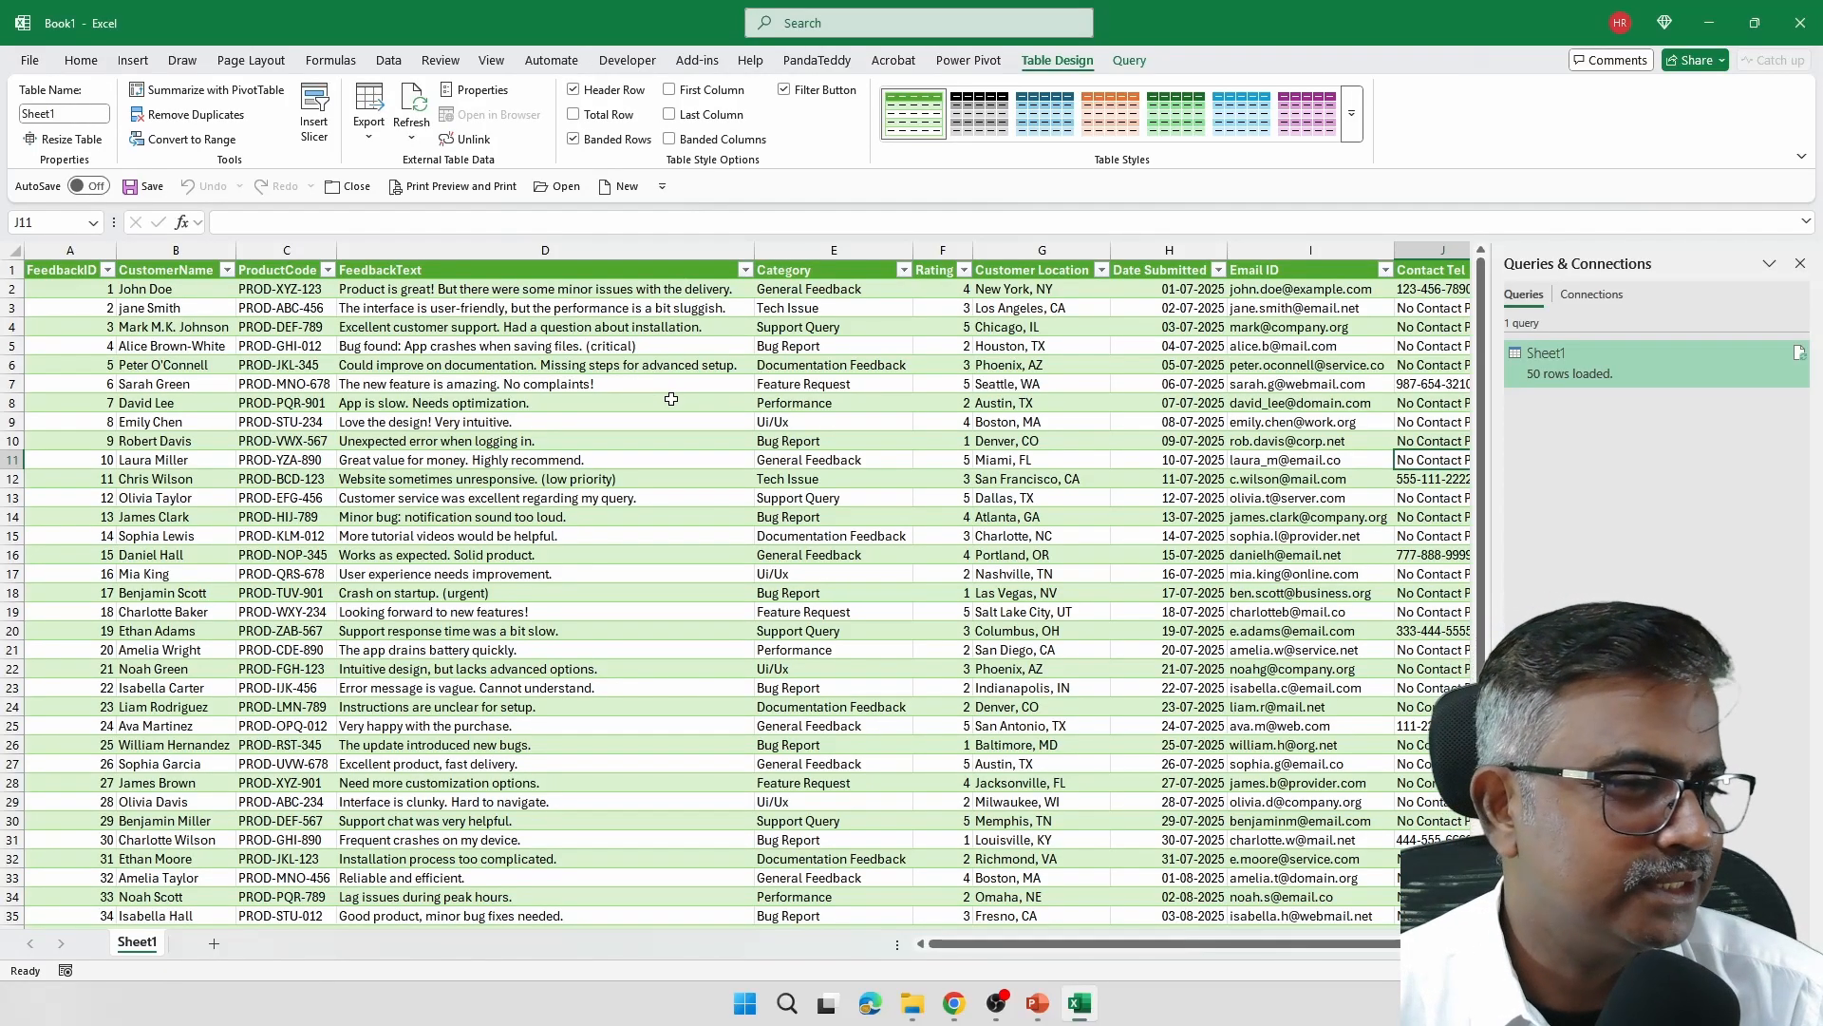
{"action": "scroll", "coordinate": [671, 399], "scroll_direction": "down", "scroll_amount": 1, "text": "ctrl"}
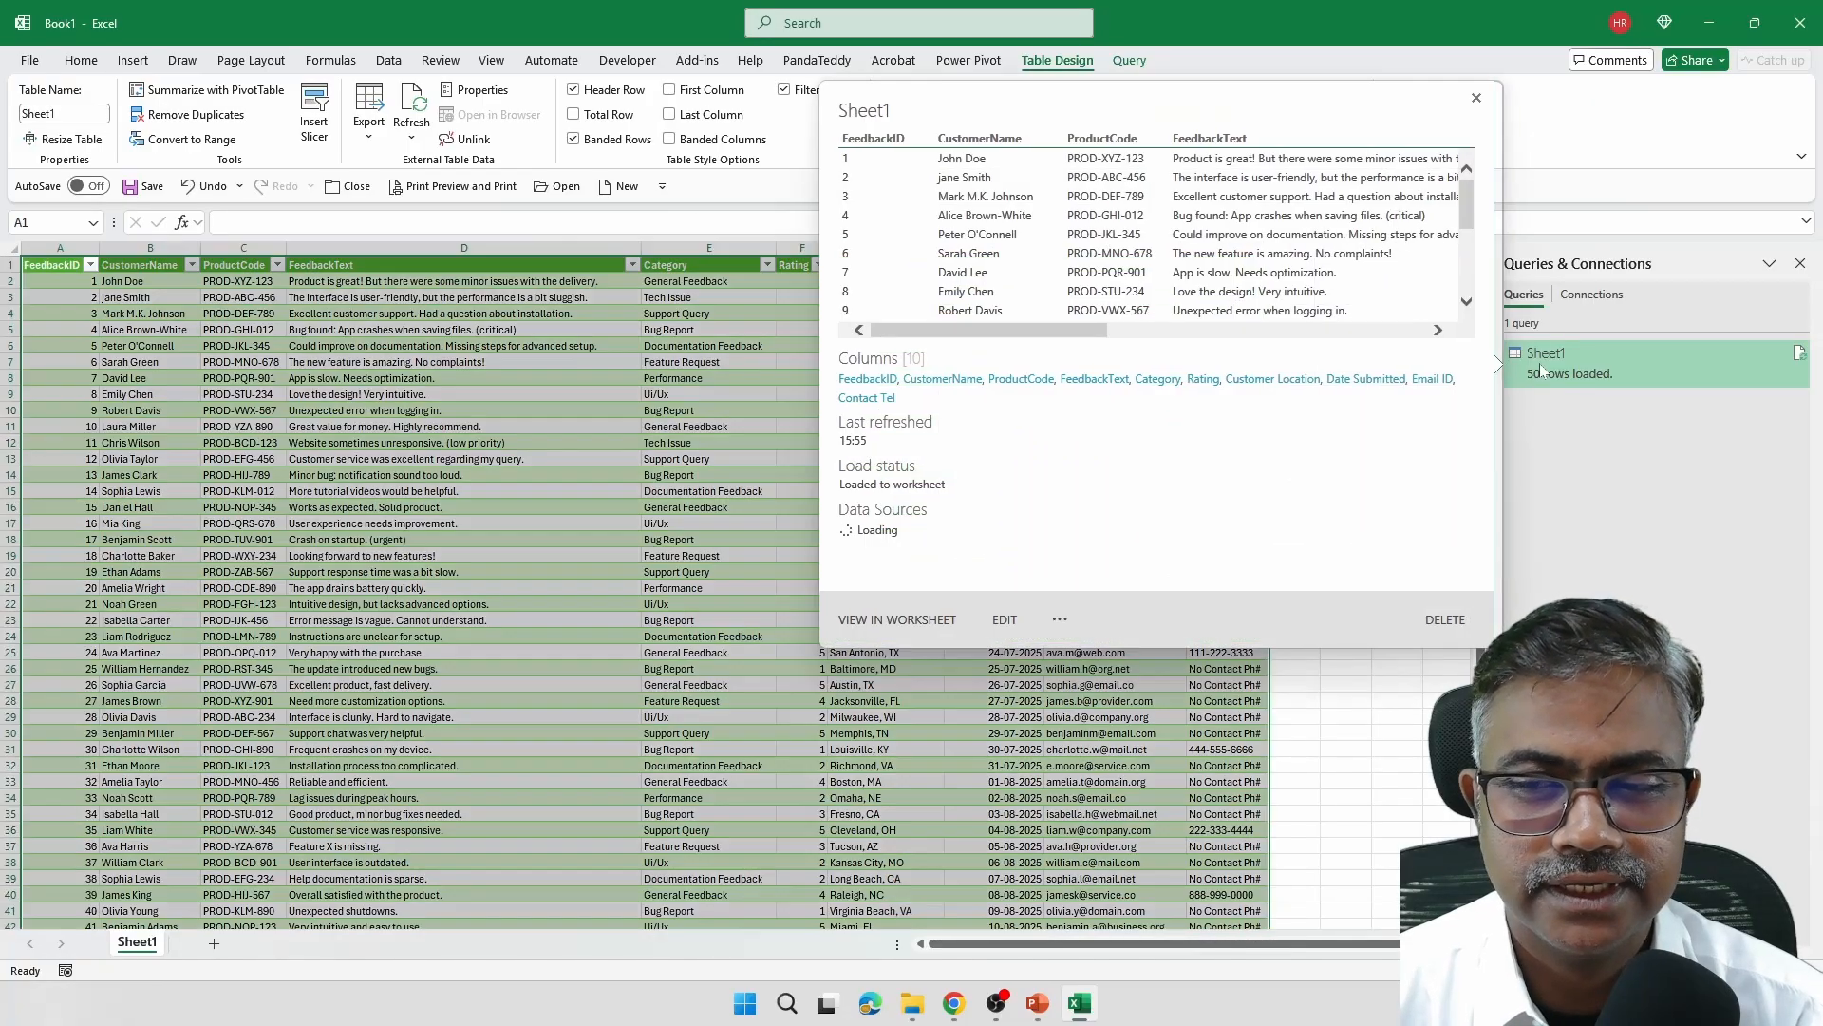
Step: Reopen the Sheet1 query for editing and change the Source step's workbook to sample dataset2.xlsx in the same folder
{"action": "right_click", "coordinate": [1542, 370]}
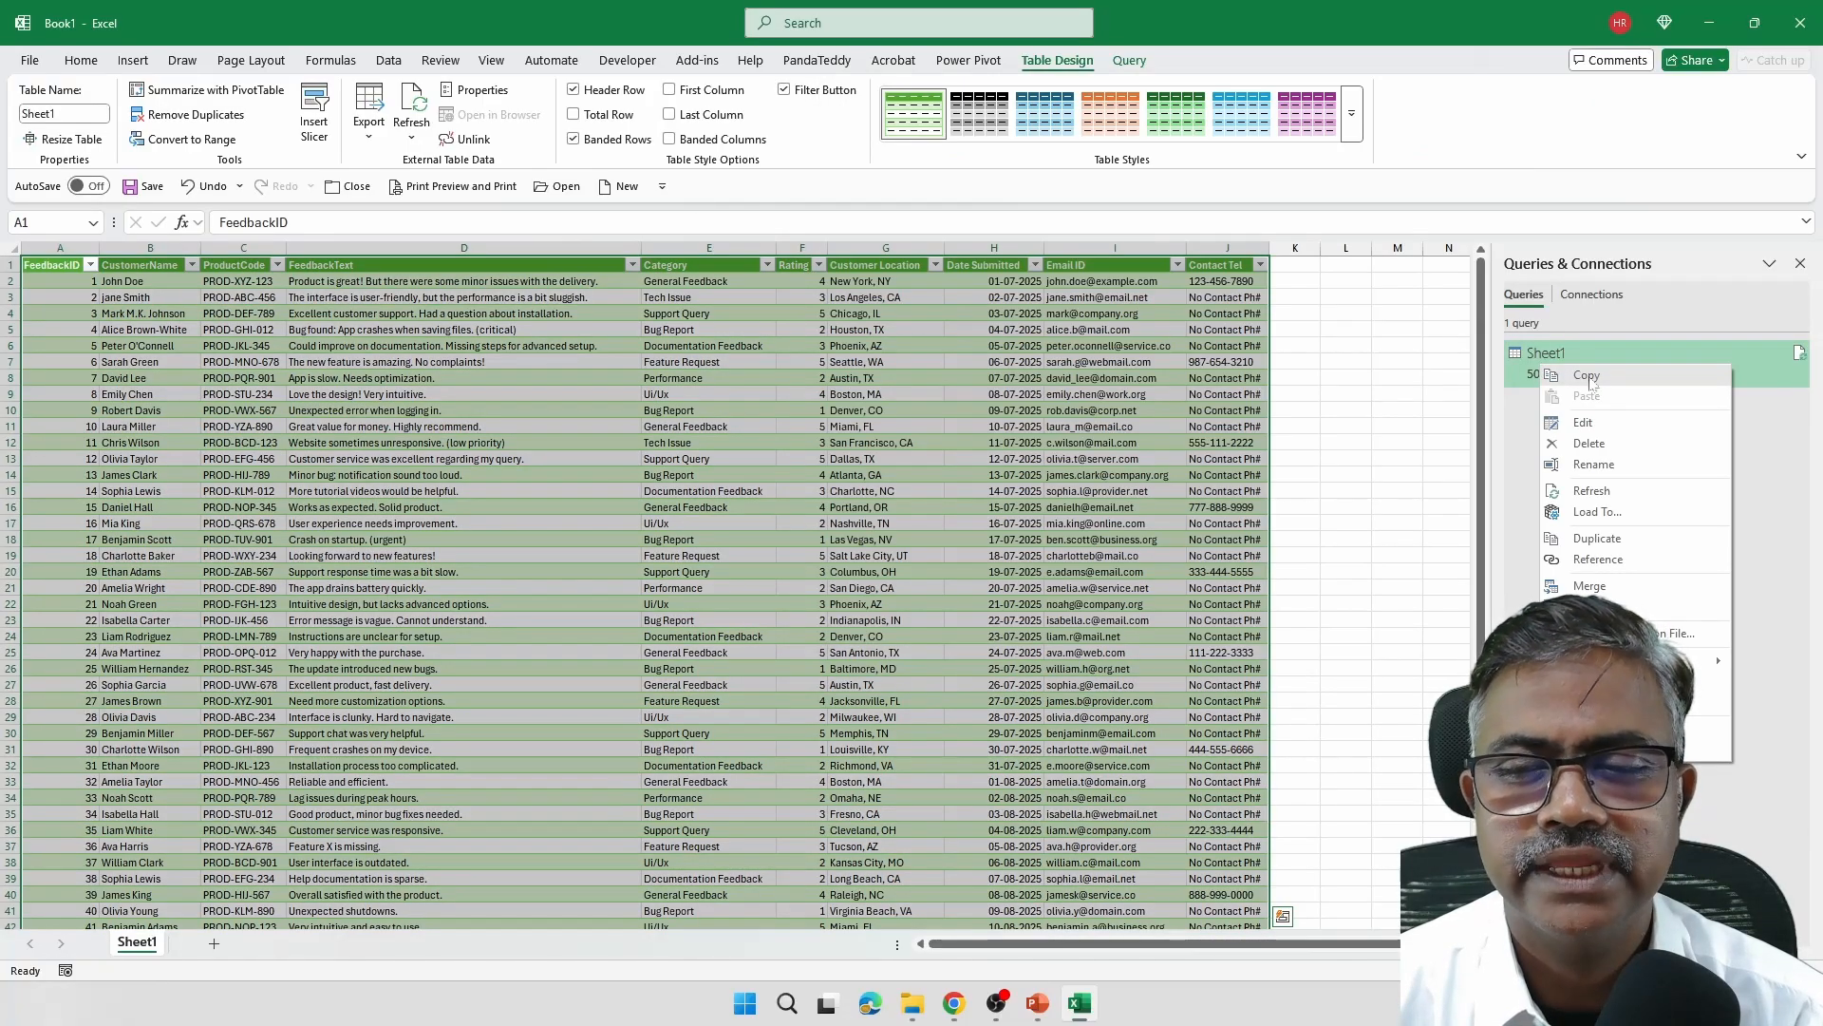
{"action": "left_click", "coordinate": [1584, 424]}
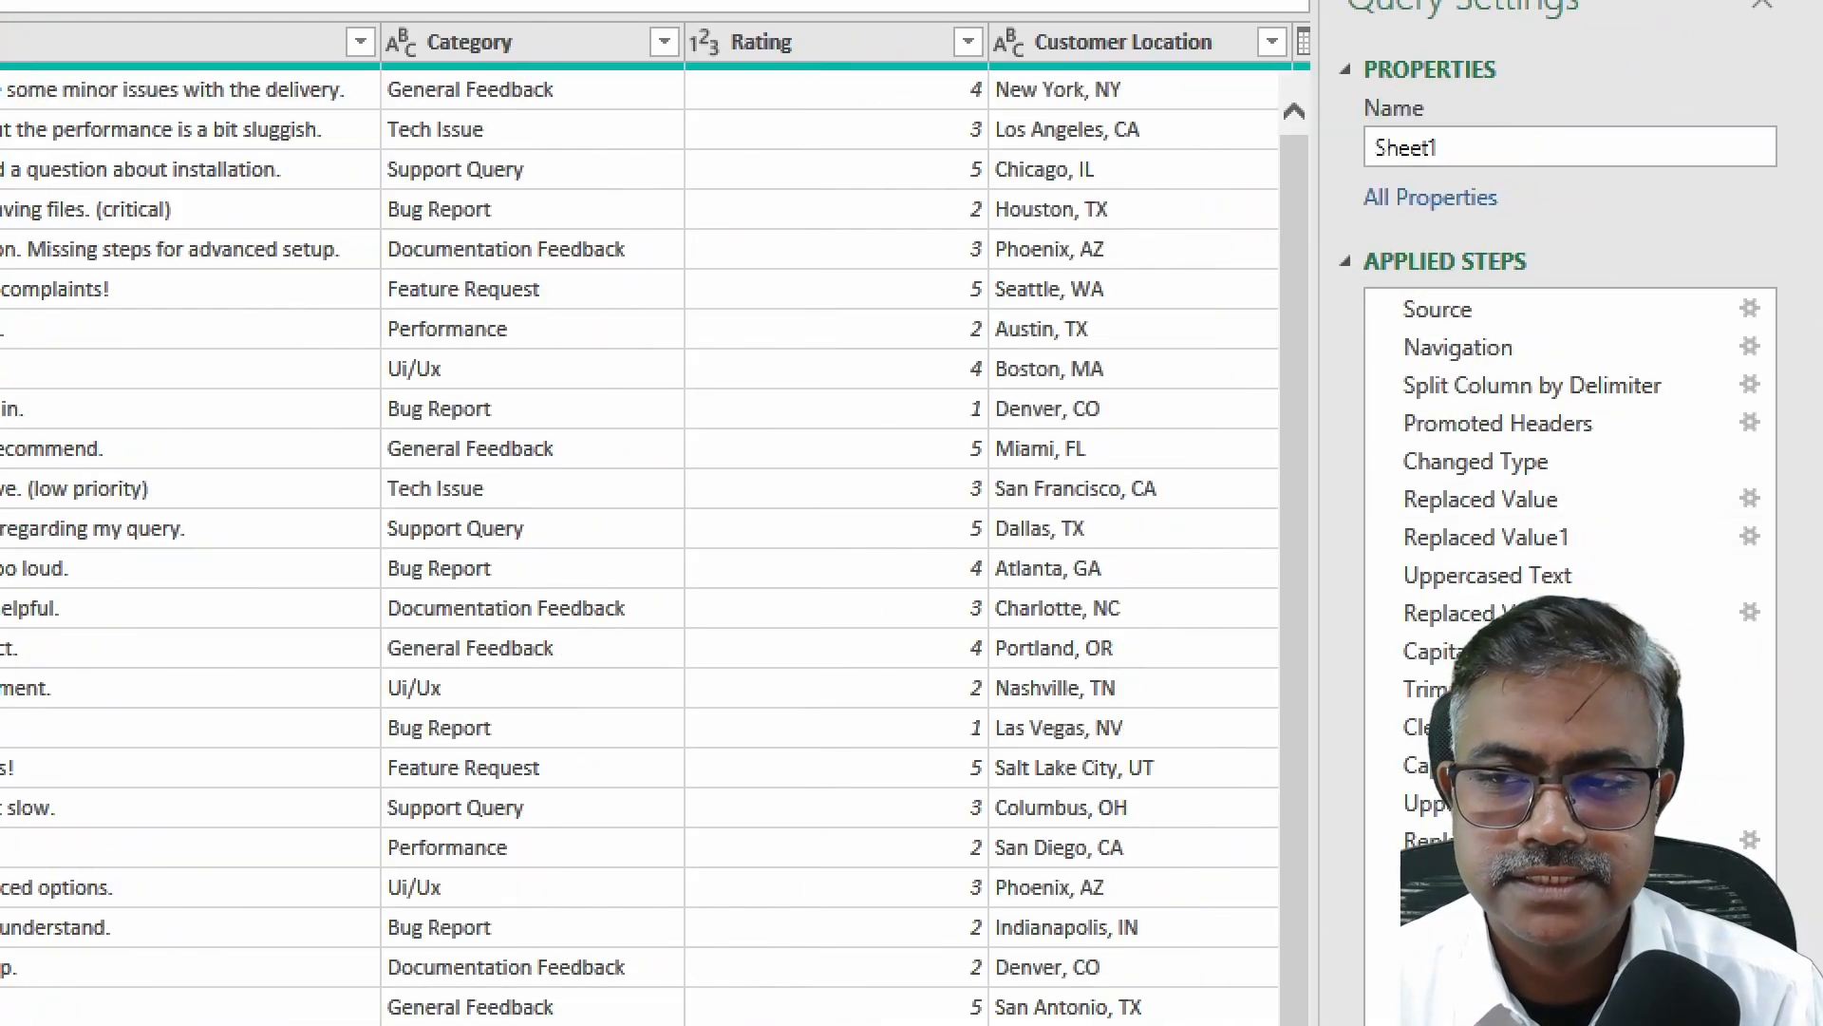
{"action": "left_click", "coordinate": [1649, 308]}
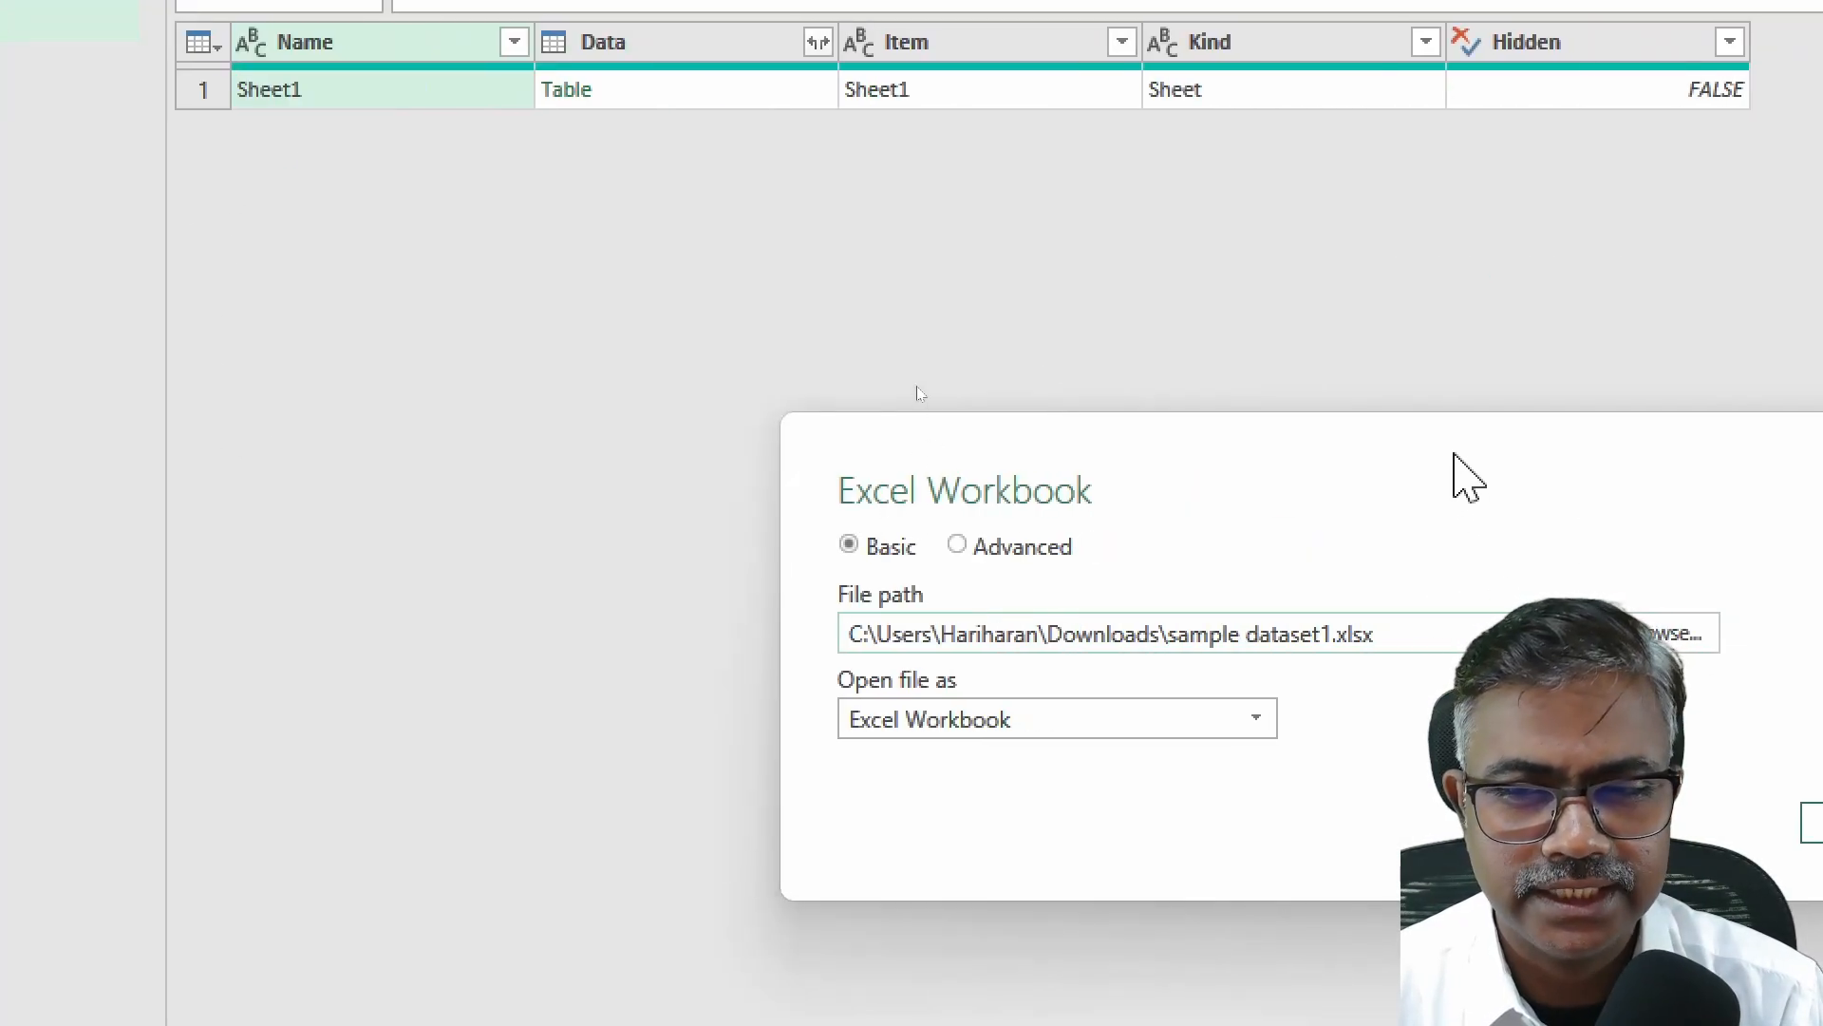
{"action": "left_click_drag", "start_coordinate": [1474, 448], "coordinate": [1242, 221]}
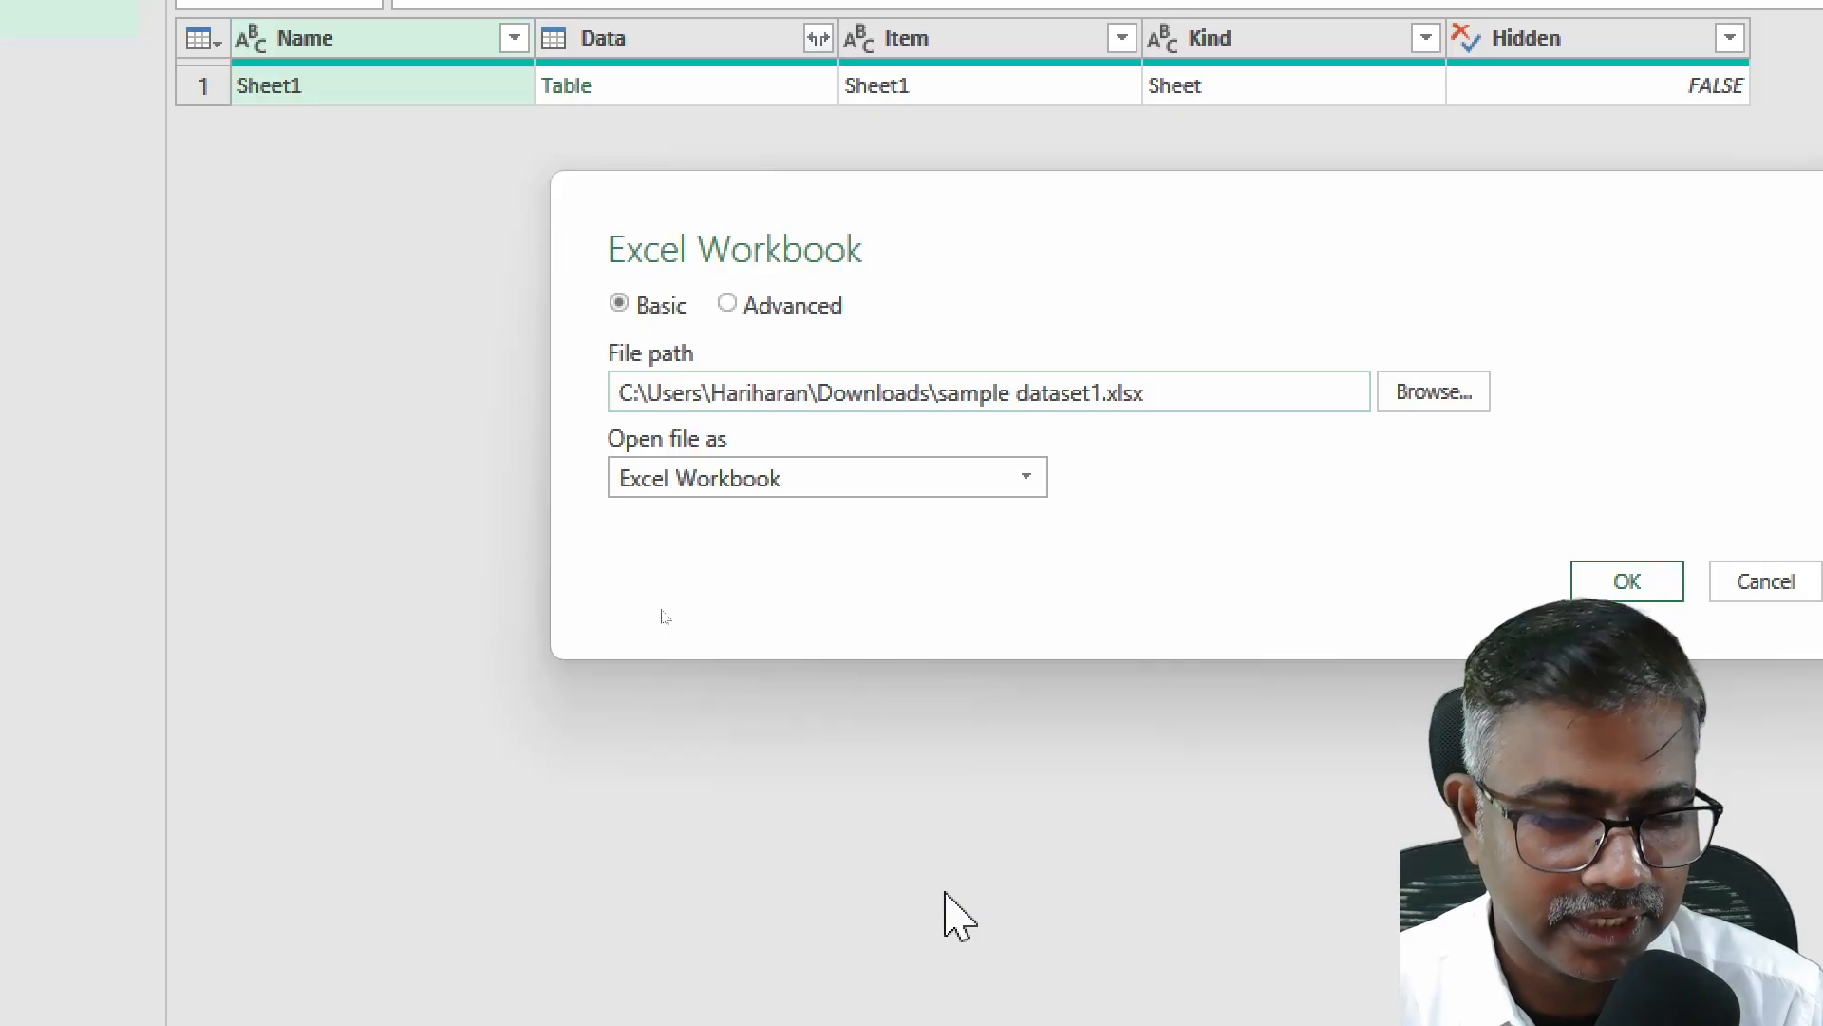
{"action": "key", "text": "BackSpace"}
{"action": "type", "text": "2"}
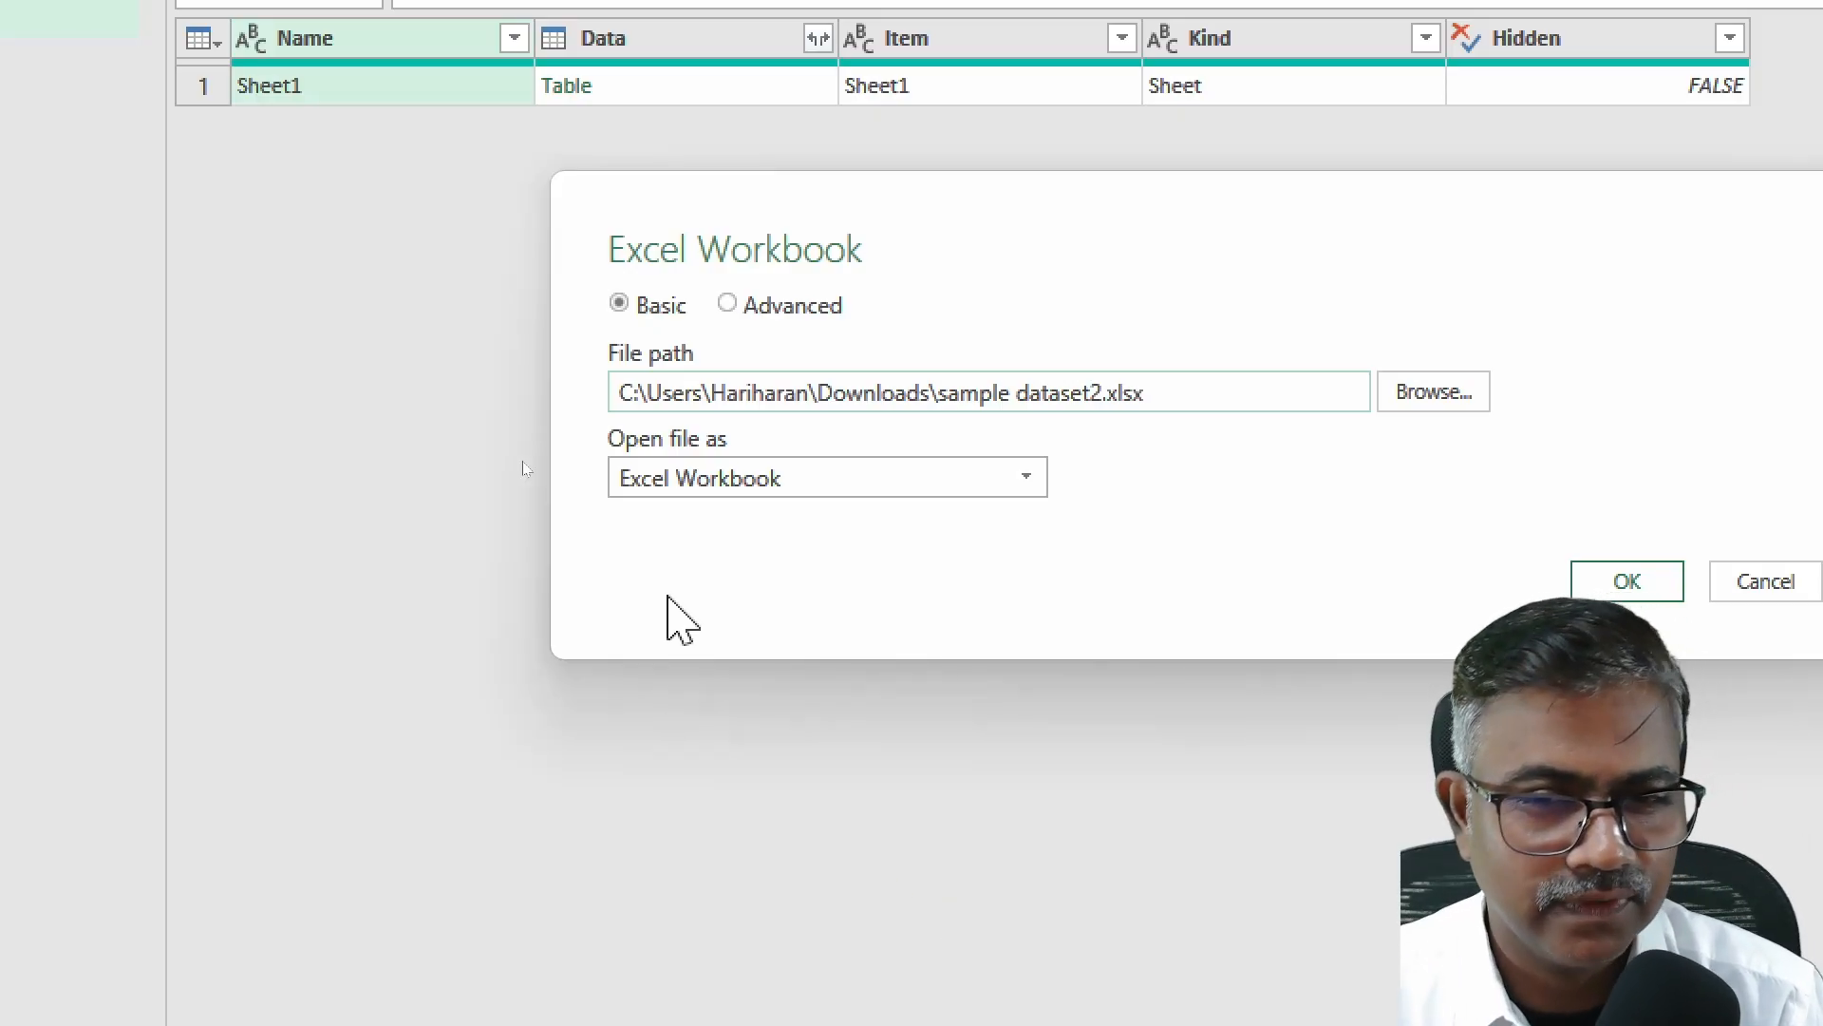
{"action": "left_click", "coordinate": [1605, 560]}
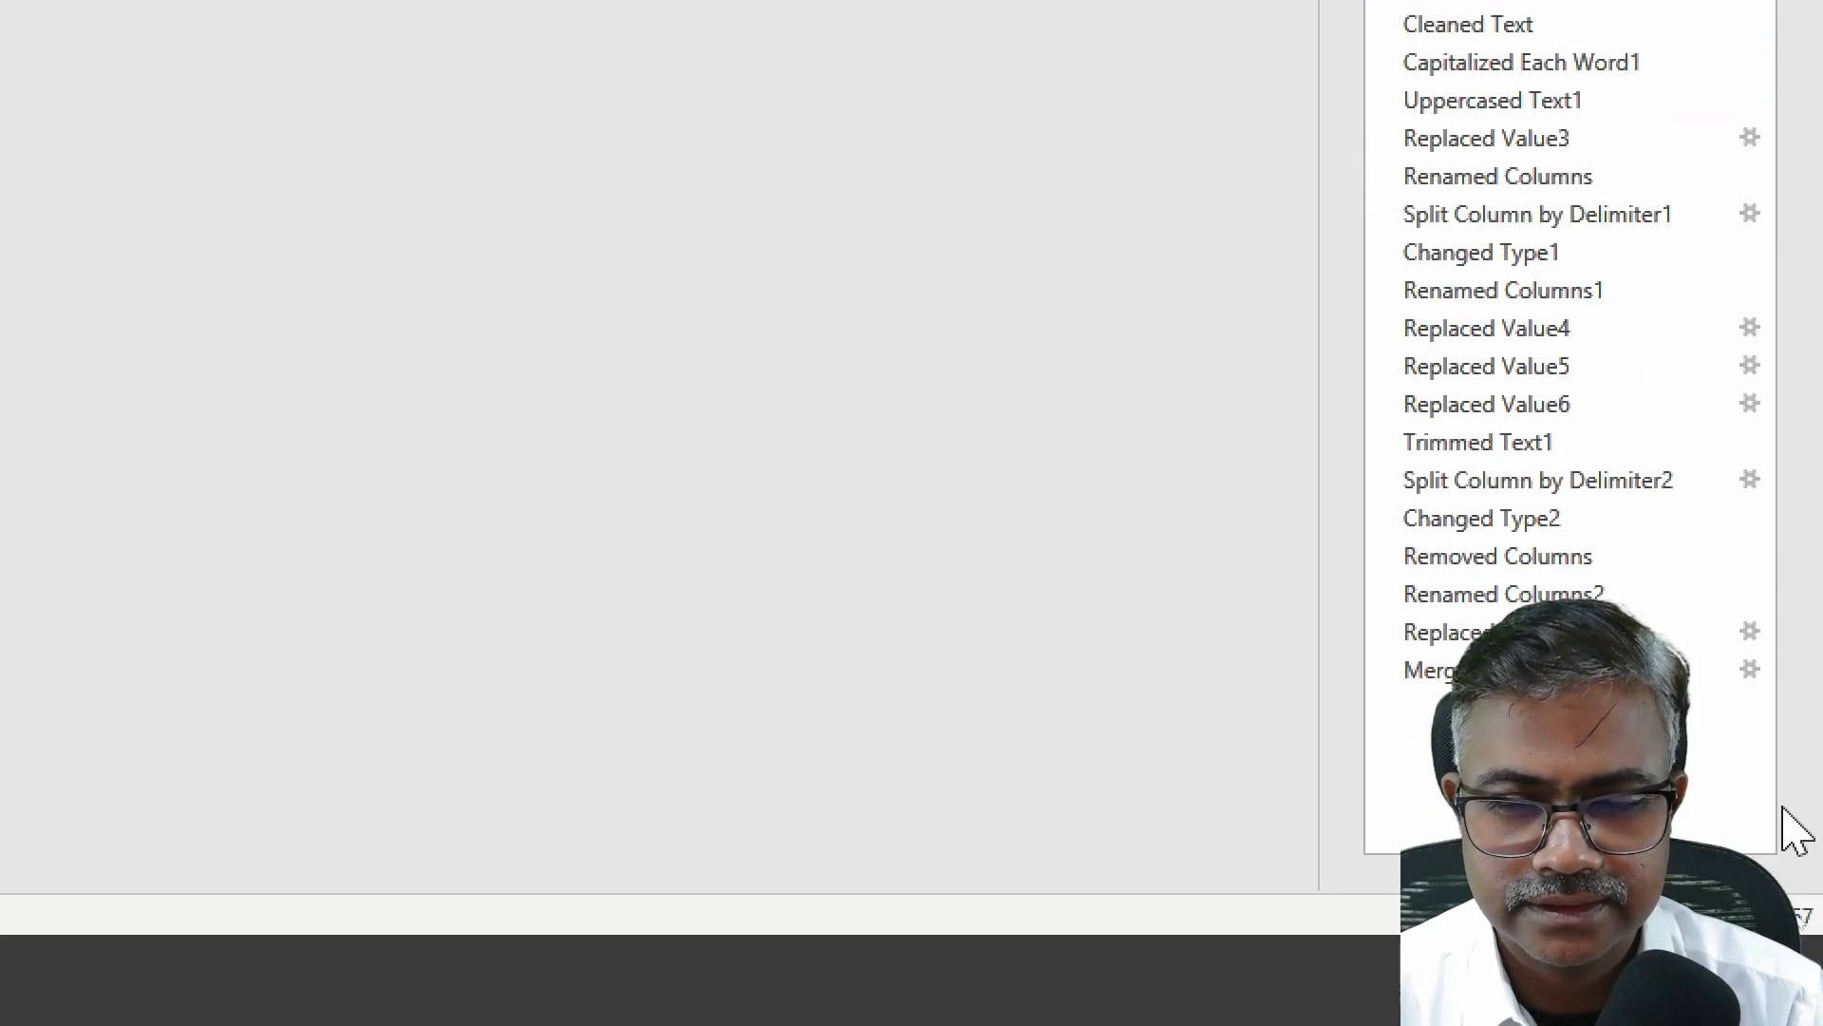
Step: Select the final column-merging step to preview the new dataset, and load the updated query back into the worksheet
{"action": "left_click", "coordinate": [1444, 669]}
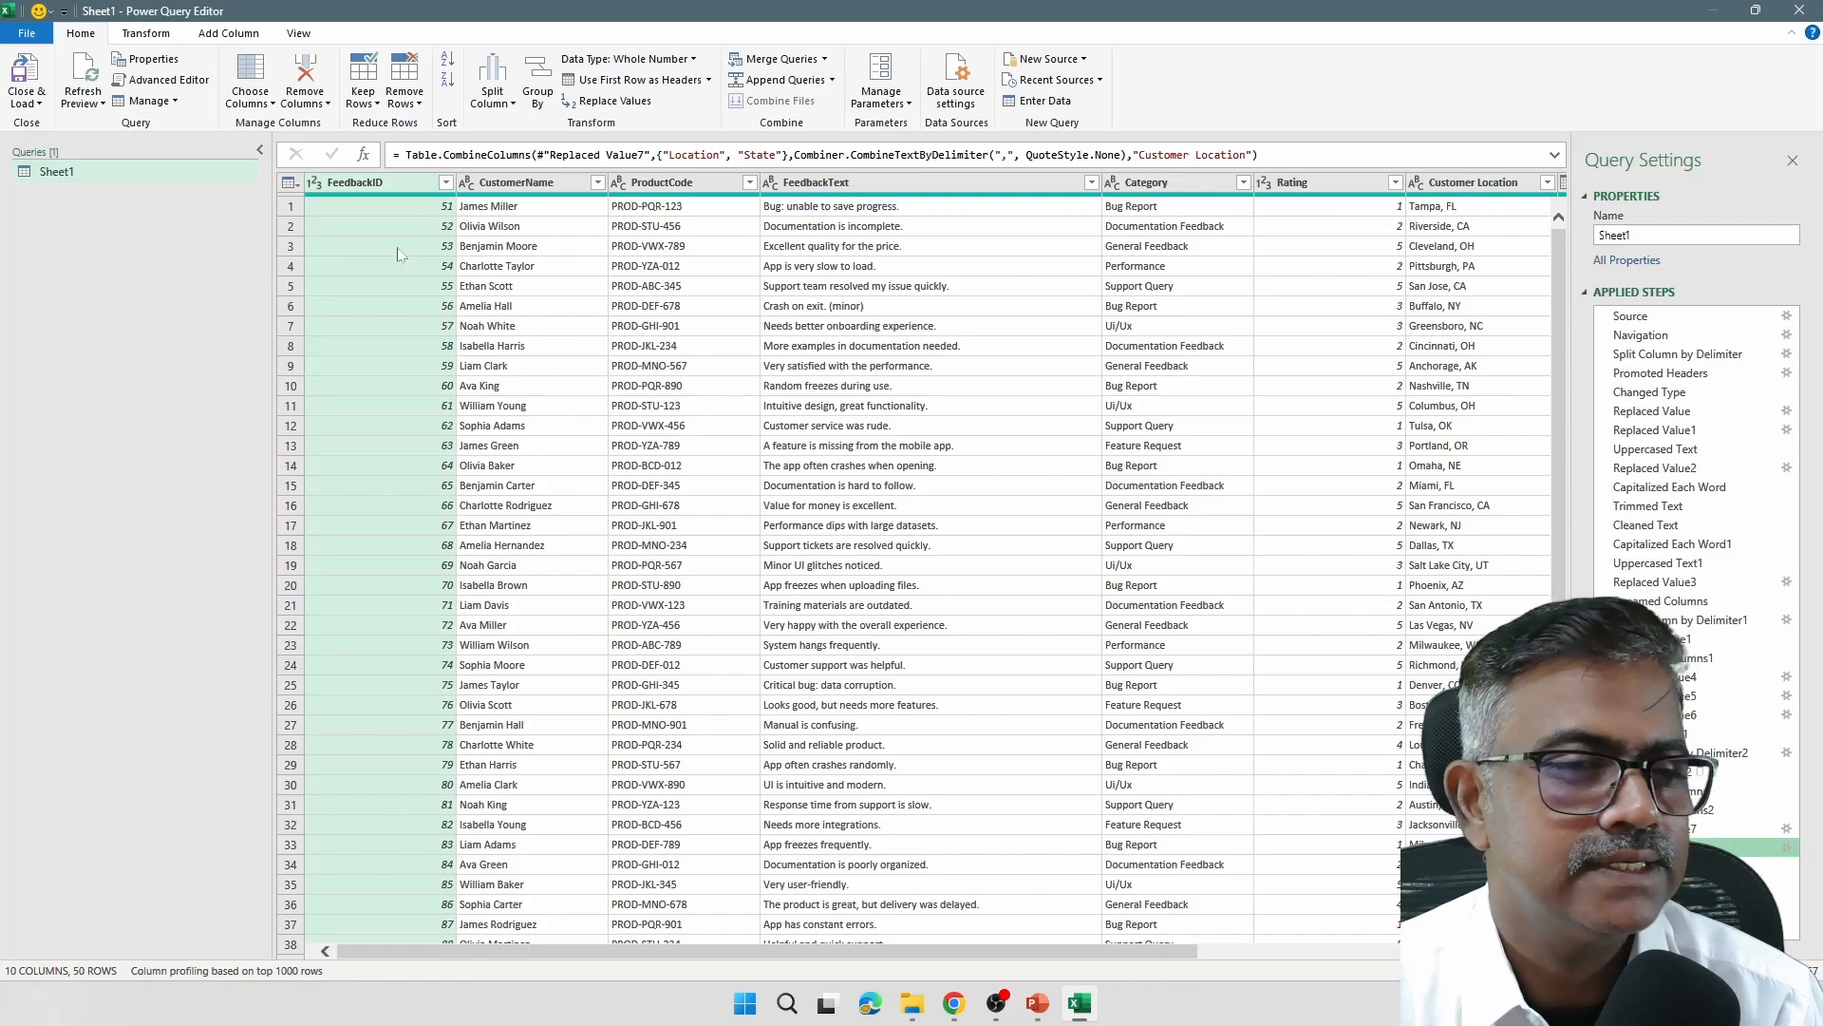
{"action": "left_click", "coordinate": [37, 104]}
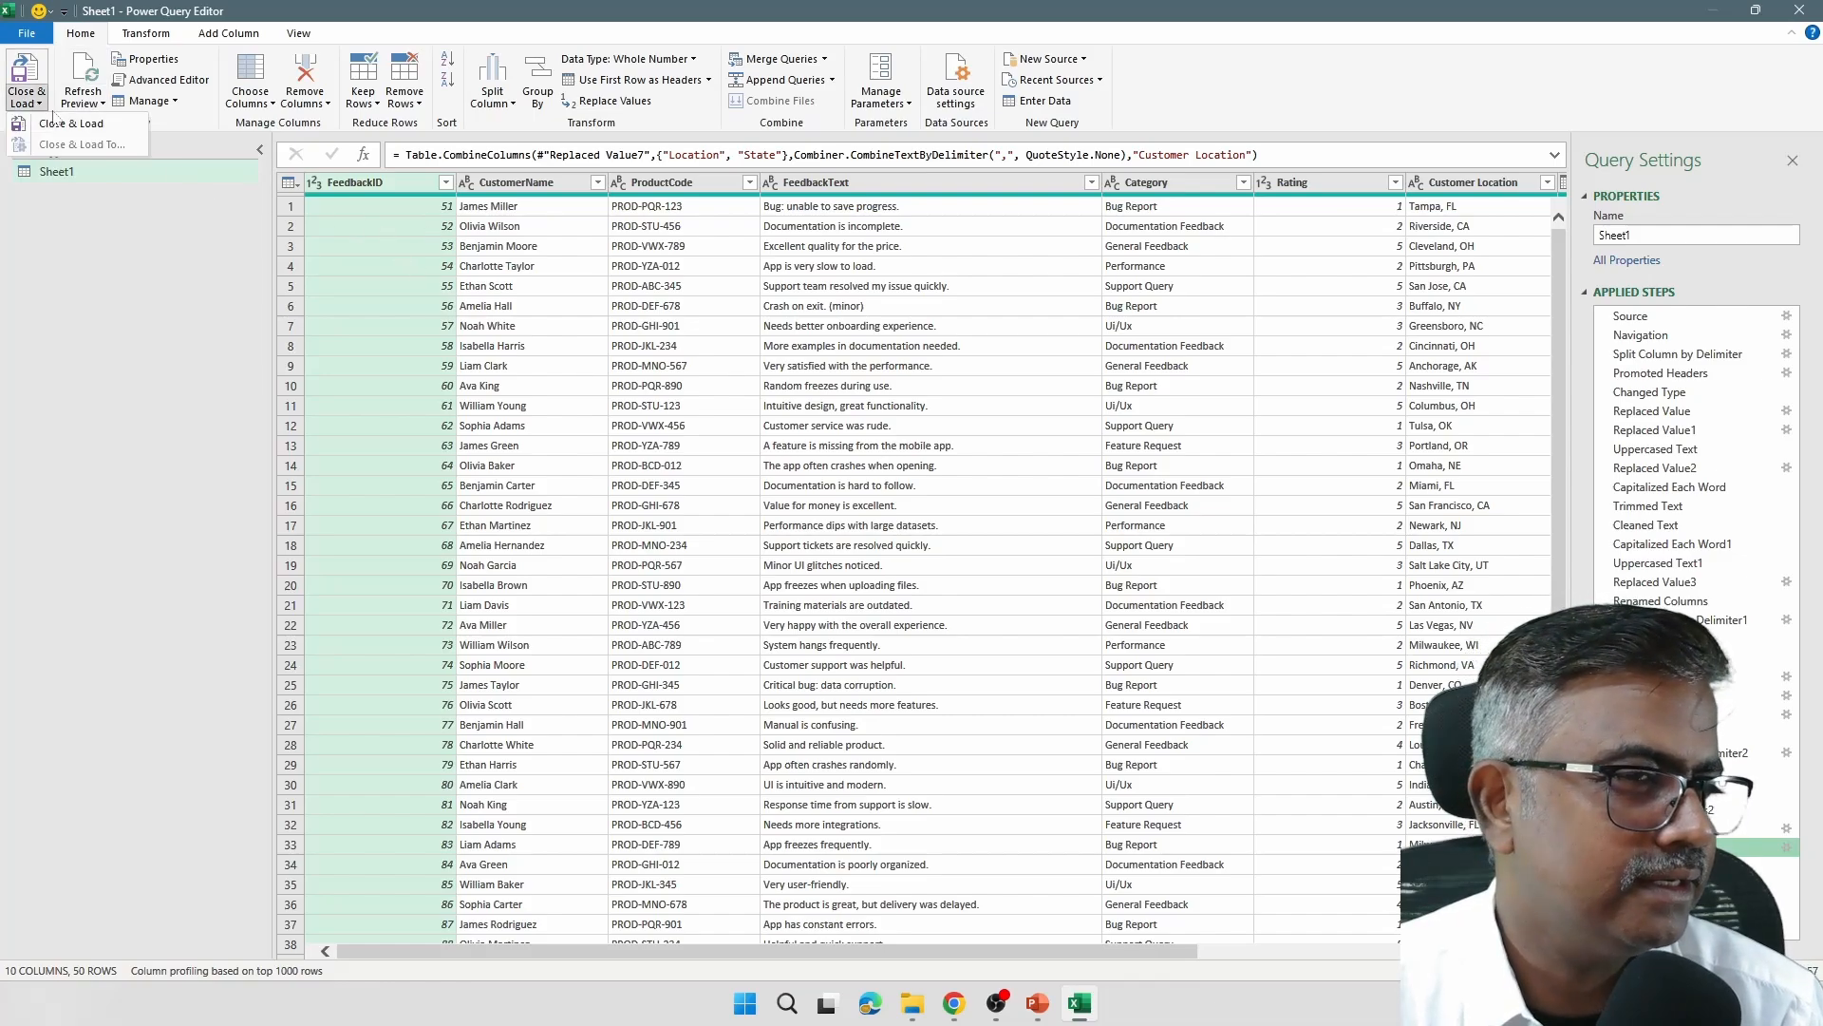
{"action": "left_click", "coordinate": [68, 123]}
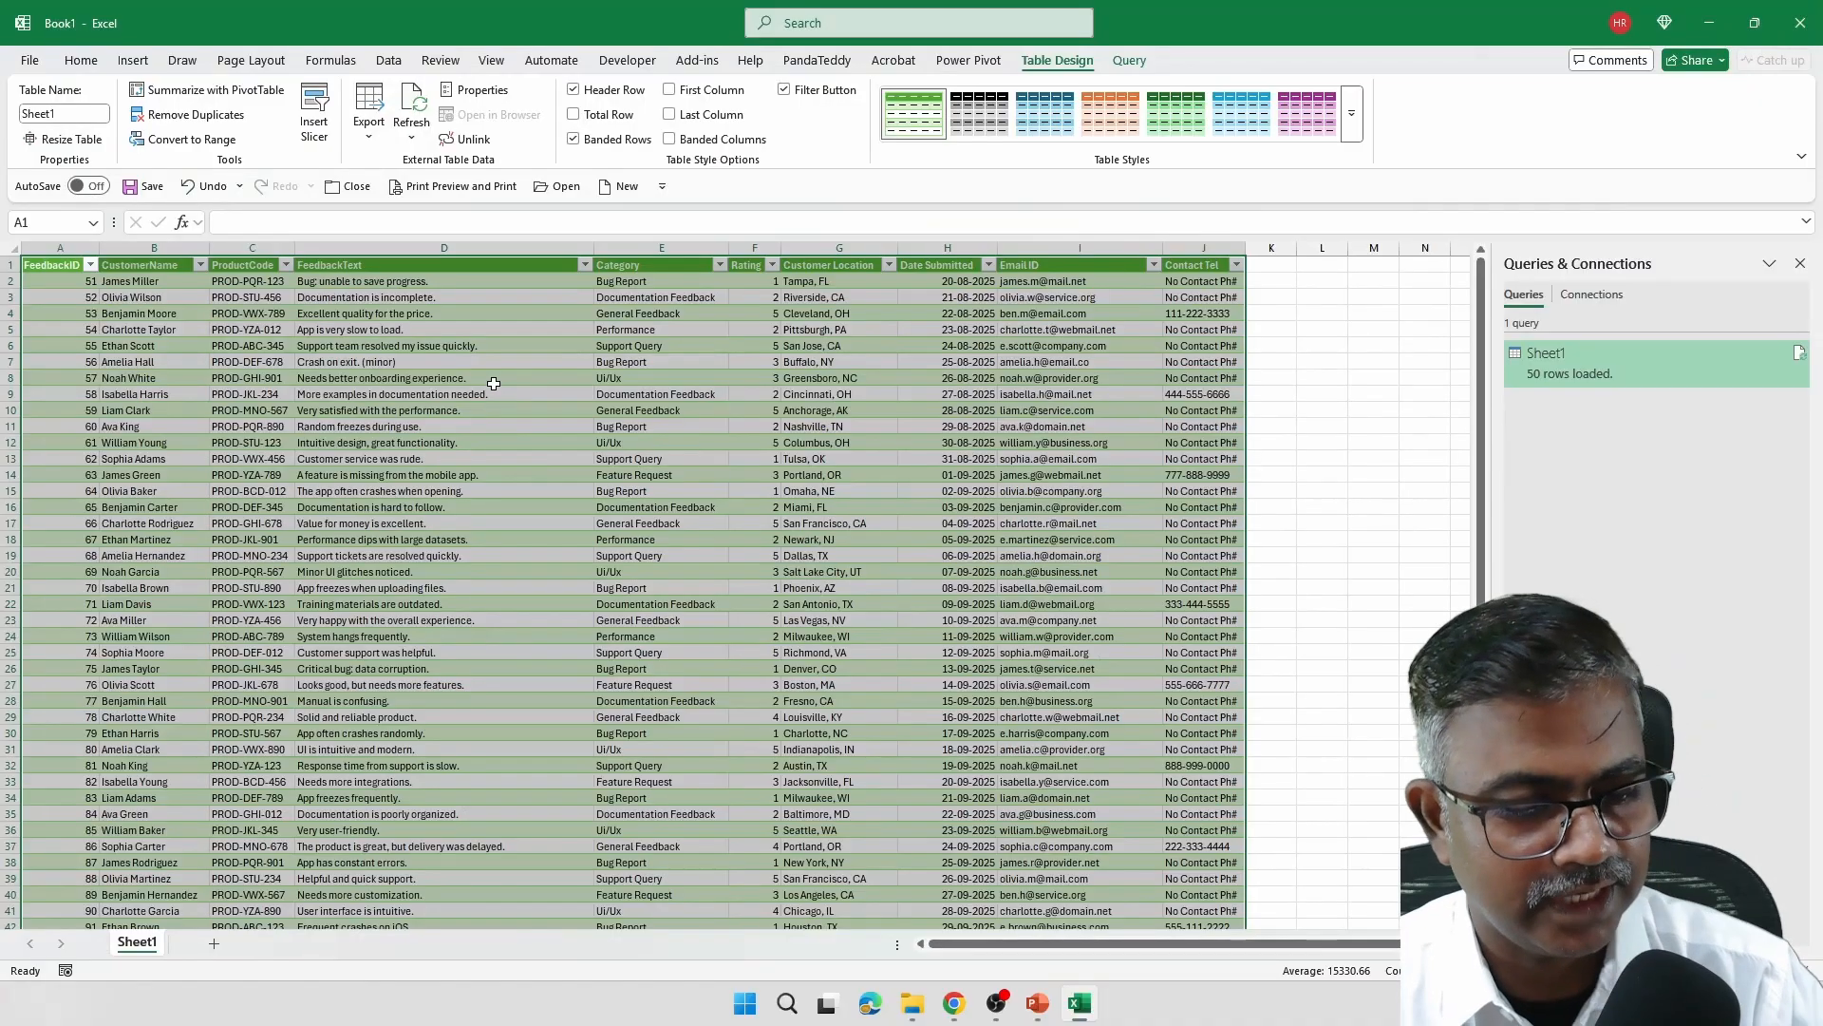
Step: Open Quick Analysis for the loaded feedback table
{"action": "key", "text": "ctrl+q"}
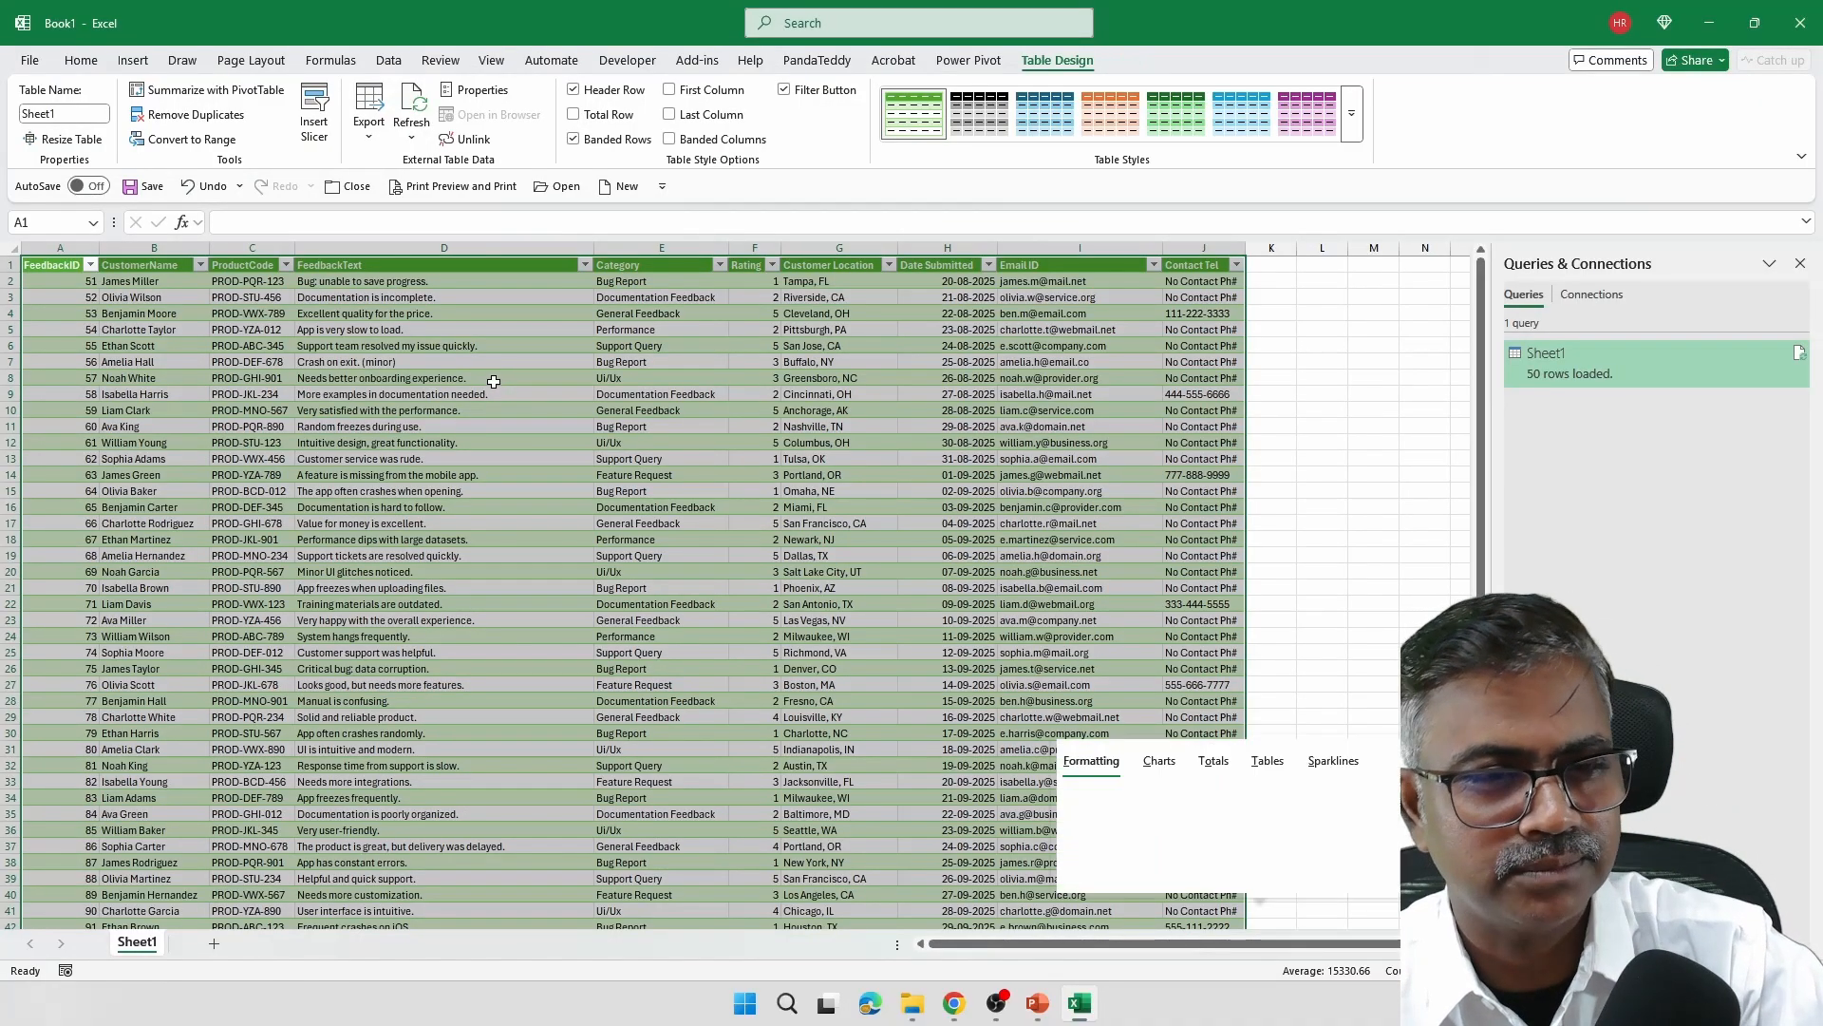